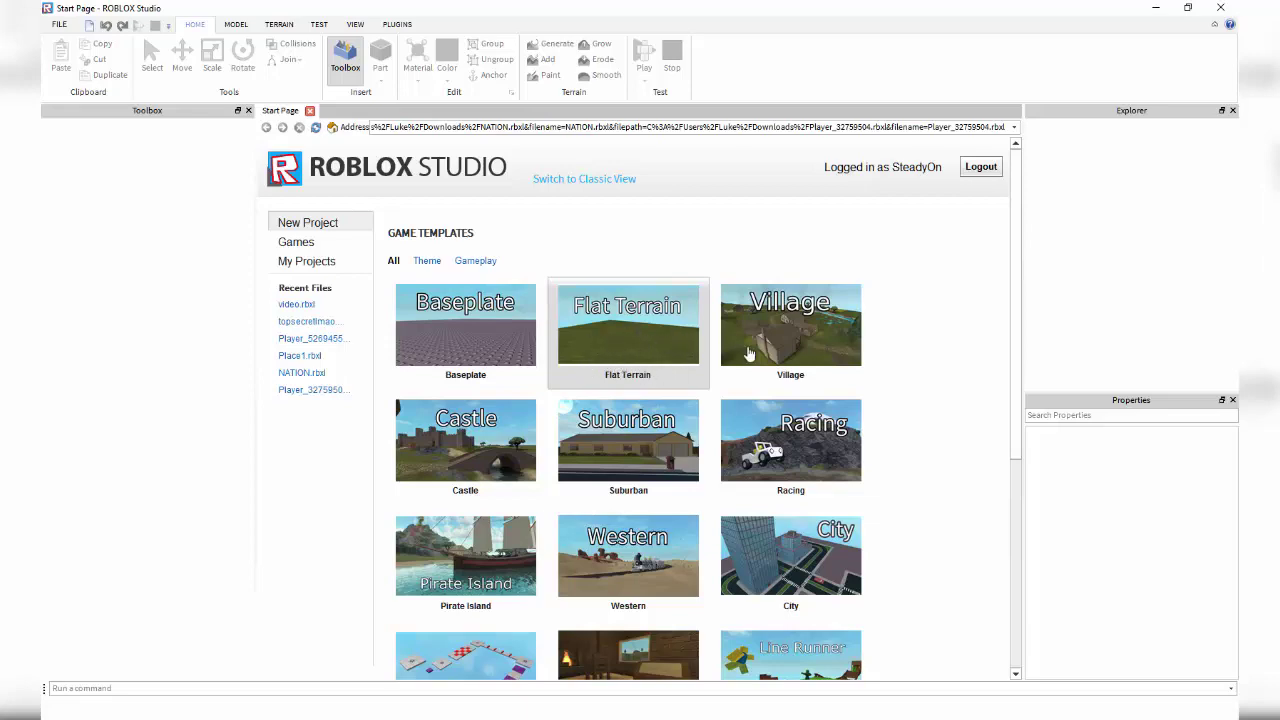
Look through the available game templates on the start page, from Baseplate down to Shooter.
scroll(790, 332, "down", 2)
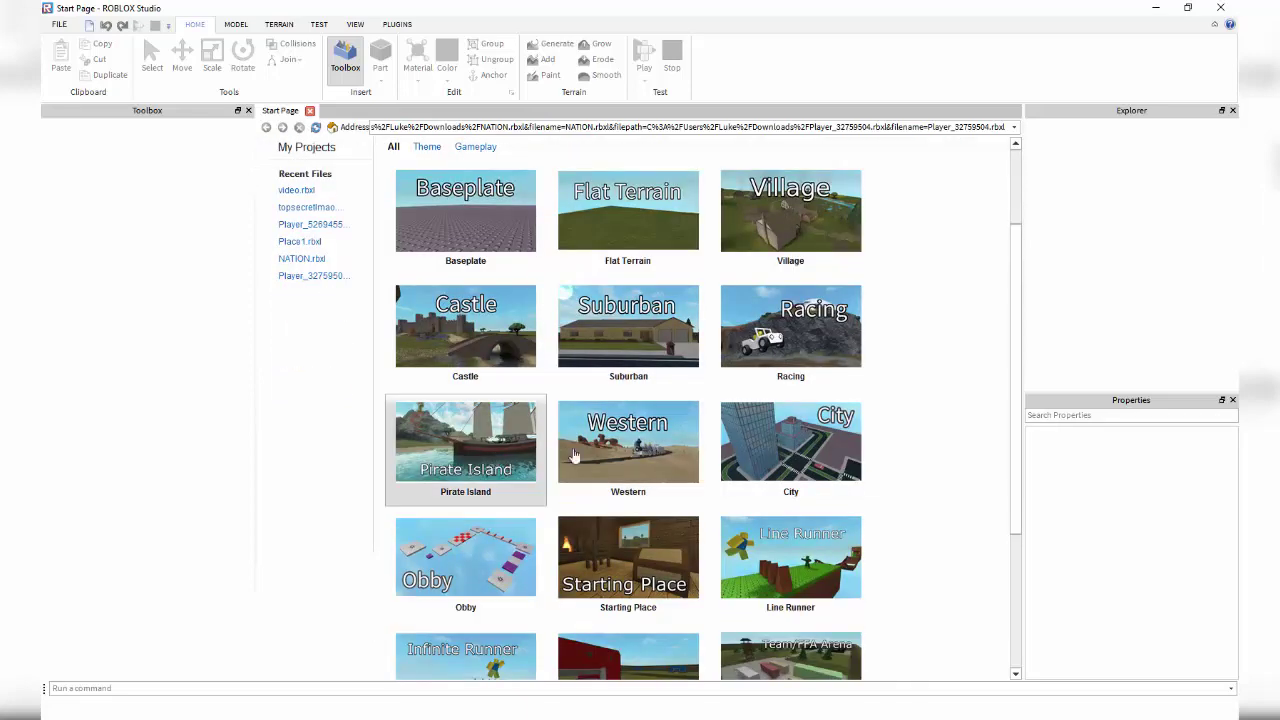
scroll(690, 475, "down", 3)
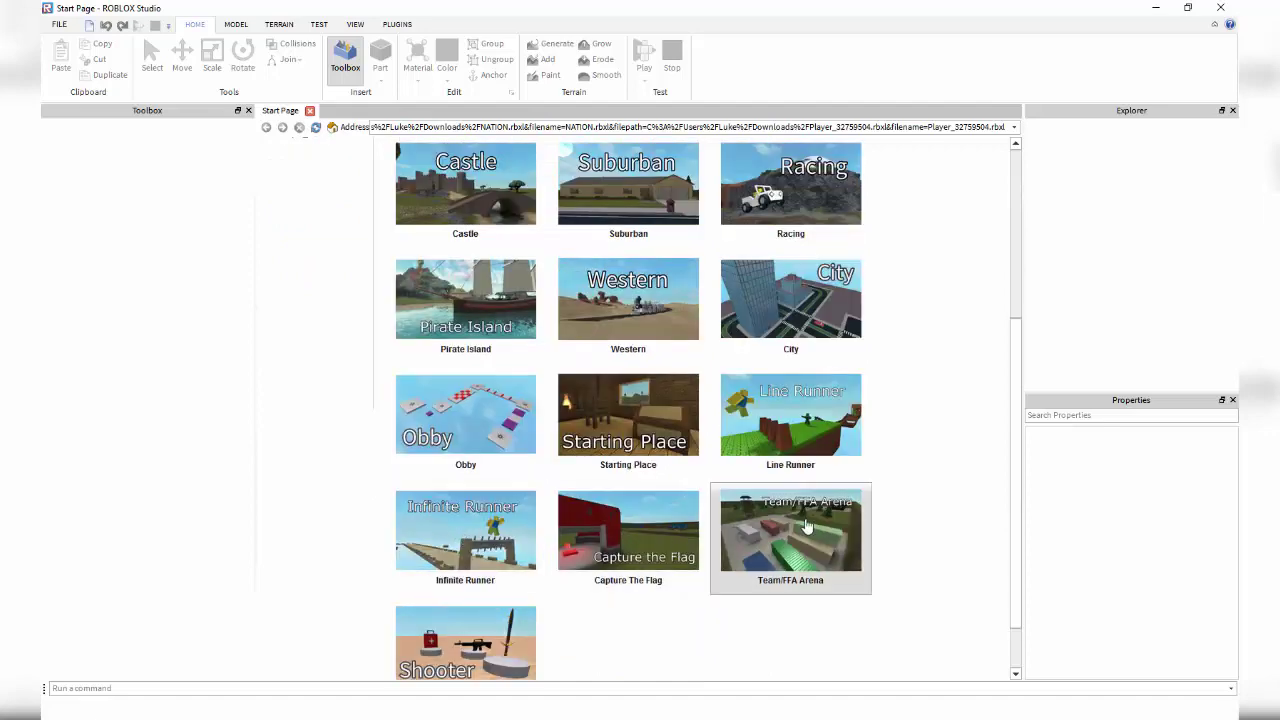
scroll(520, 497, "up", 3)
scroll(520, 497, "up", 2)
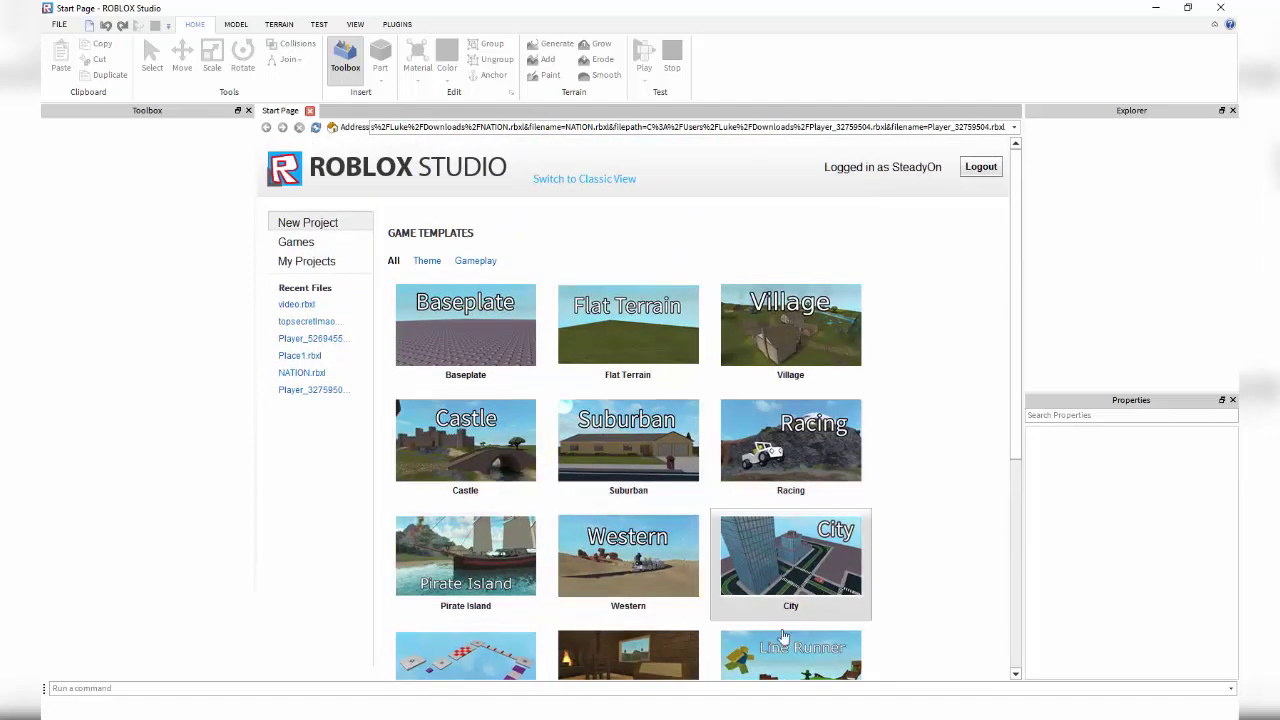
scroll(465, 600, "down", 3)
scroll(650, 625, "down", 3)
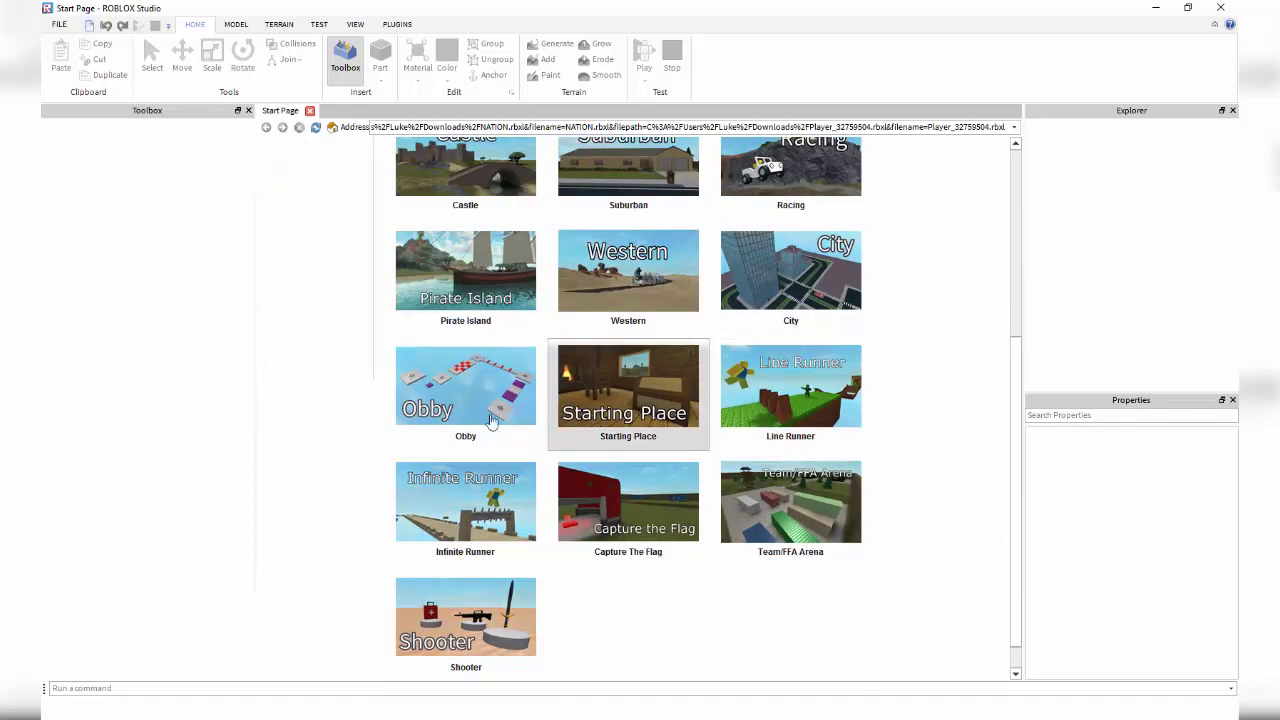
scroll(840, 286, "up", 4)
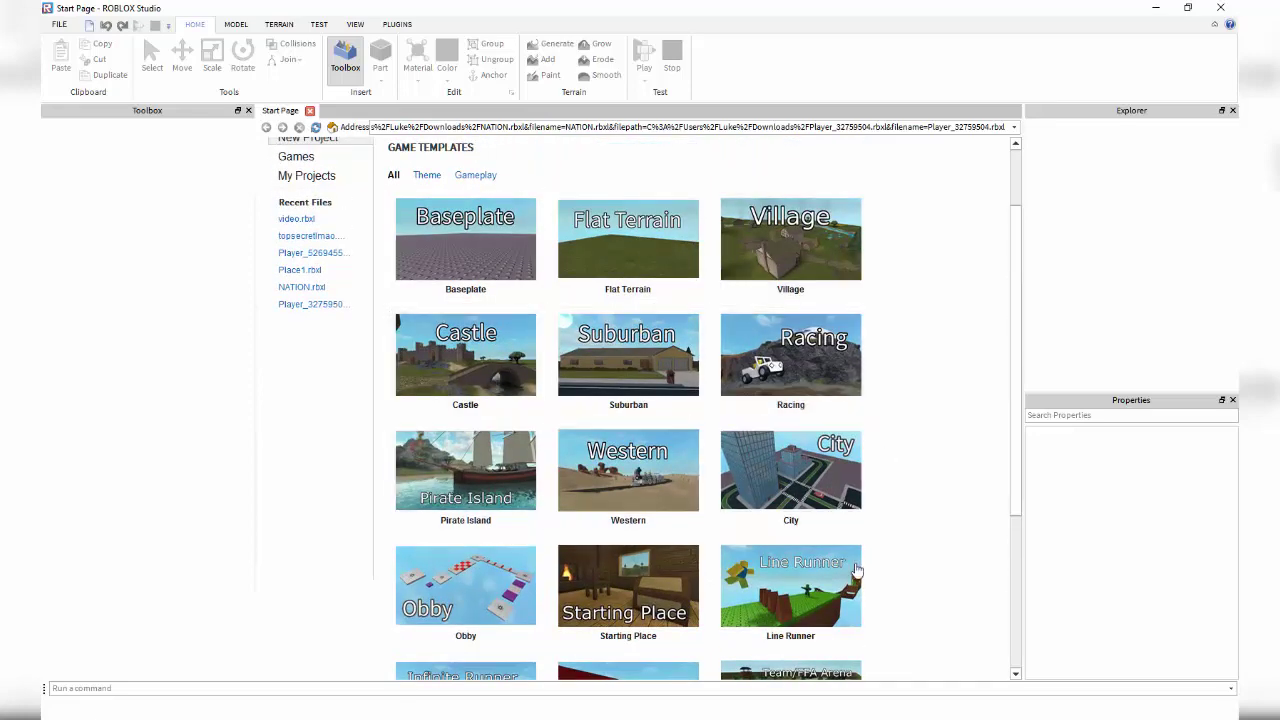
scroll(790, 540, "down", 1)
scroll(616, 541, "up", 3)
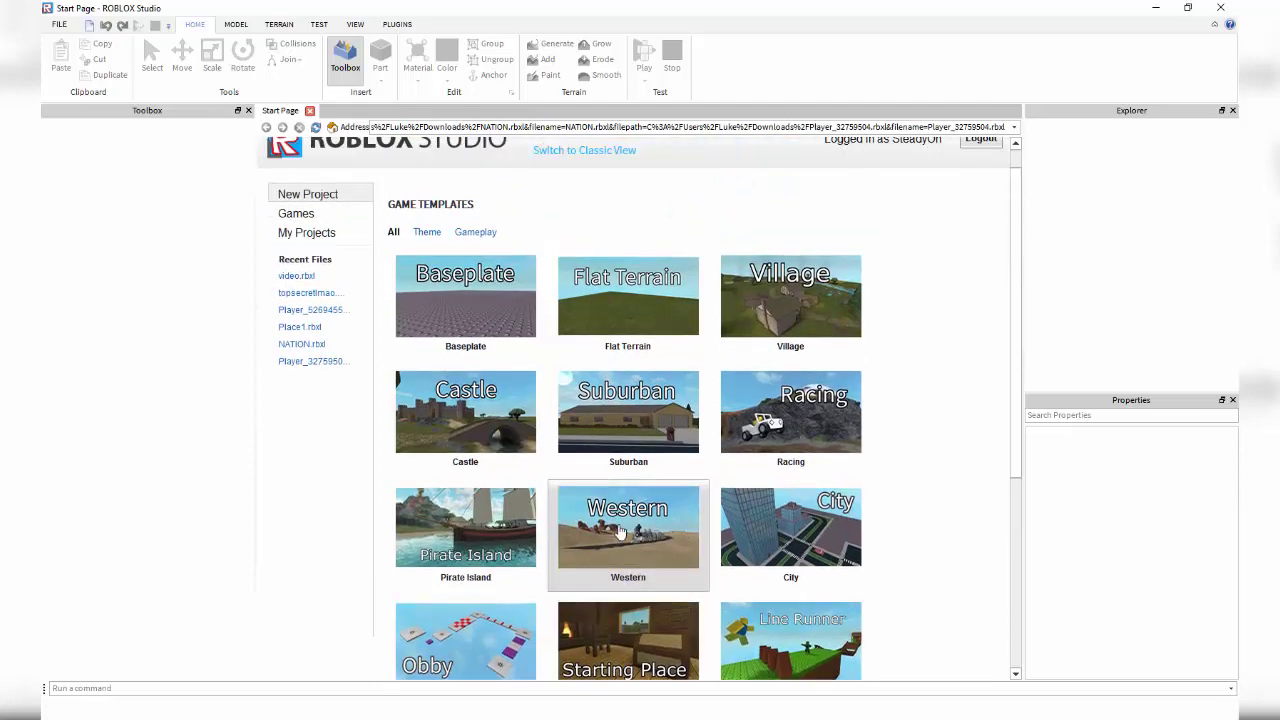
scroll(830, 565, "down", 6)
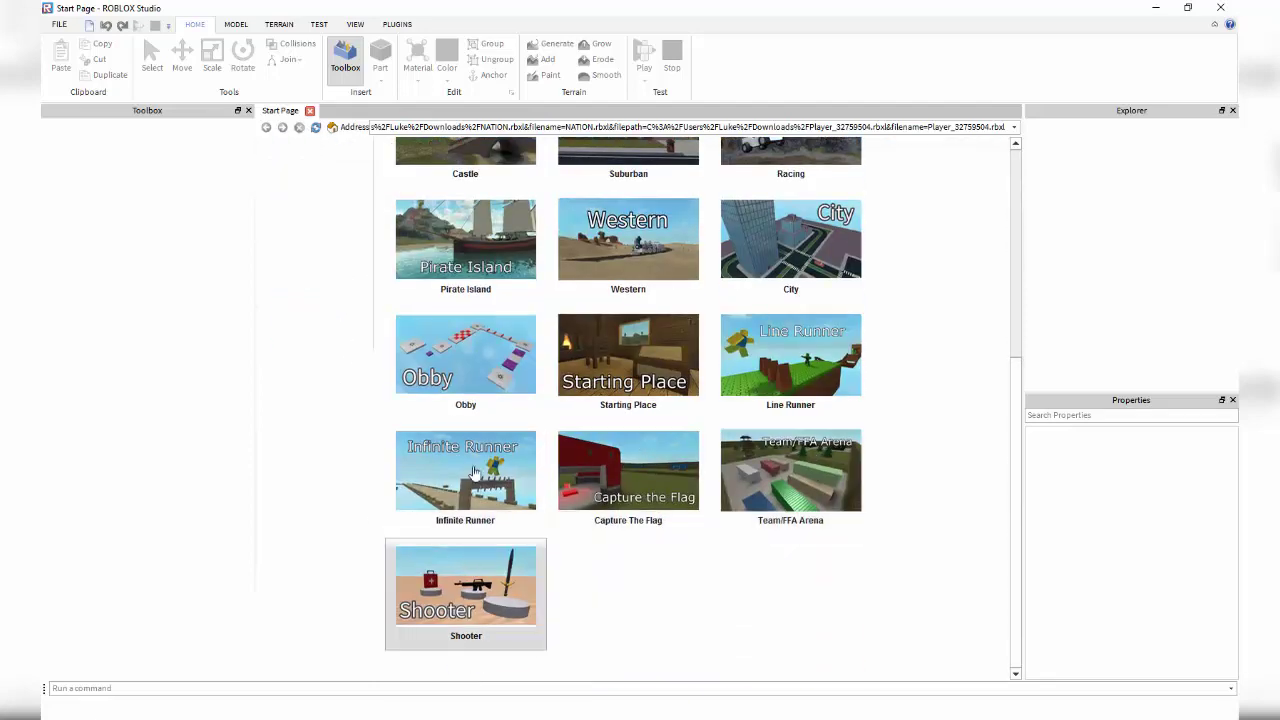
scroll(440, 480, "up", 6)
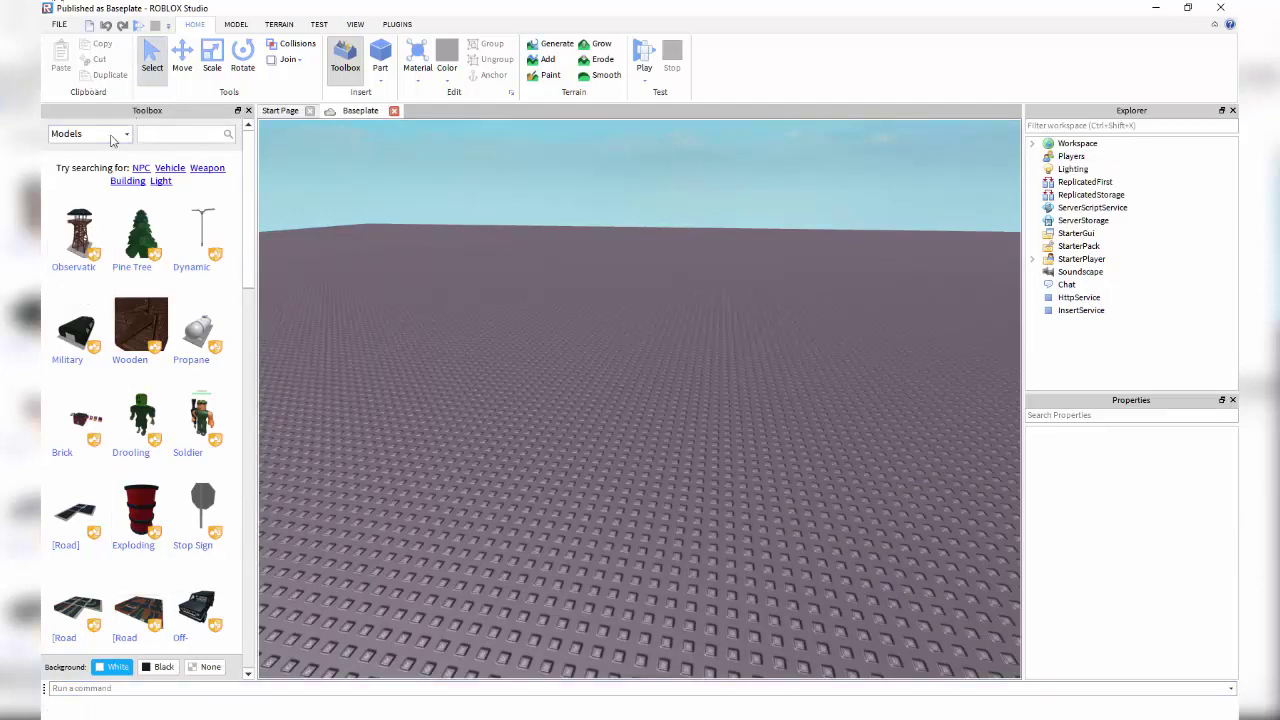
Search the model library for House and insert the Simple house model onto the baseplate.
left_click(197, 137)
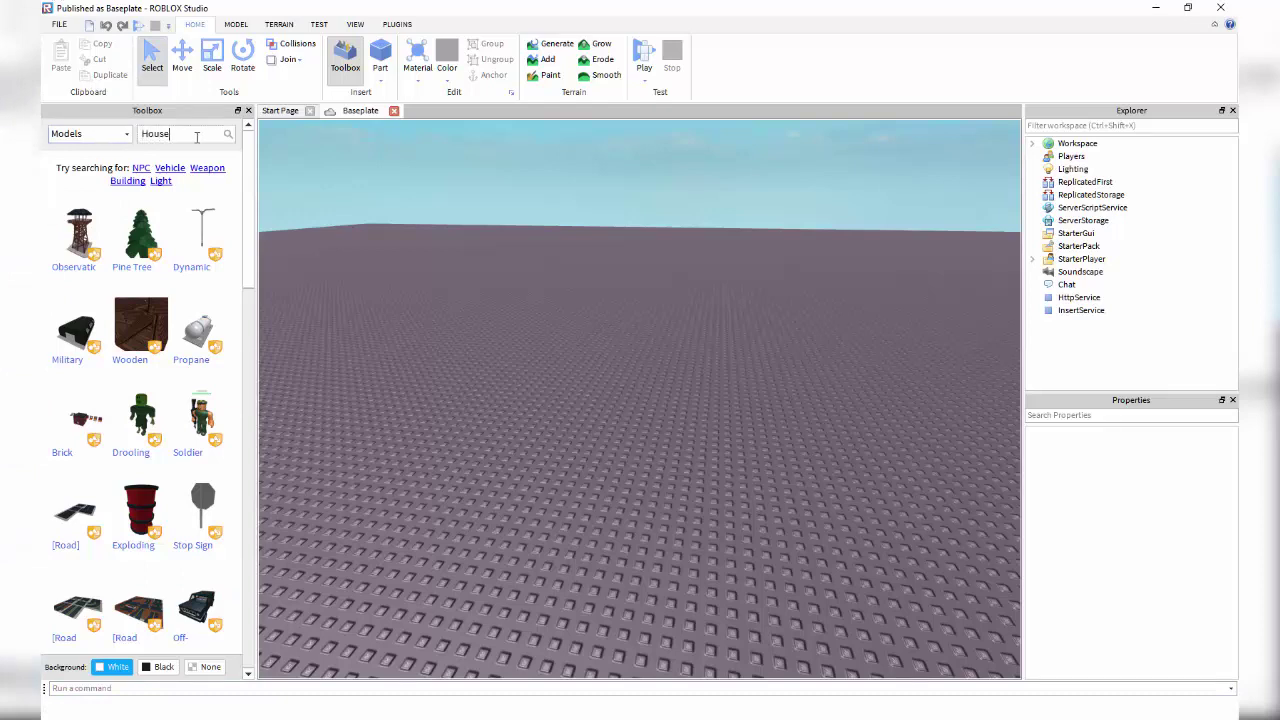
key("Return")
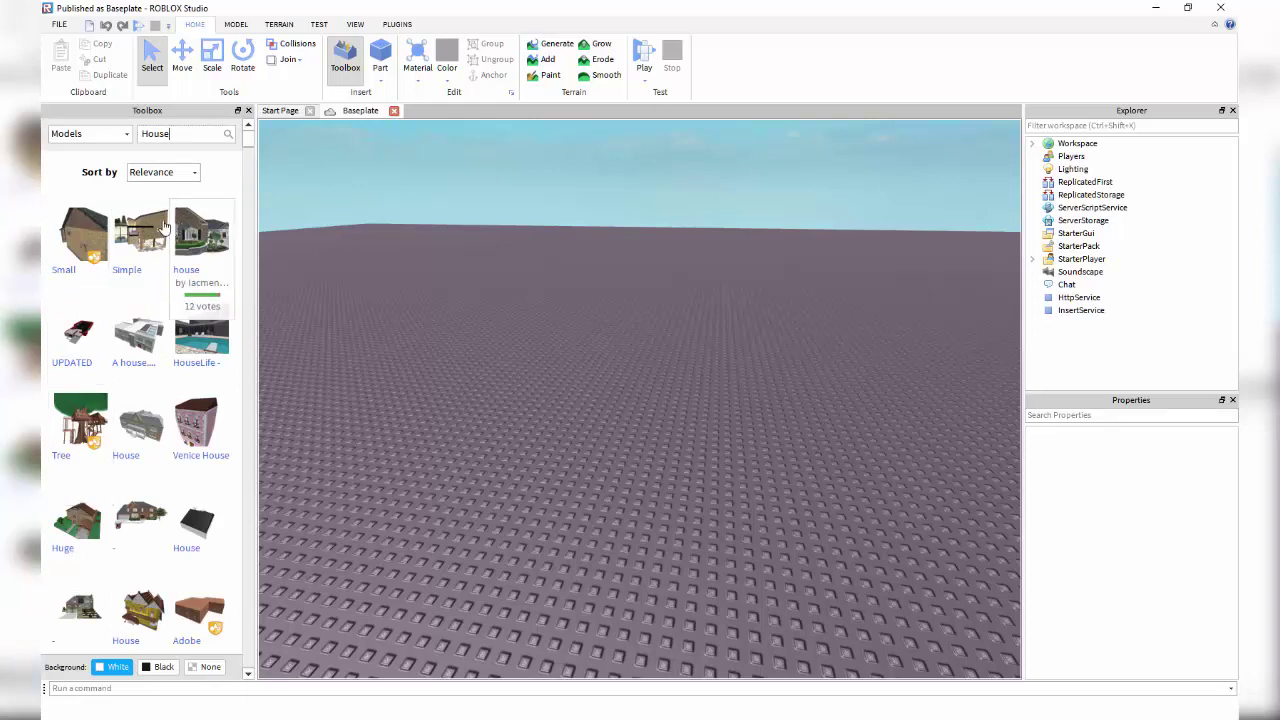
scroll(160, 375, "down", 2)
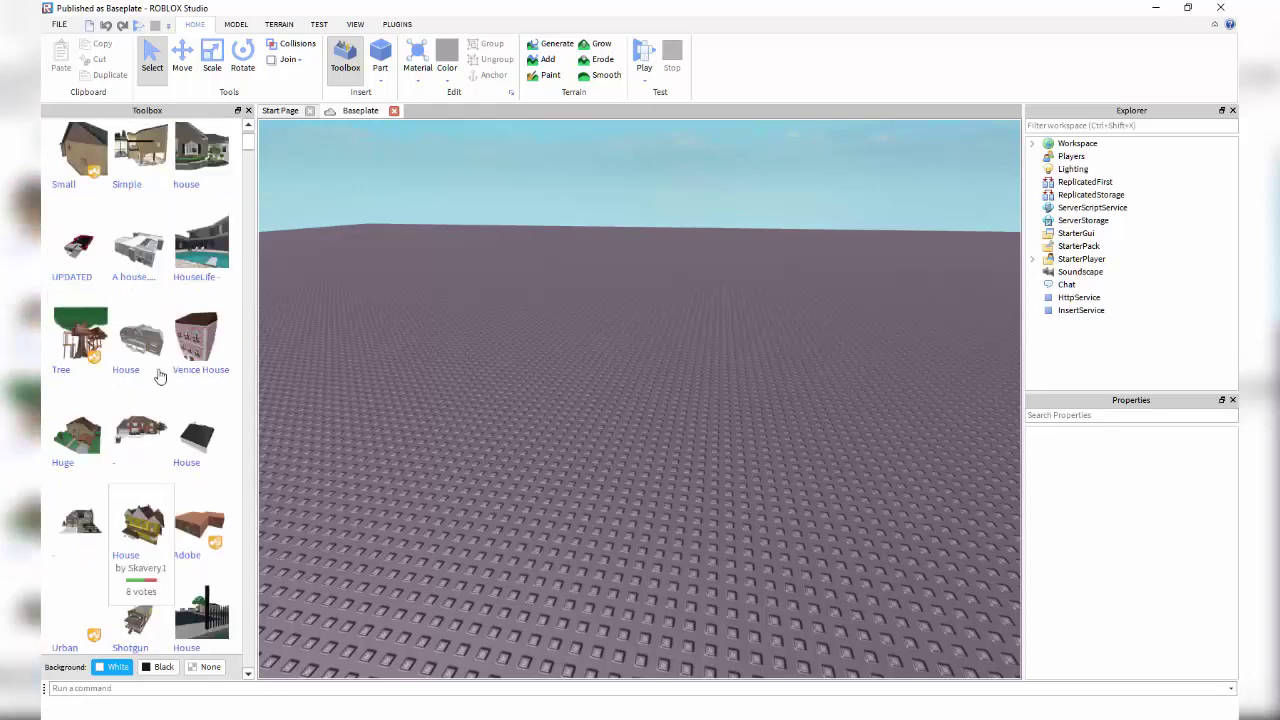
scroll(160, 375, "up", 2)
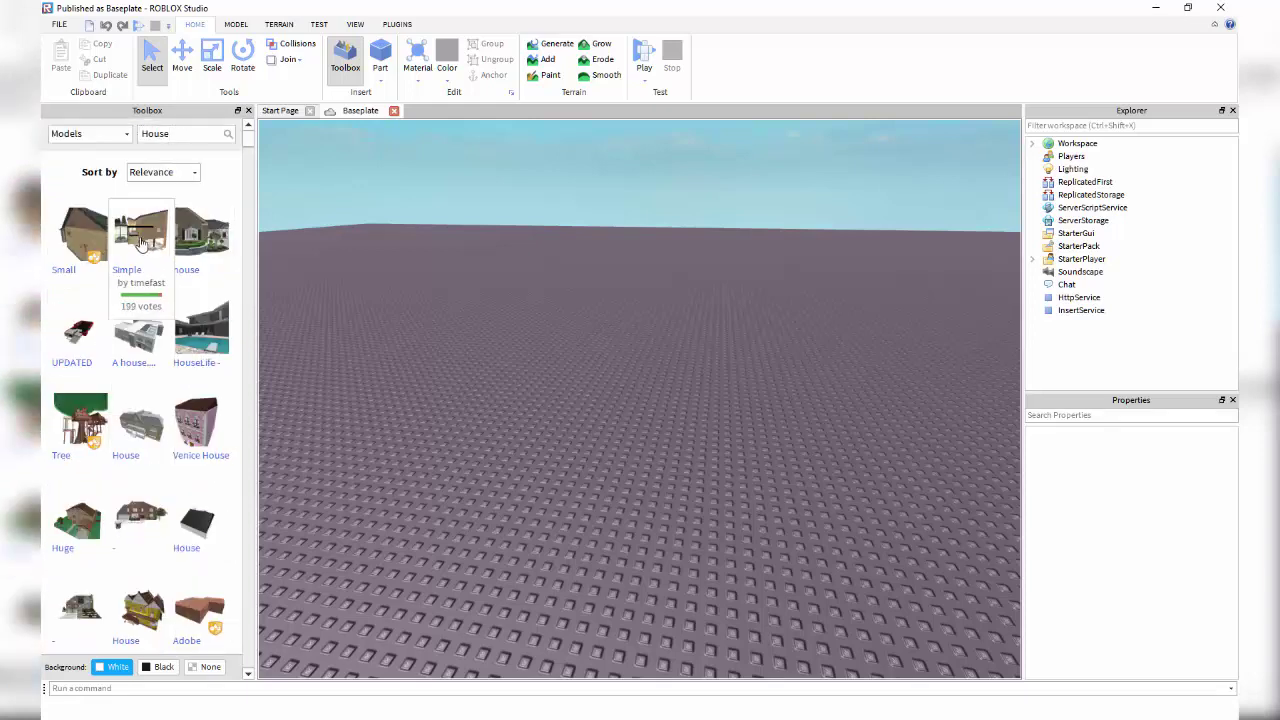
left_click(140, 235)
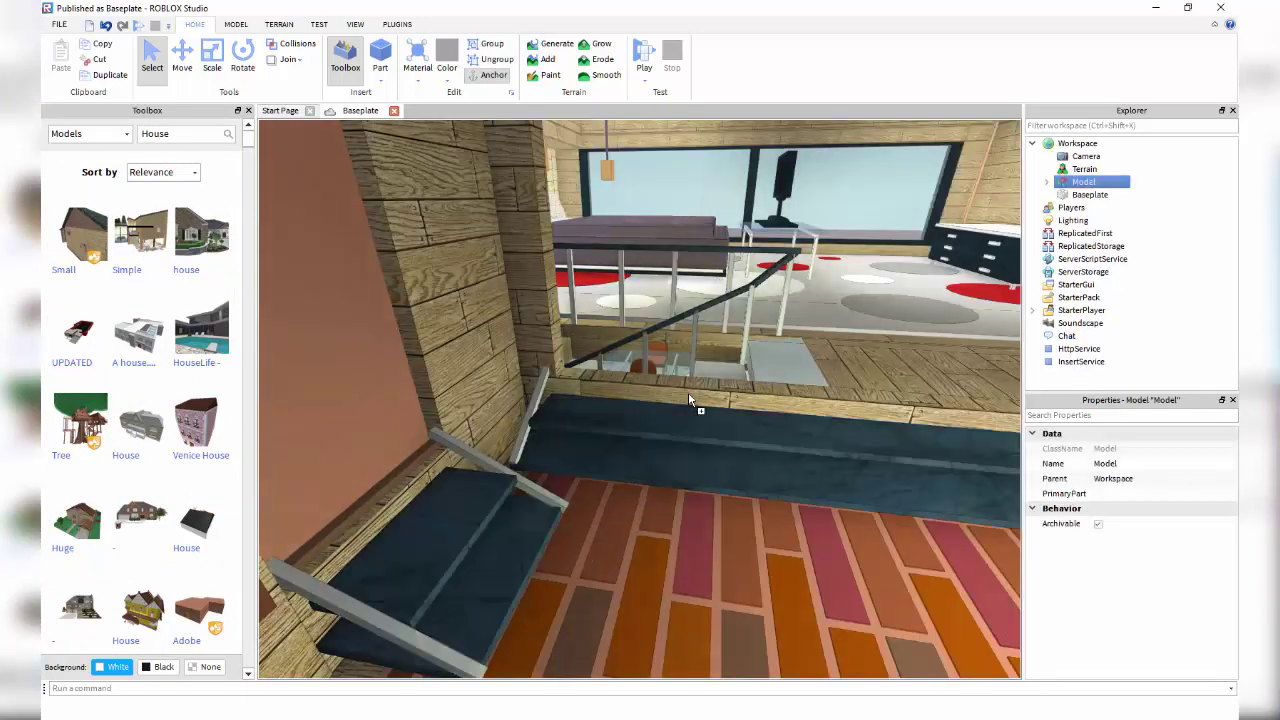
scroll(690, 395, "down", 10)
left_click(838, 565)
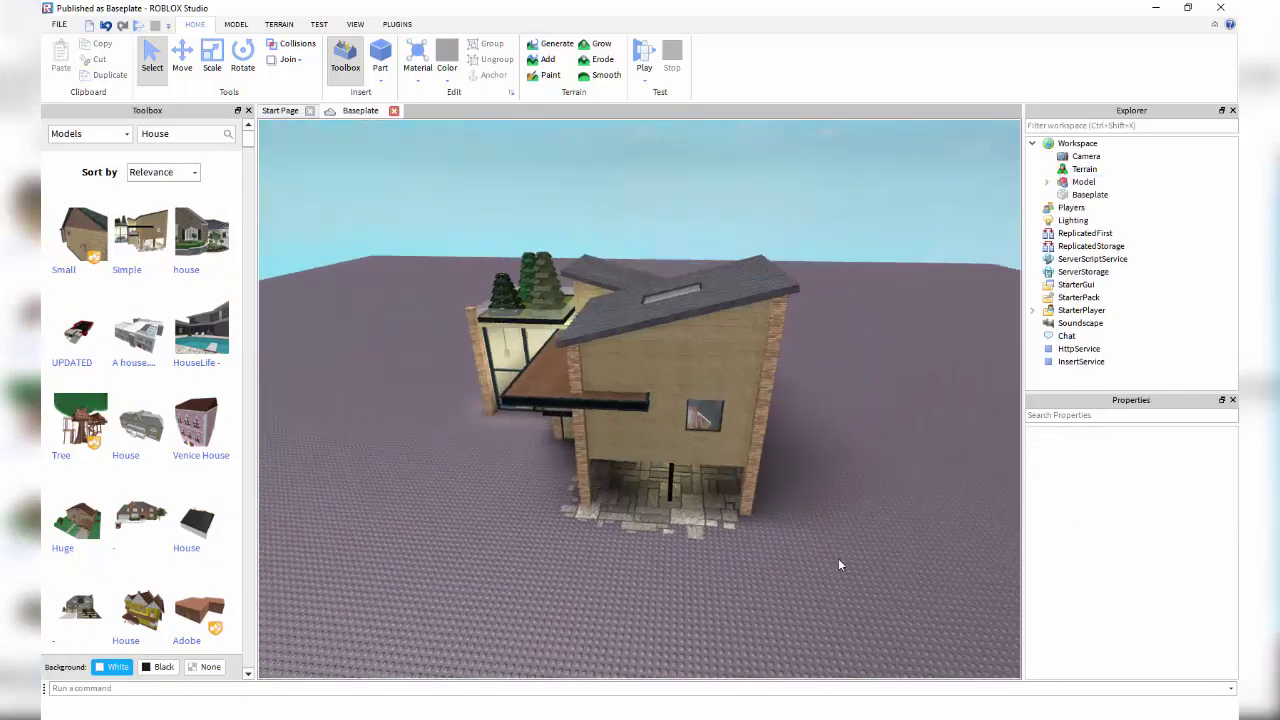
View the inserted house from another side and delete it from the workspace.
key("w")
right_click_drag(838, 559, 840, 558)
key("s")
scroll(840, 558, "down", 10)
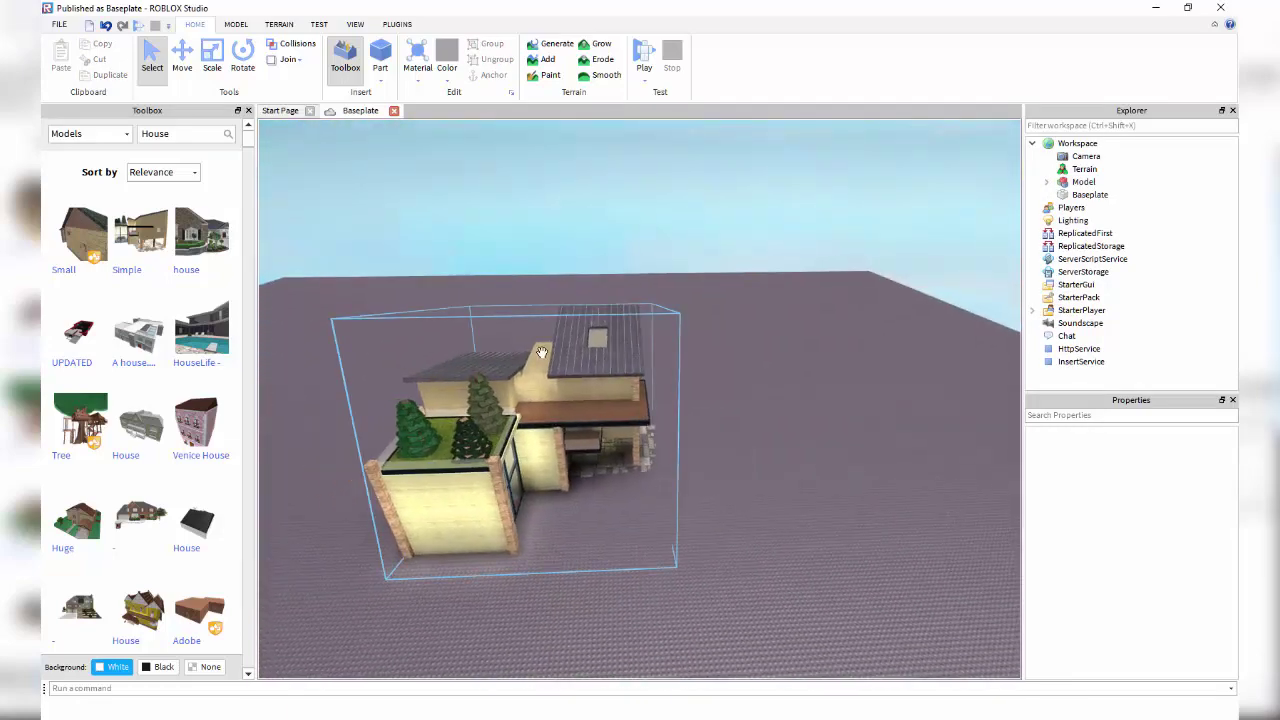
left_click(541, 352)
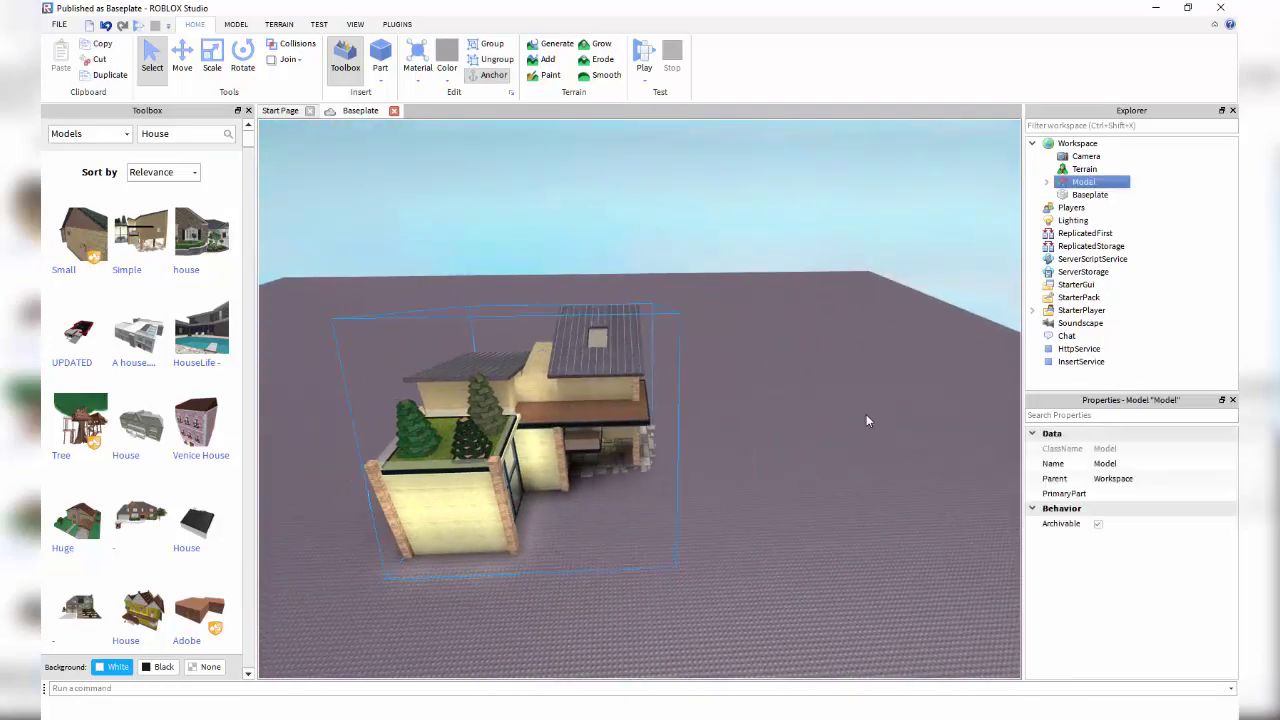
right_click(572, 405)
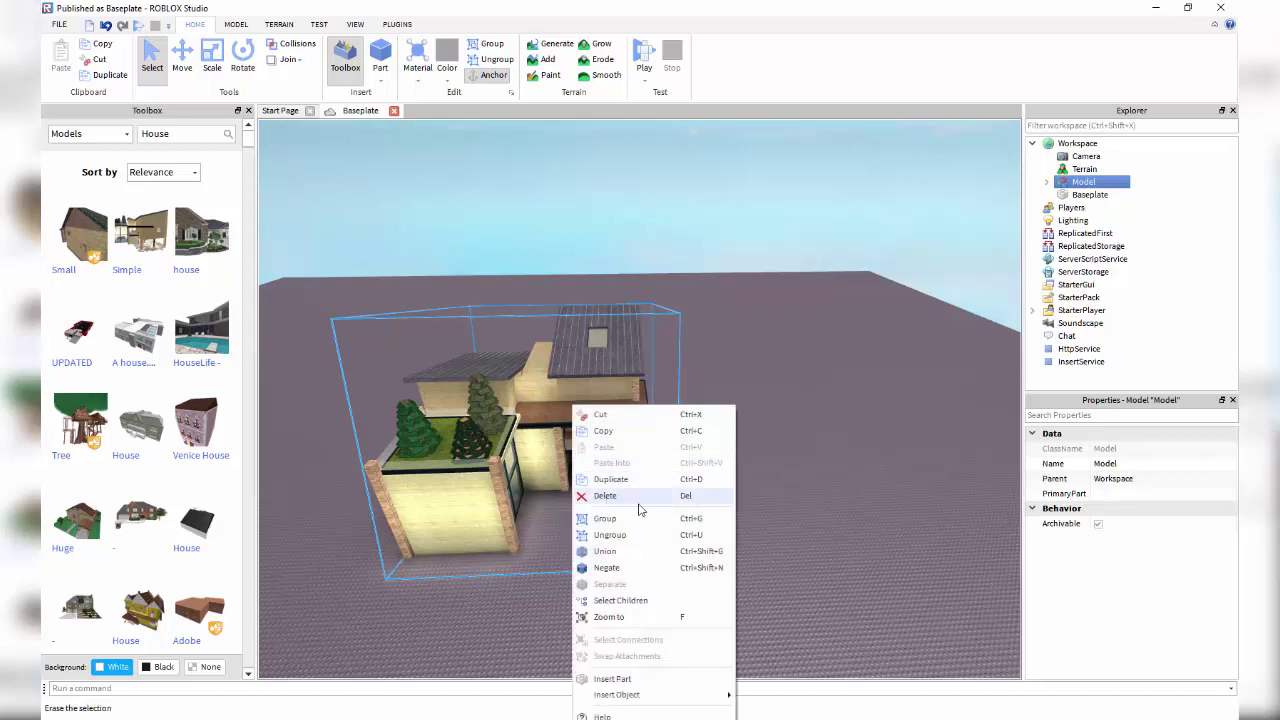
left_click(770, 497)
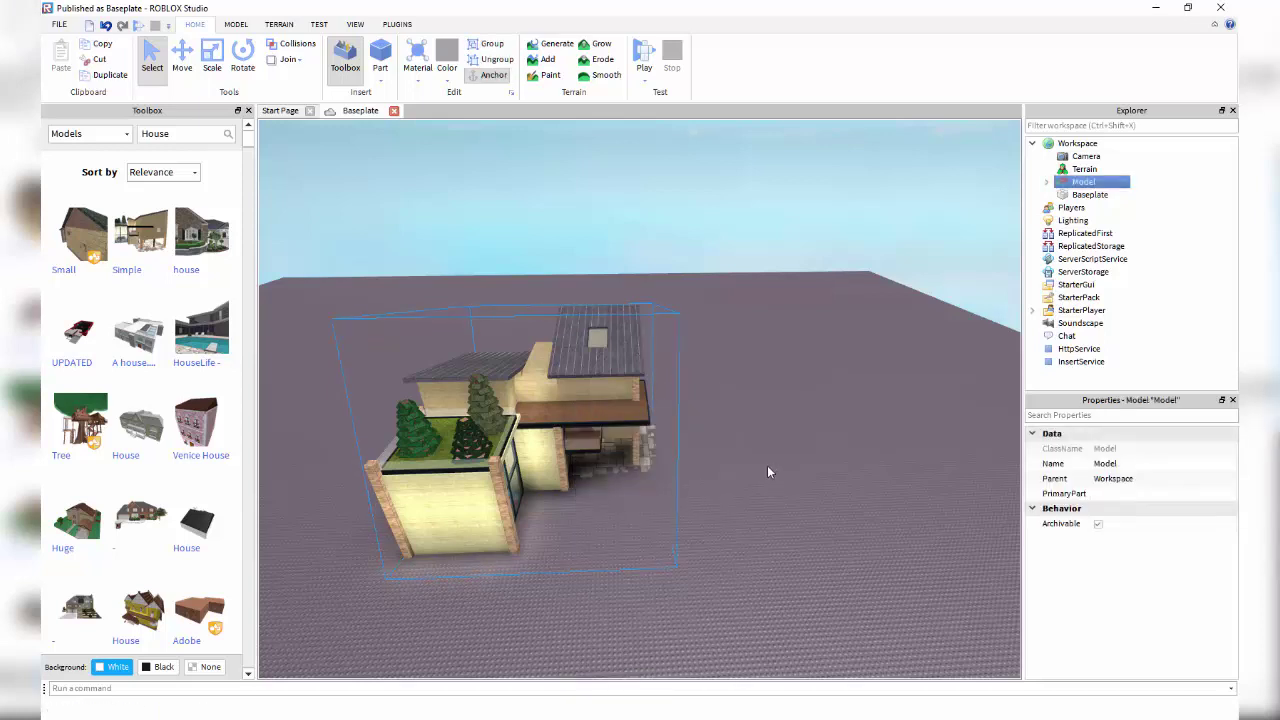
key("Delete")
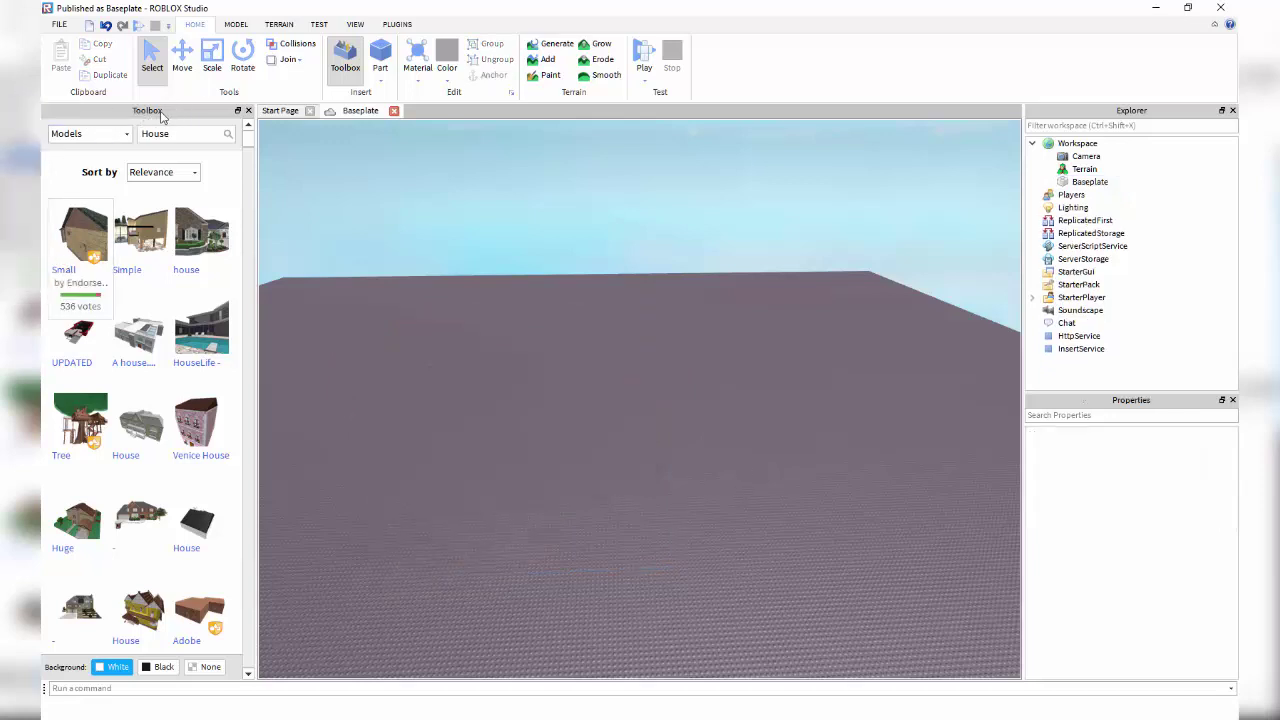
Search the Meshes library for Knife and place the first knife mesh on the baseplate.
left_click(92, 133)
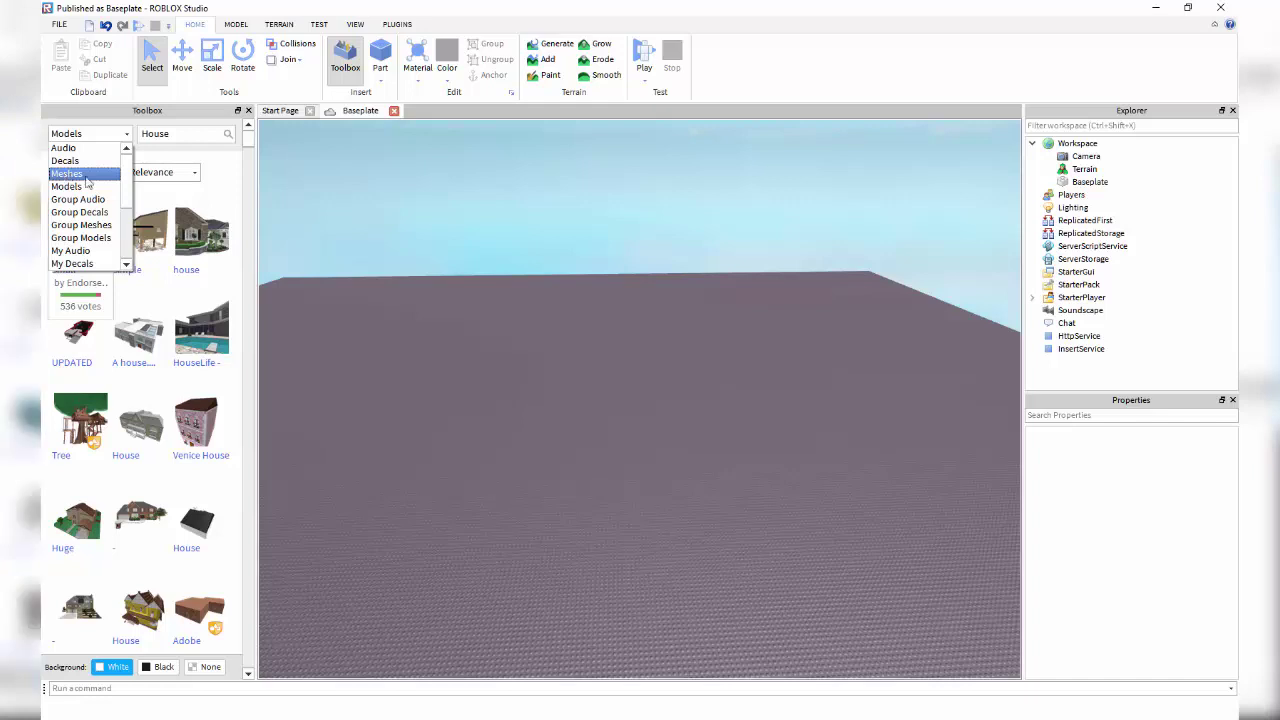
left_click(66, 186)
left_click(194, 137)
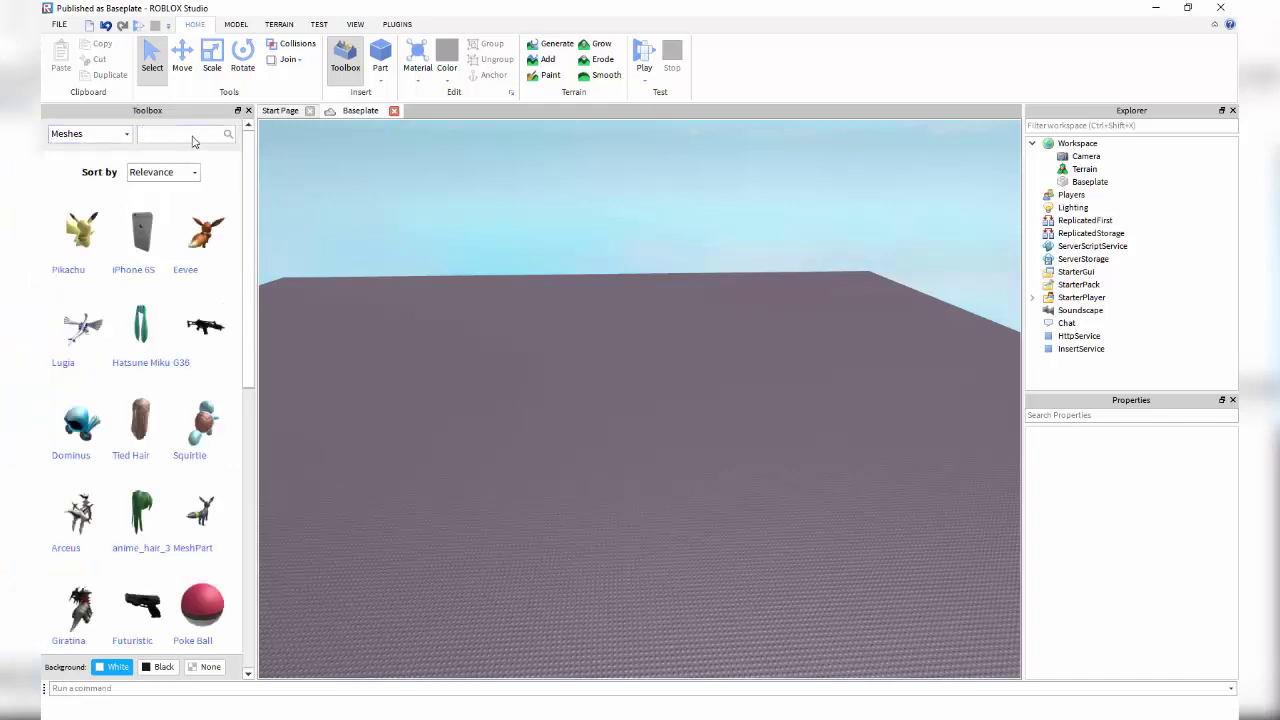
type("Knife")
key("Return")
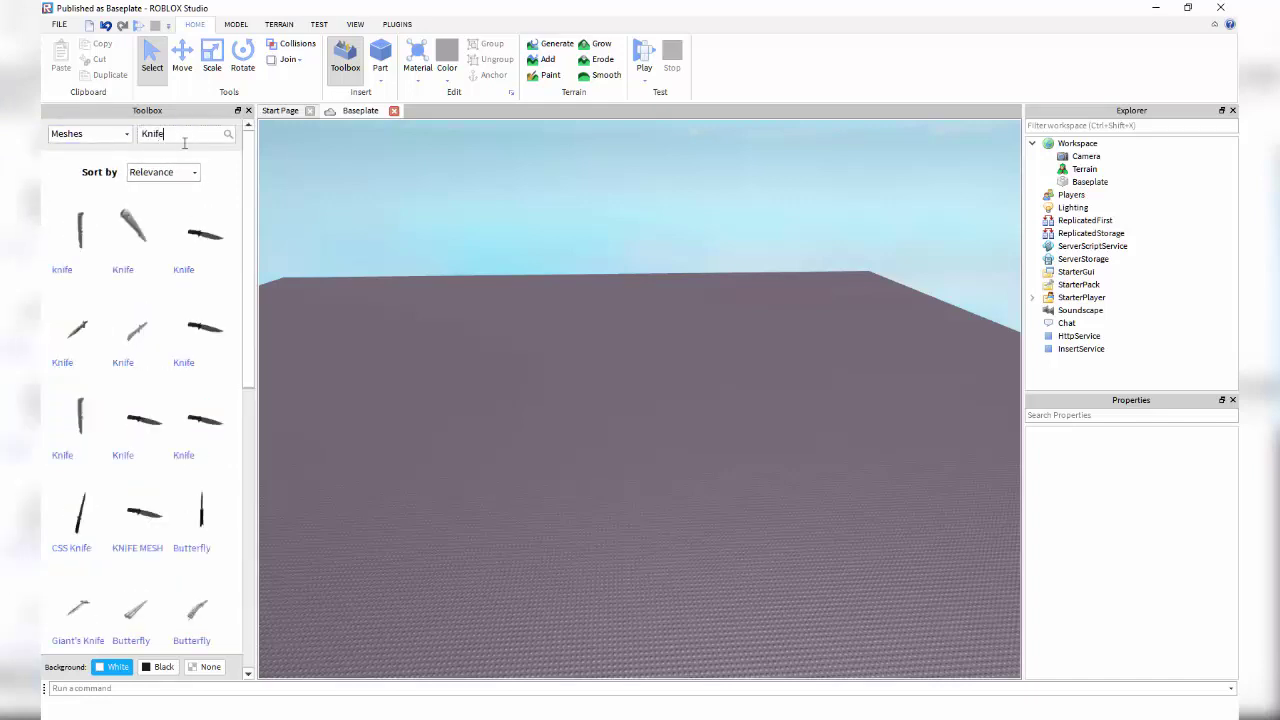
left_click_drag(106, 243, 632, 464)
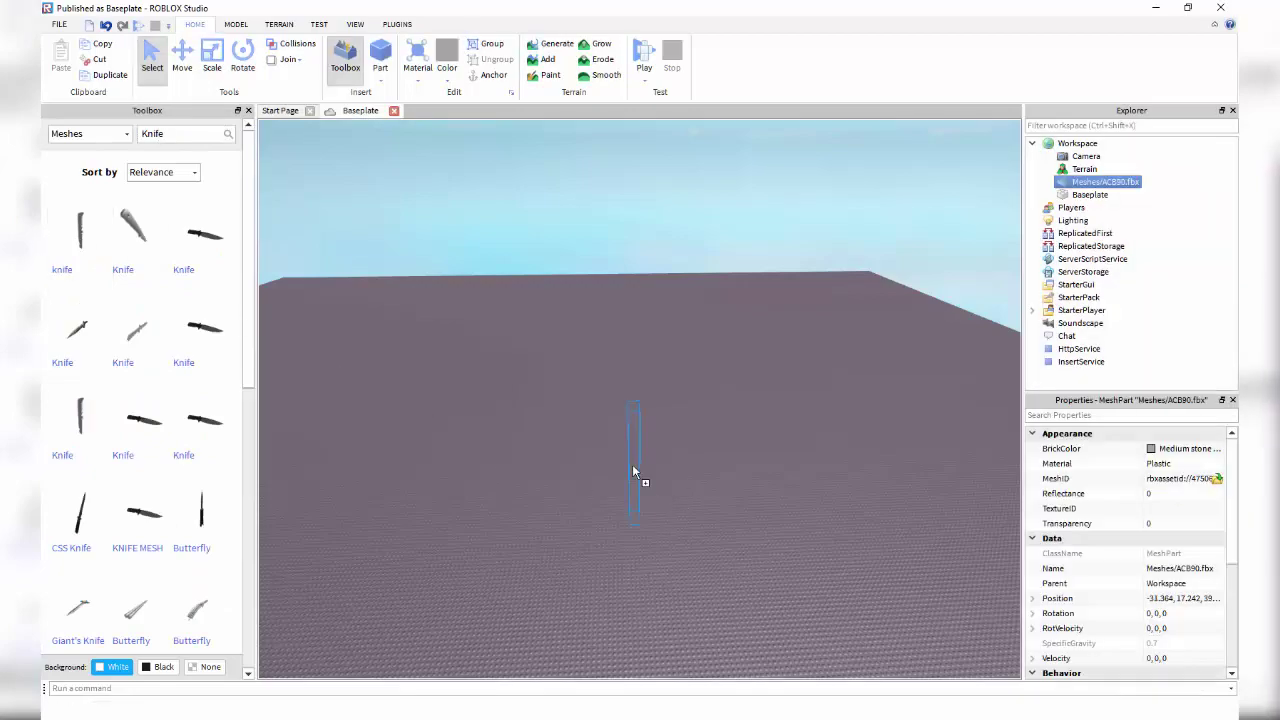
left_click(668, 548)
Inspect the knife mesh up close and delete it from the workspace.
scroll(749, 568, "up", 5)
right_click_drag(749, 568, 795, 550)
key("a")
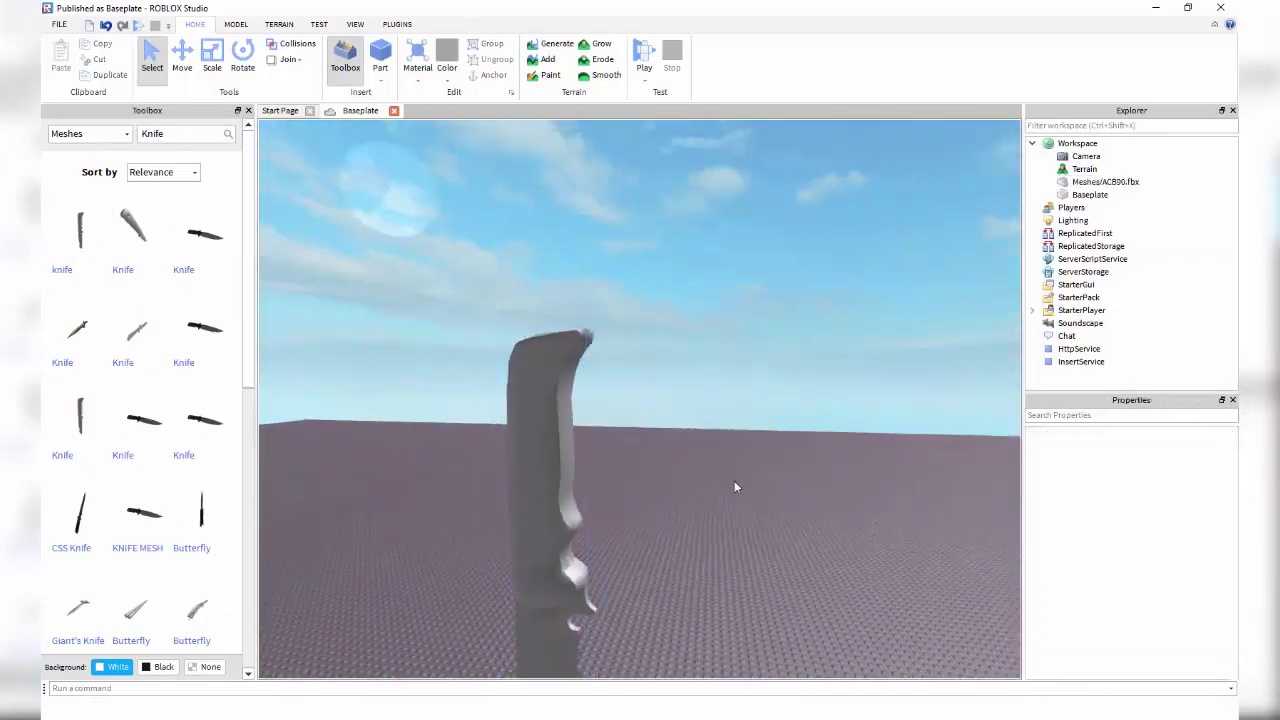
right_click_drag(734, 480, 649, 434)
left_click(663, 480)
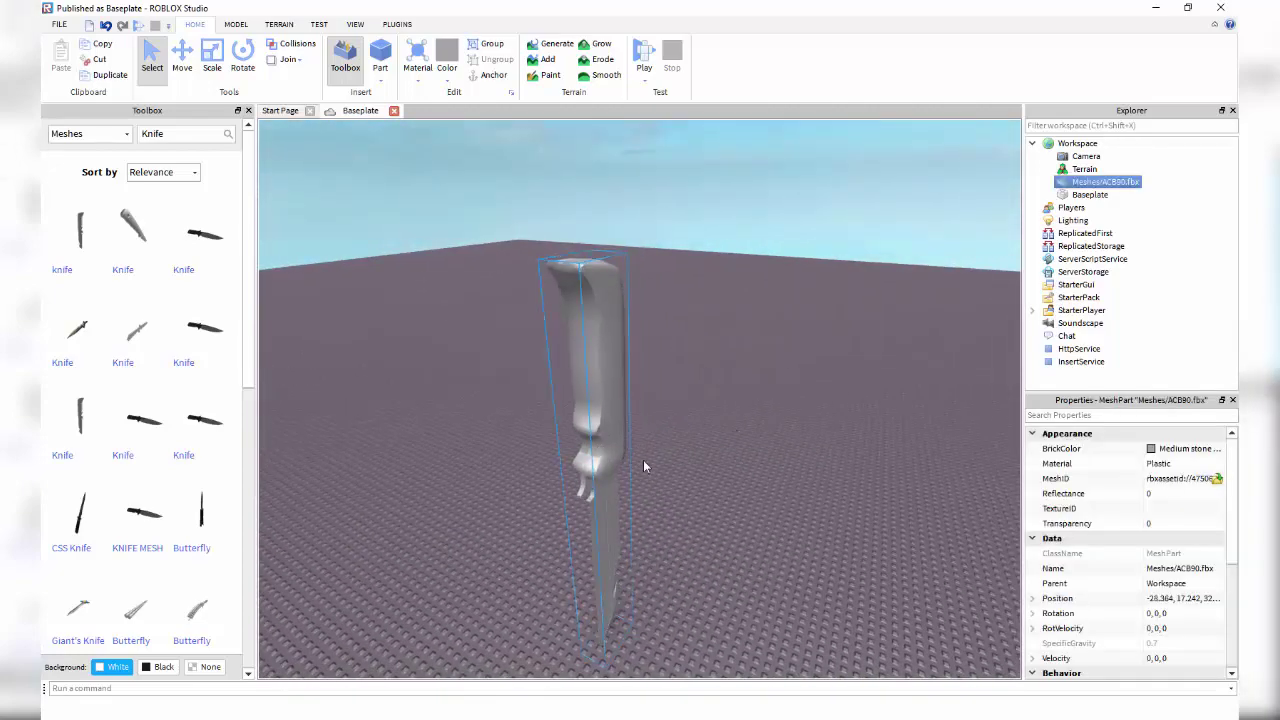
key("Delete")
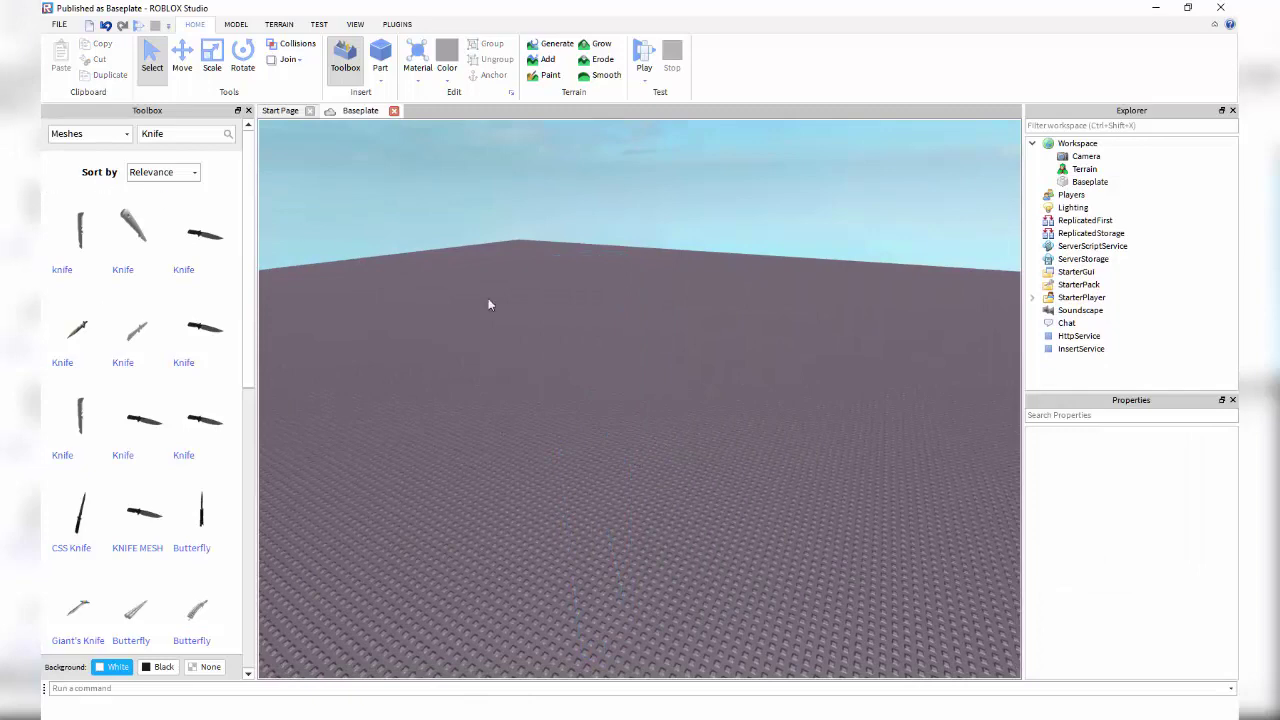
Switch the toolbox to Group Models and show the models belonging to The Zoo™ group.
left_click(88, 133)
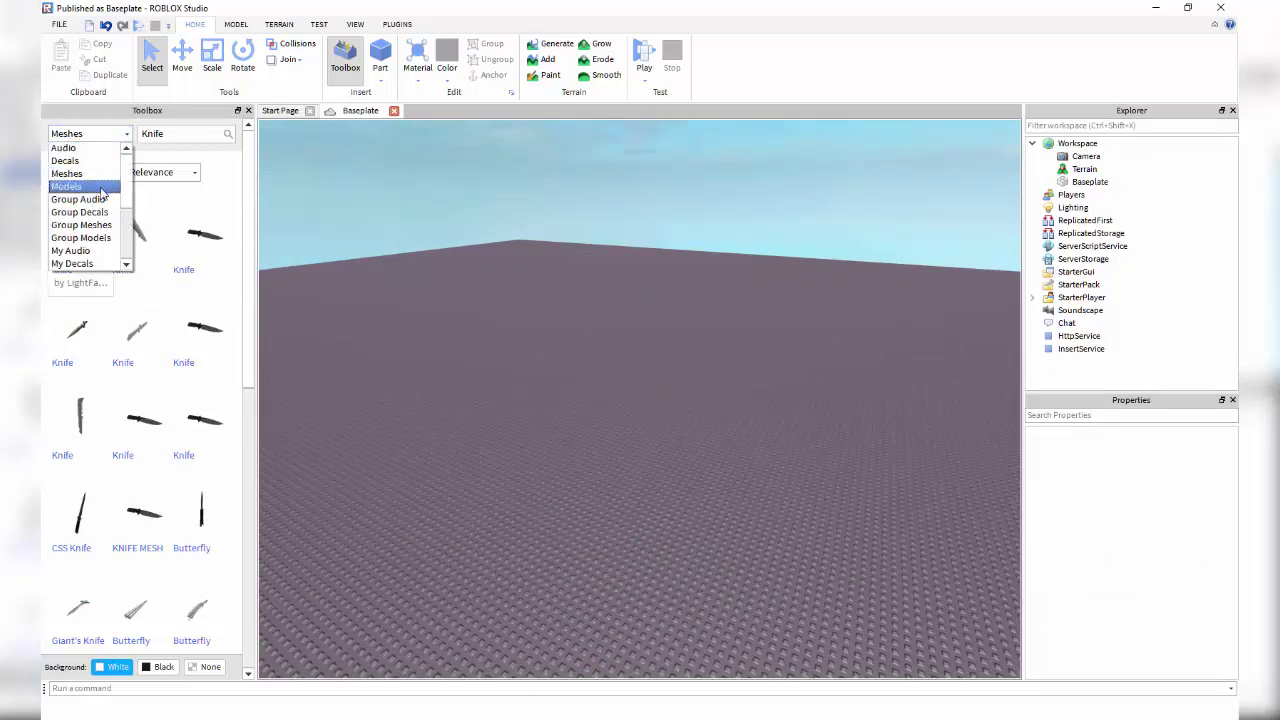
scroll(103, 200, "down", 1)
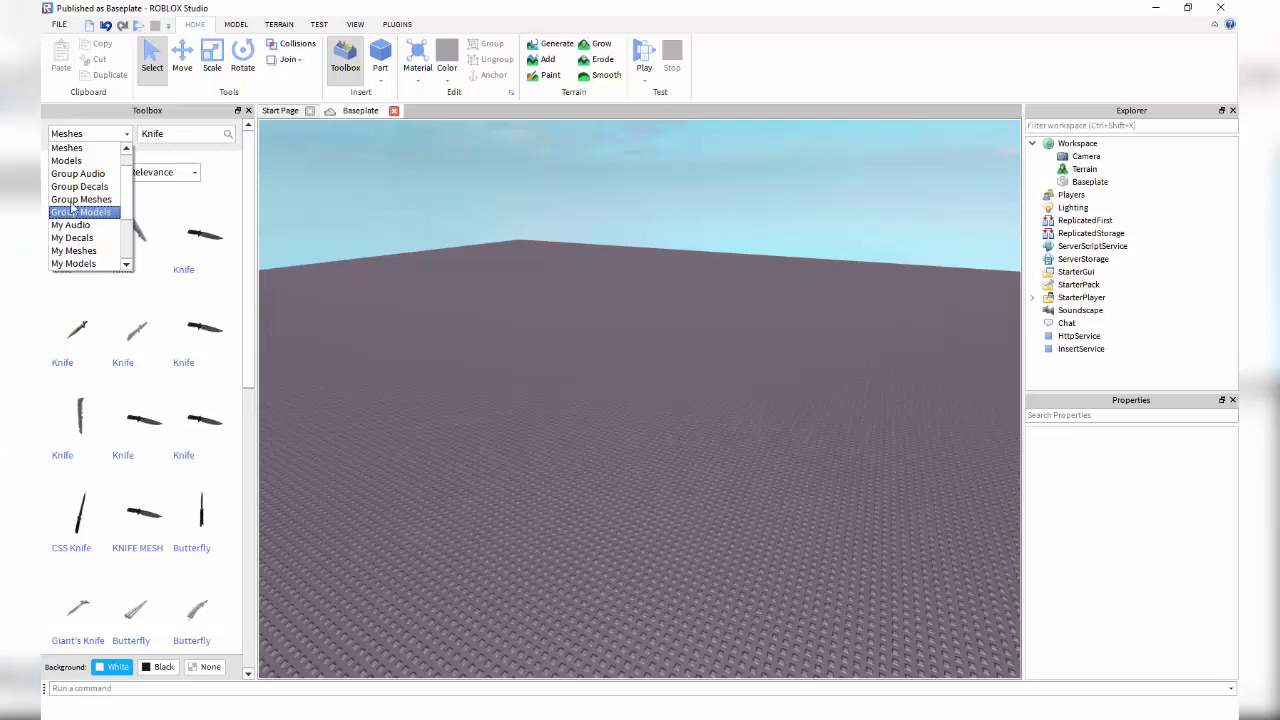
left_click(88, 212)
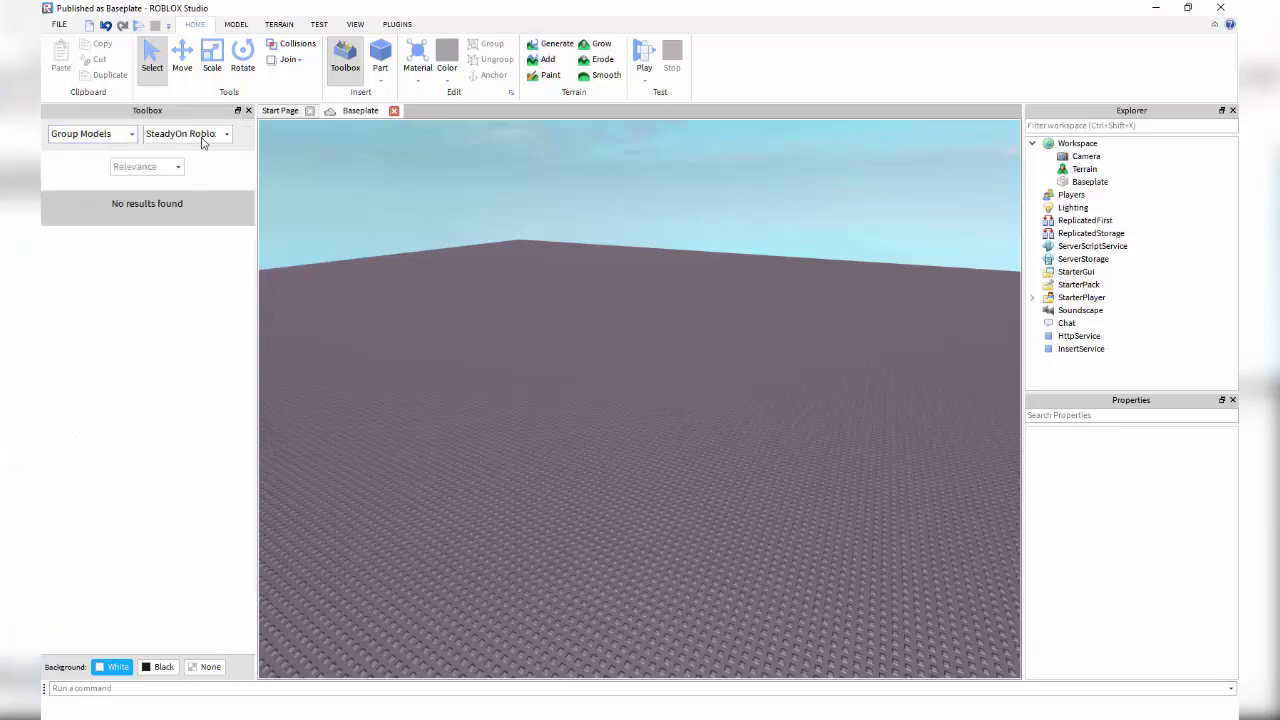
left_click(204, 138)
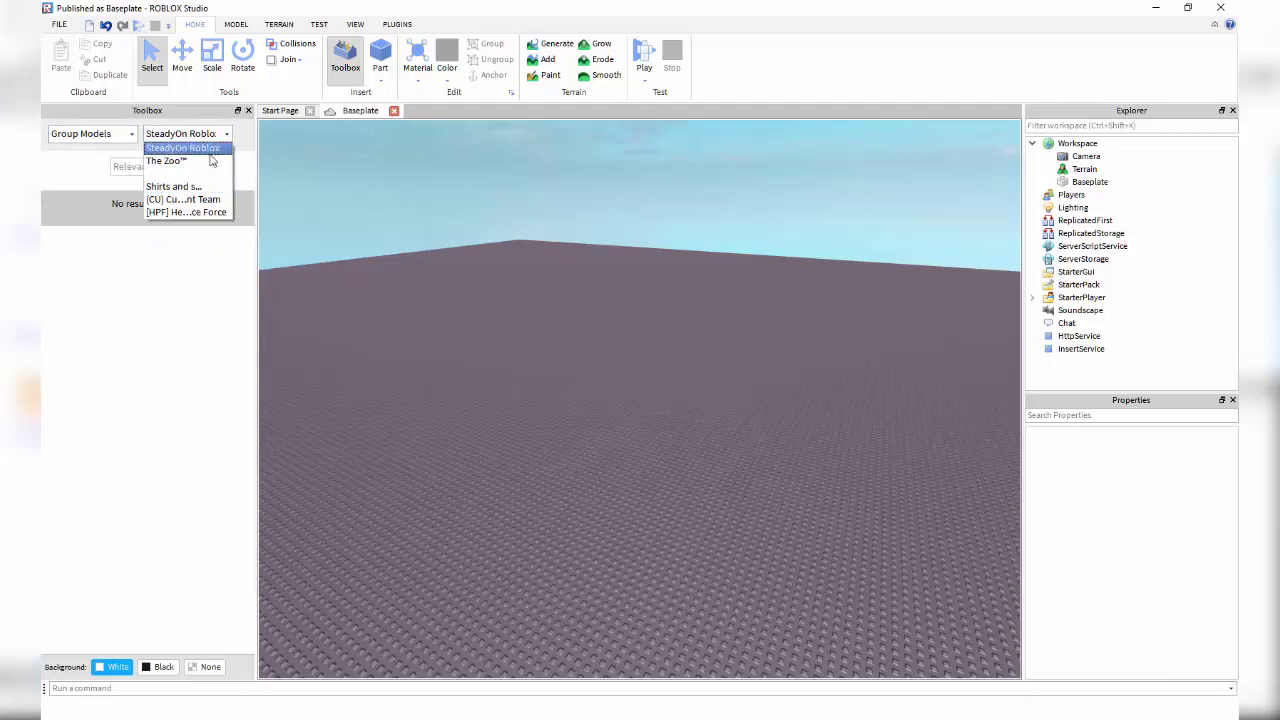
left_click(185, 161)
Insert the w0t group model onto the baseplate and delete it again.
left_click(195, 217)
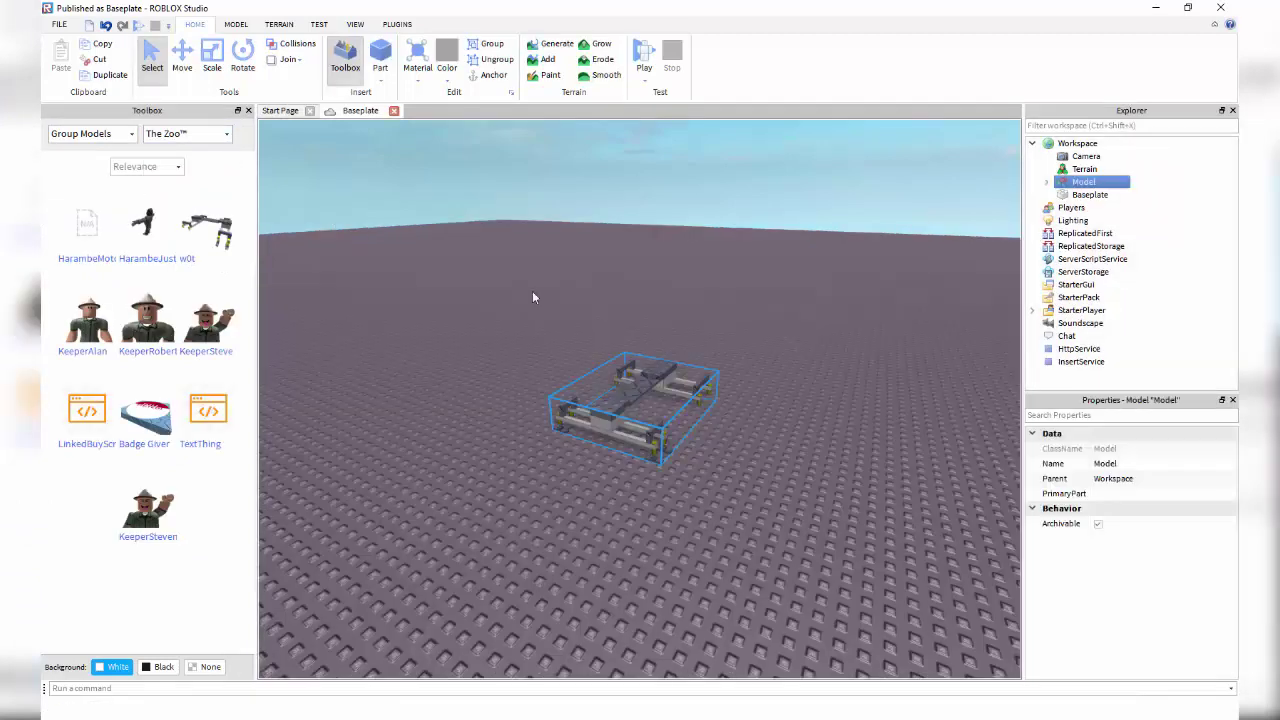
key("Delete")
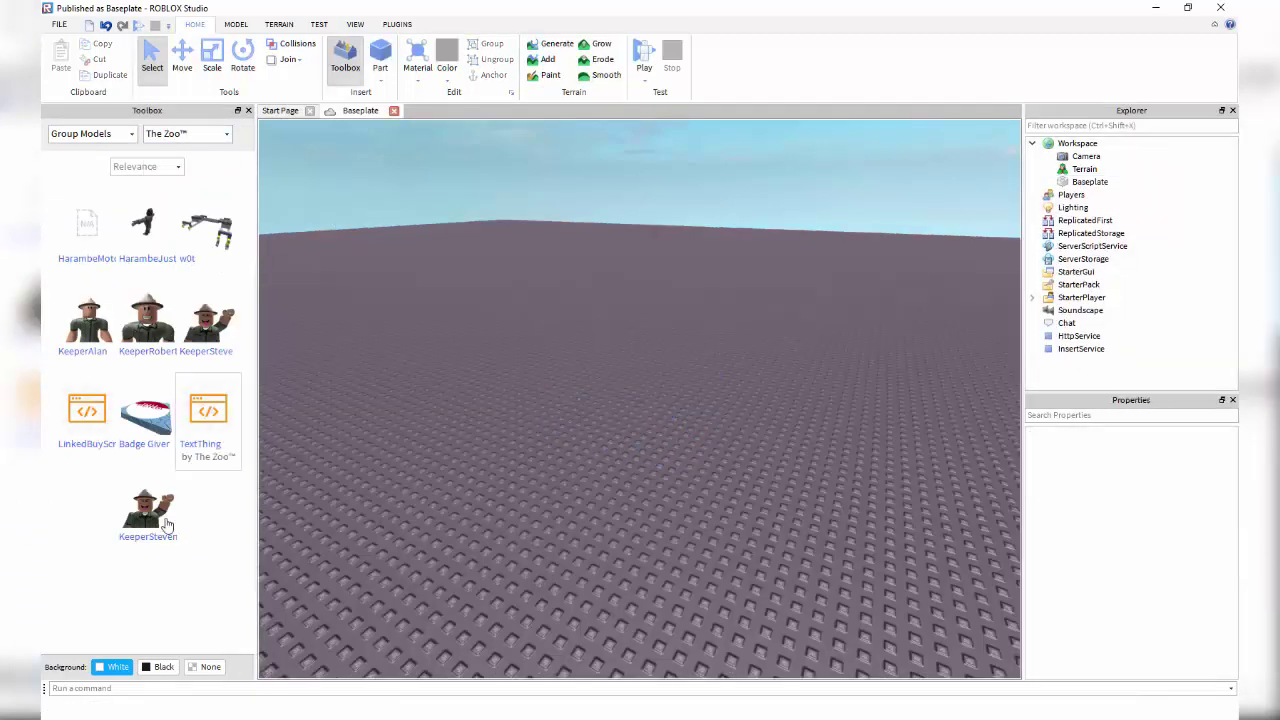
Switch the toolbox to My Subscribed Sets and browse the Facial Animation set.
left_click(95, 134)
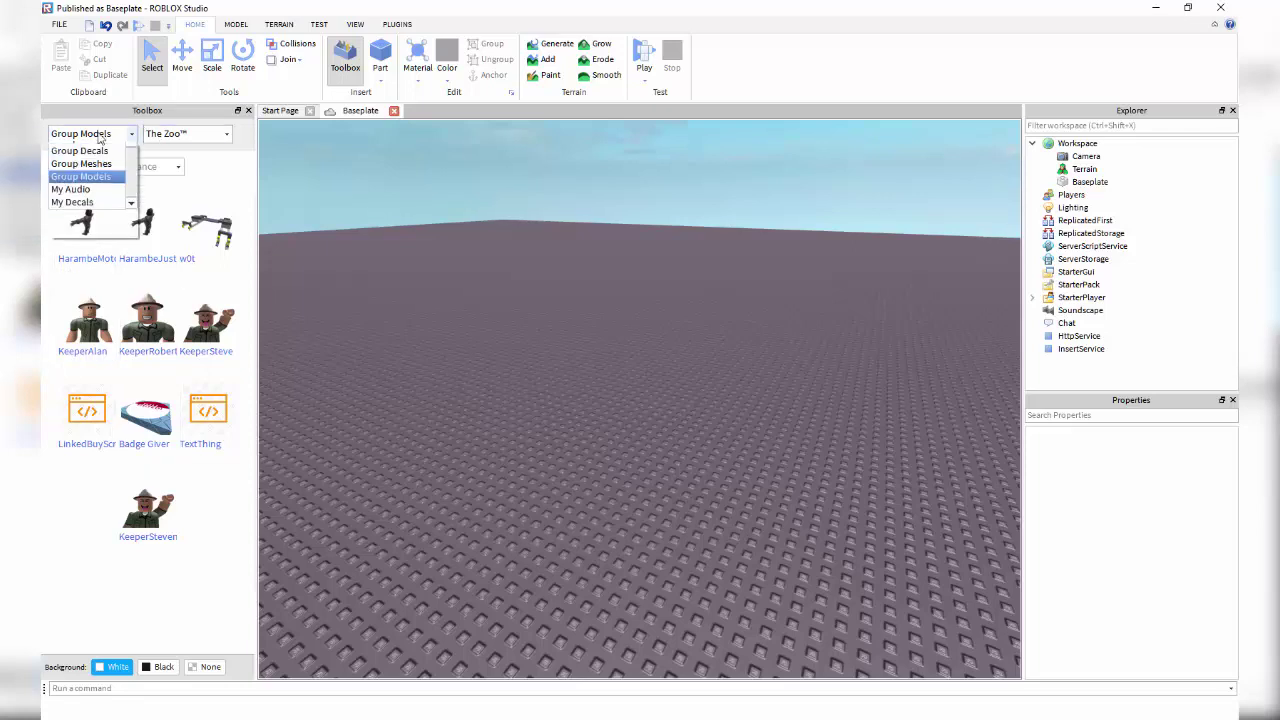
scroll(122, 203, "down", 1)
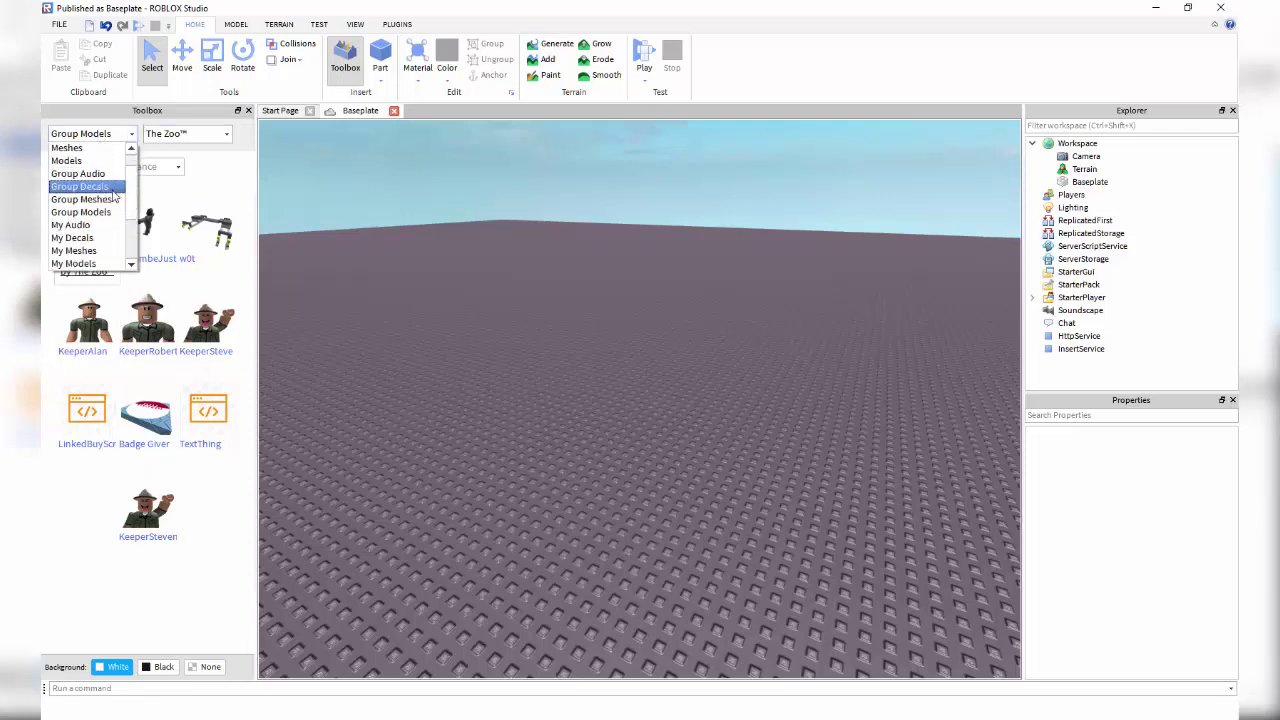
scroll(105, 200, "down", 2)
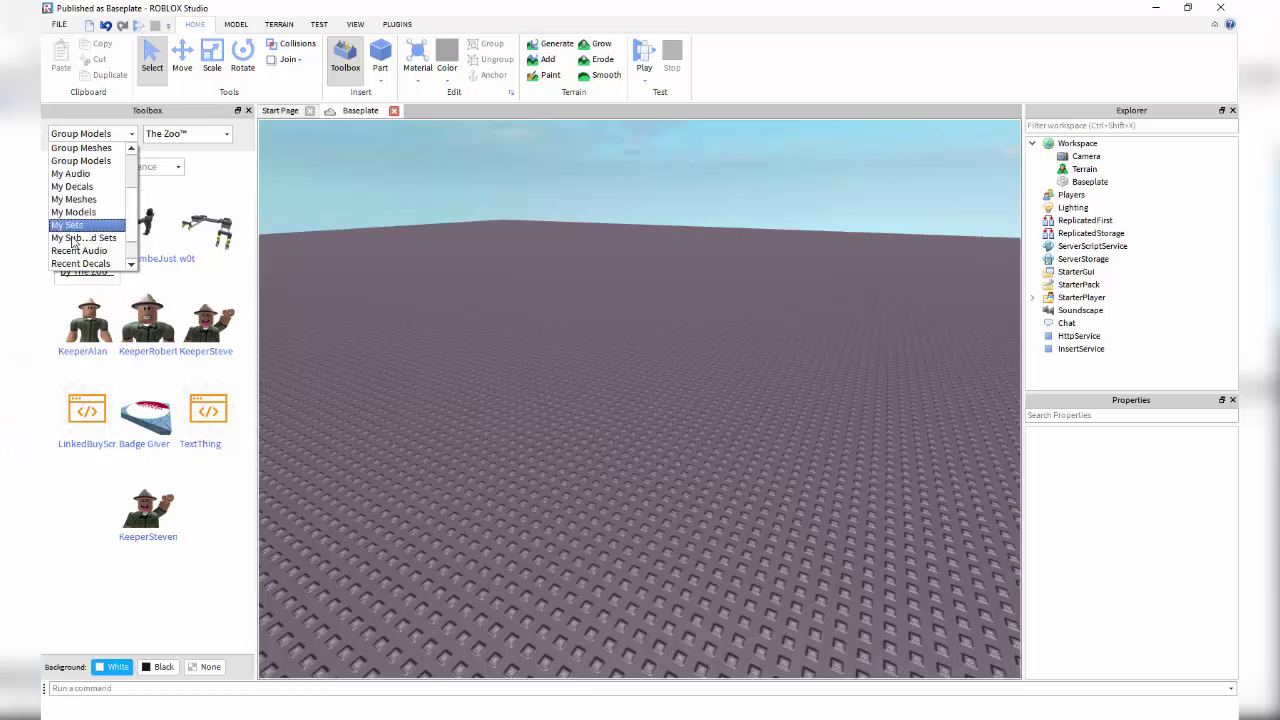
left_click(104, 240)
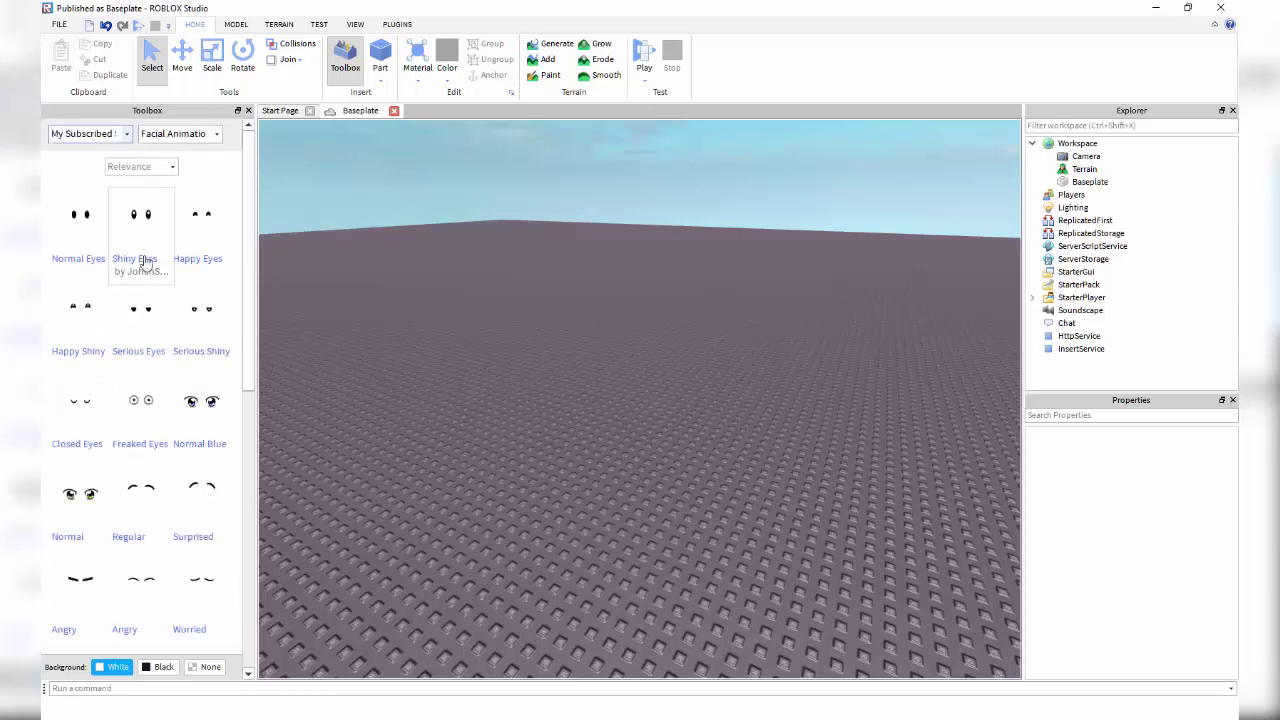
scroll(128, 270, "down", 2)
scroll(128, 277, "up", 2)
Review the available subscribed sets and look through the eye and mouth assets of the Facial Animation set.
left_click(88, 133)
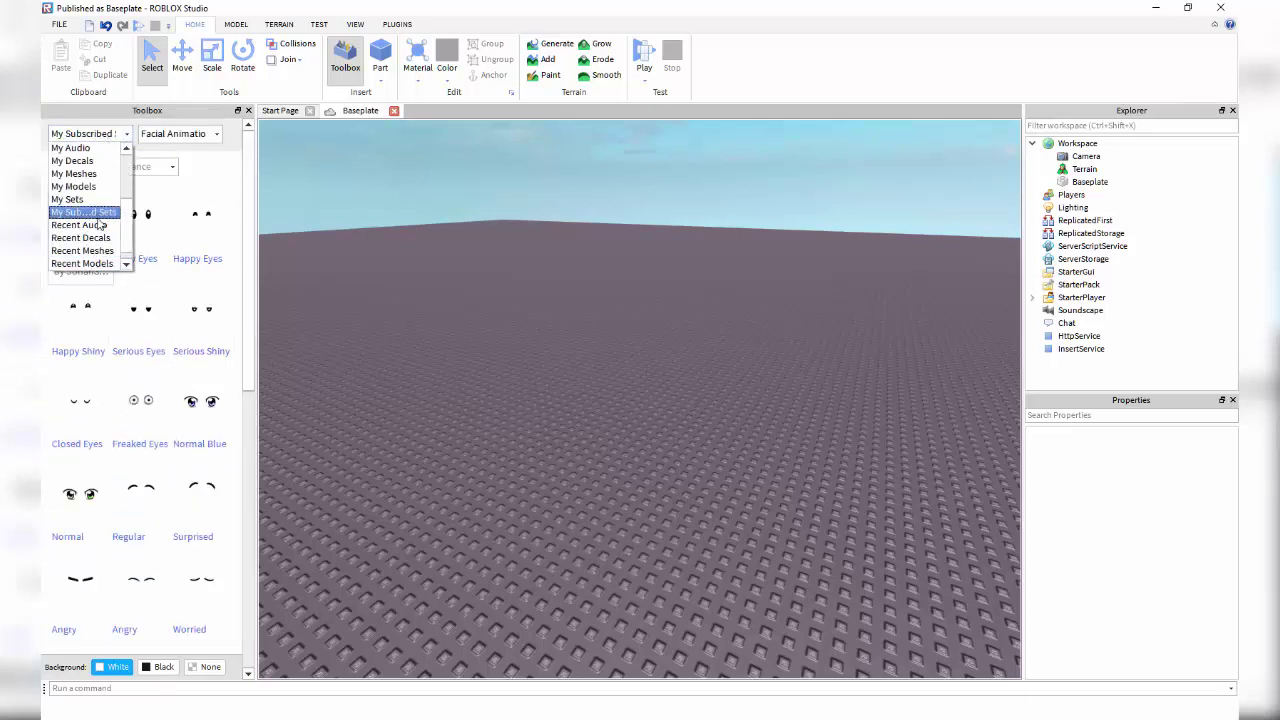
left_click(221, 170)
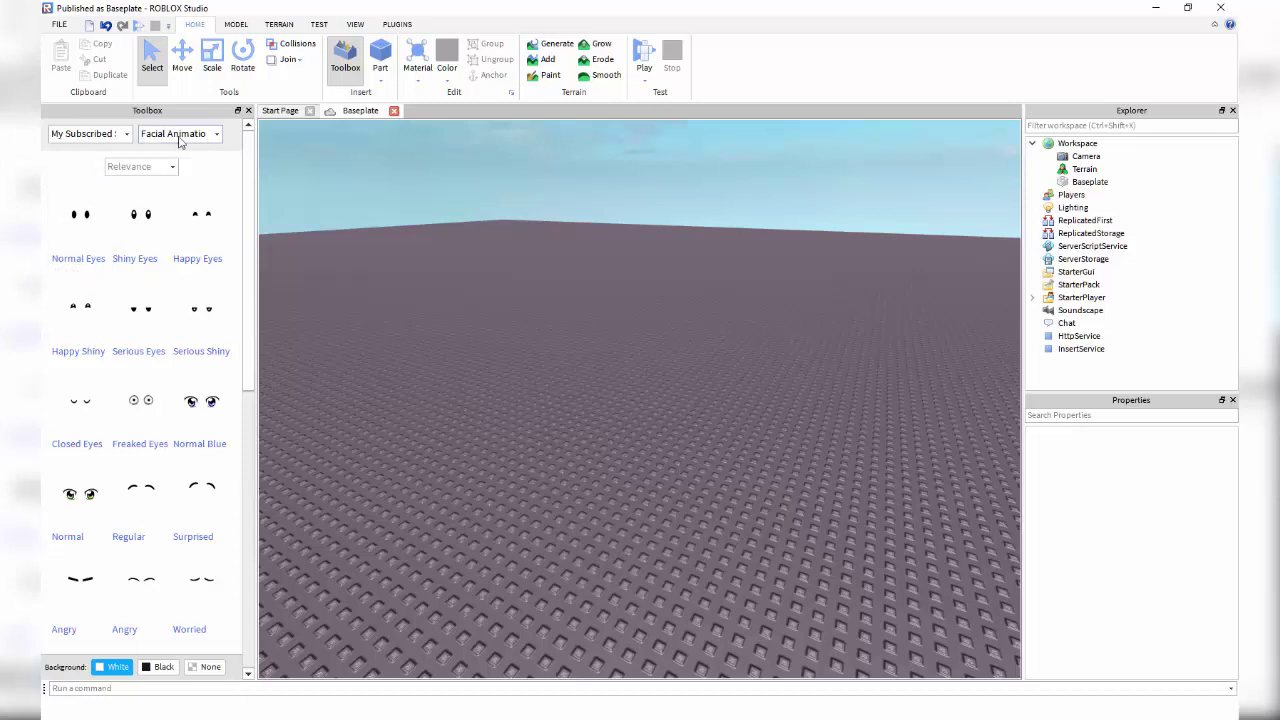
left_click(195, 138)
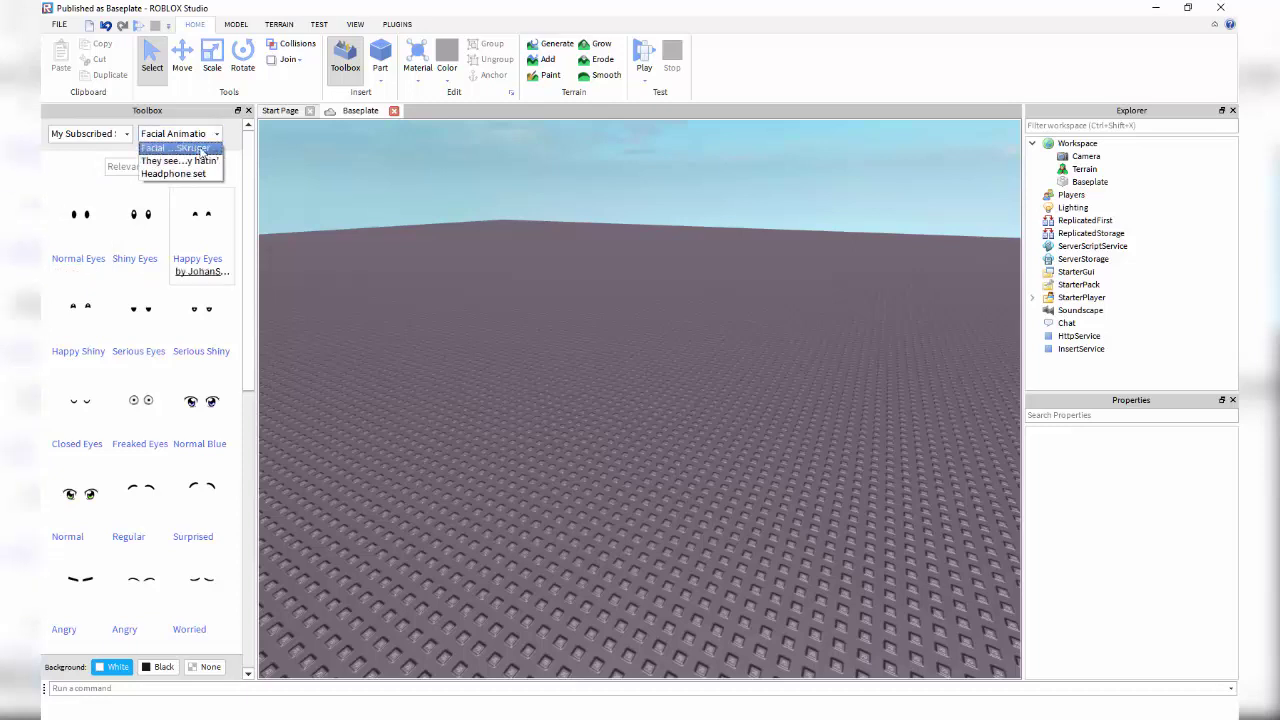
left_click(195, 140)
scroll(234, 343, "down", 5)
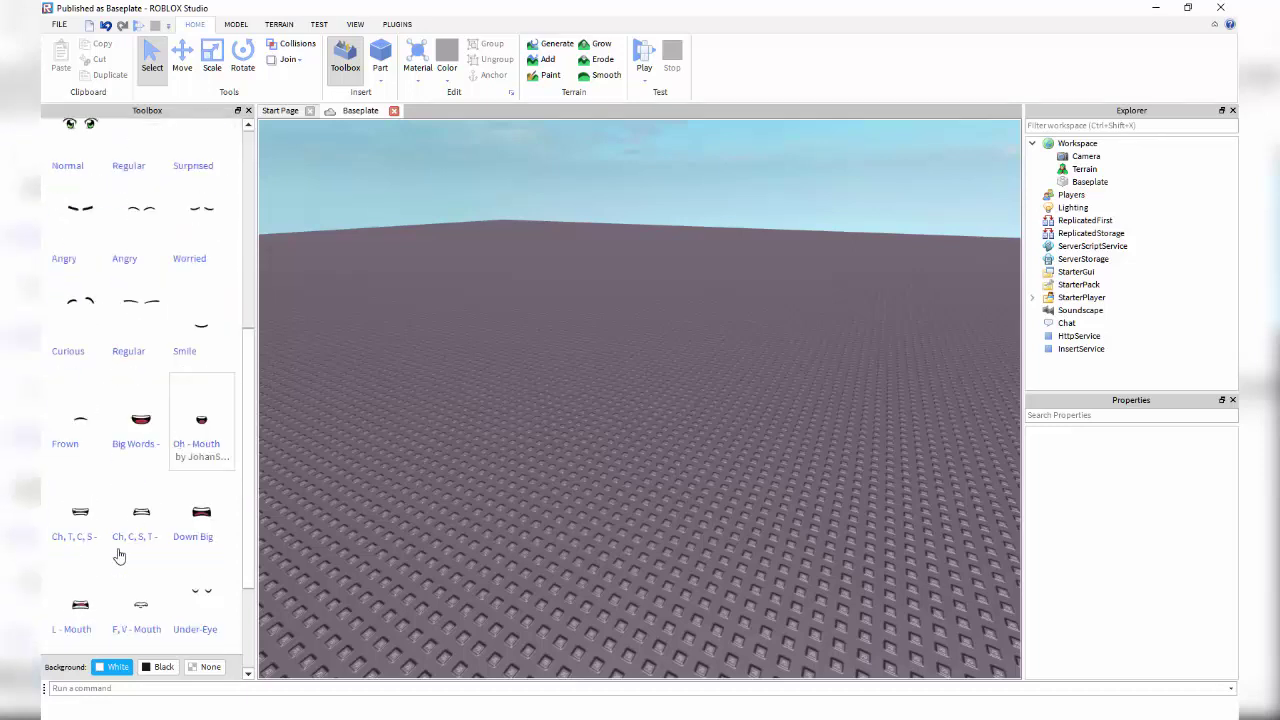
scroll(155, 483, "up", 6)
left_click(180, 133)
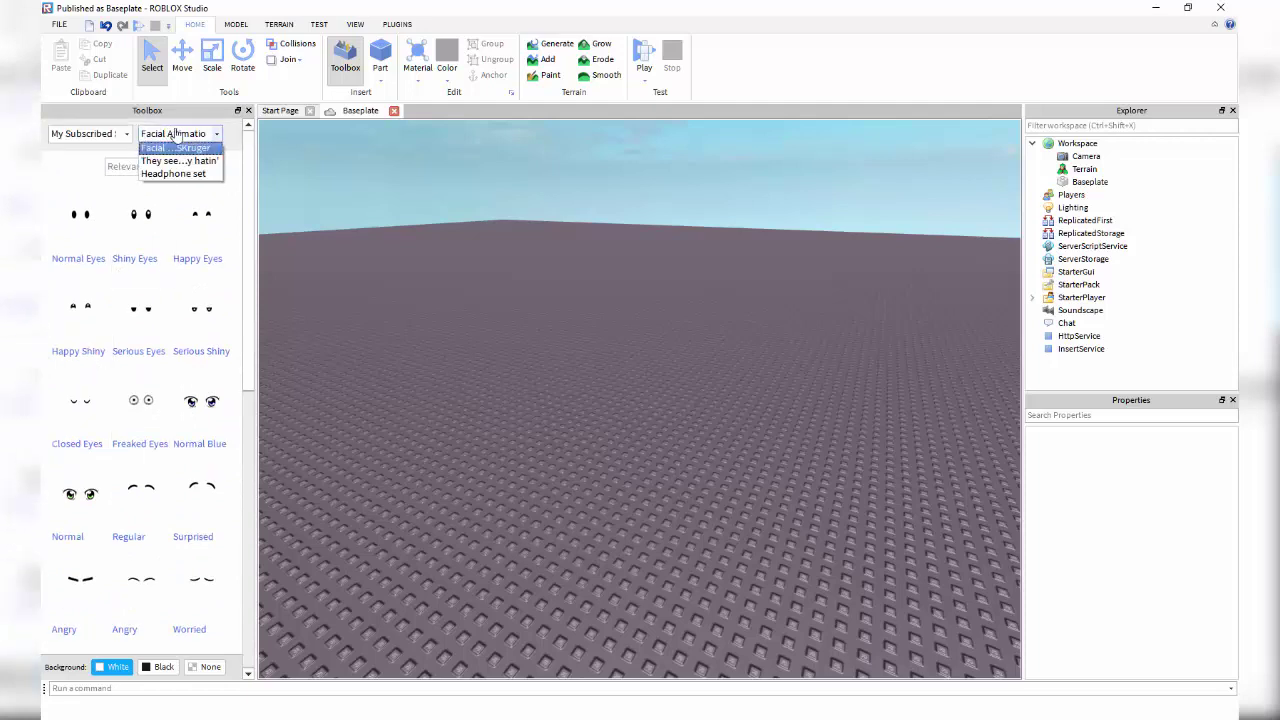
left_click(229, 164)
scroll(228, 168, "down", 6)
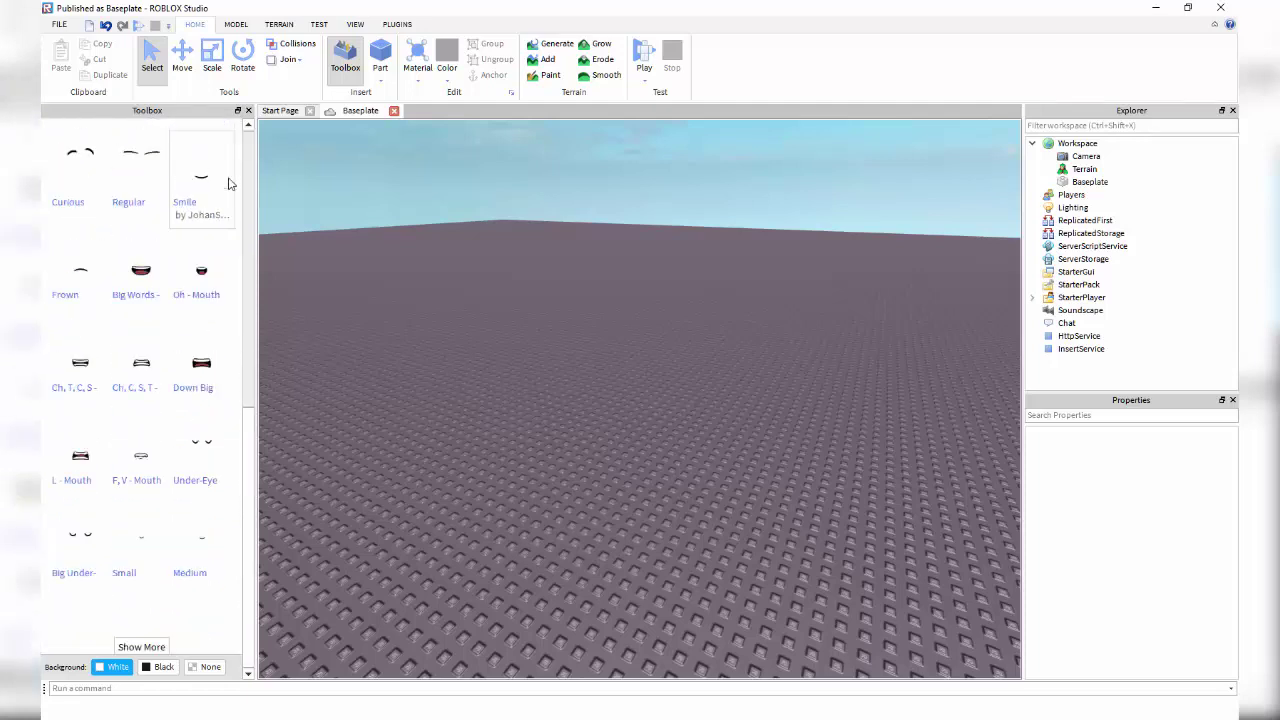
scroll(213, 248, "up", 6)
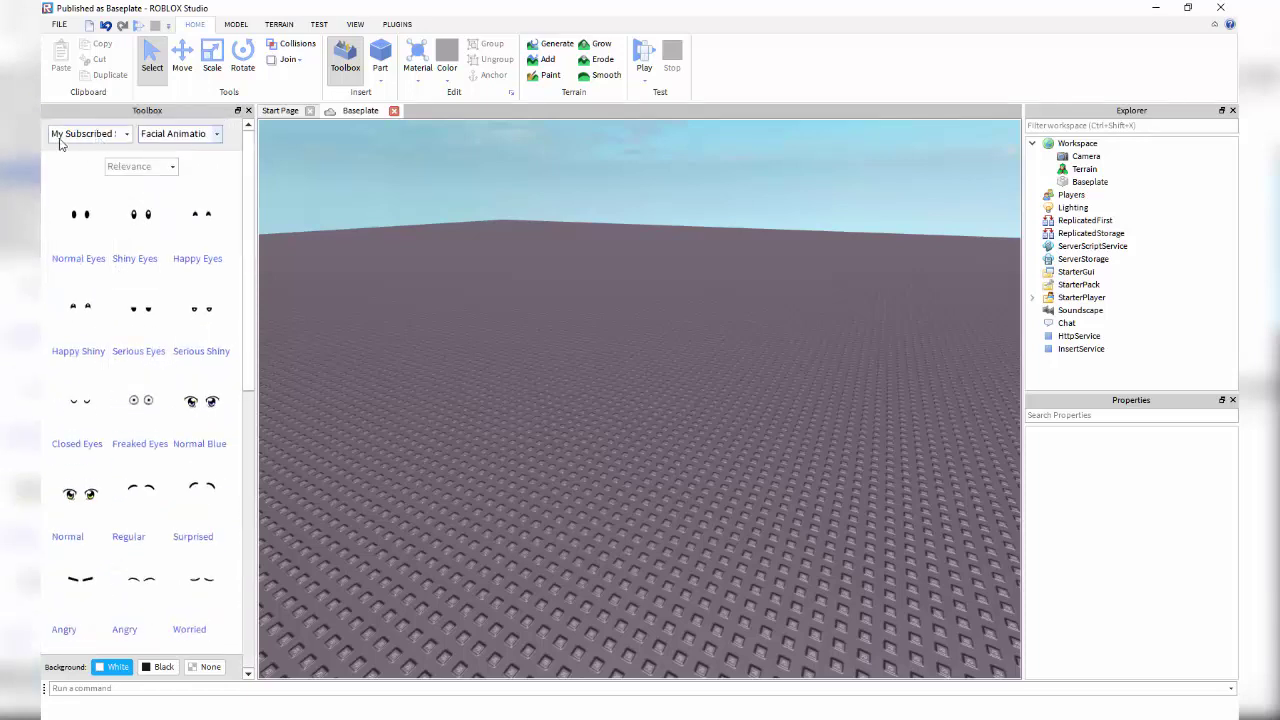
Switch the toolbox to ROBLOX Sets and look over the Game Stuff assets.
left_click(108, 136)
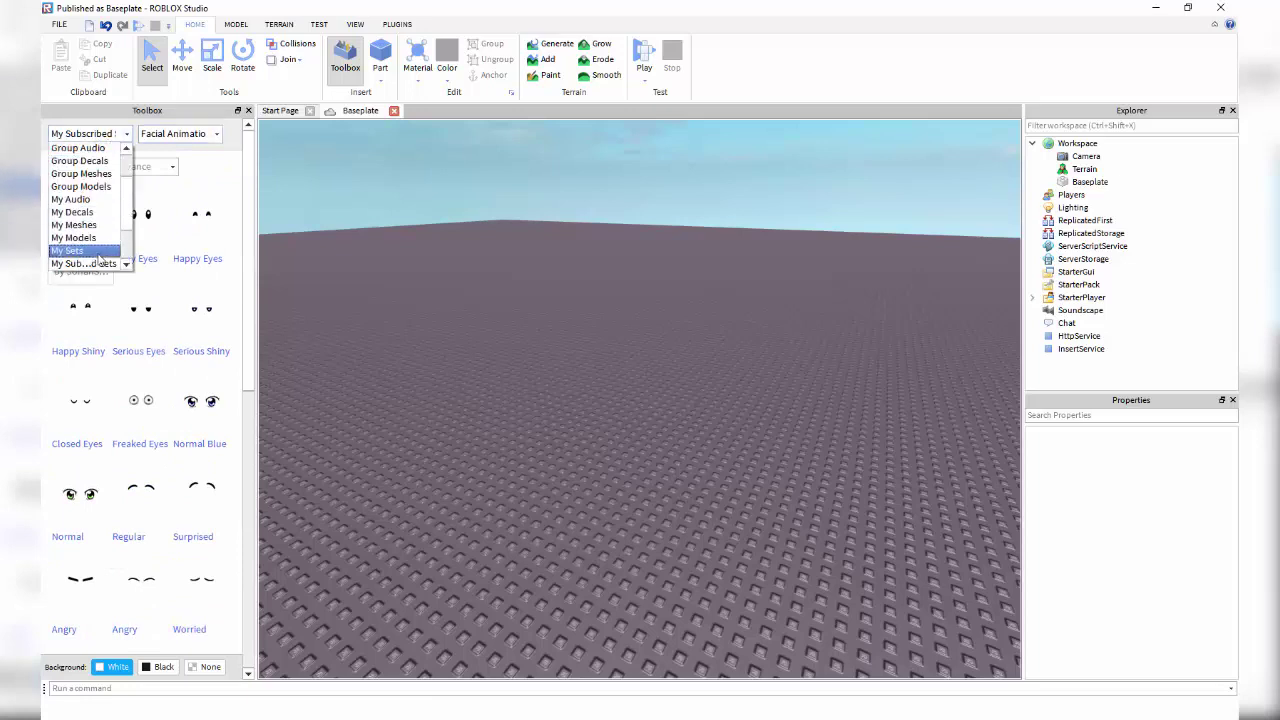
scroll(95, 226, "down", 2)
scroll(102, 234, "down", 1)
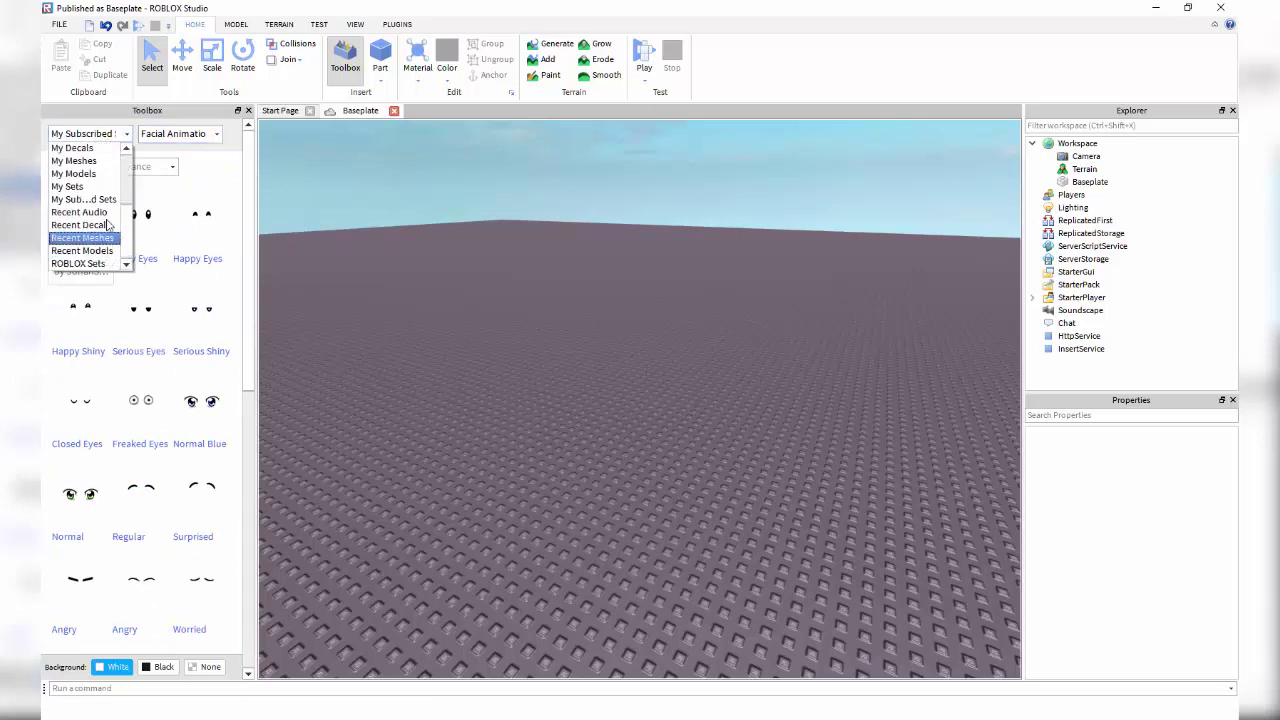
left_click(70, 264)
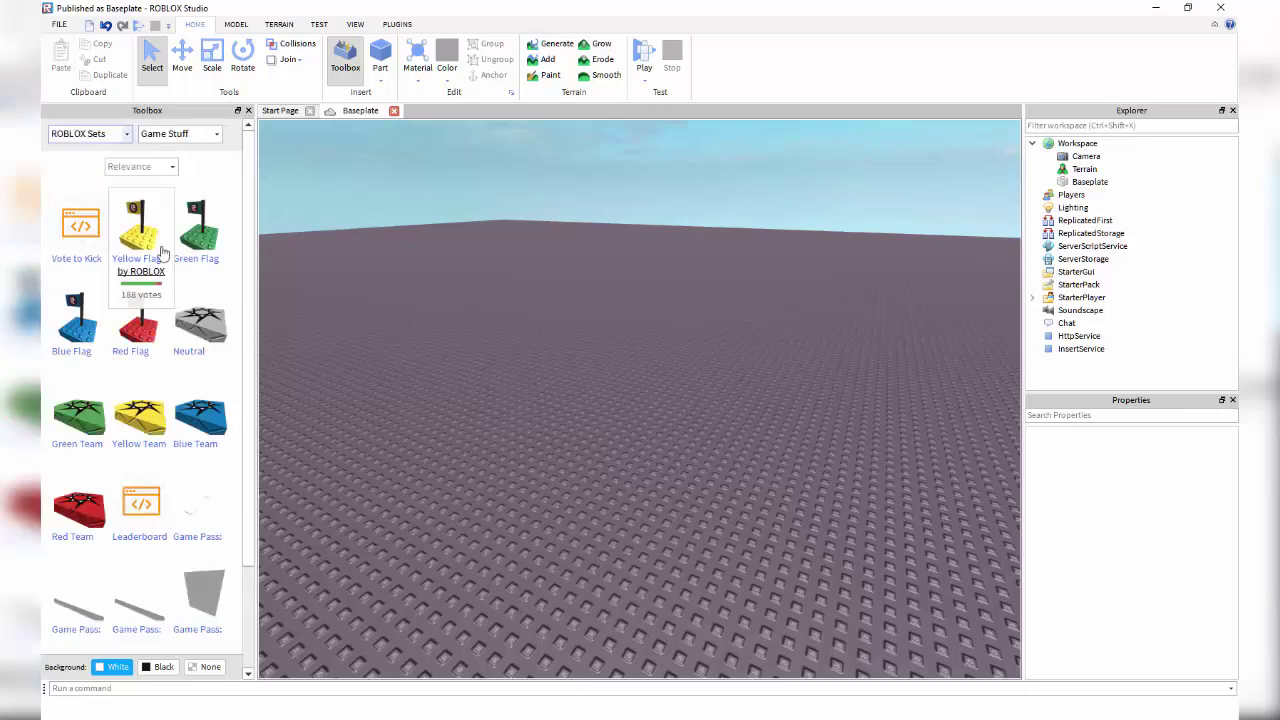
scroll(175, 345, "down", 2)
scroll(160, 320, "up", 2)
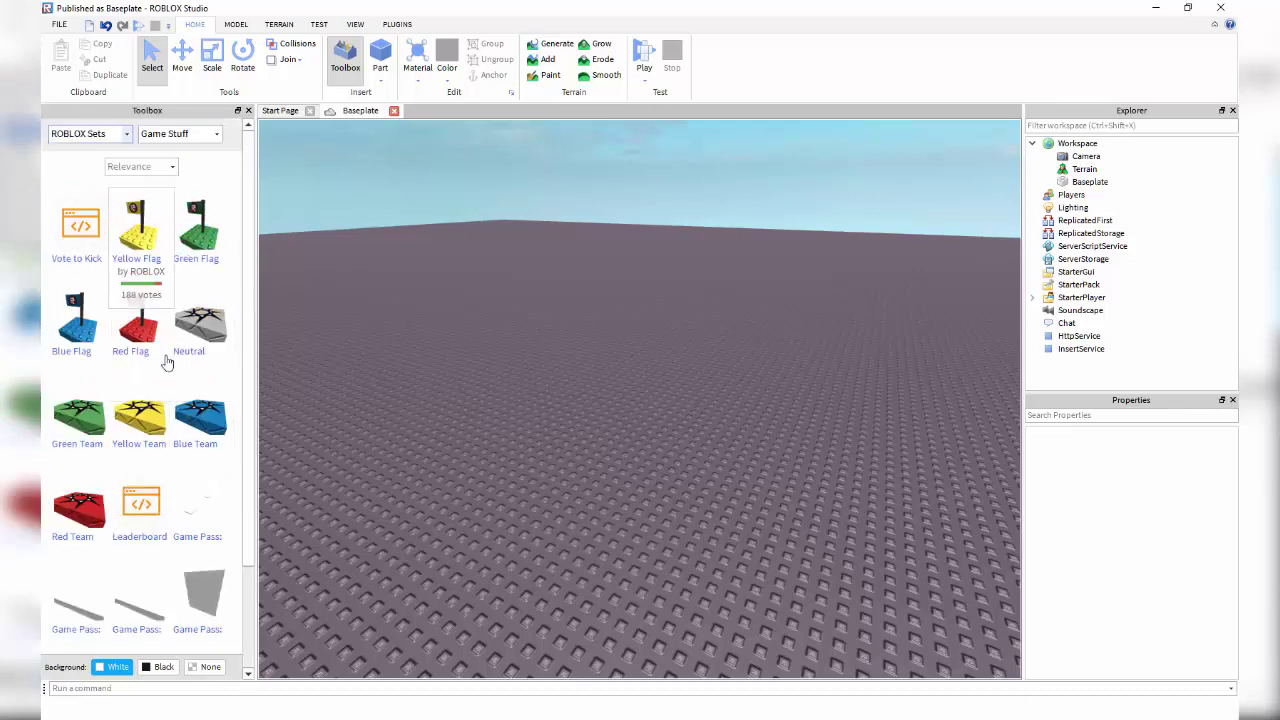
Review the full list of toolbox asset categories, from Audio through the recent items, without choosing another one.
left_click(90, 133)
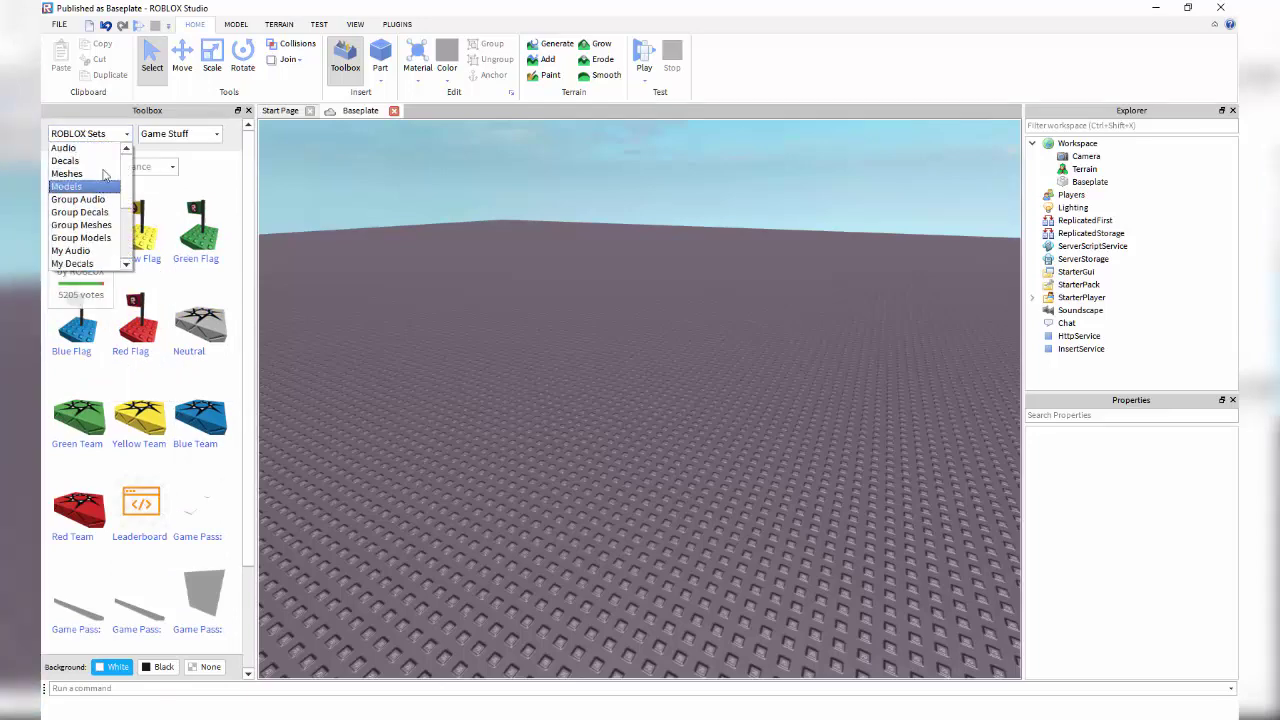
left_click_drag(147, 110, 115, 124)
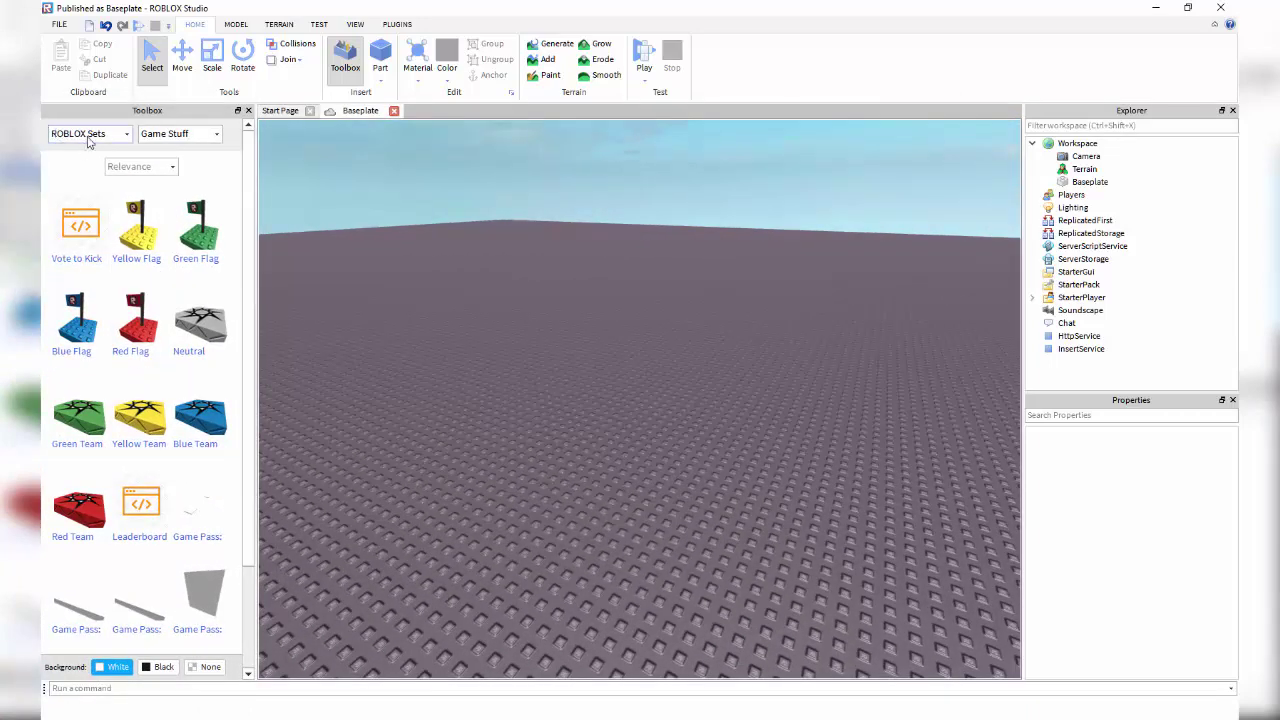
left_click(88, 136)
scroll(98, 165, "up", 5)
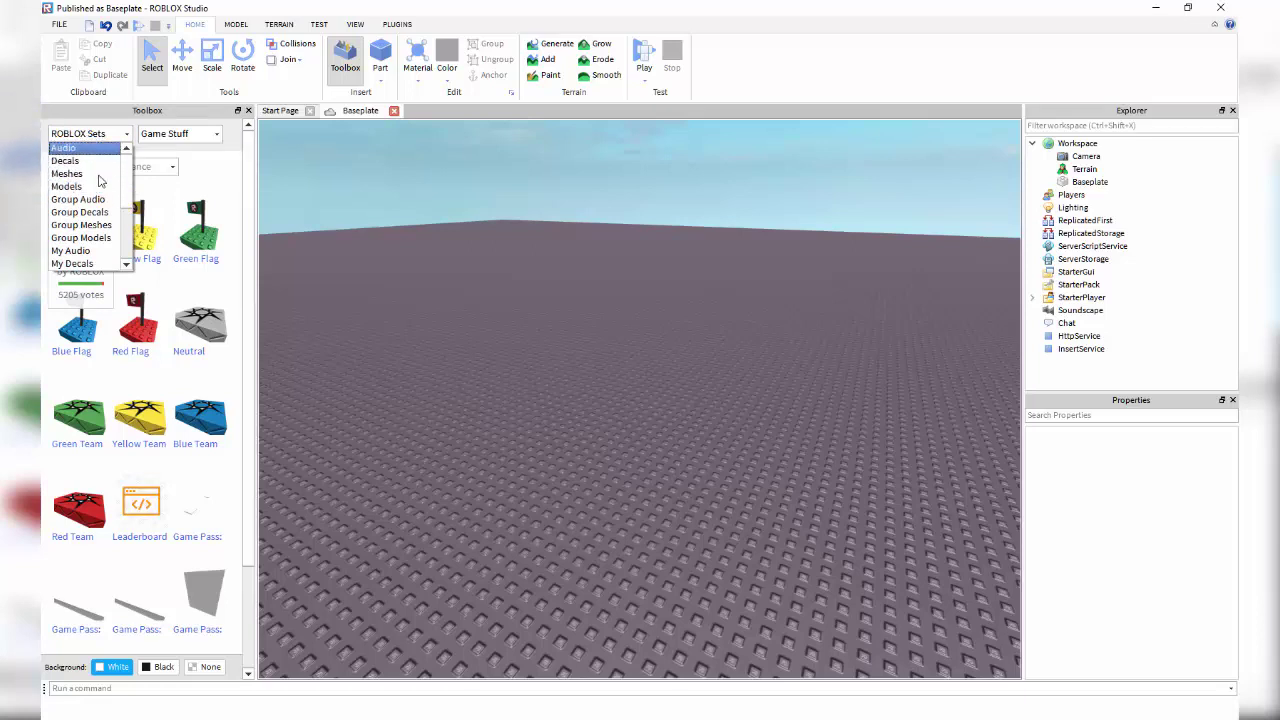
scroll(99, 181, "down", 3)
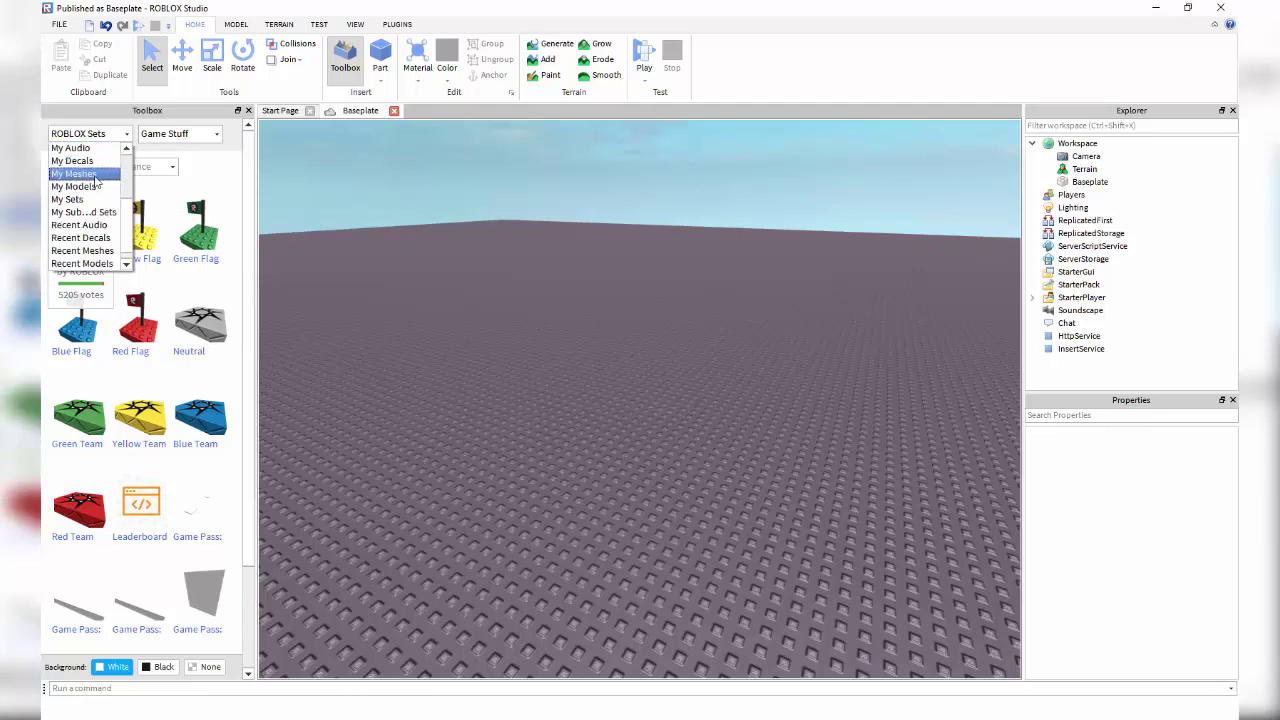
scroll(78, 225, "up", 3)
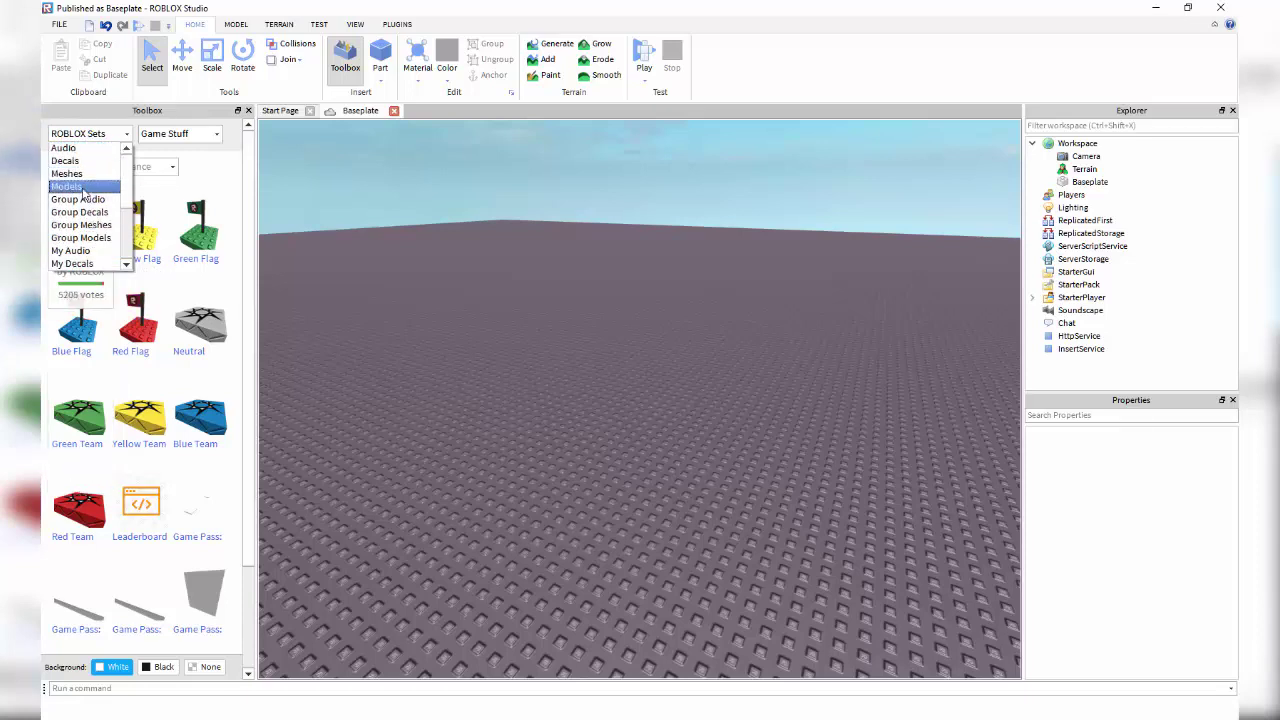
scroll(85, 195, "down", 3)
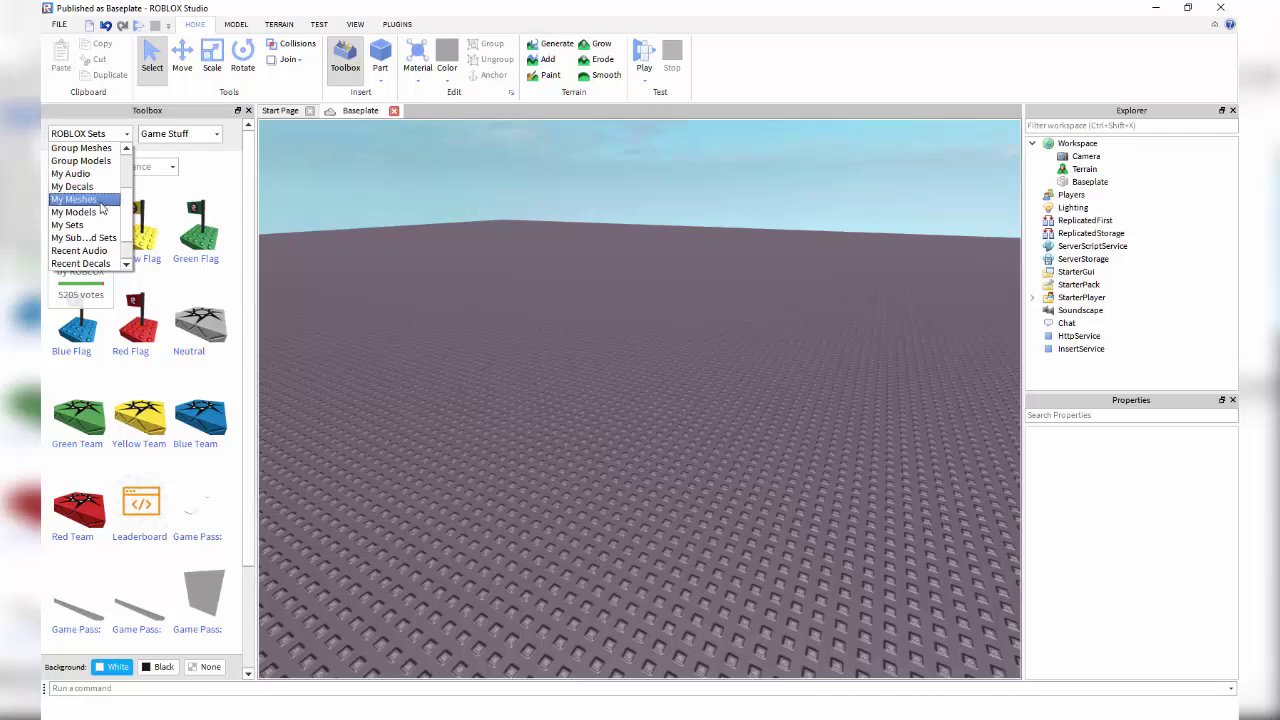
scroll(98, 190, "up", 3)
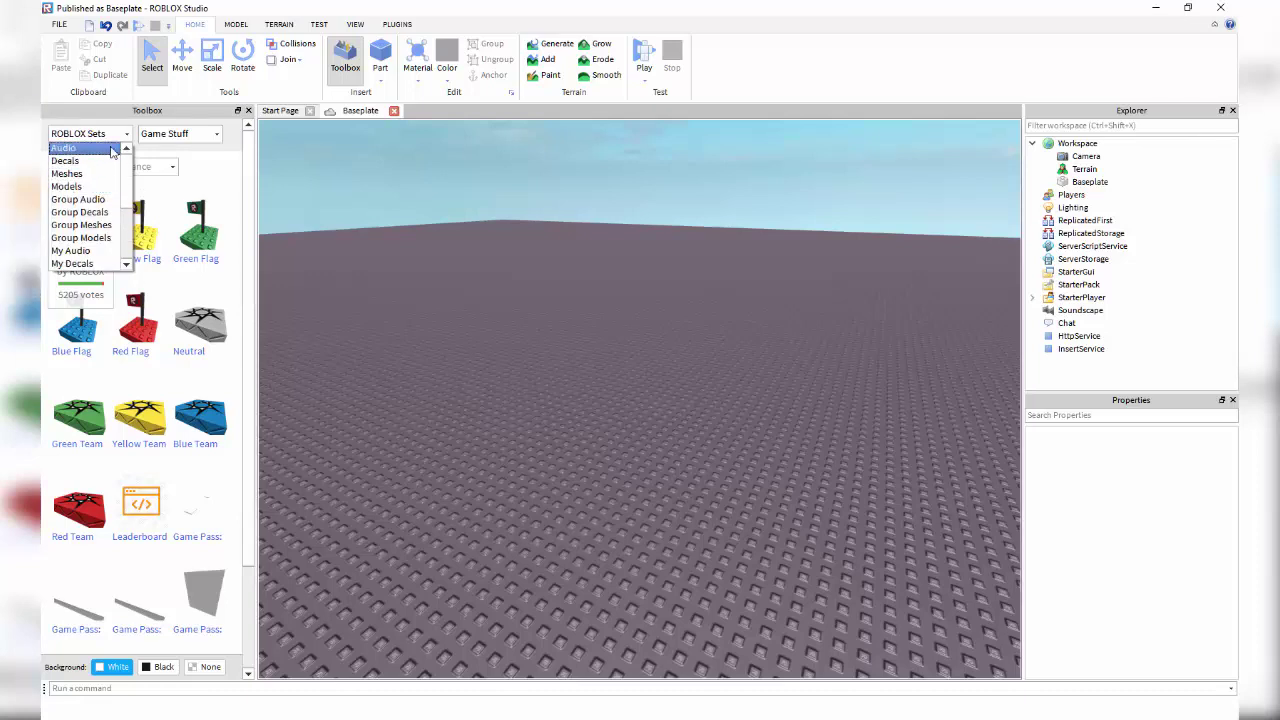
left_click(233, 153)
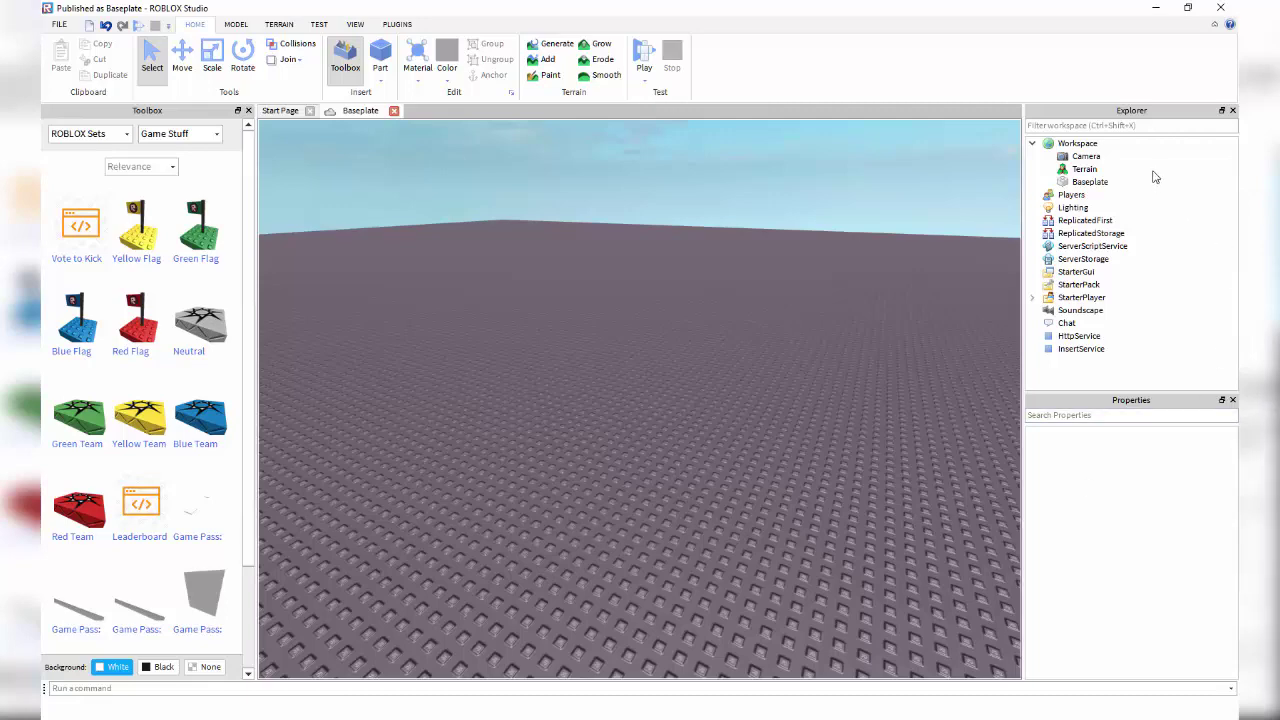
Select the Baseplate in the Workspace hierarchy and inspect its highlighted edge and properties, leaving it deselected.
left_click(1087, 183)
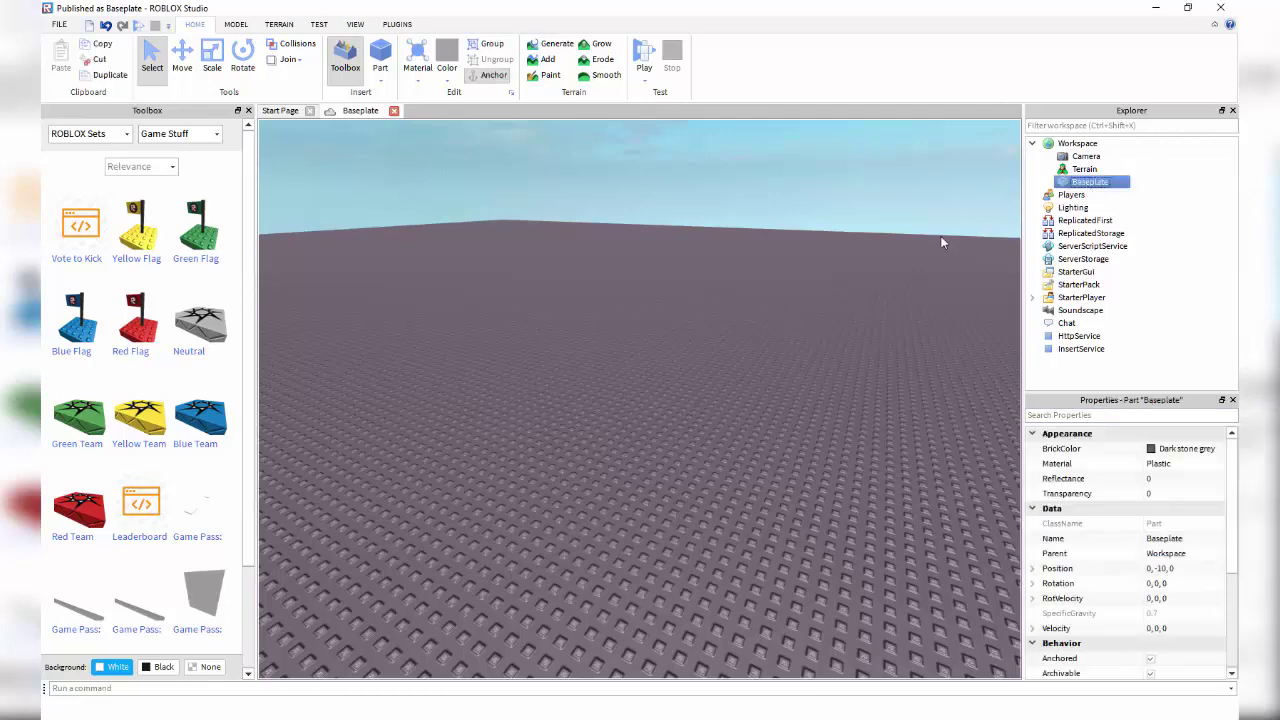
right_click_drag(923, 231, 762, 303)
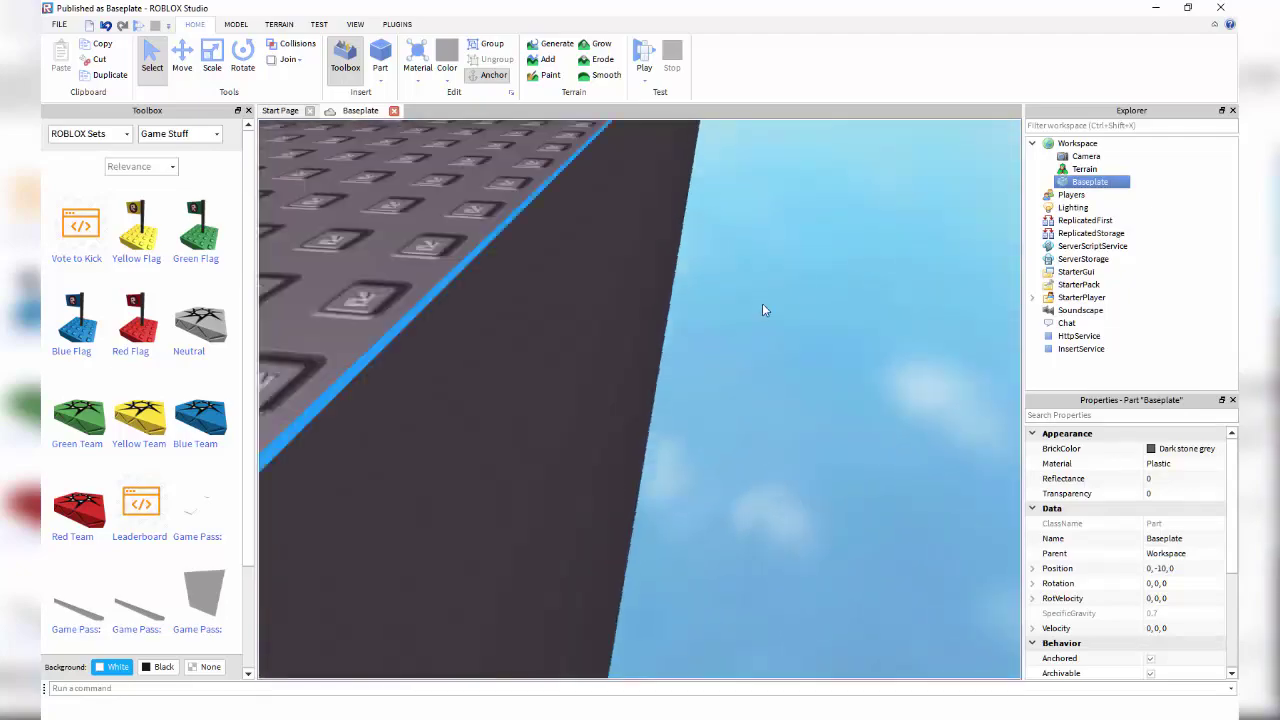
scroll(762, 310, "down", 10)
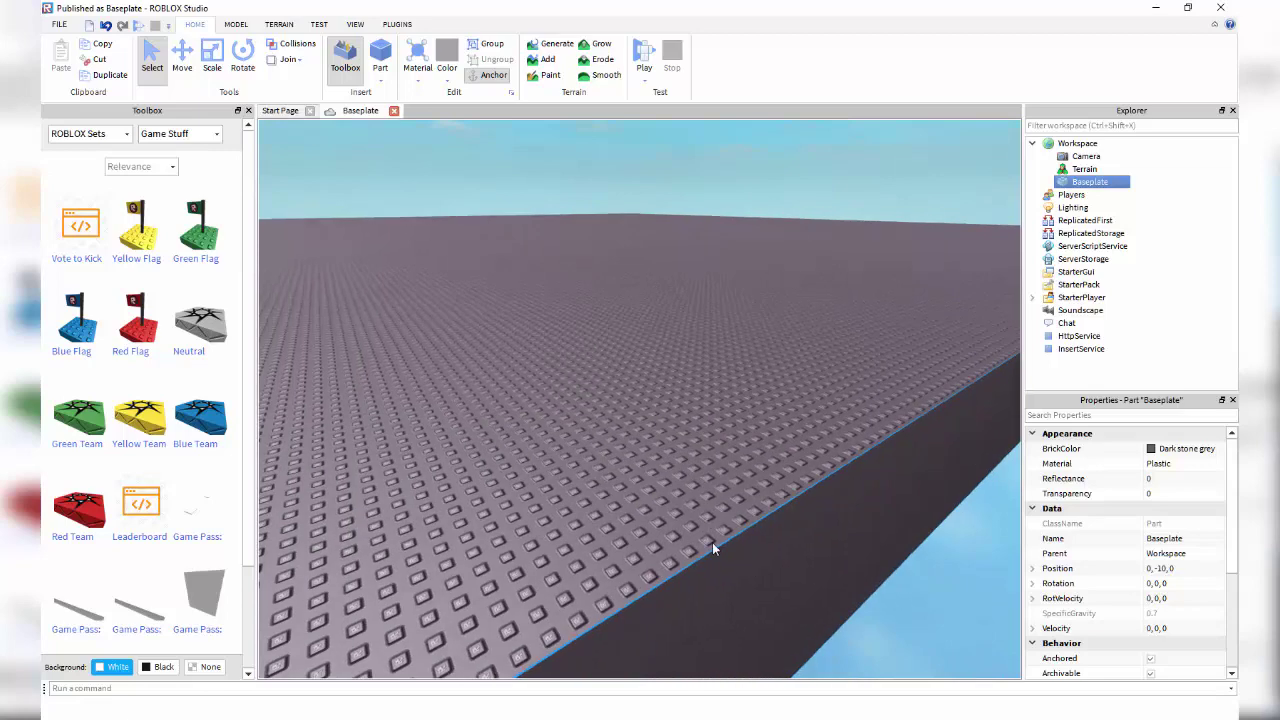
left_click(885, 158)
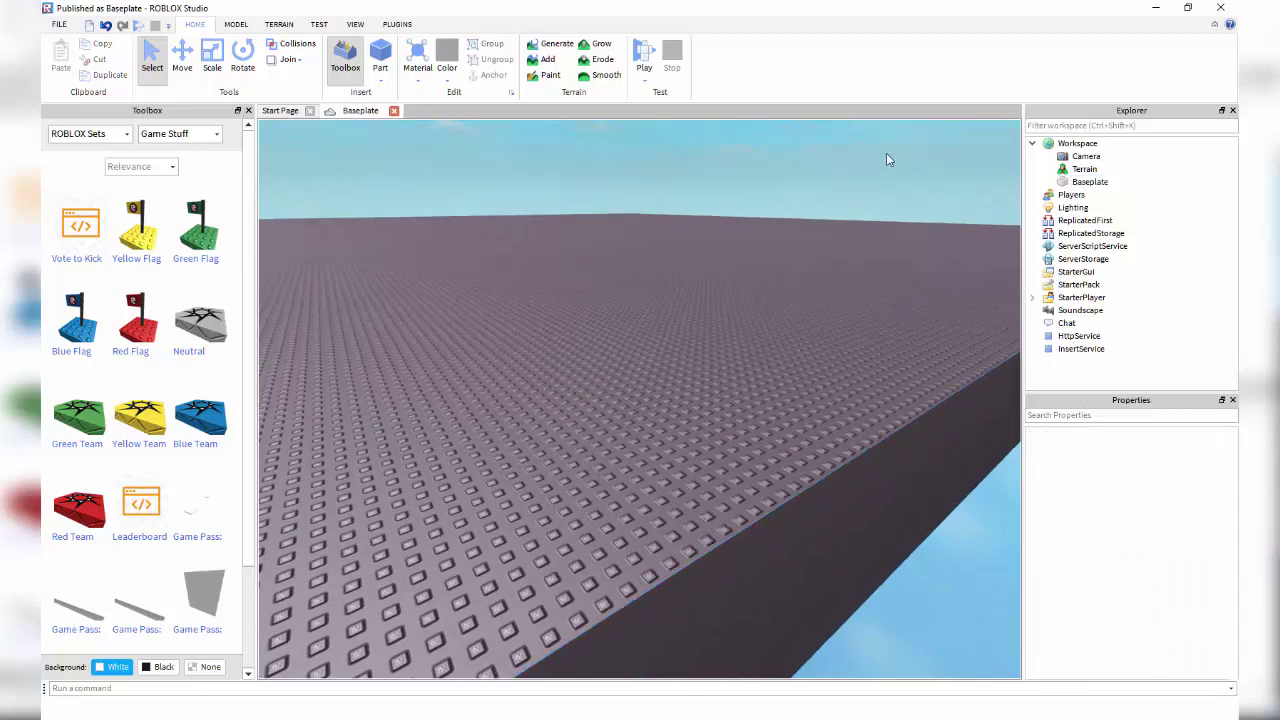
left_click(1090, 181)
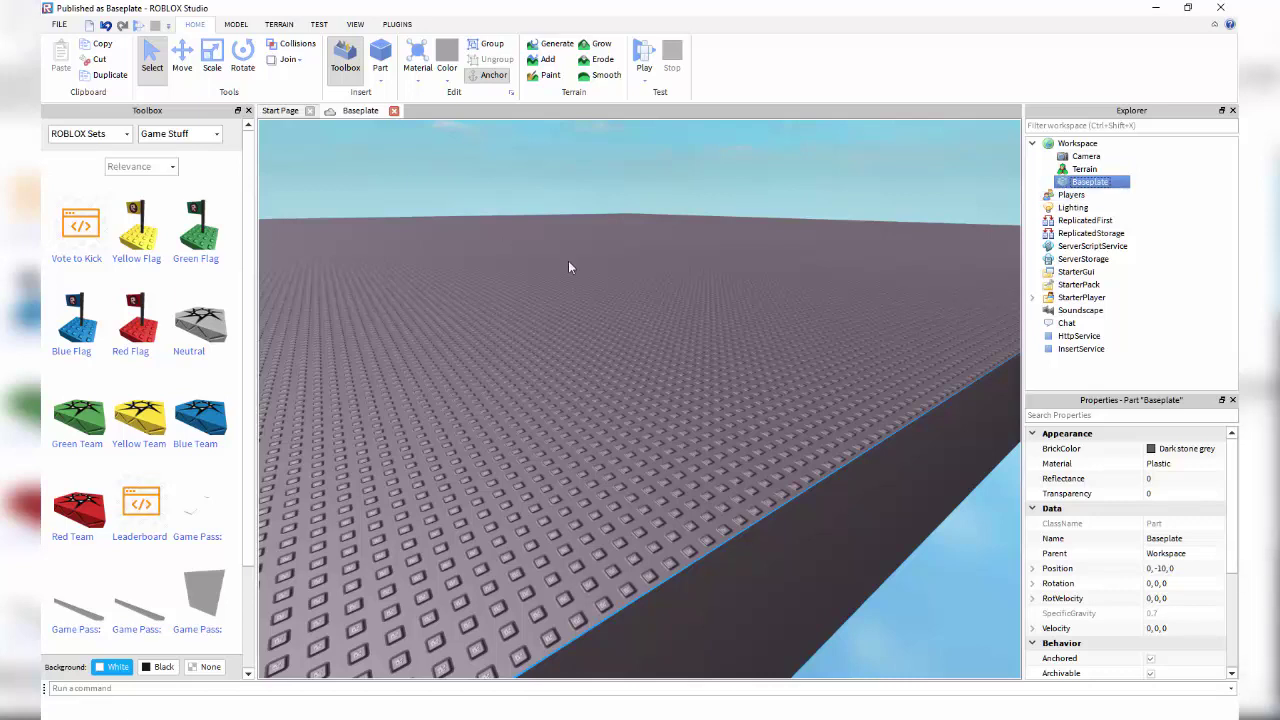
left_click(741, 152)
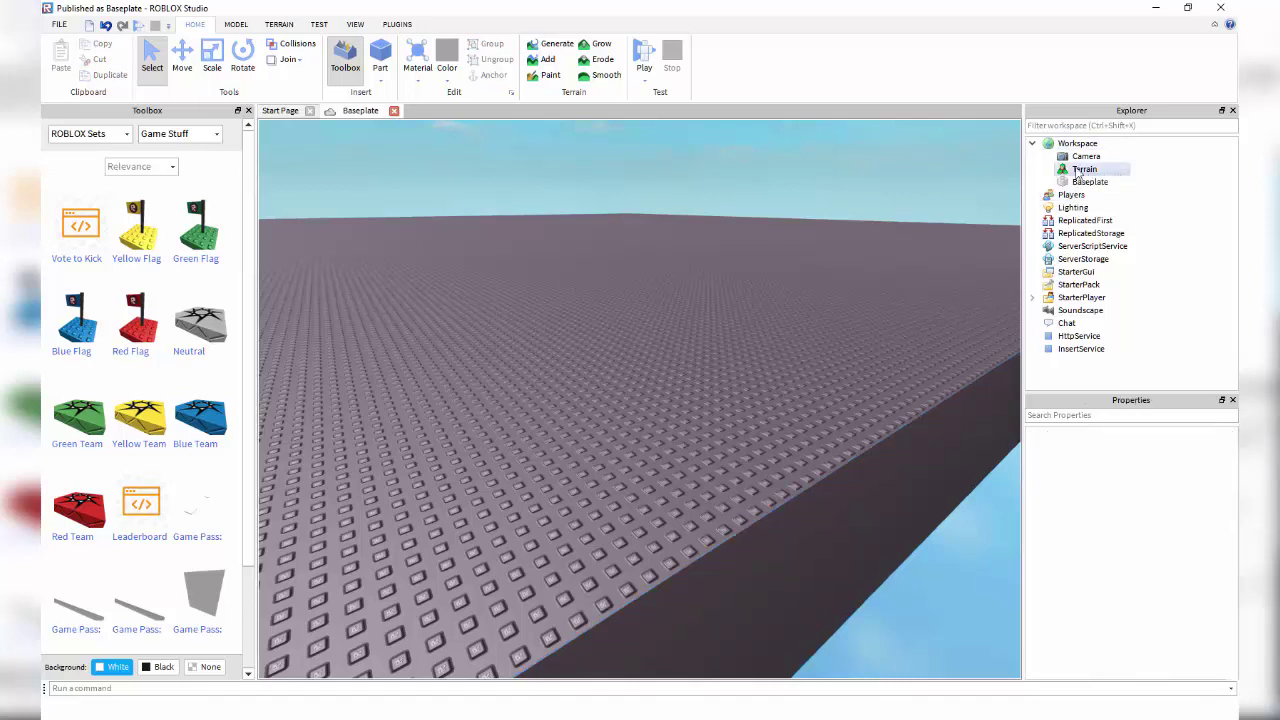
Inspect the Workspace's Terrain and Camera objects while looking around the baseplate, and clear the selection.
left_click(1080, 170)
right_click_drag(711, 222, 673, 195)
scroll(673, 195, "down", 2)
left_click(671, 192)
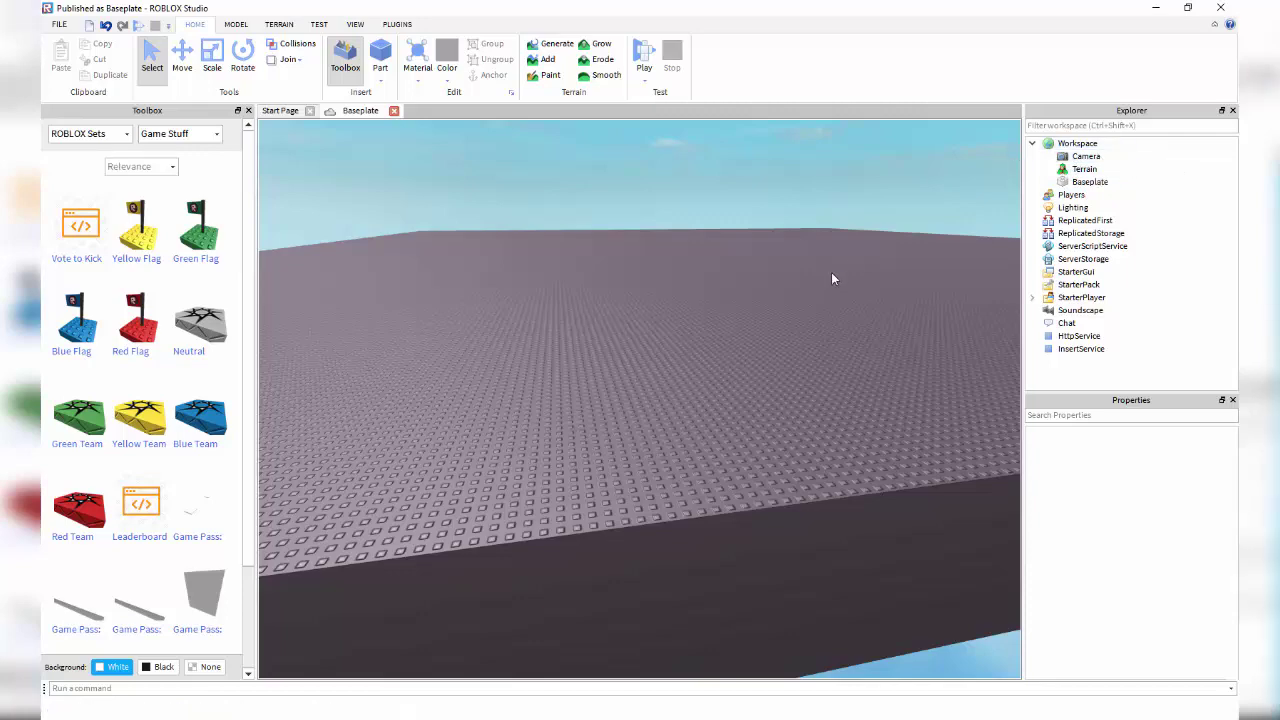
right_click_drag(835, 272, 900, 250)
key("w")
left_click(1084, 157)
right_click_drag(768, 304, 770, 308)
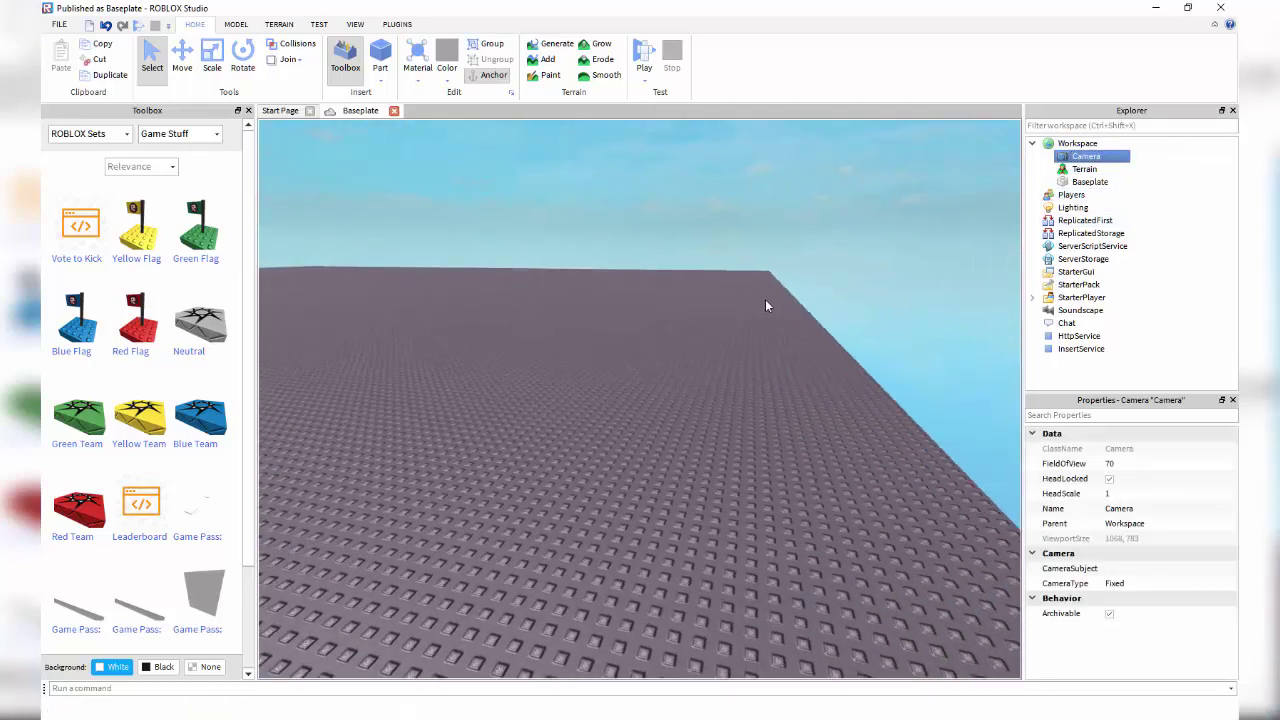
left_click(763, 303)
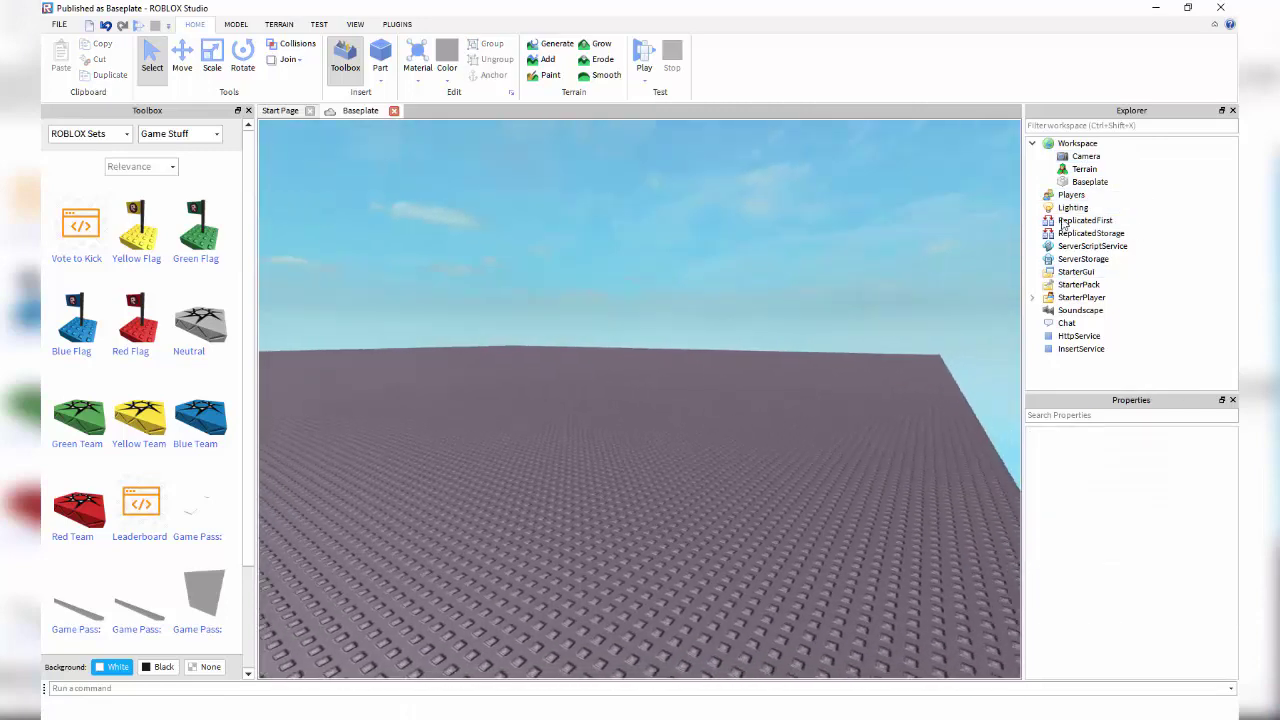
Select the Workspace to show its properties and collapse its child objects in the hierarchy.
left_click(1080, 143)
double_click(1086, 145)
left_click(1060, 145)
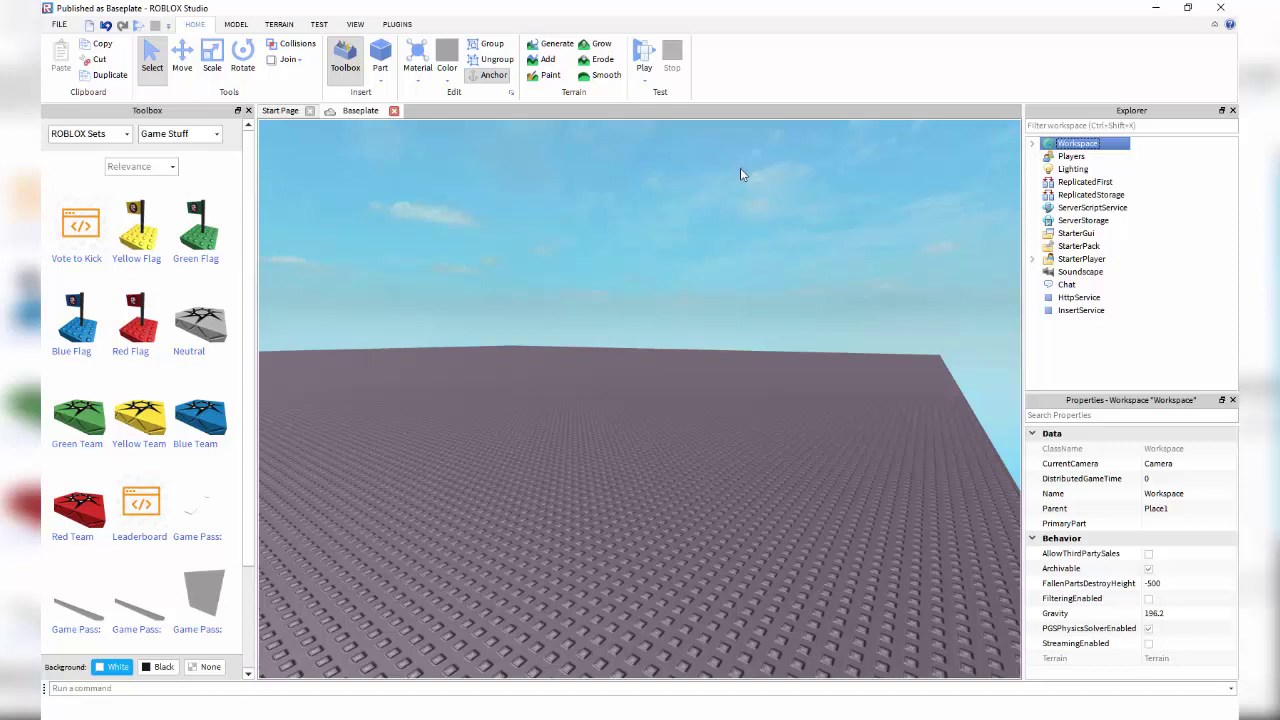
Show the properties of the Players service and of the Lighting service.
left_click(1163, 168)
left_click(1072, 157)
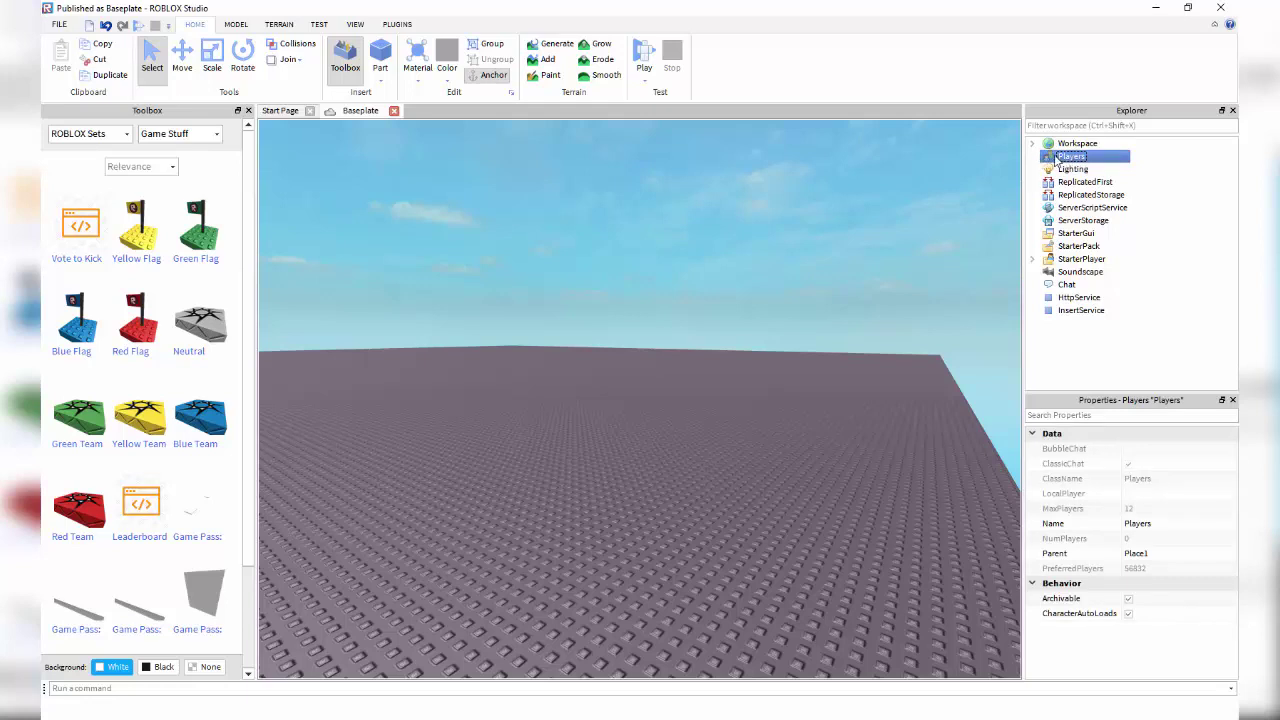
left_click(1104, 171)
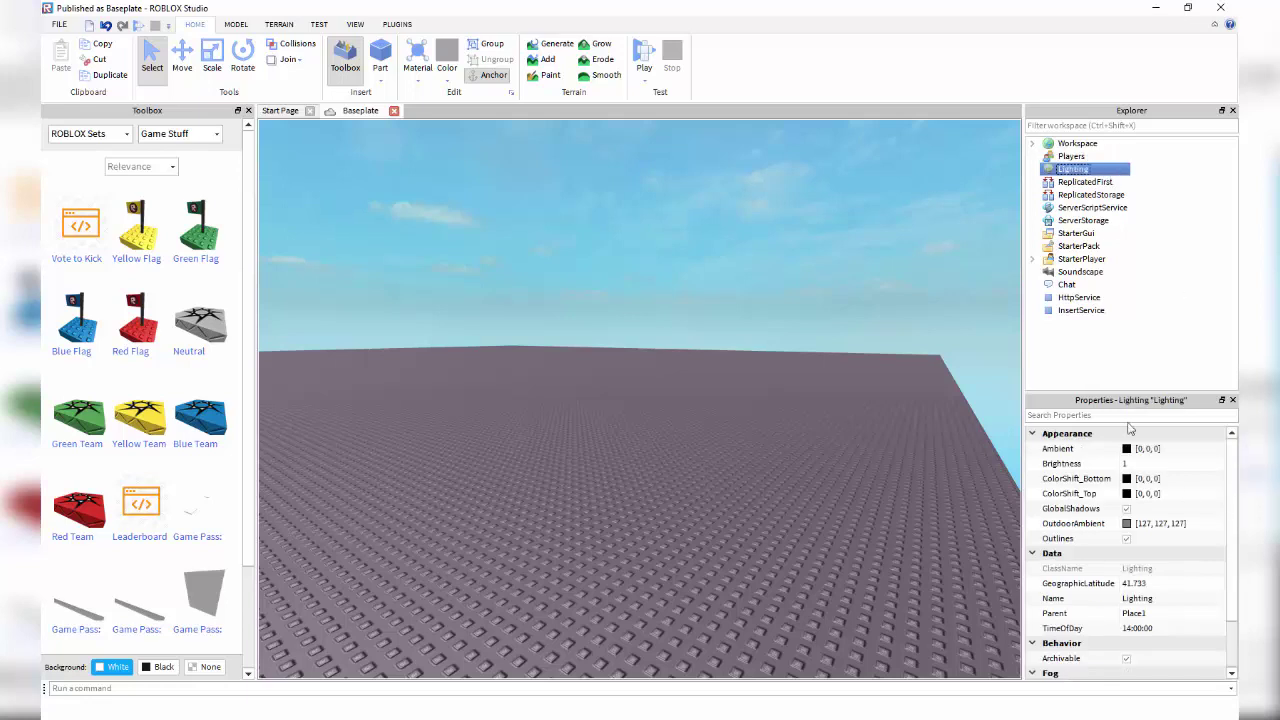
Try a lower Brightness for the Lighting service and set it back to 1.
left_click(1150, 463)
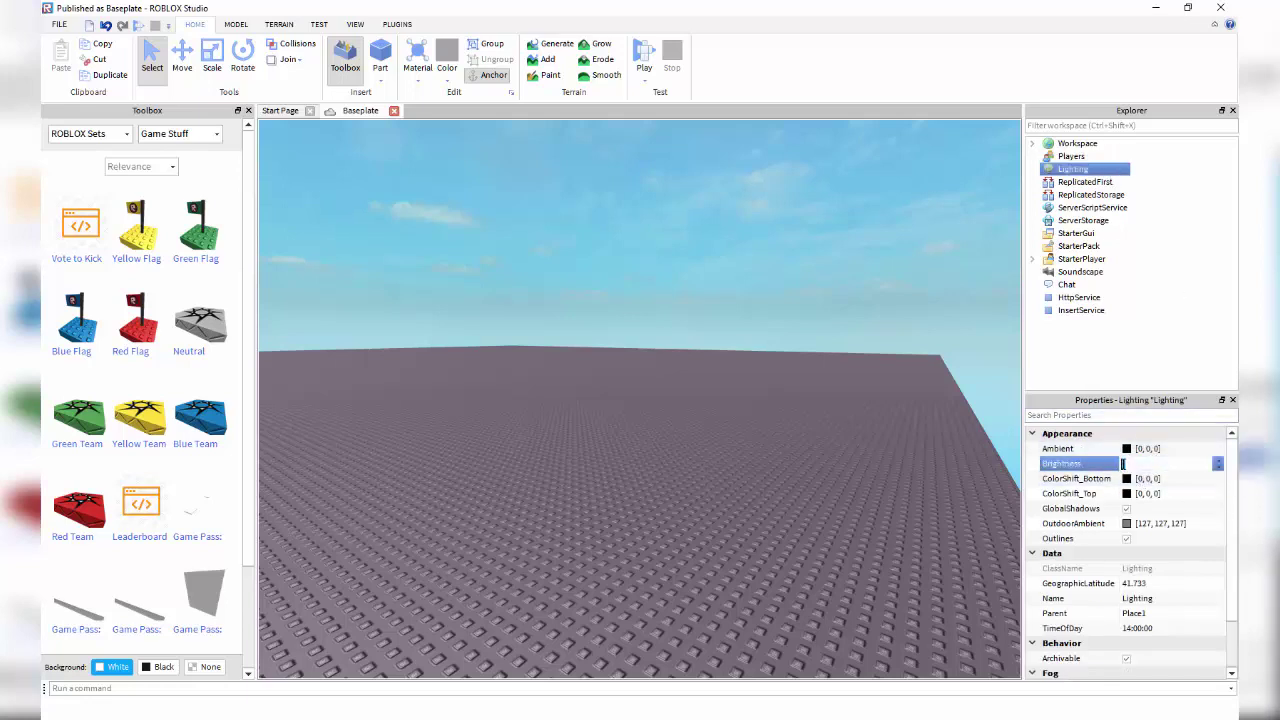
type("0")
key("Return")
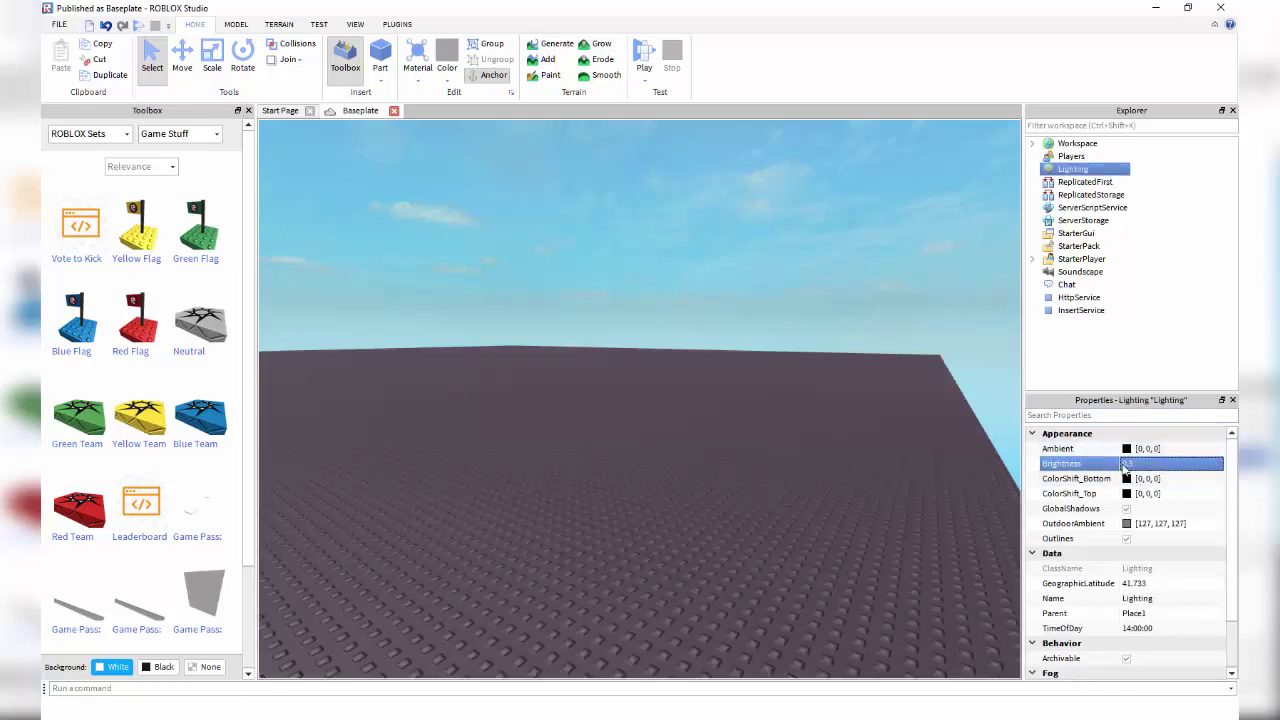
left_click(1123, 467)
type("1")
key("Return")
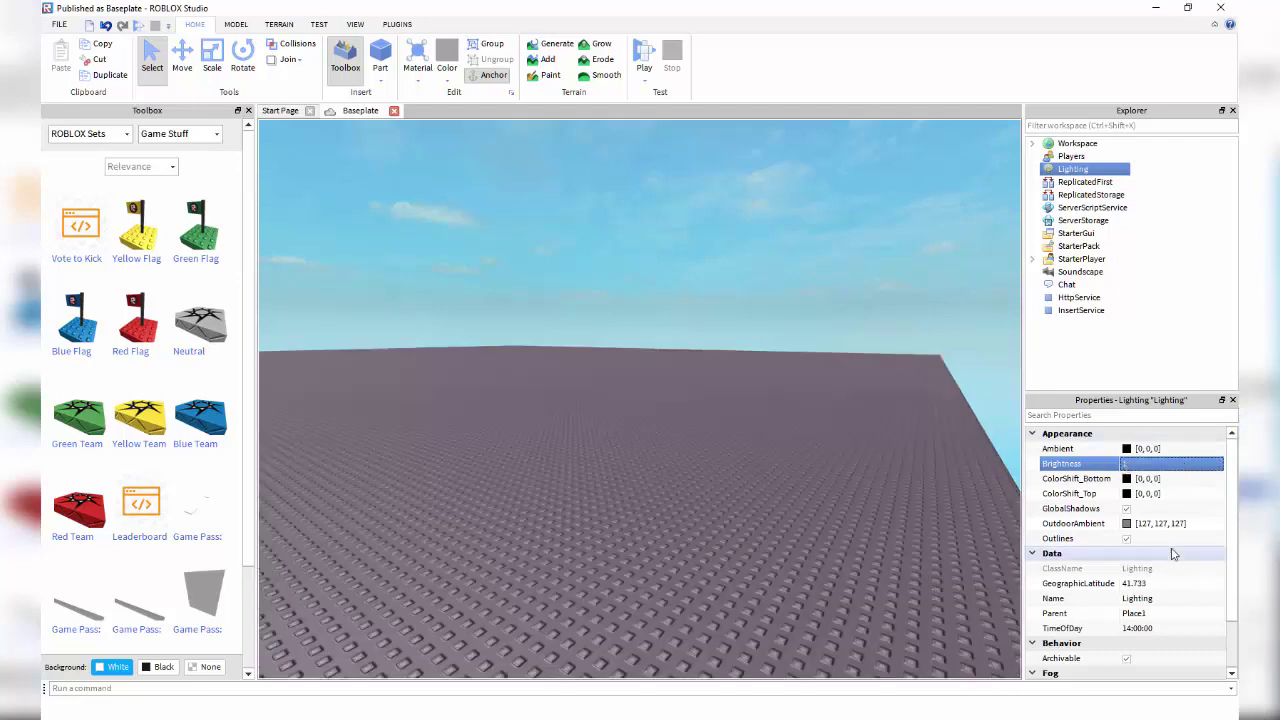
Darken the Lighting service's OutdoorAmbient color to [112, 112, 112].
scroll(1173, 553, "down", 1)
left_click(1160, 493)
left_click(1127, 493)
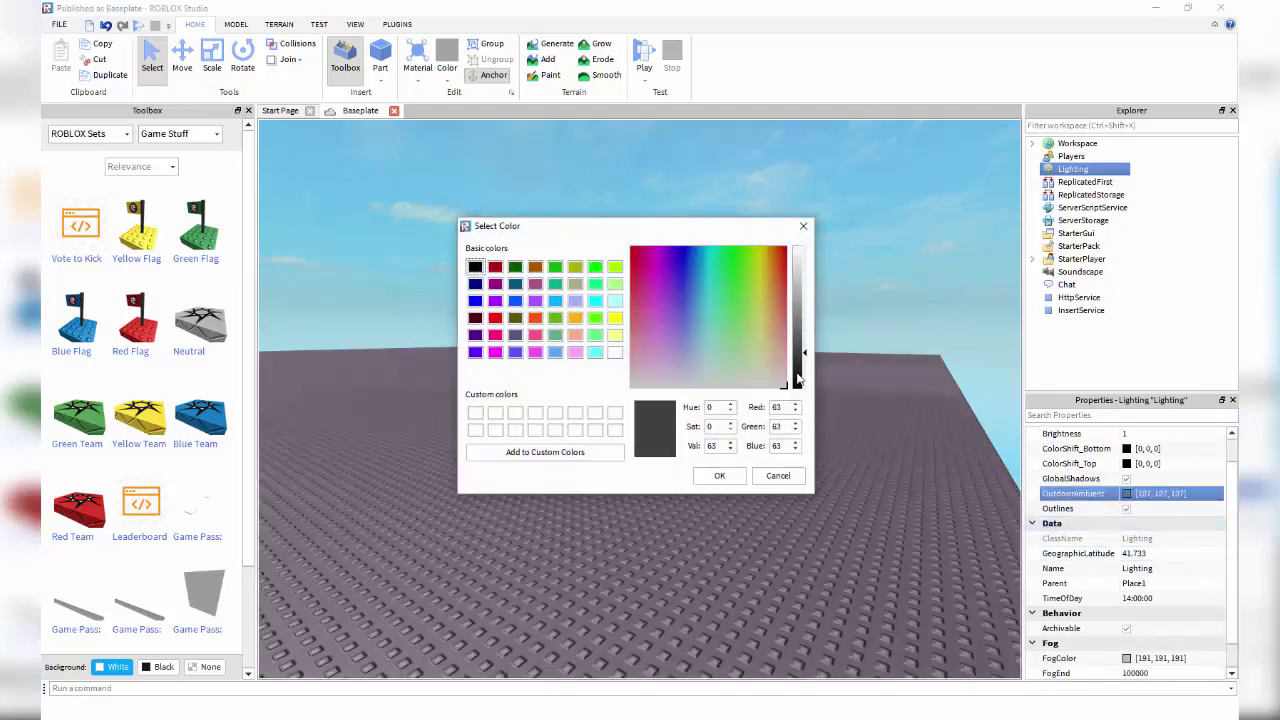
mouse_move(798, 378)
left_mouse_down()
mouse_move(800, 286)
mouse_move(800, 384)
left_mouse_up()
left_click_drag(815, 293, 812, 325)
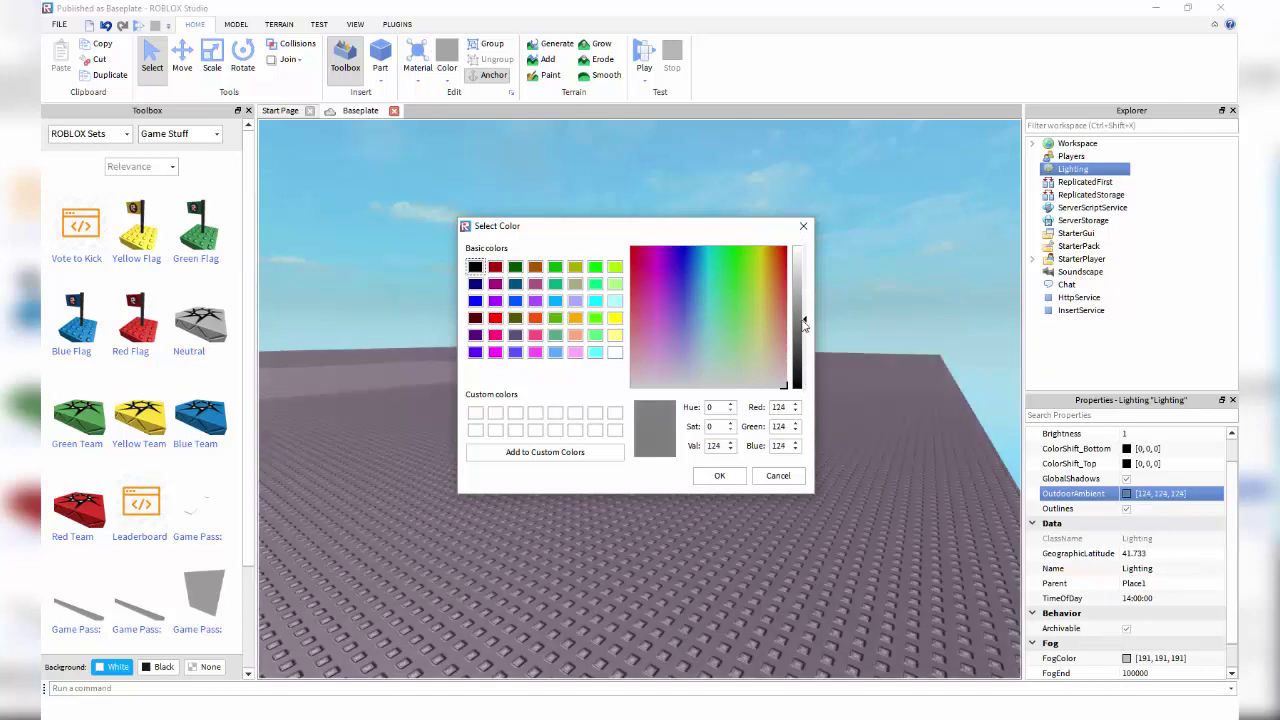
left_click(719, 475)
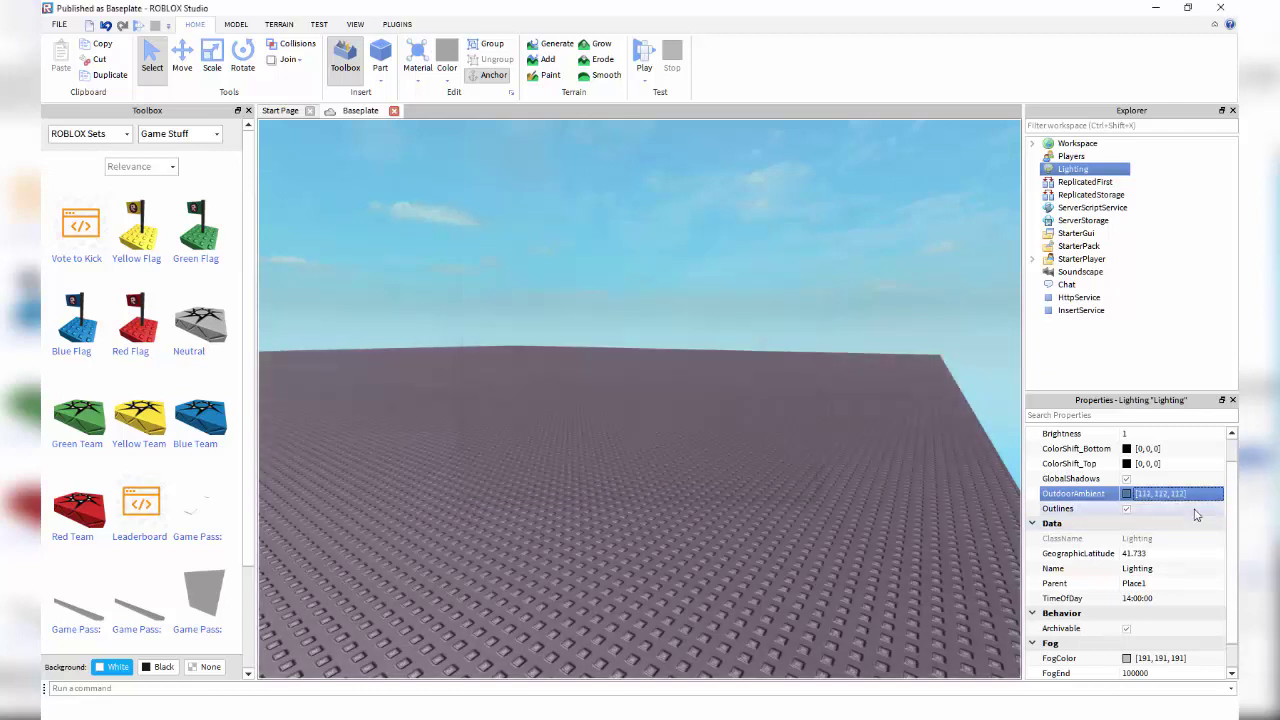
Set the Lighting service's FogEnd to 100 to try close fog on the baseplate.
scroll(1196, 510, "down", 1)
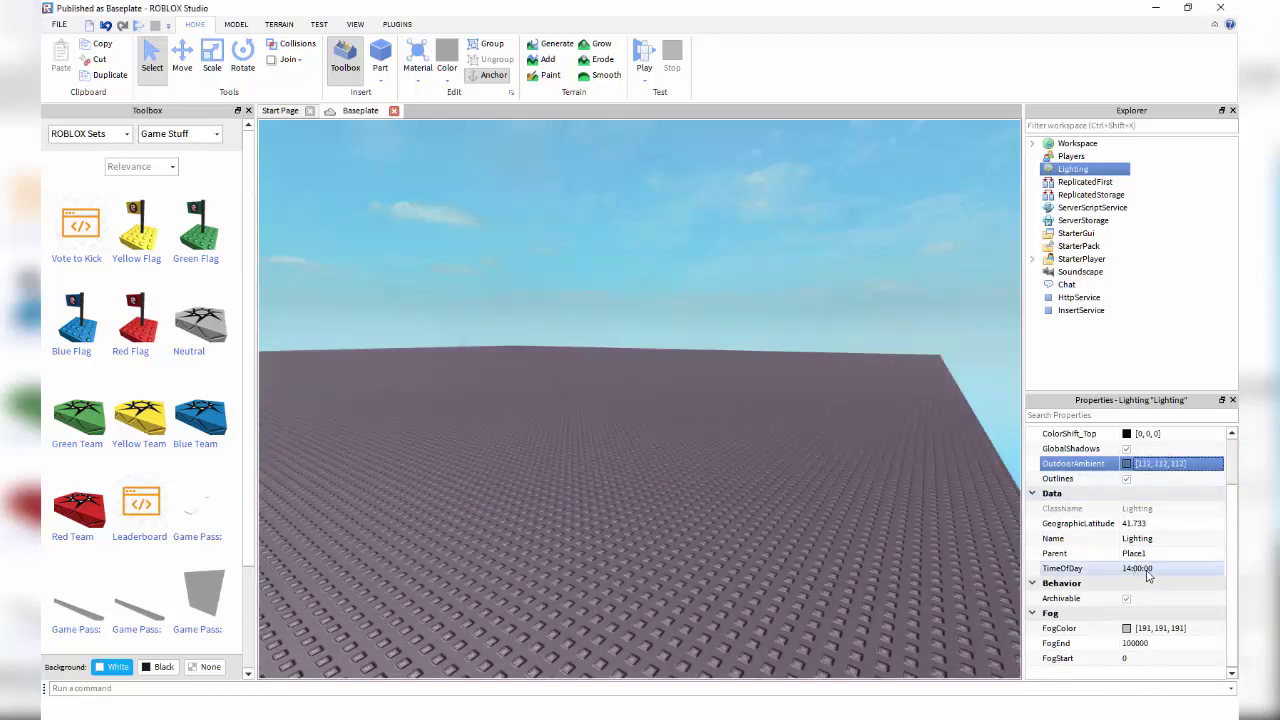
left_click(1163, 629)
left_click(1196, 643)
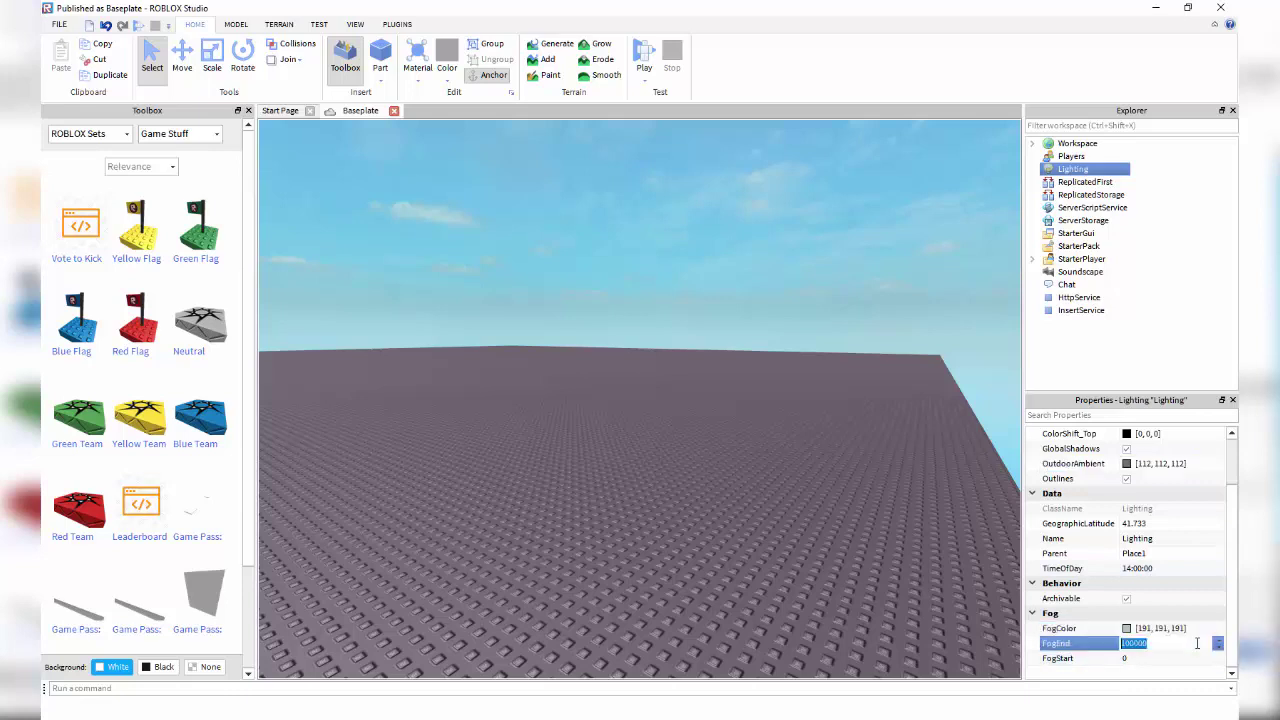
type("100")
key("Return")
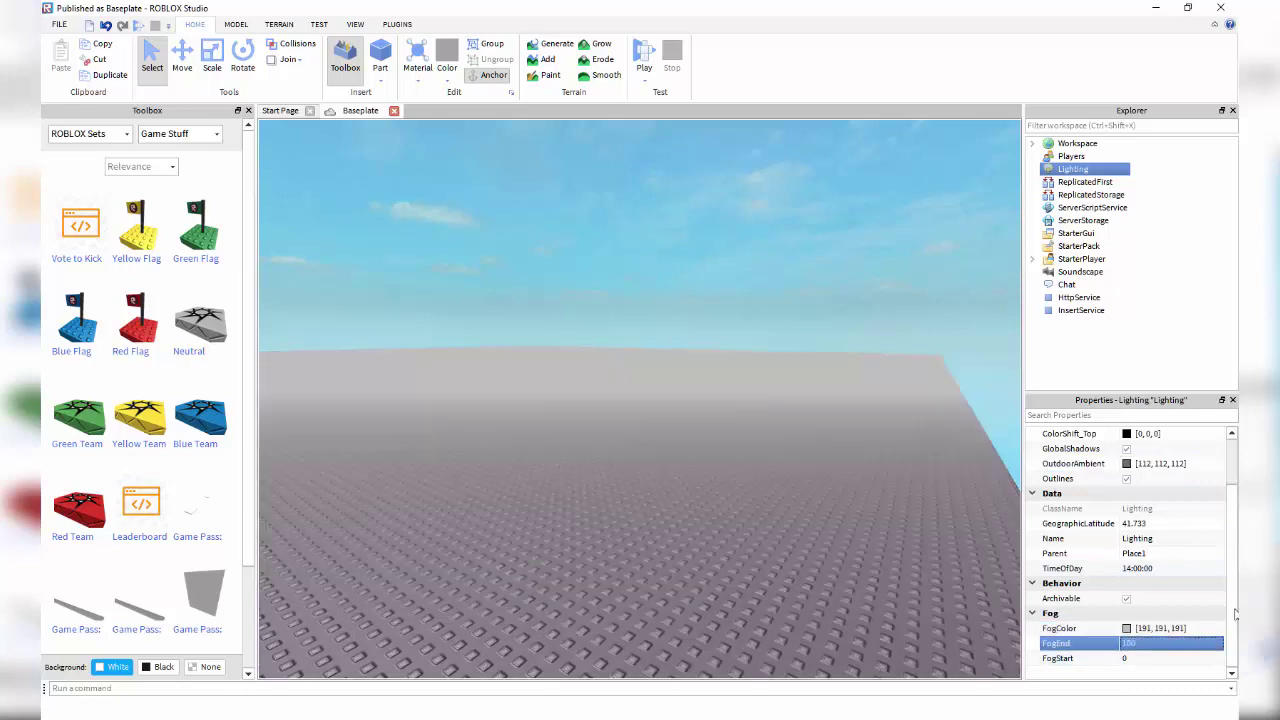
Set the Lighting service's FogEnd to 100000000 to clear the fog from the baseplate.
left_click(1159, 643)
type("100000000")
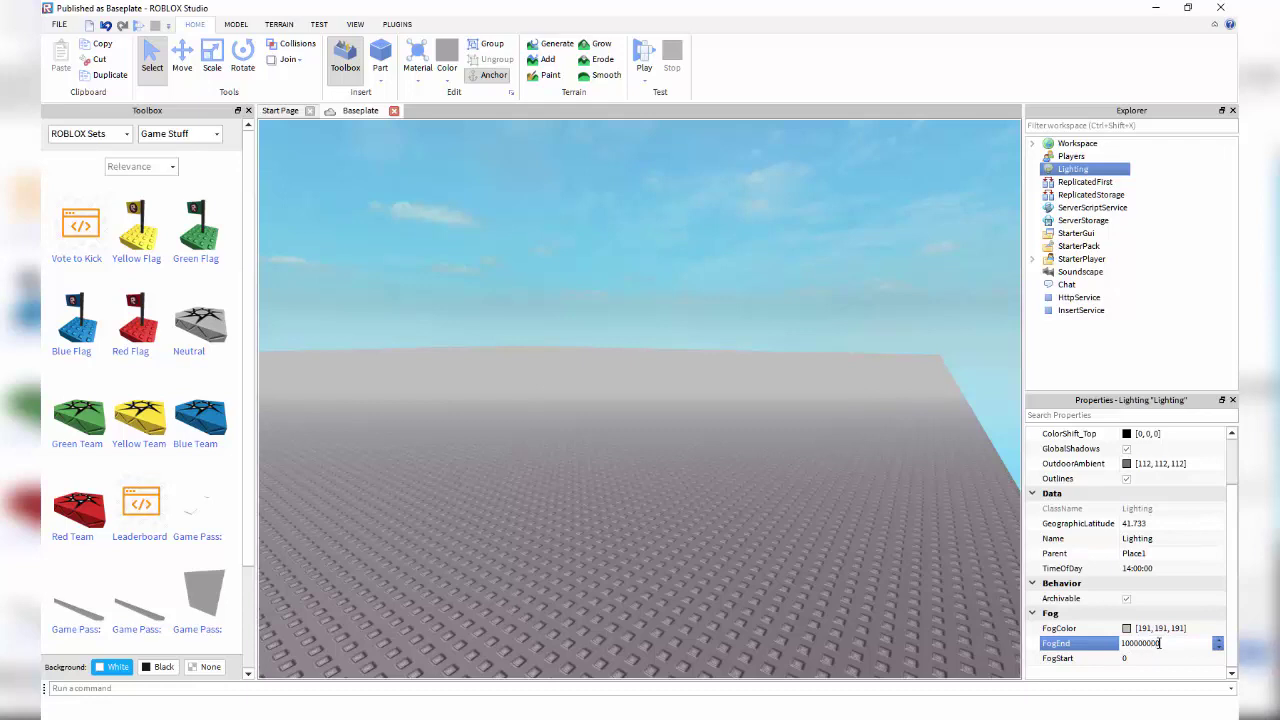
key("Return")
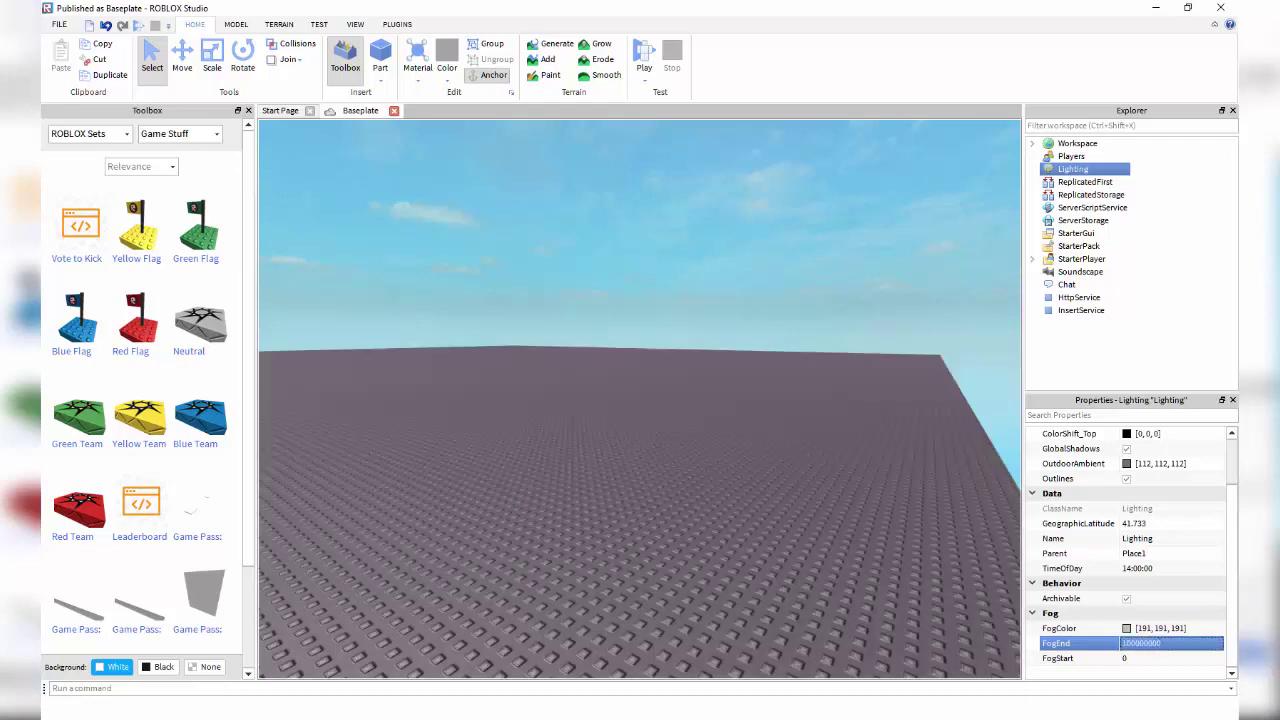
scroll(1166, 626, "up", 1)
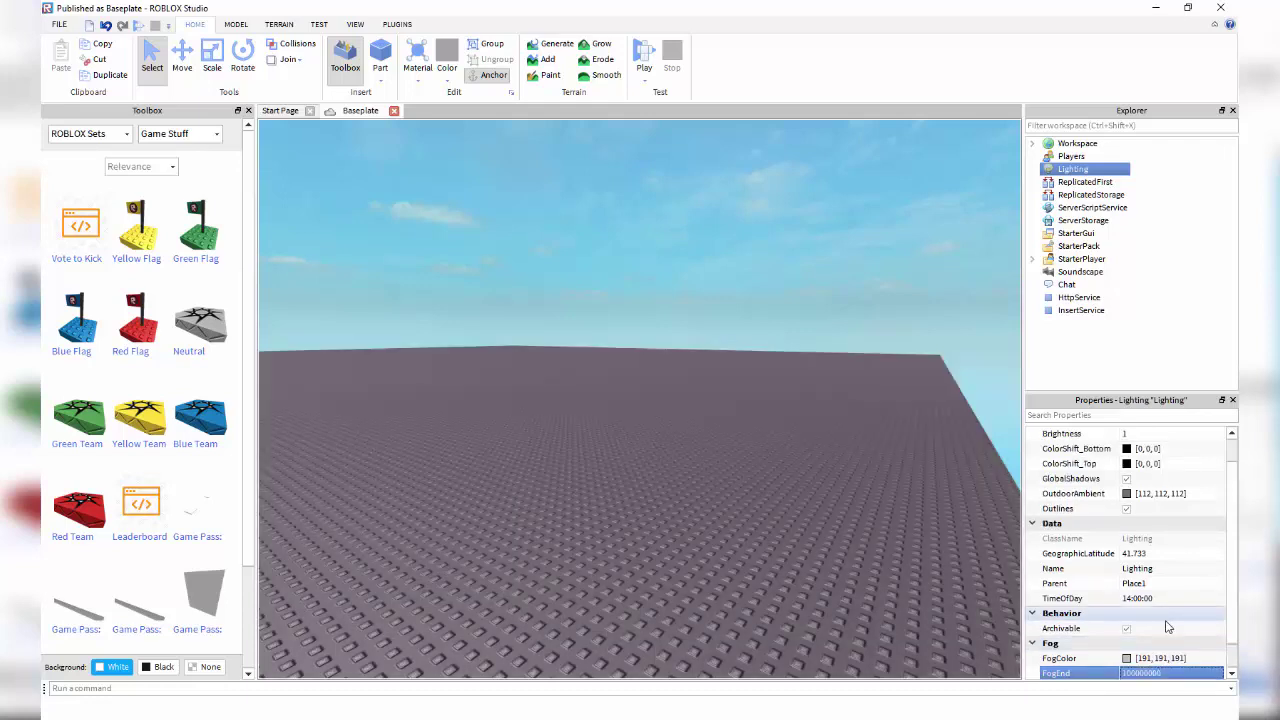
scroll(1140, 648, "up", 1)
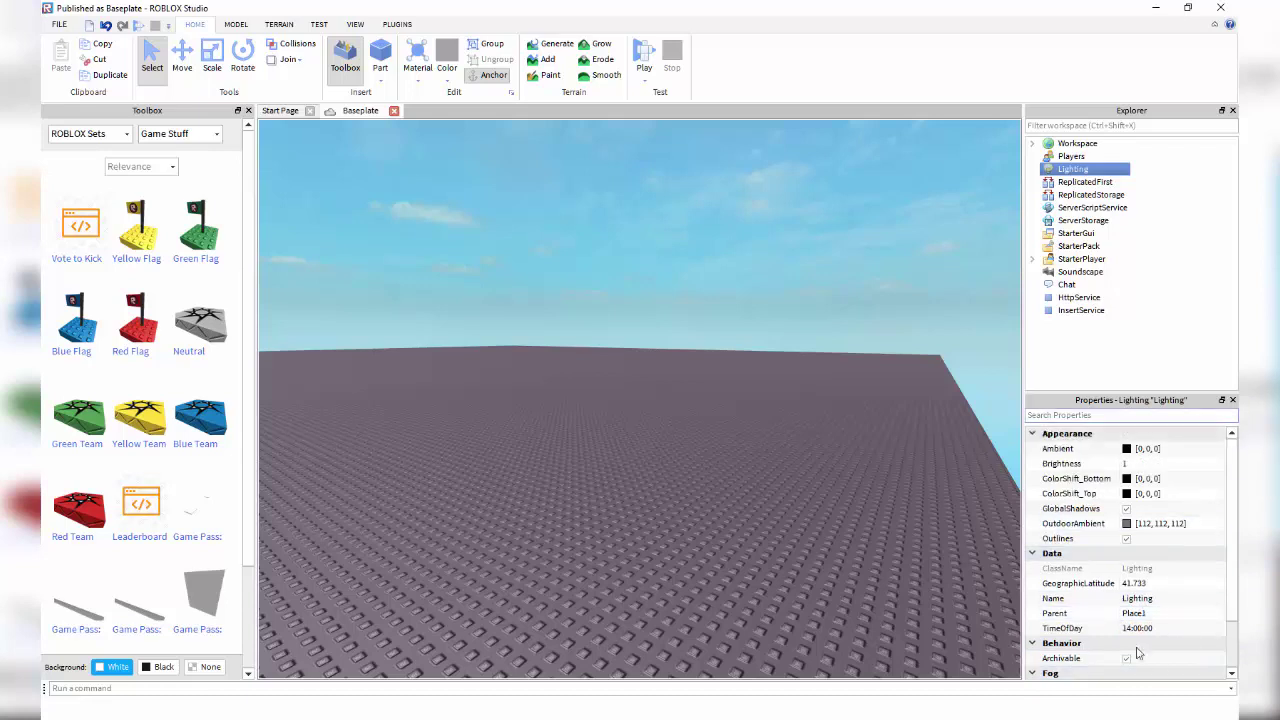
Show the properties of the ReplicatedFirst and ReplicatedStorage services, and clear the selection.
left_click(1091, 184)
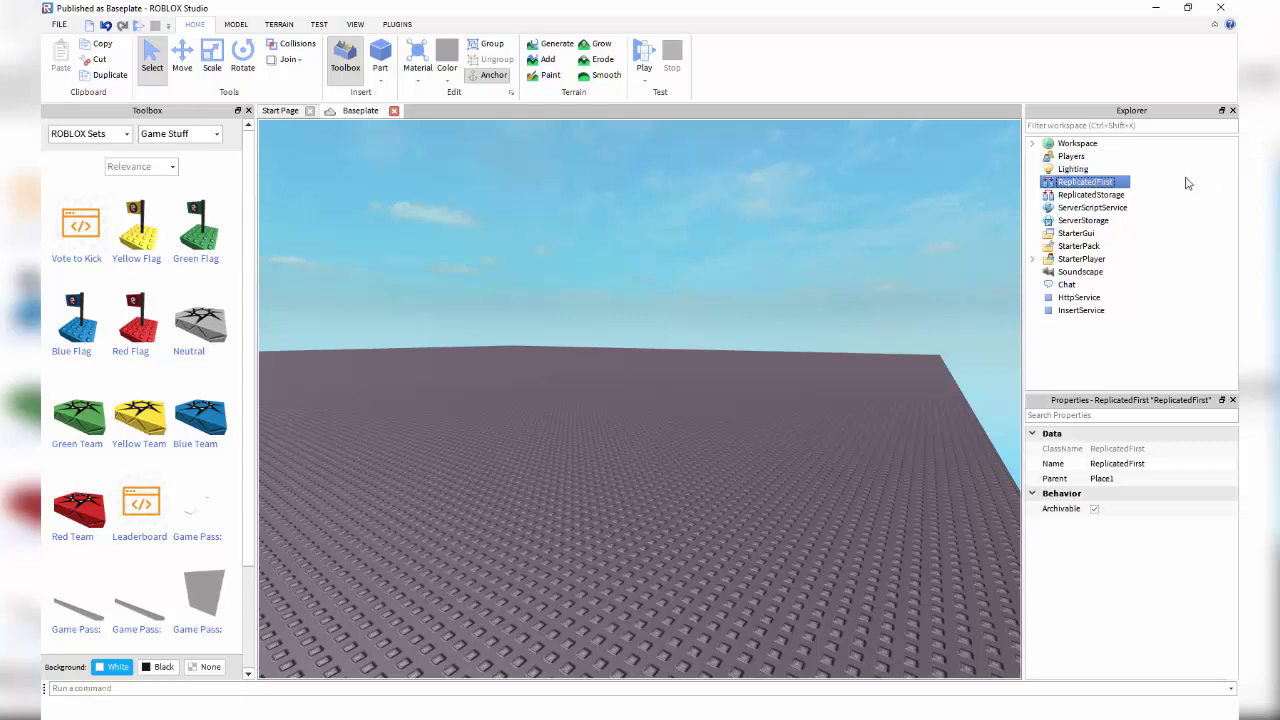
left_click(1150, 188)
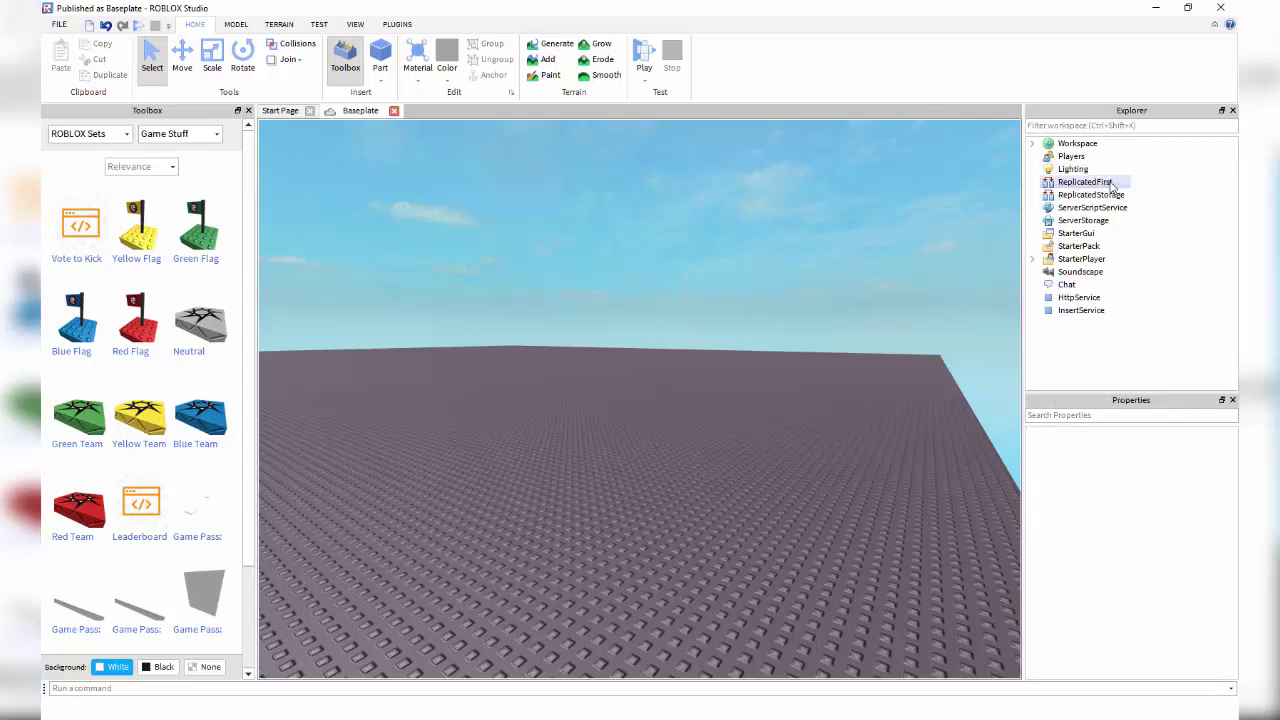
left_click(1078, 195)
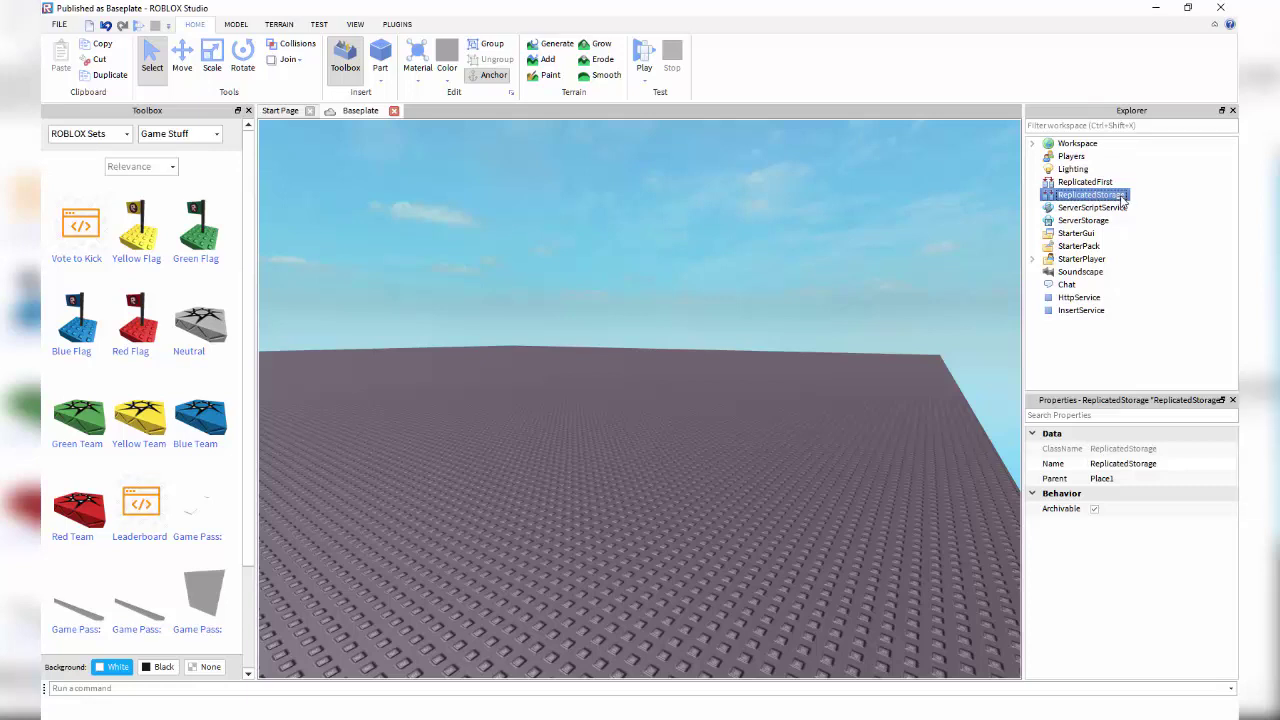
left_click(1124, 208)
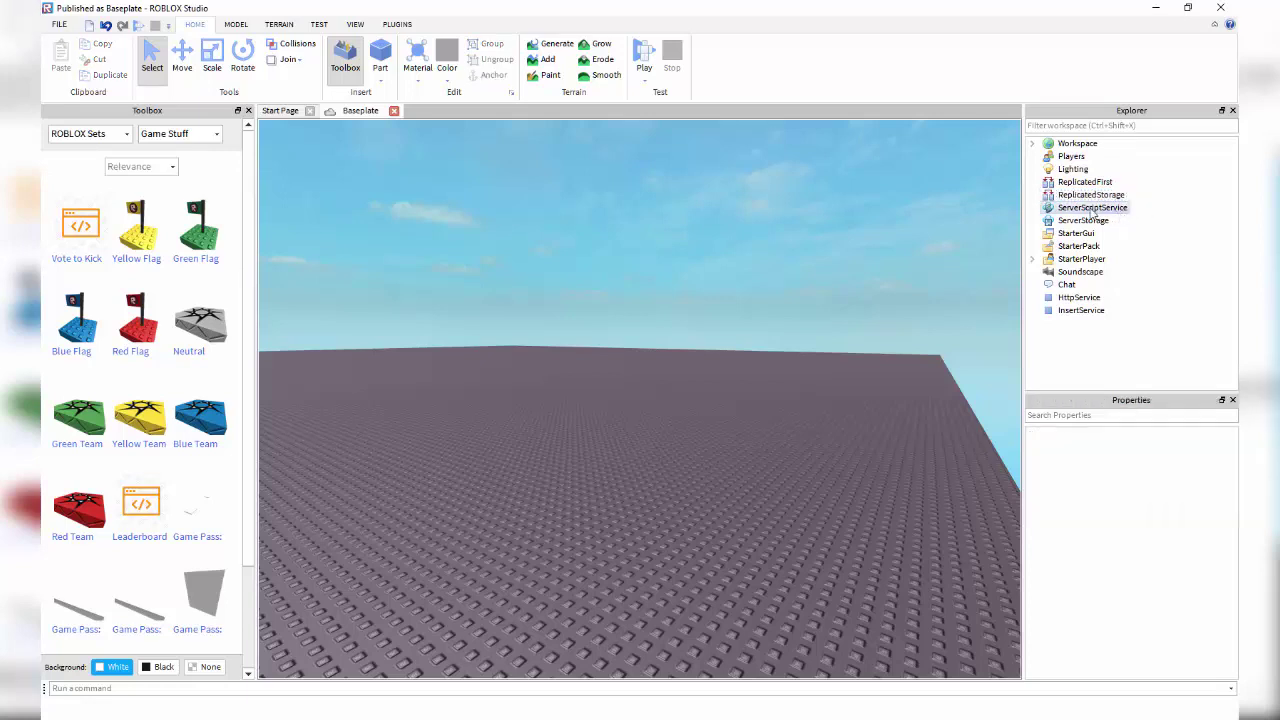
Select ServerScriptService and ServerStorage in turn to inspect them, leaving nothing selected.
left_click(1110, 208)
left_click(1178, 210)
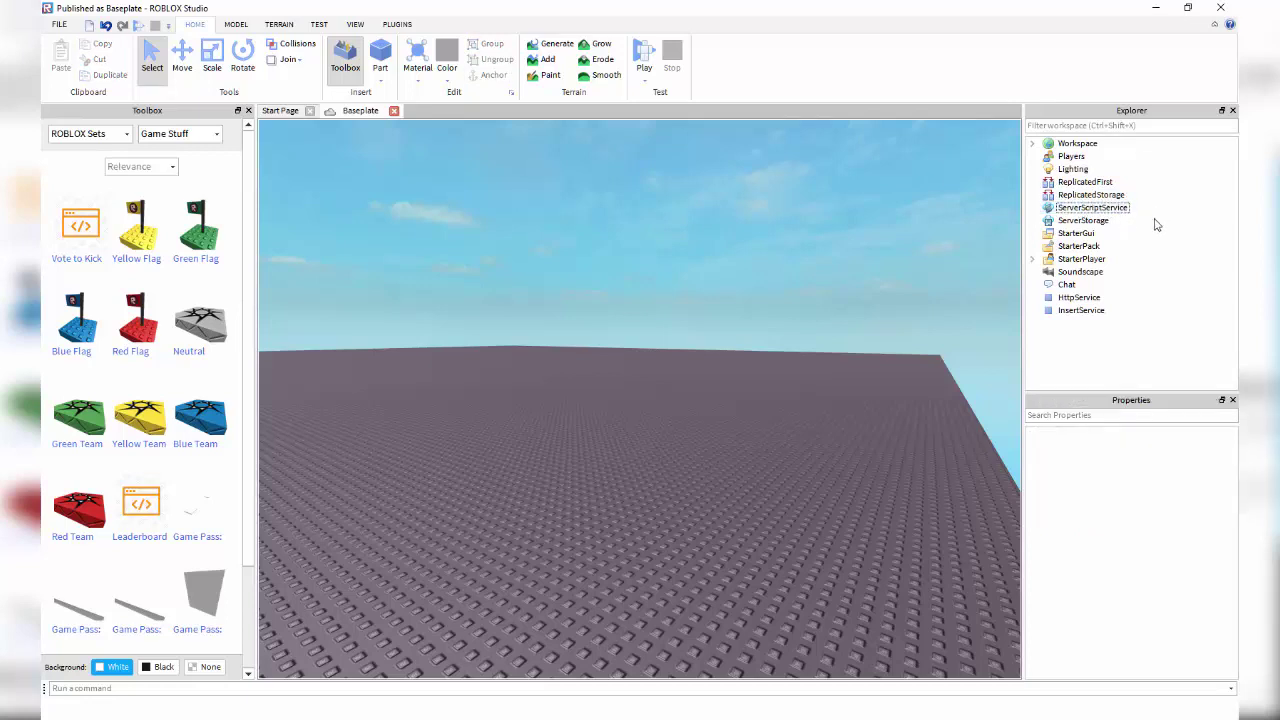
left_click(1100, 221)
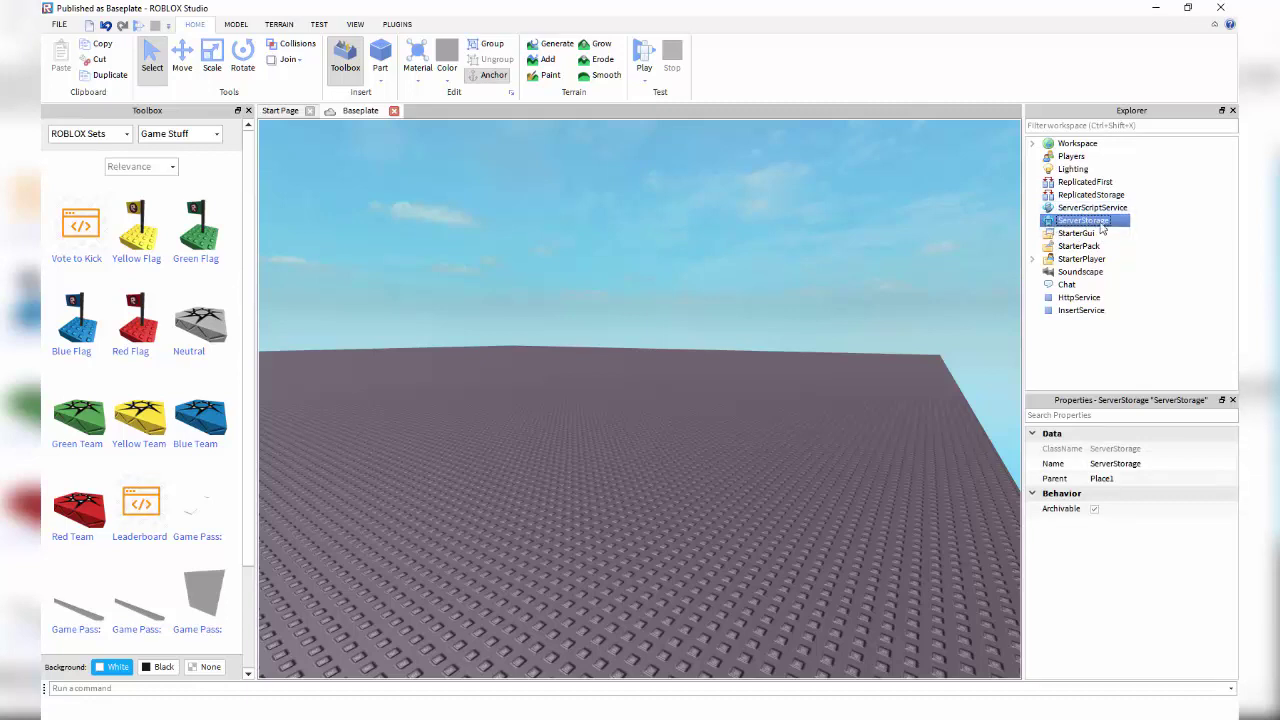
left_click(1155, 229)
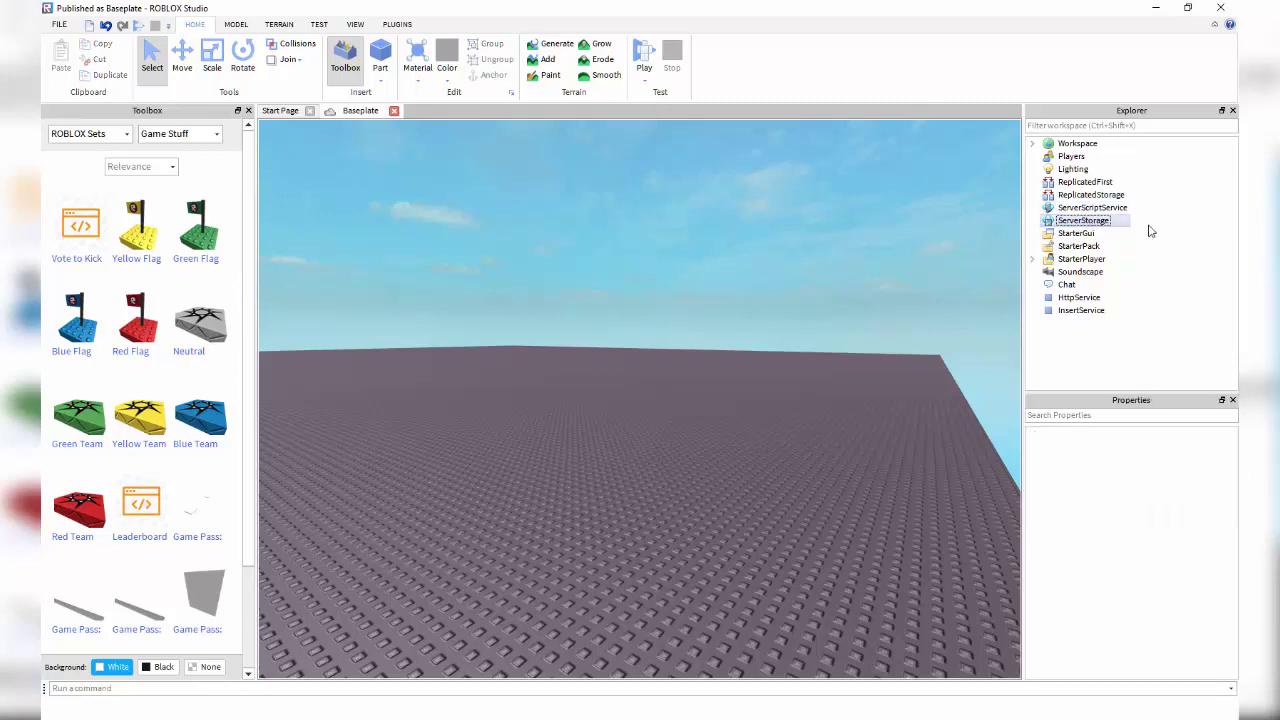
Show StarterGui's properties and browse the object types that can be inserted into it.
left_click(1091, 236)
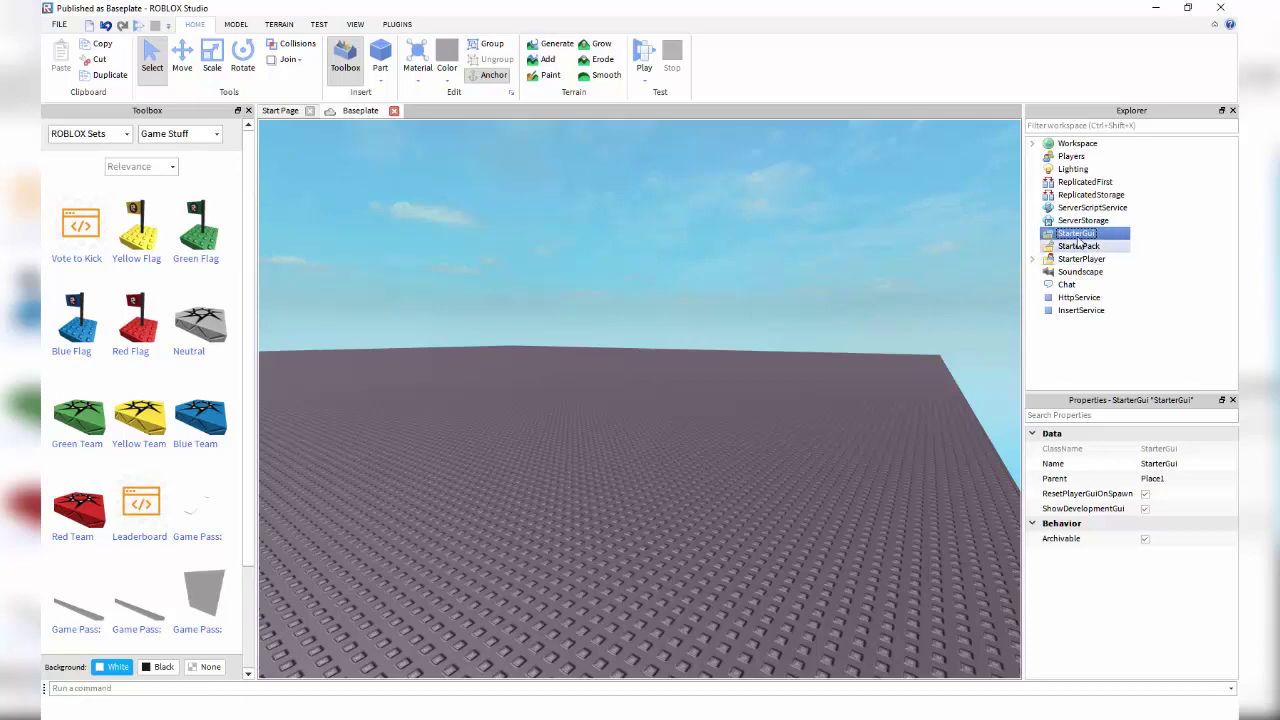
right_click(1047, 240)
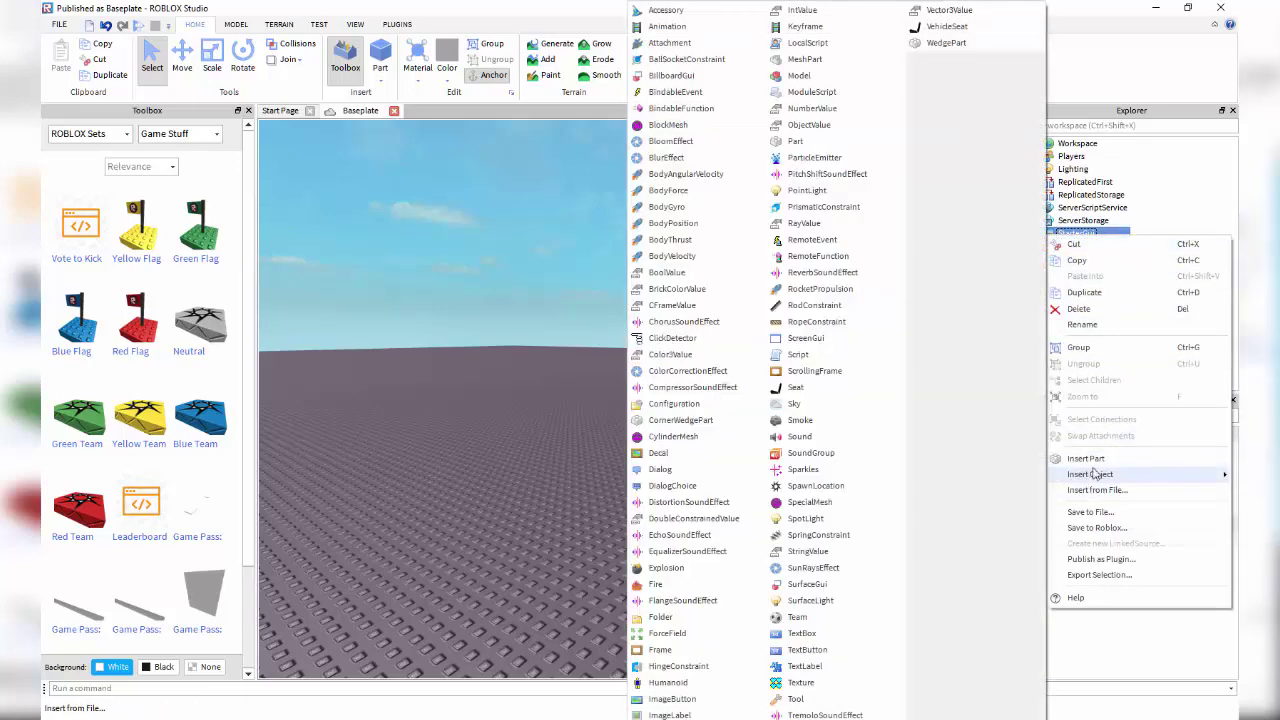
left_click(1134, 233)
right_click(1105, 236)
mouse_move(1082, 478)
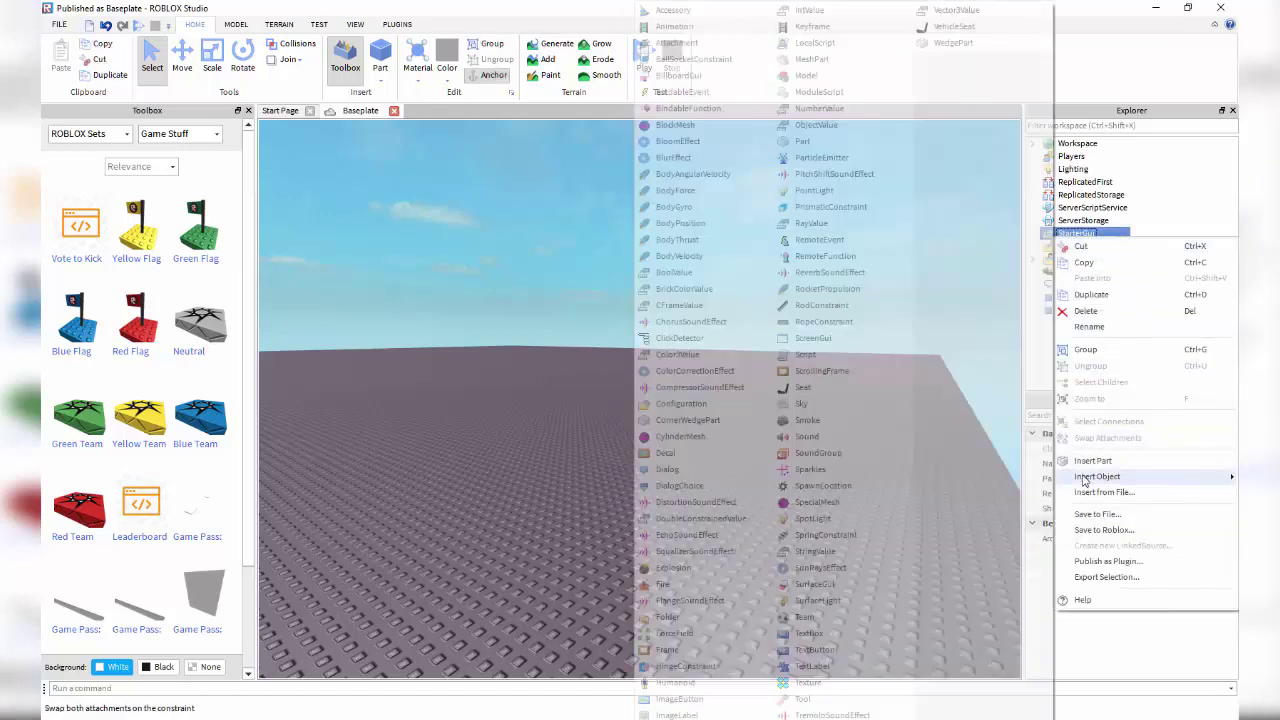
left_click(799, 341)
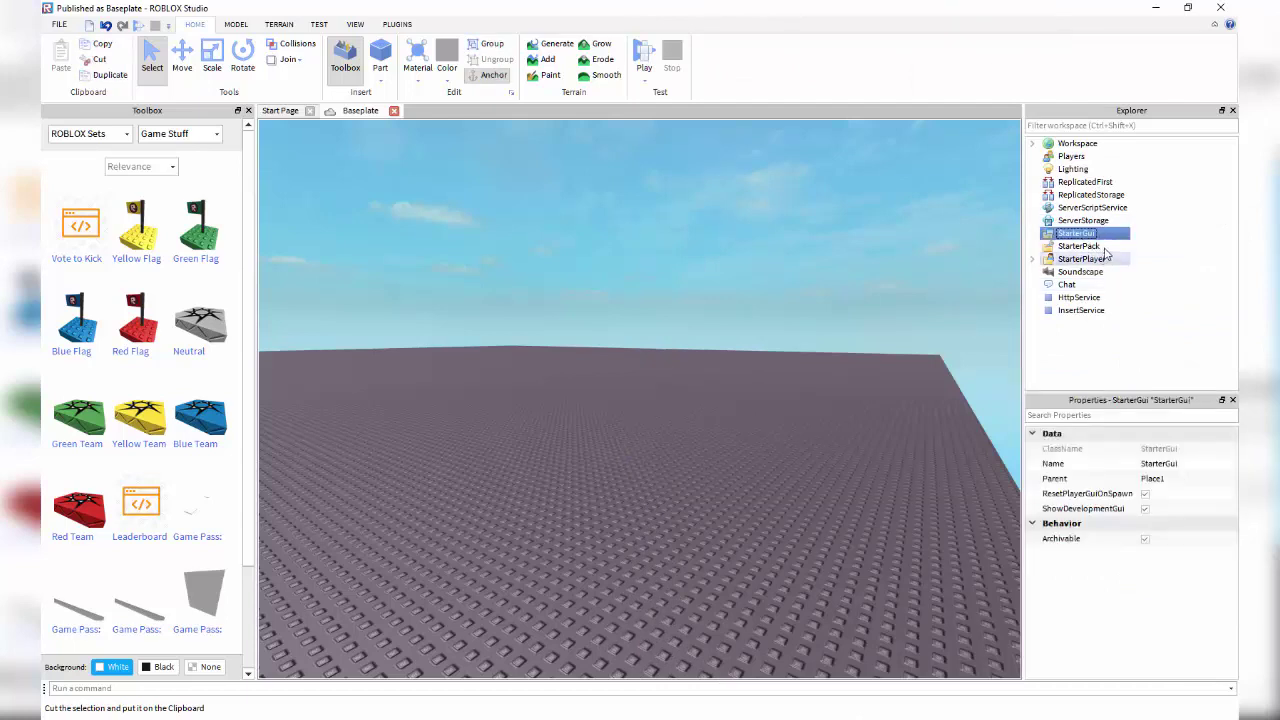
Inspect StarterPack's properties, briefly revisiting the Lighting and Workspace entries before returning to StarterPack.
left_click(1106, 254)
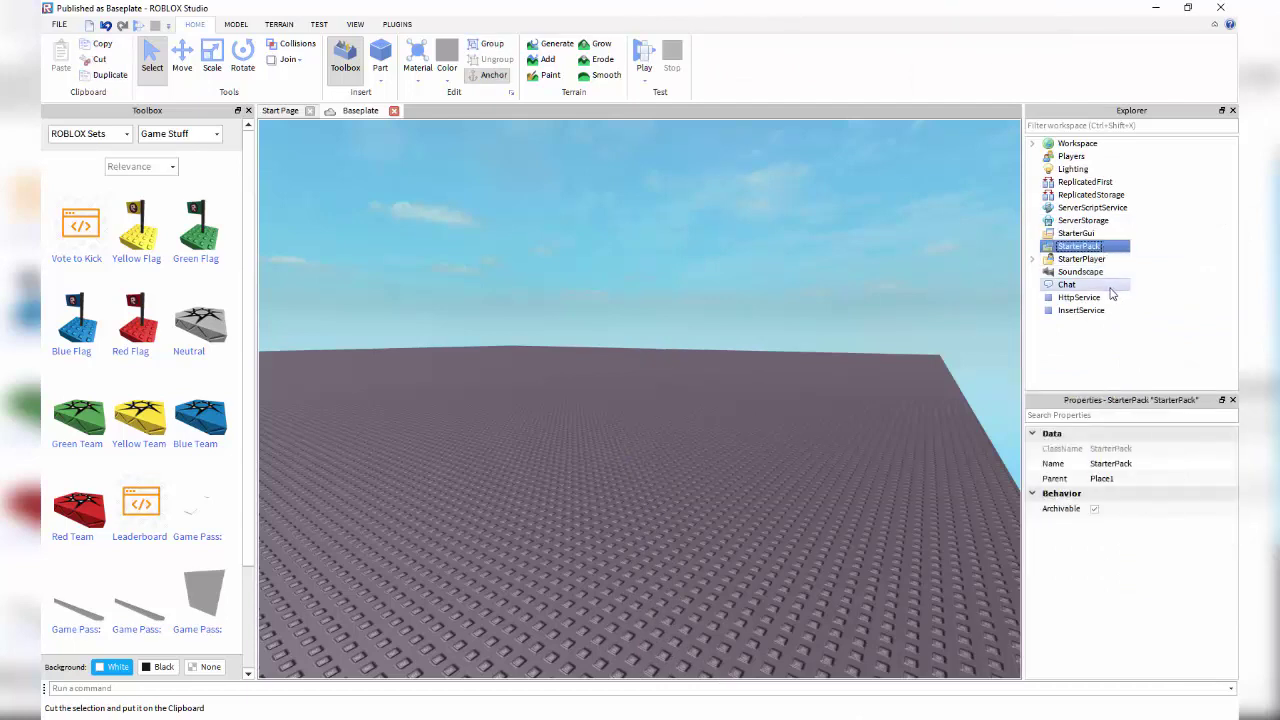
left_click(1082, 171)
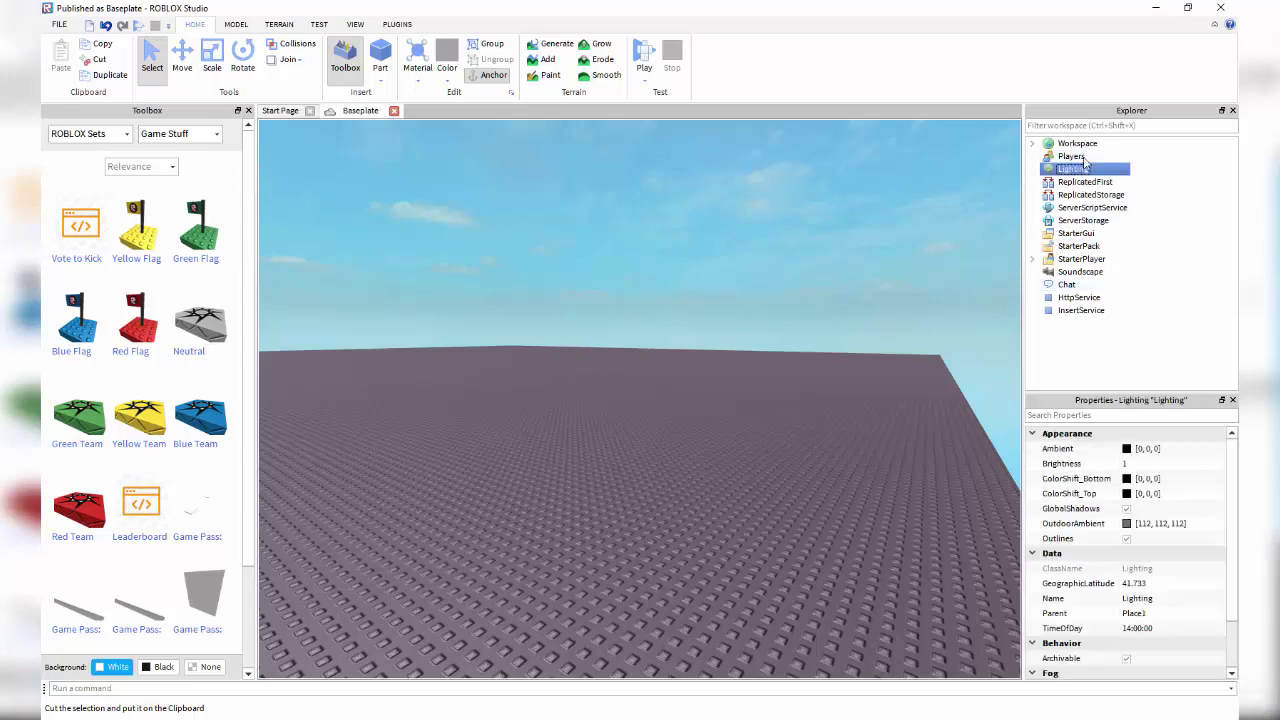
left_click(1119, 148)
left_click(1178, 225)
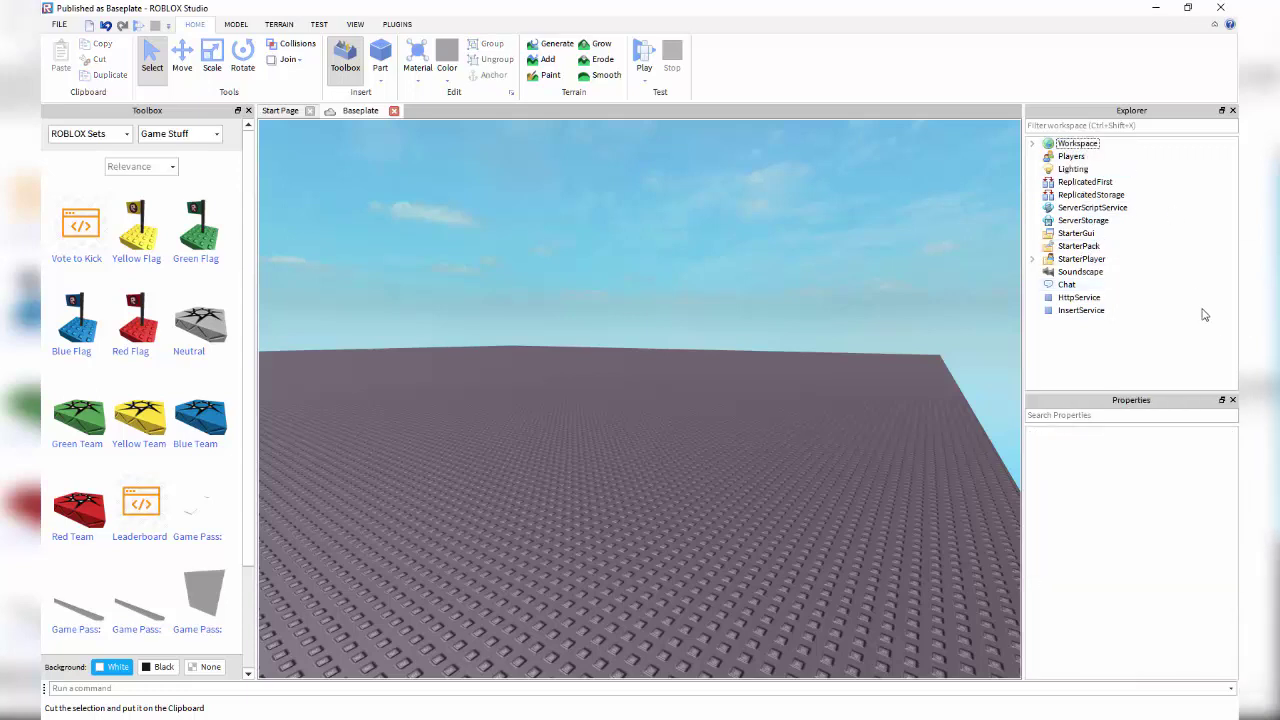
left_click(1109, 250)
left_click(1113, 245)
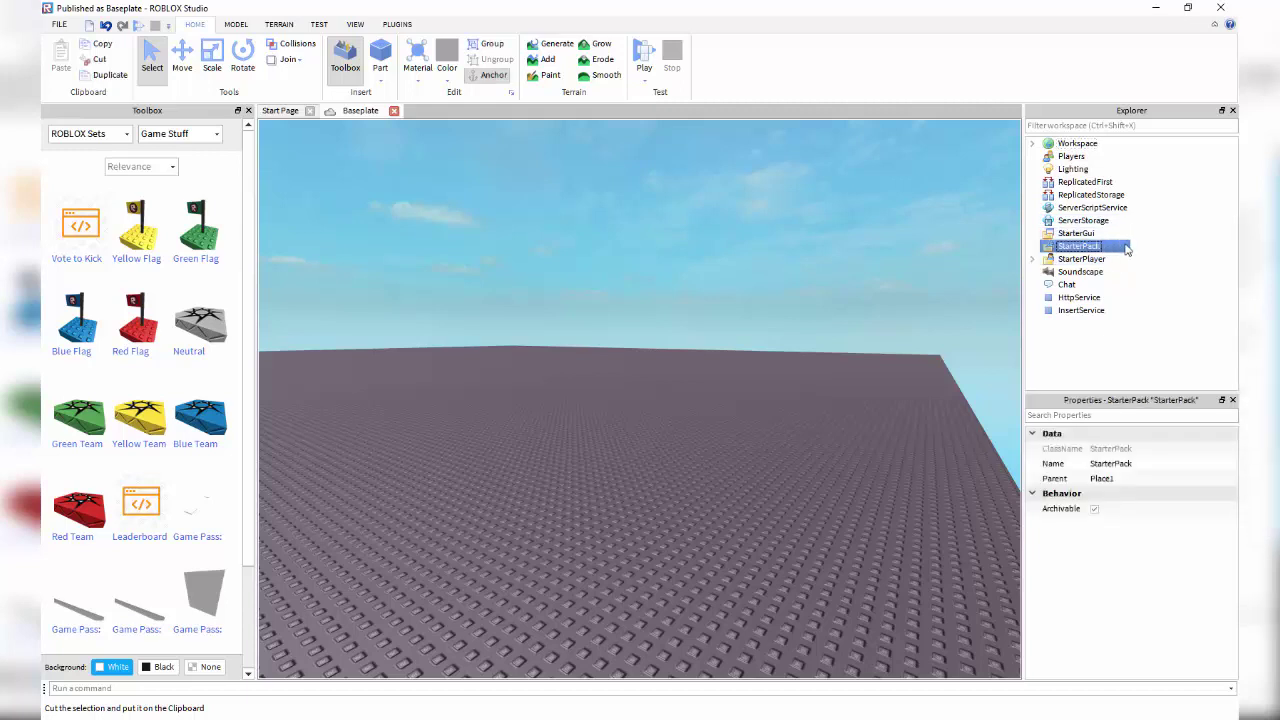
Insert a ScreenGui object into StarterGui.
right_click(1113, 243)
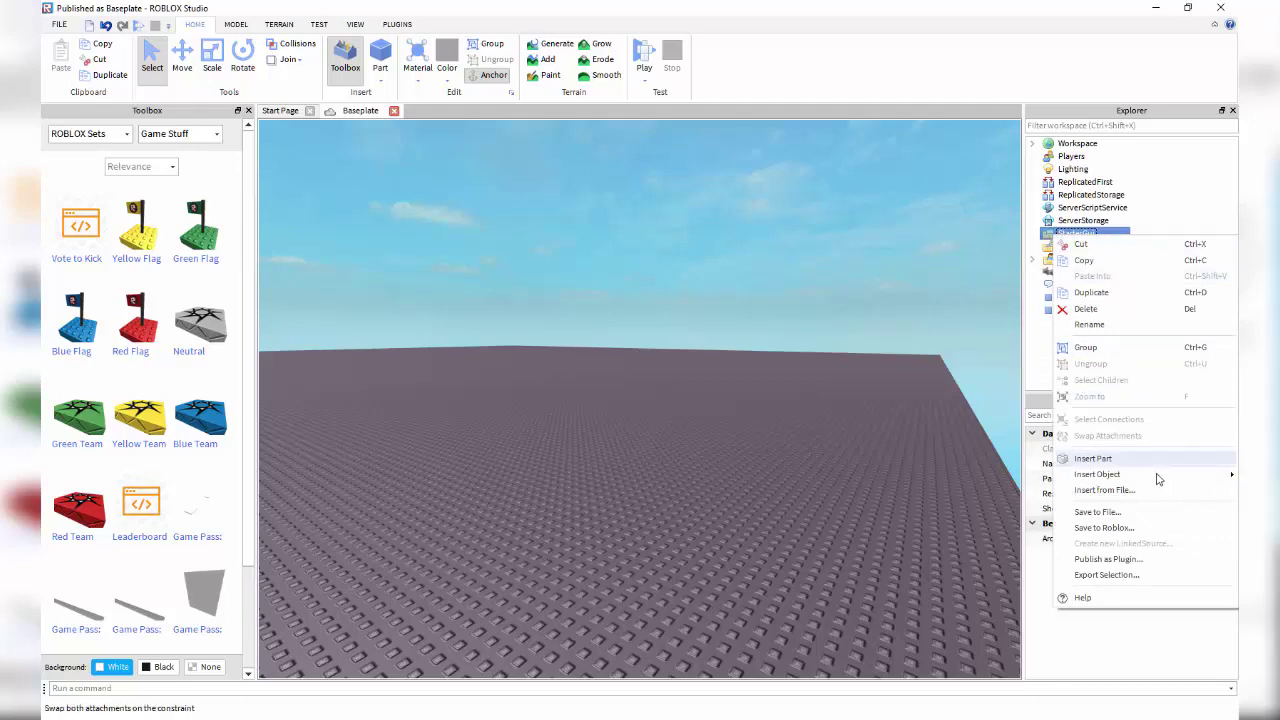
mouse_move(1157, 479)
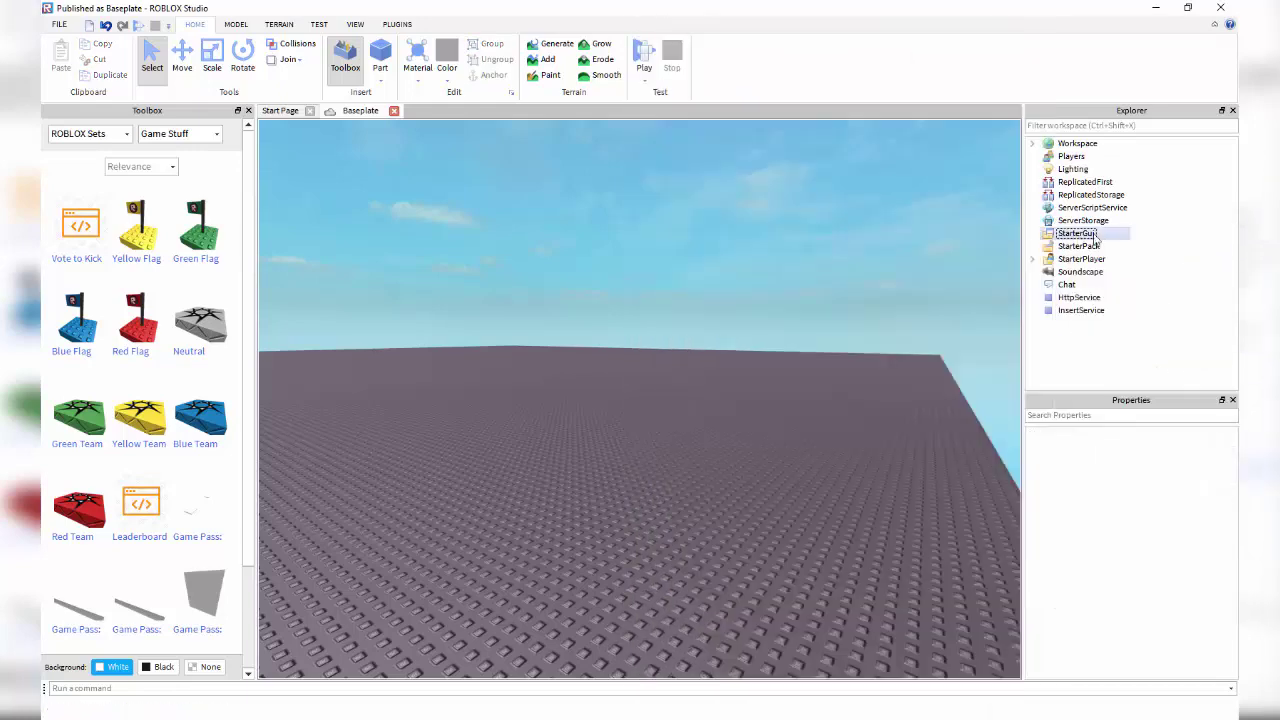
mouse_move(1100, 473)
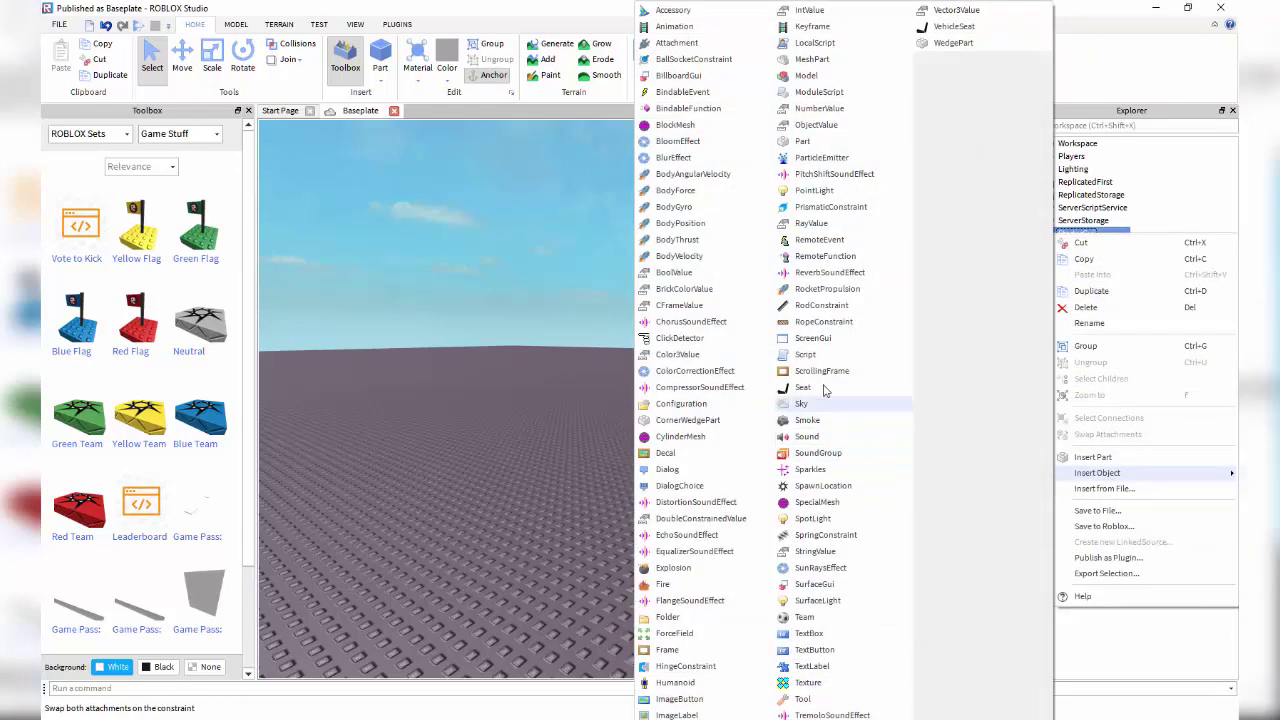
left_click(812, 339)
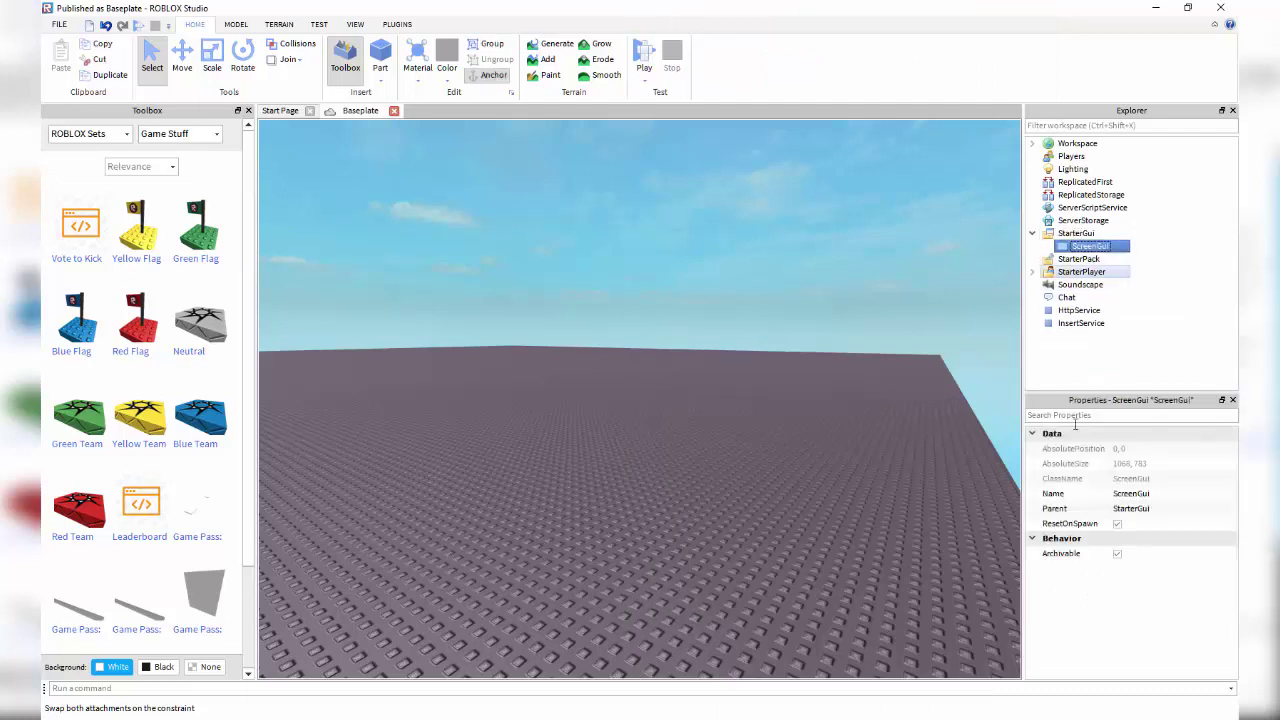
Insert a Frame into the ScreenGui and clear the selection to view it on the screen.
right_click(1060, 247)
mouse_move(1097, 487)
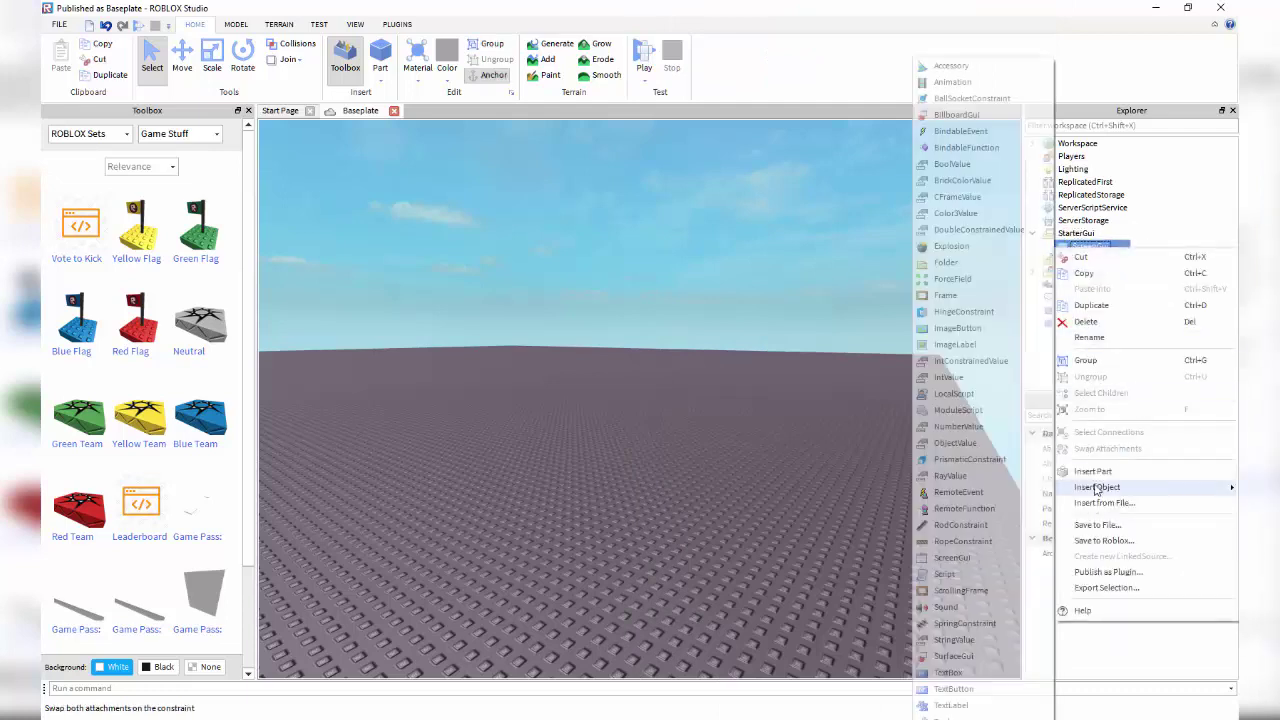
left_click(946, 296)
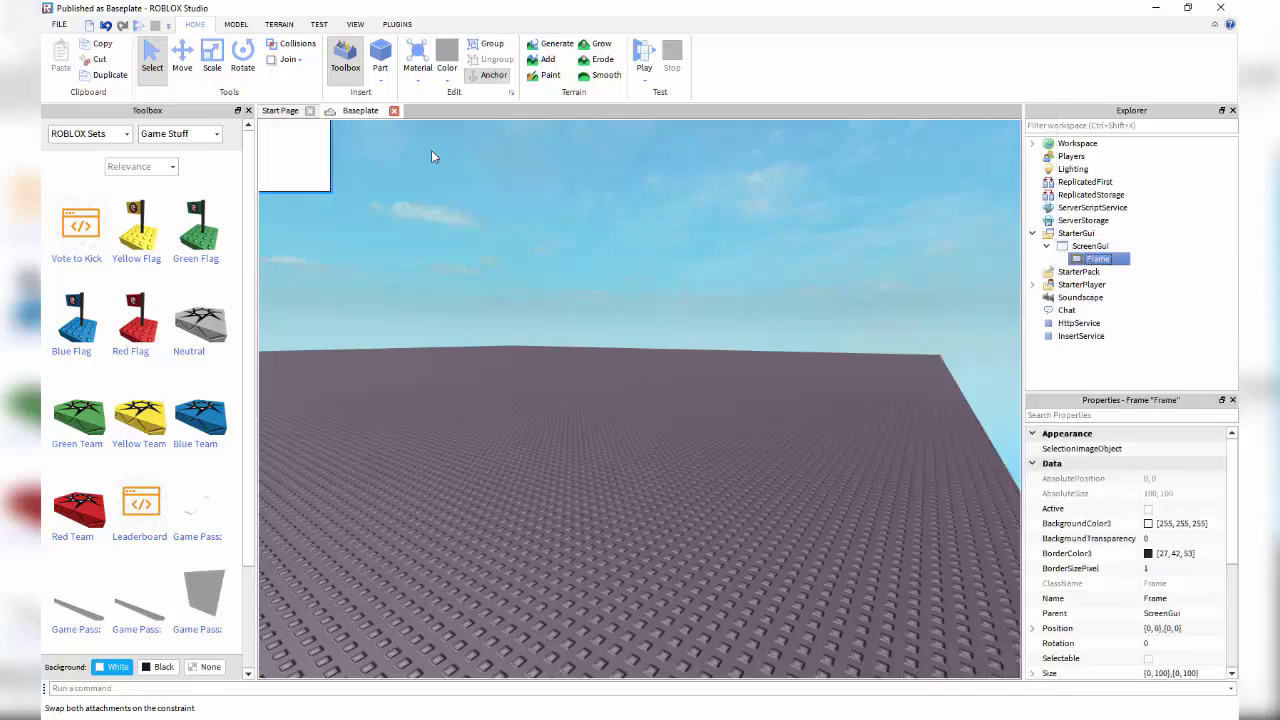
left_click(579, 199)
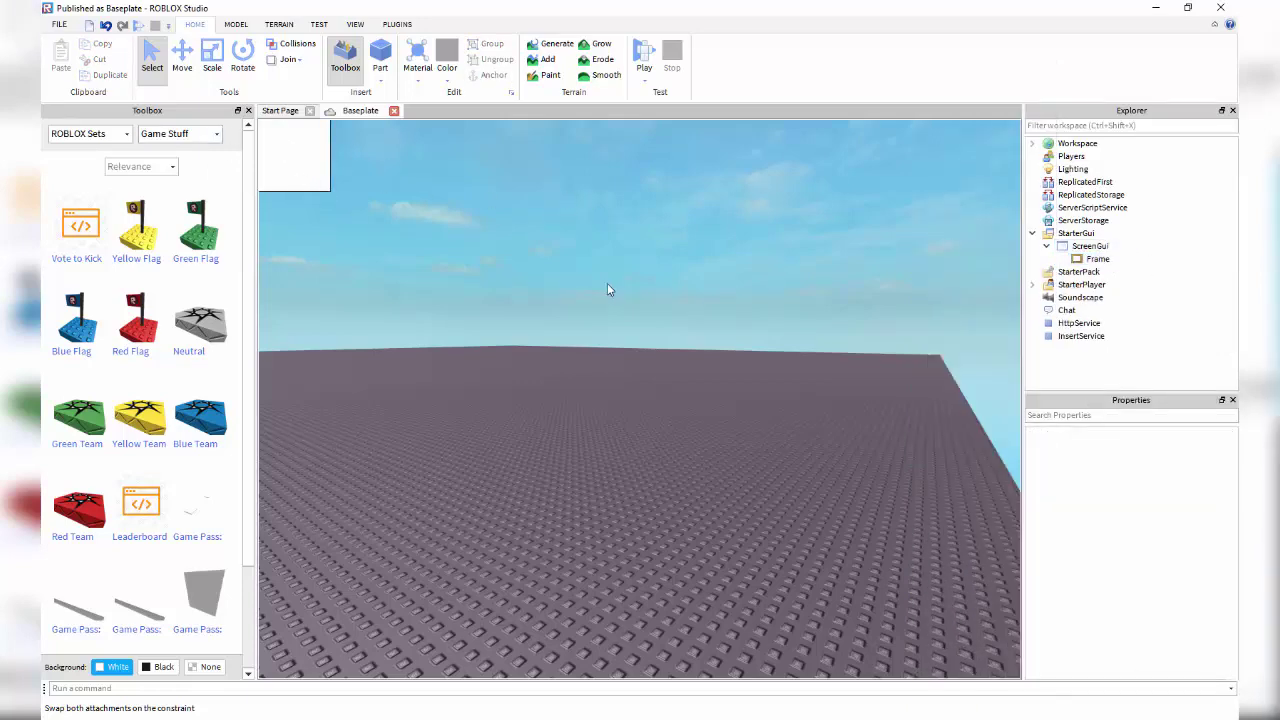
Delete the ScreenGui and its Frame from StarterGui.
right_click_drag(607, 284, 316, 172)
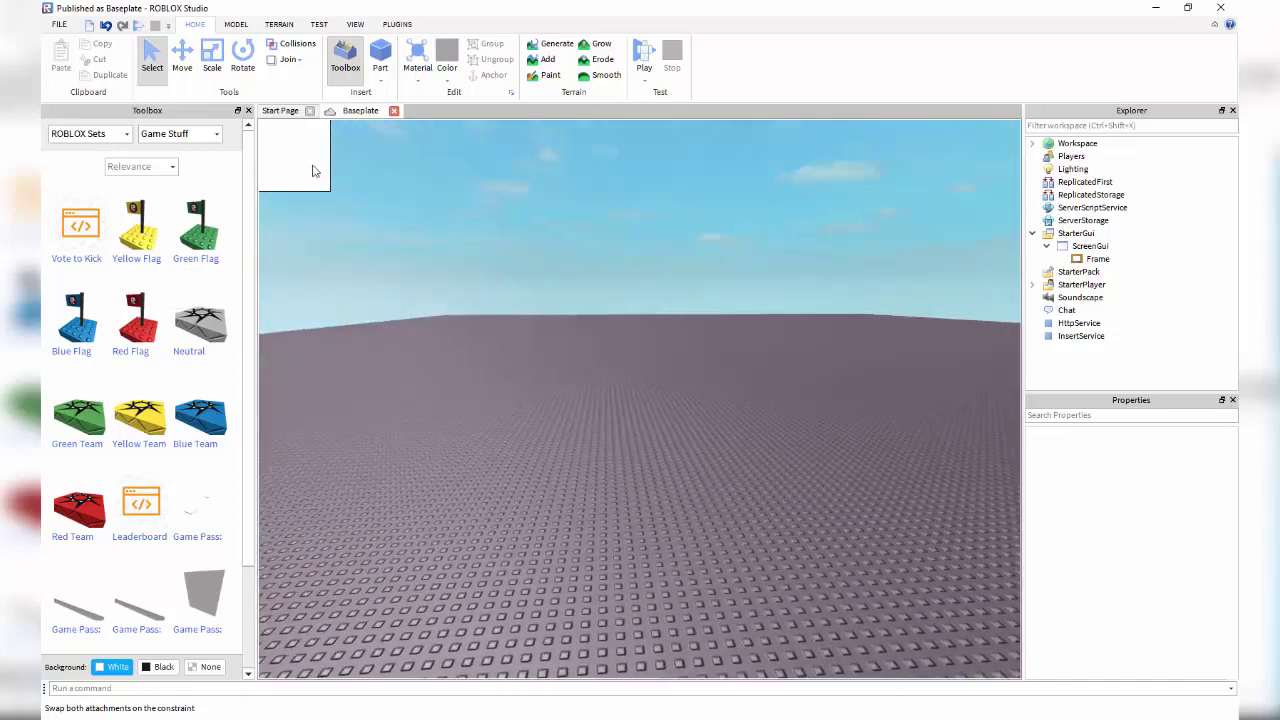
mouse_move(485, 268)
right_mouse_down()
mouse_move(503, 274)
mouse_move(490, 262)
right_mouse_up()
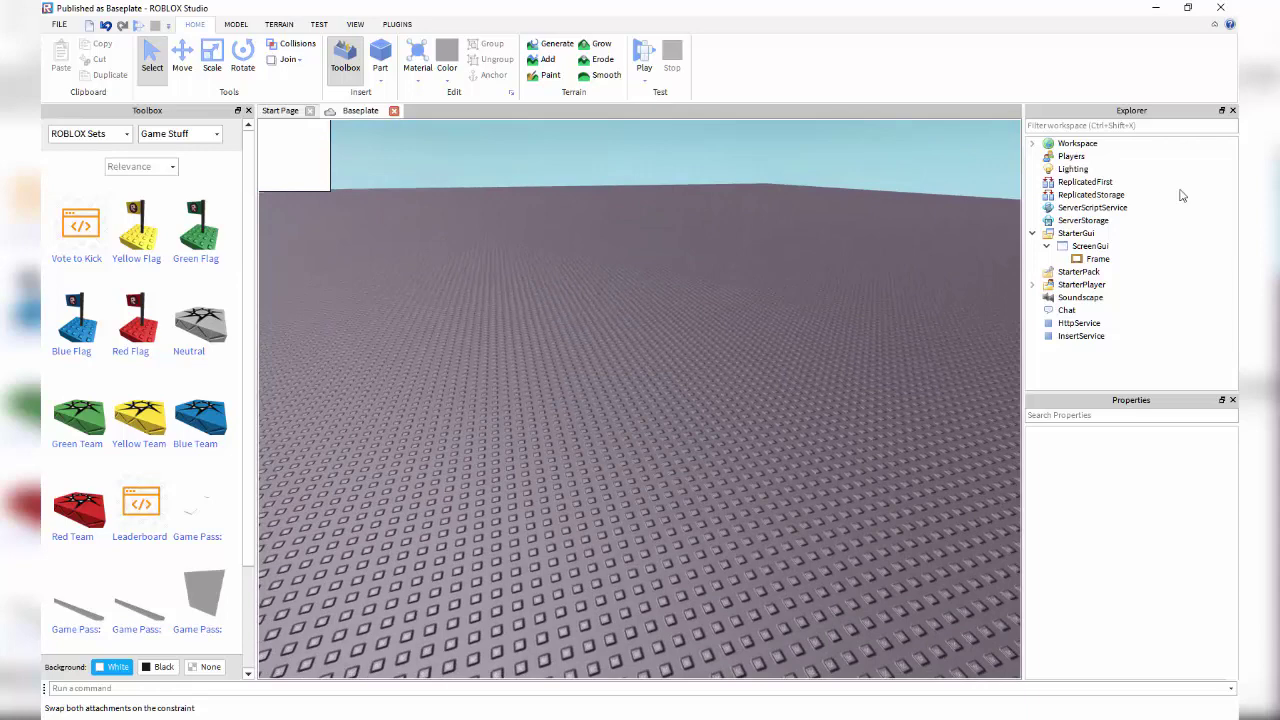
left_click(1078, 247)
left_click(1075, 234)
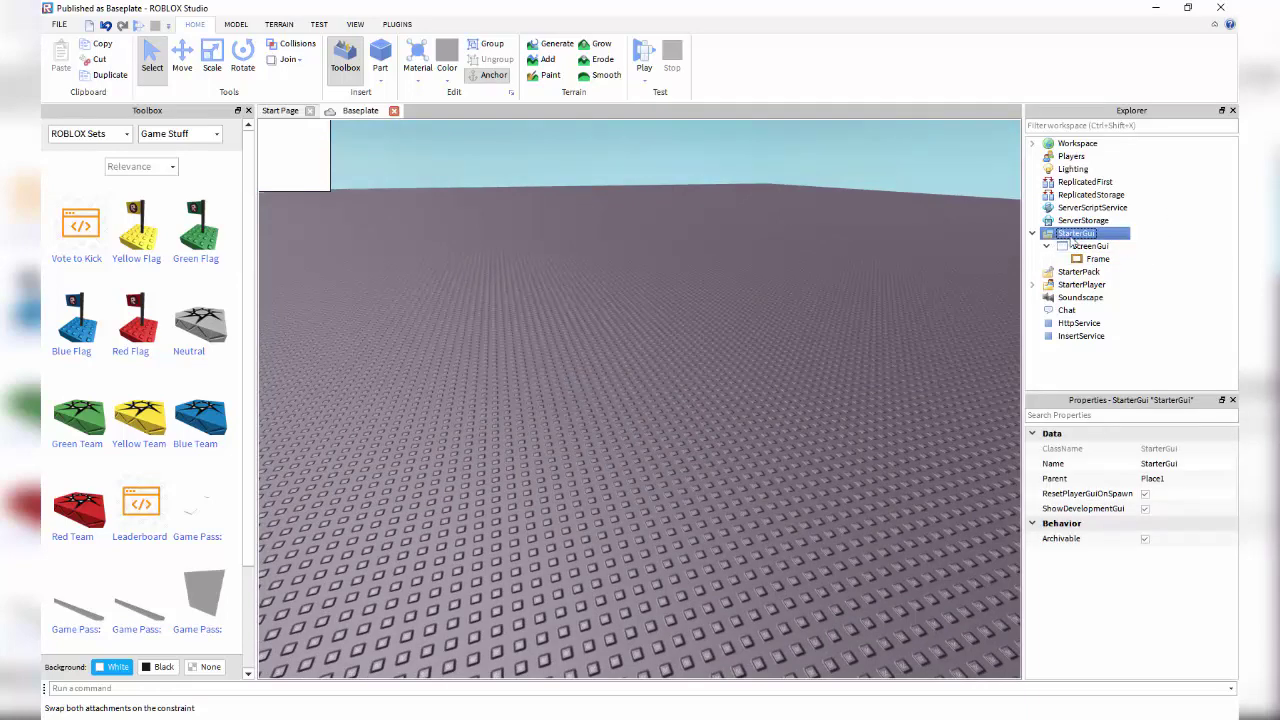
left_click(1110, 246)
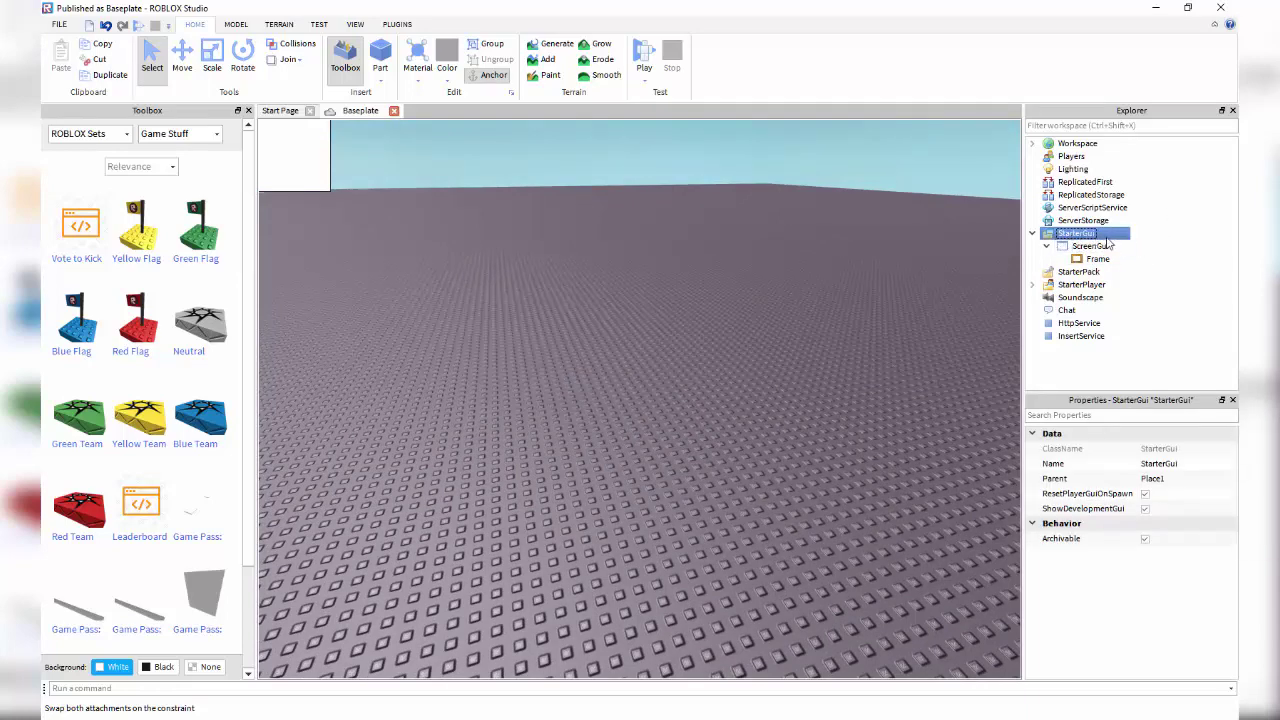
key("Delete")
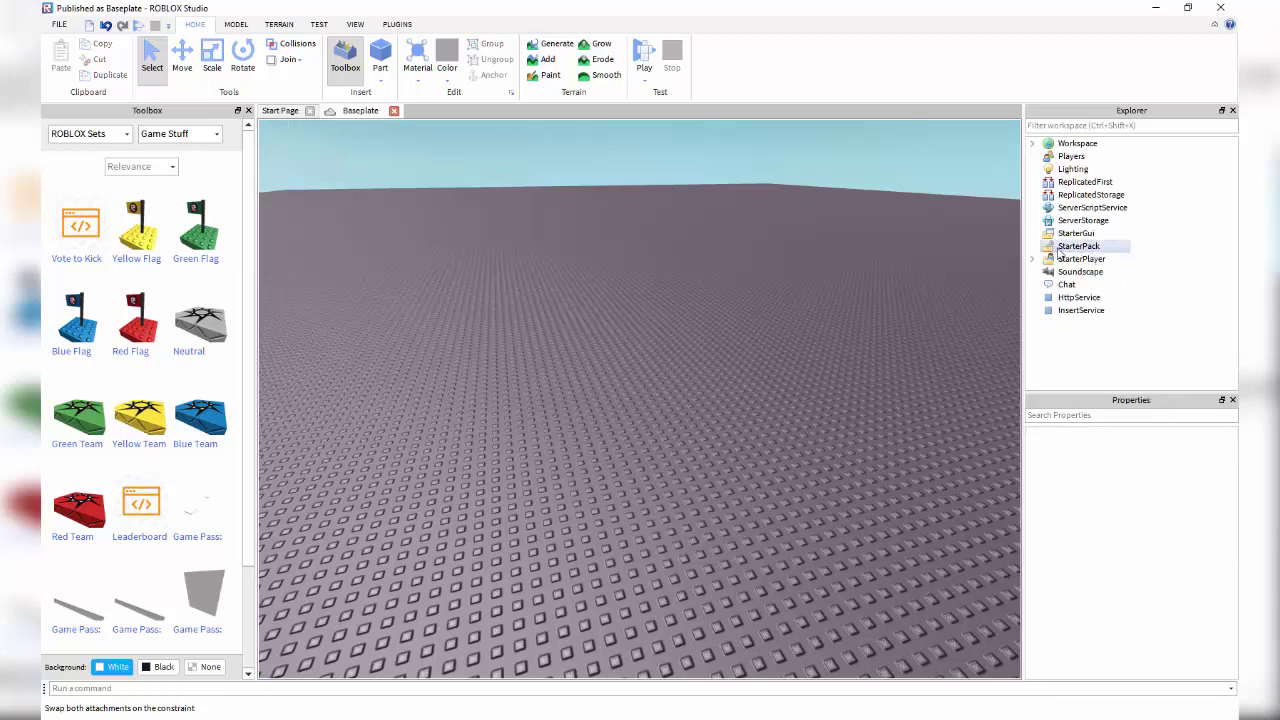
Compare the properties of StarterPack and StarterGui in the Explorer.
left_click(1070, 248)
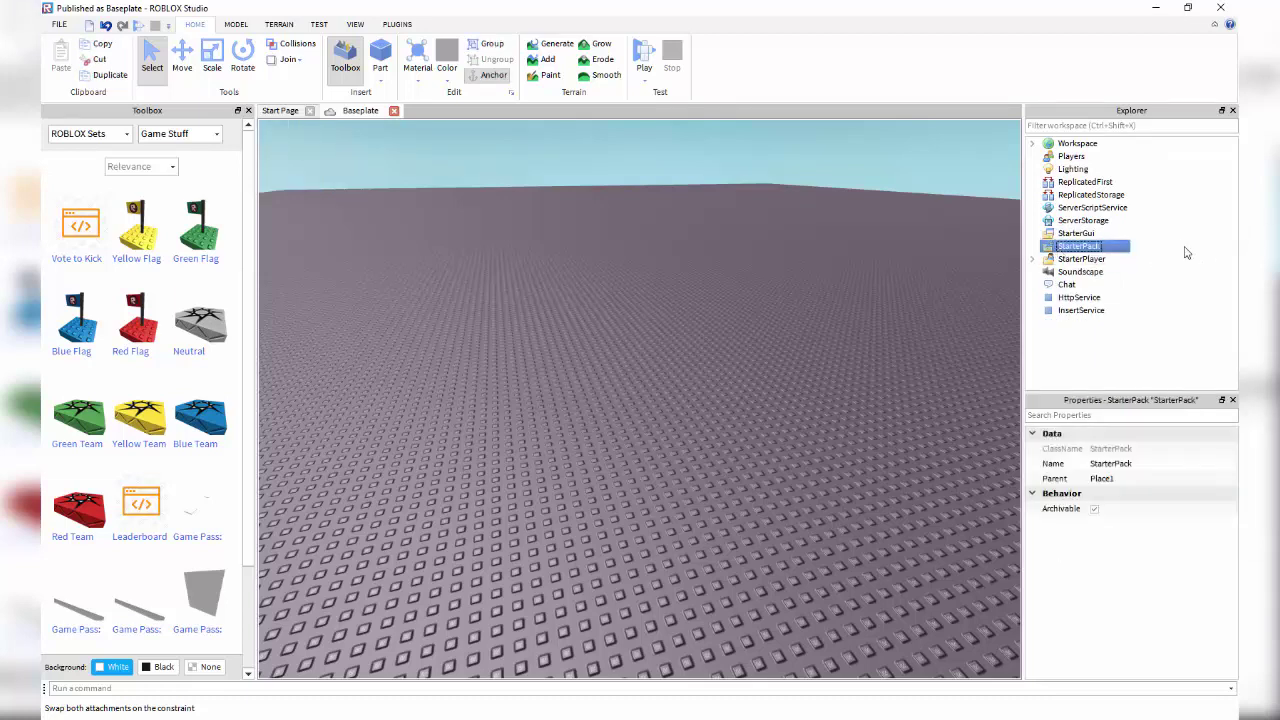
left_click(1112, 248)
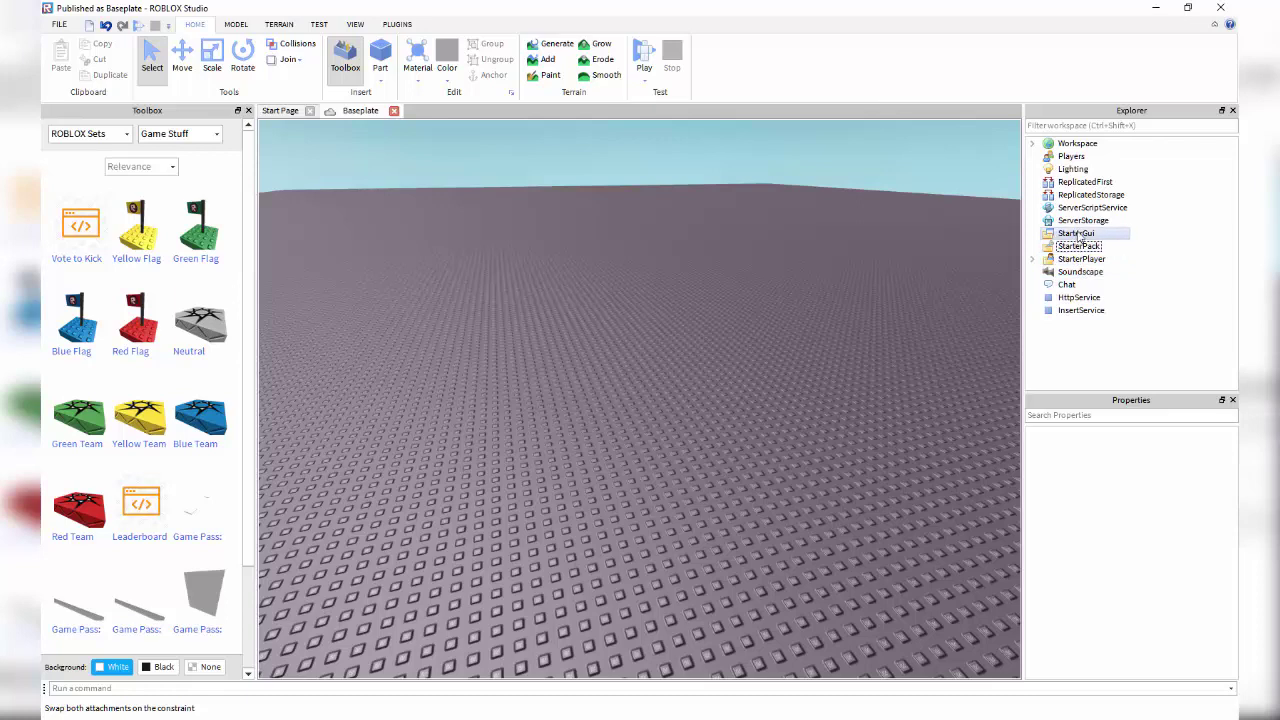
left_click(1074, 236)
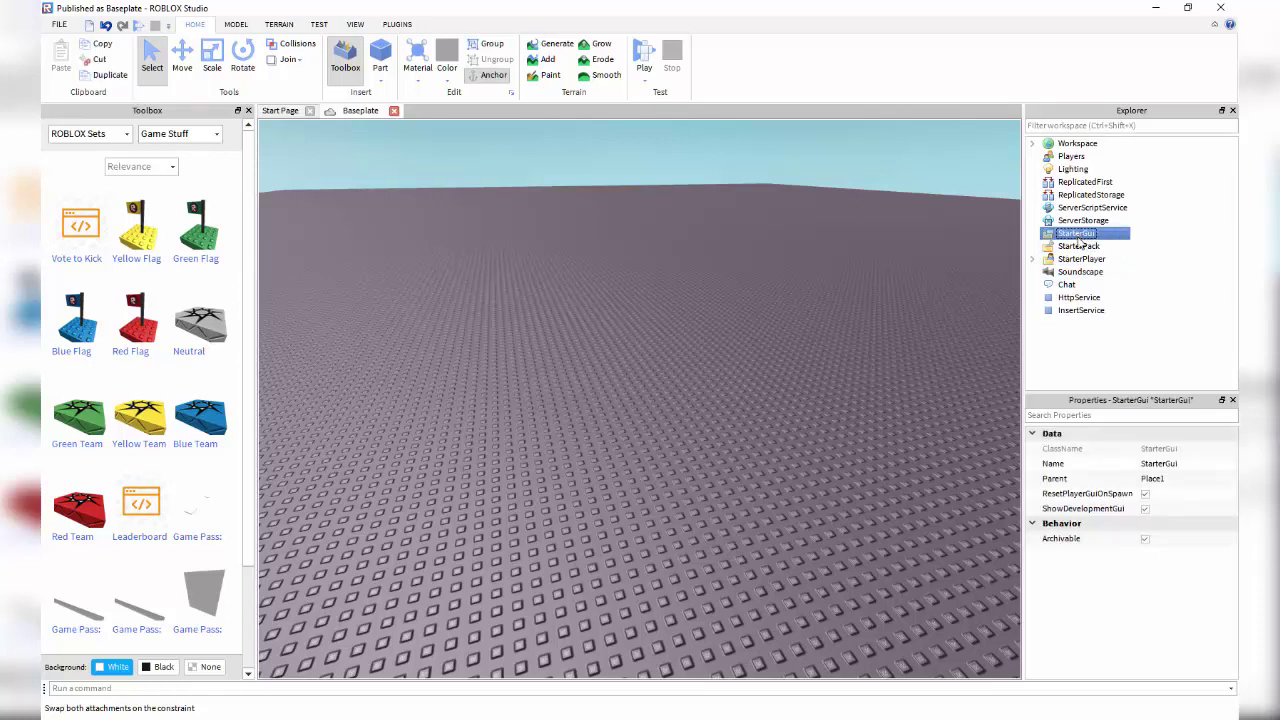
left_click(1084, 246)
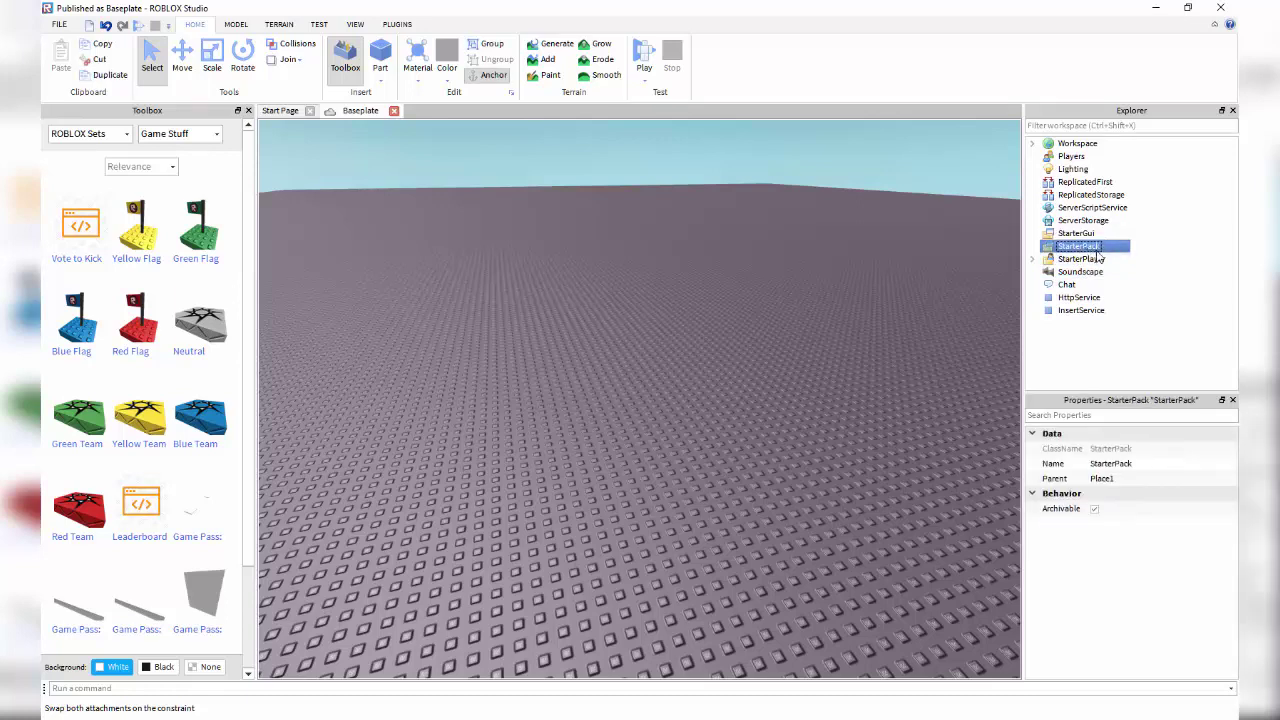
Inspect StarterPlayer's properties and its StarterCharacterScripts and StarterPlayerScripts folders, collapsing StarterPlayer when done.
left_click(1088, 262)
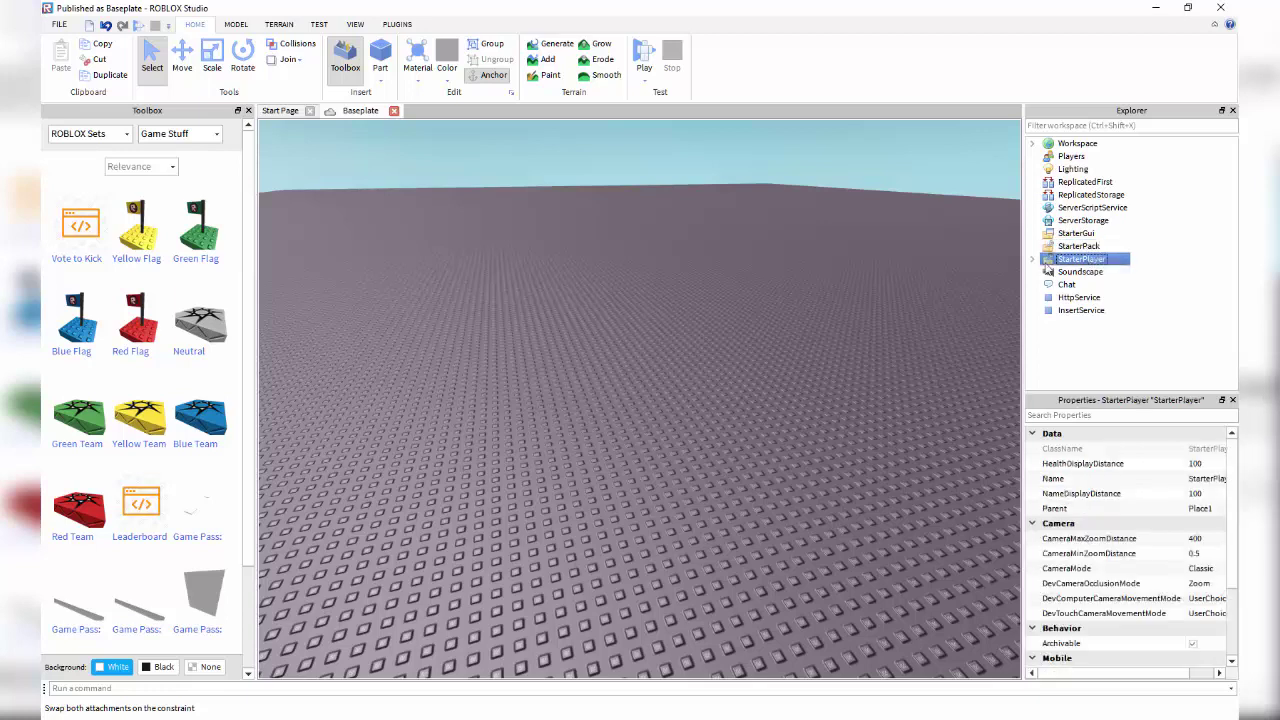
left_click(1034, 260)
left_click(1066, 272)
left_click(1075, 285)
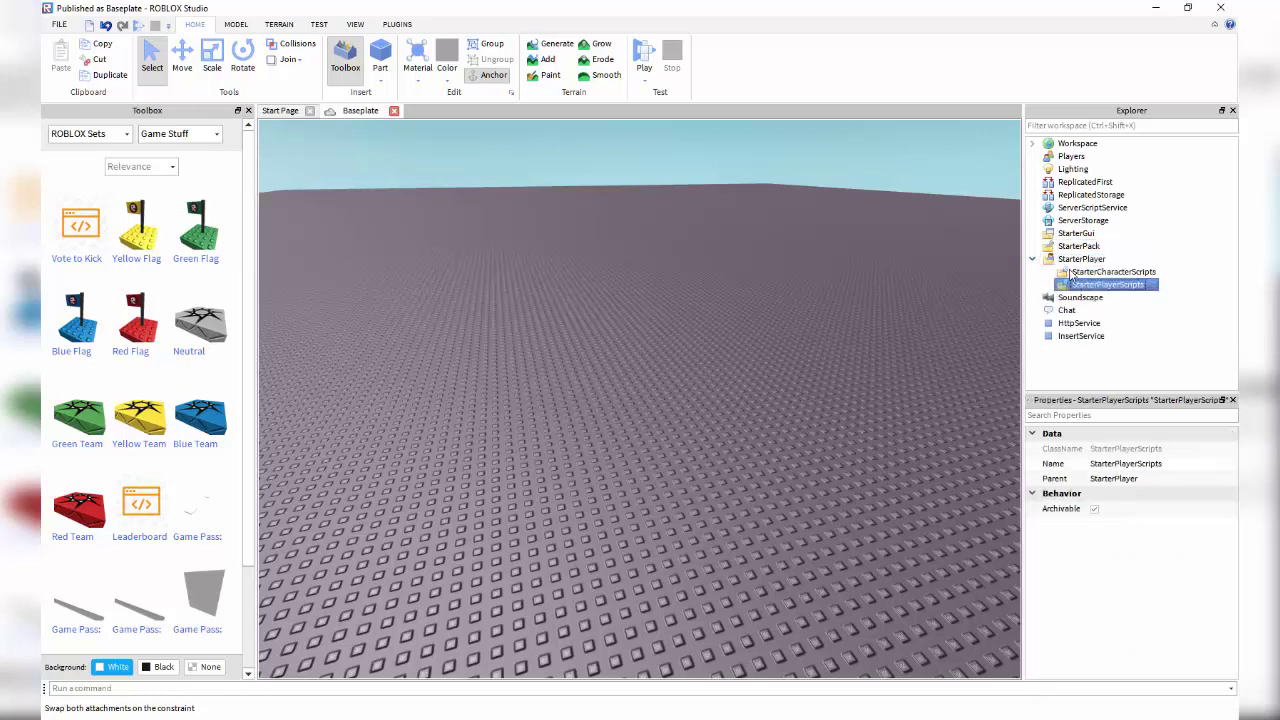
left_click(1068, 272)
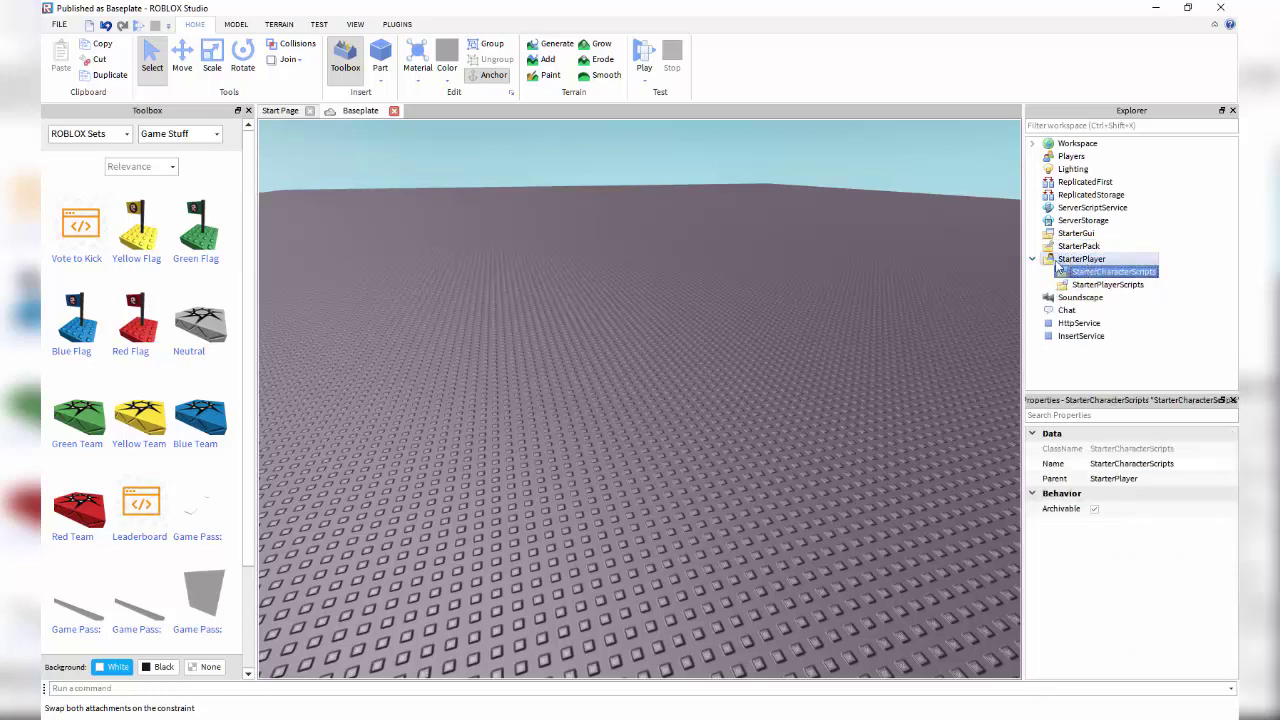
left_click(1088, 260)
left_click(1033, 259)
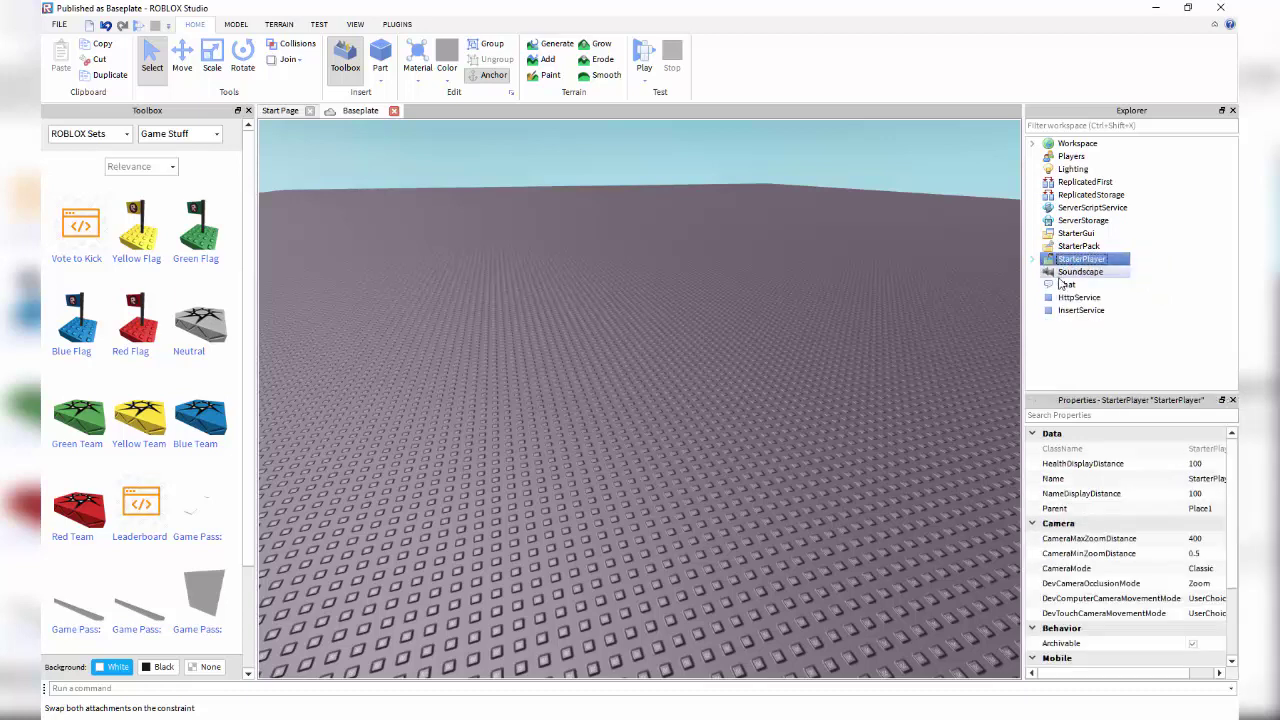
Inspect the properties of Soundscape, Chat, HttpService and InsertService, clearing the selection at the end.
left_click(1062, 273)
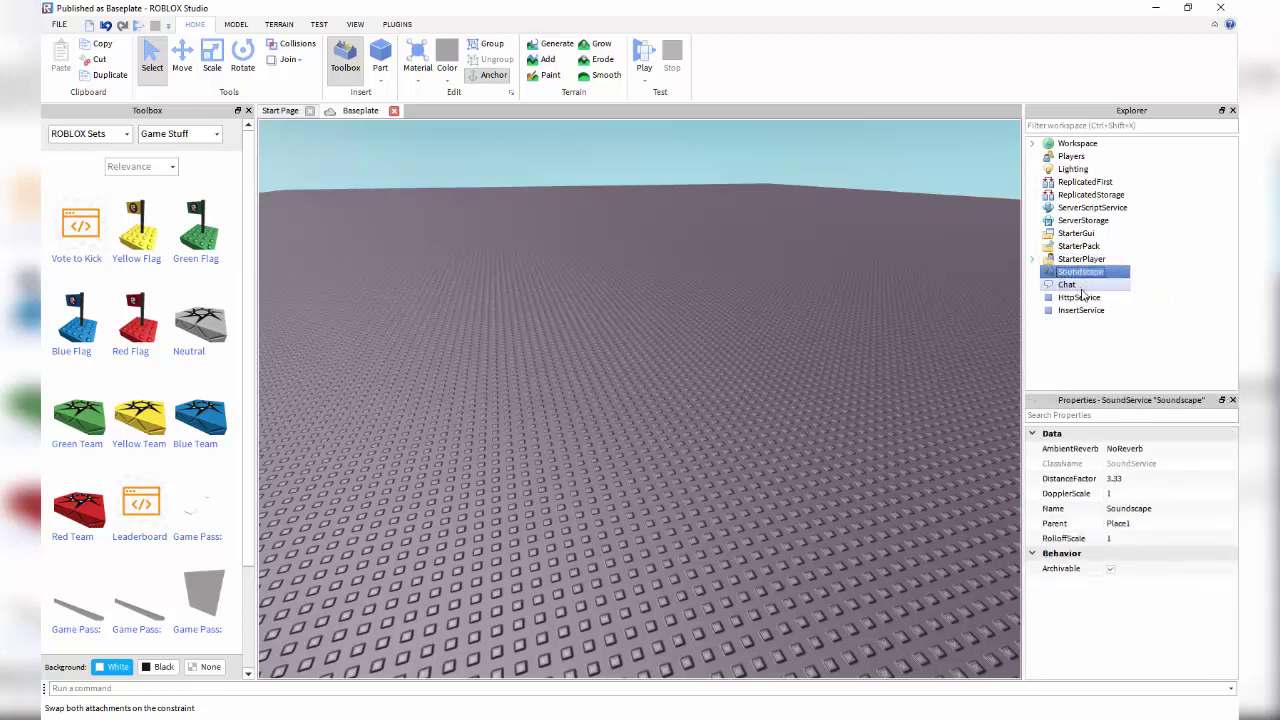
left_click(1093, 287)
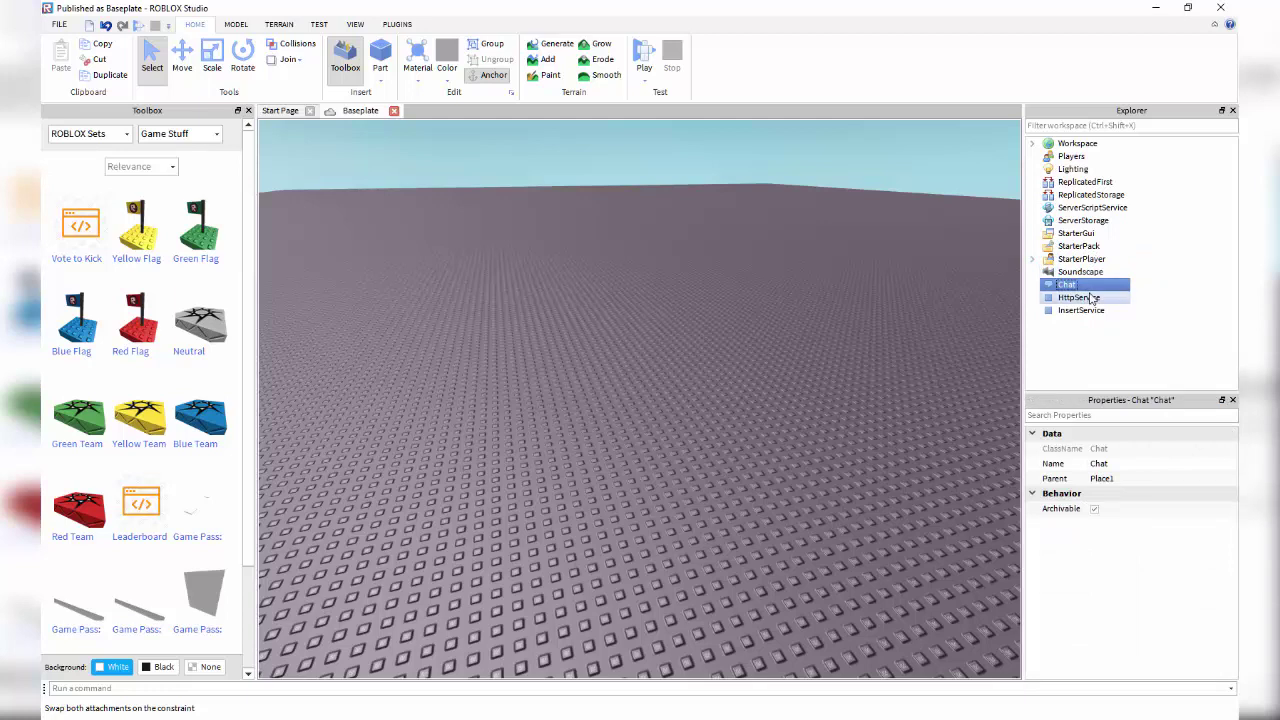
left_click(1095, 298)
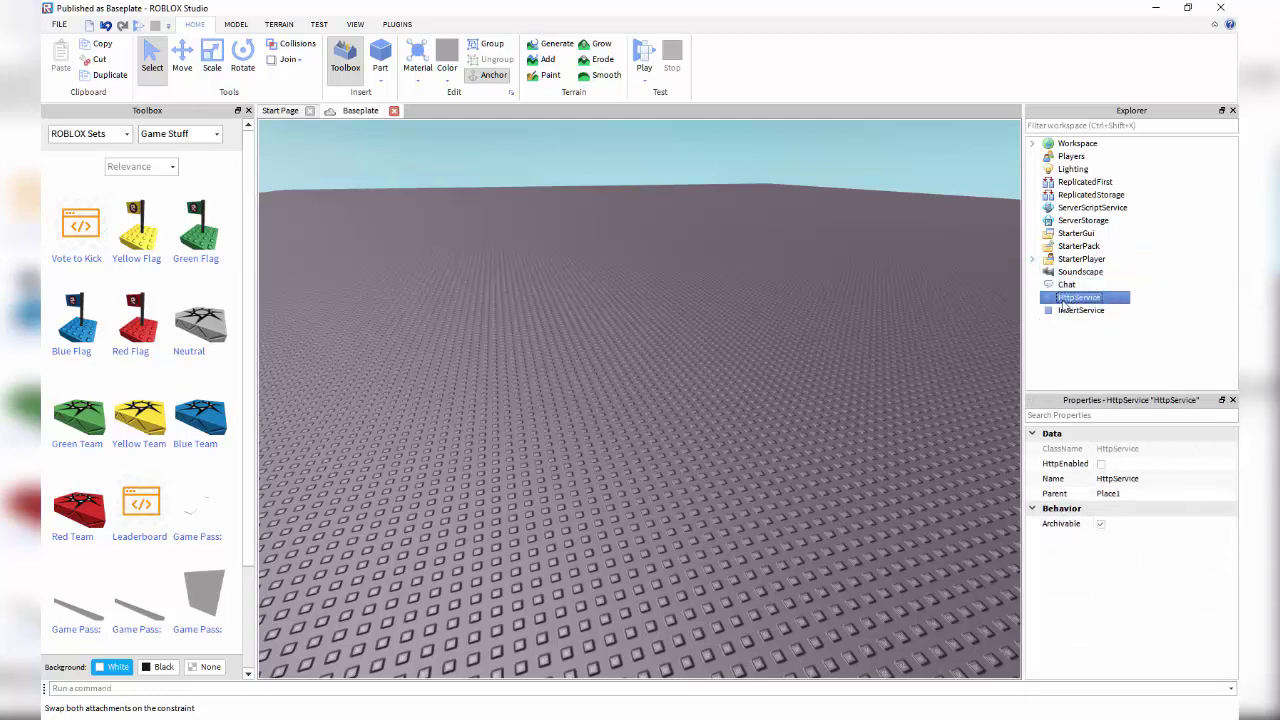
left_click(1177, 296)
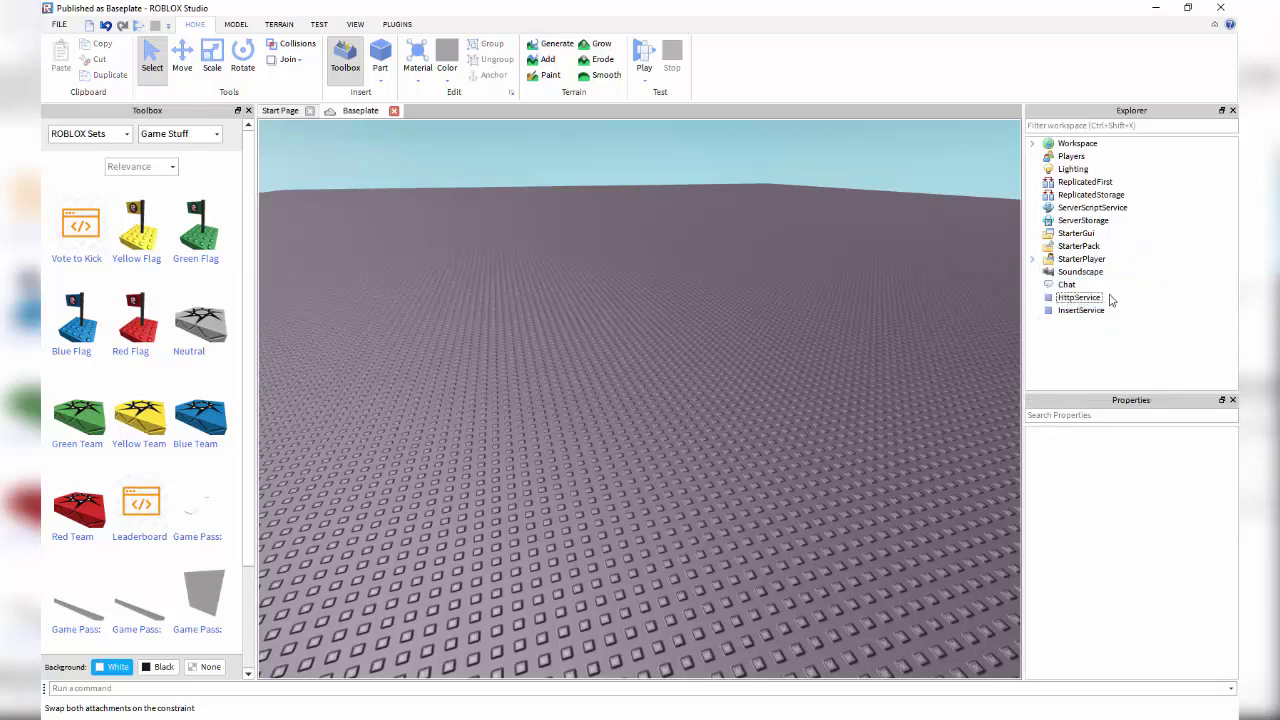
left_click(1109, 297)
left_click(1140, 297)
left_click(1125, 299)
left_click(1149, 317)
left_click(1120, 312)
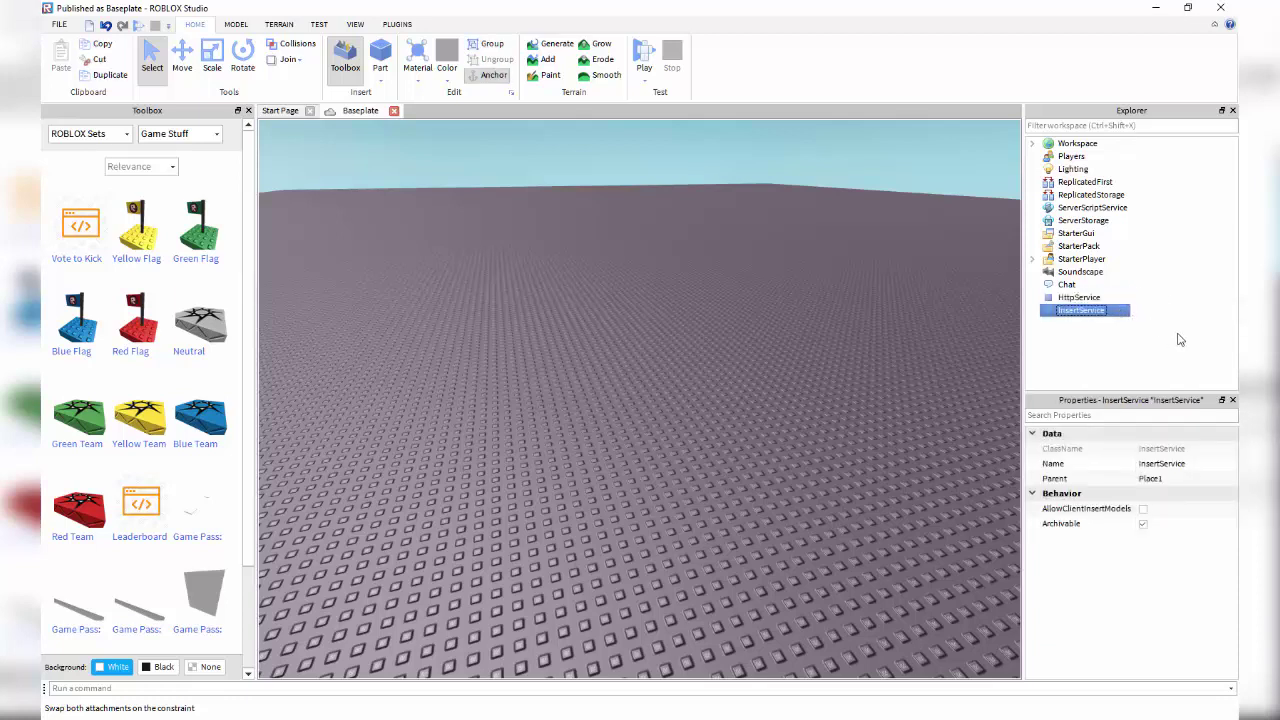
left_click(1166, 312)
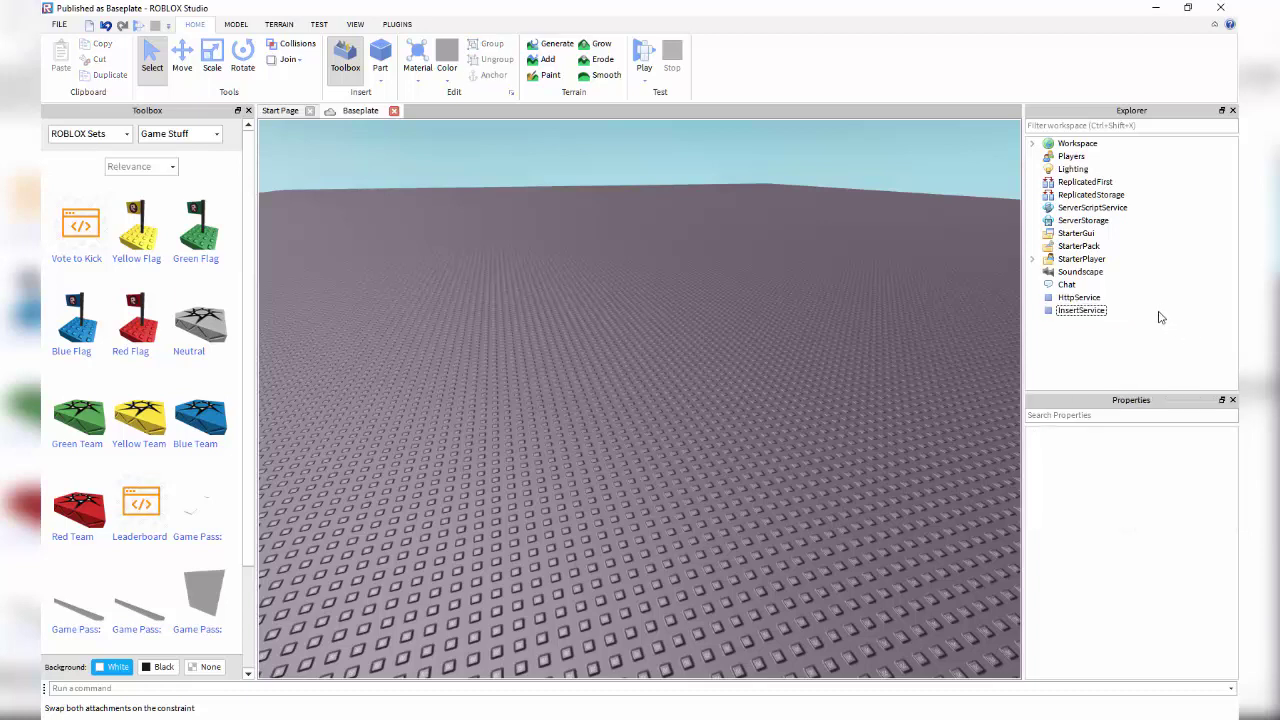
Select StarterPlayer, StarterPack and StarterGui together to point out the starter services.
left_click(1067, 262)
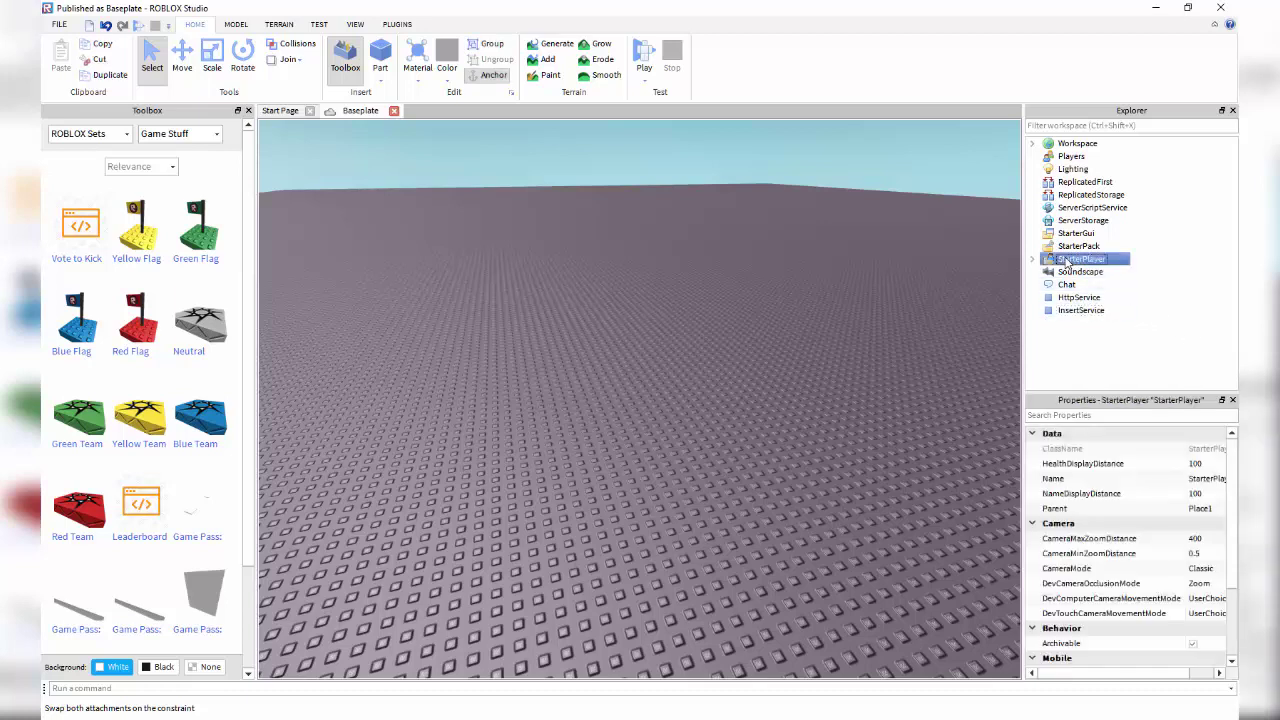
left_click(1076, 247, "ctrl")
left_click(1110, 234, "ctrl")
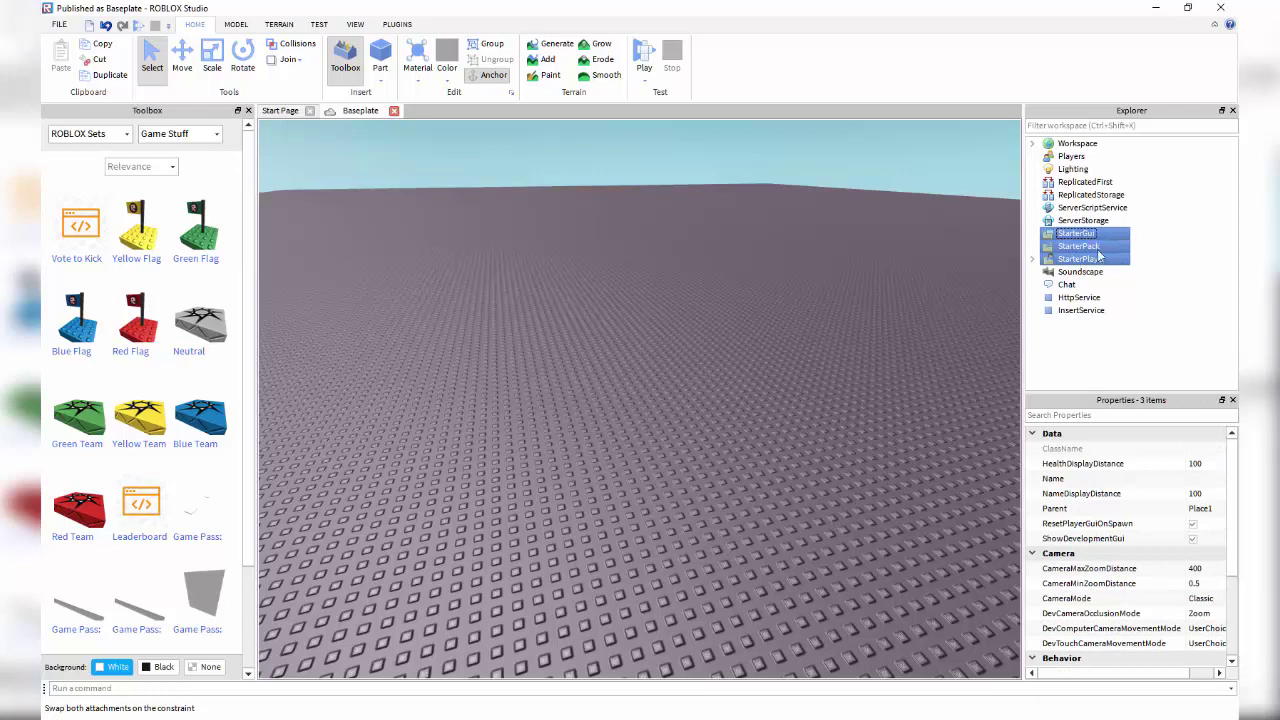
Review the Lighting and Workspace services and view the objects inside Workspace, collapsing it again.
left_click(1120, 168)
left_click(1073, 169)
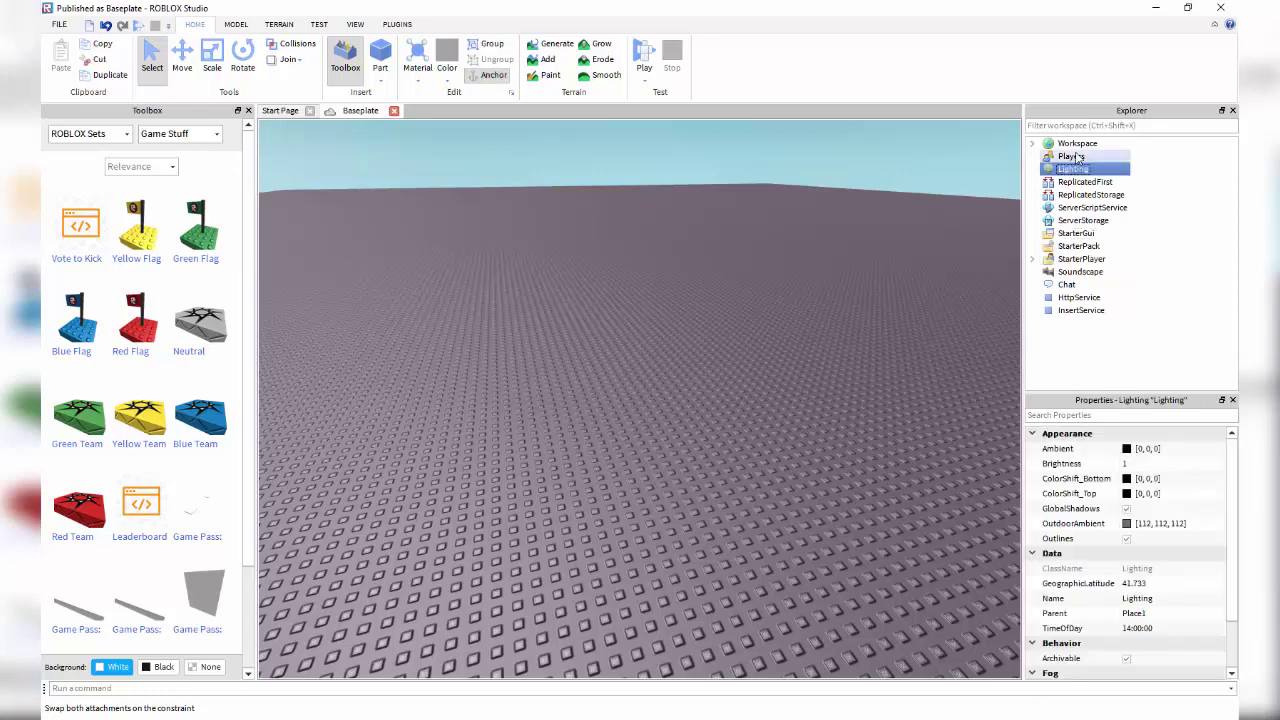
left_click(1077, 143)
left_click(1080, 145, "ctrl")
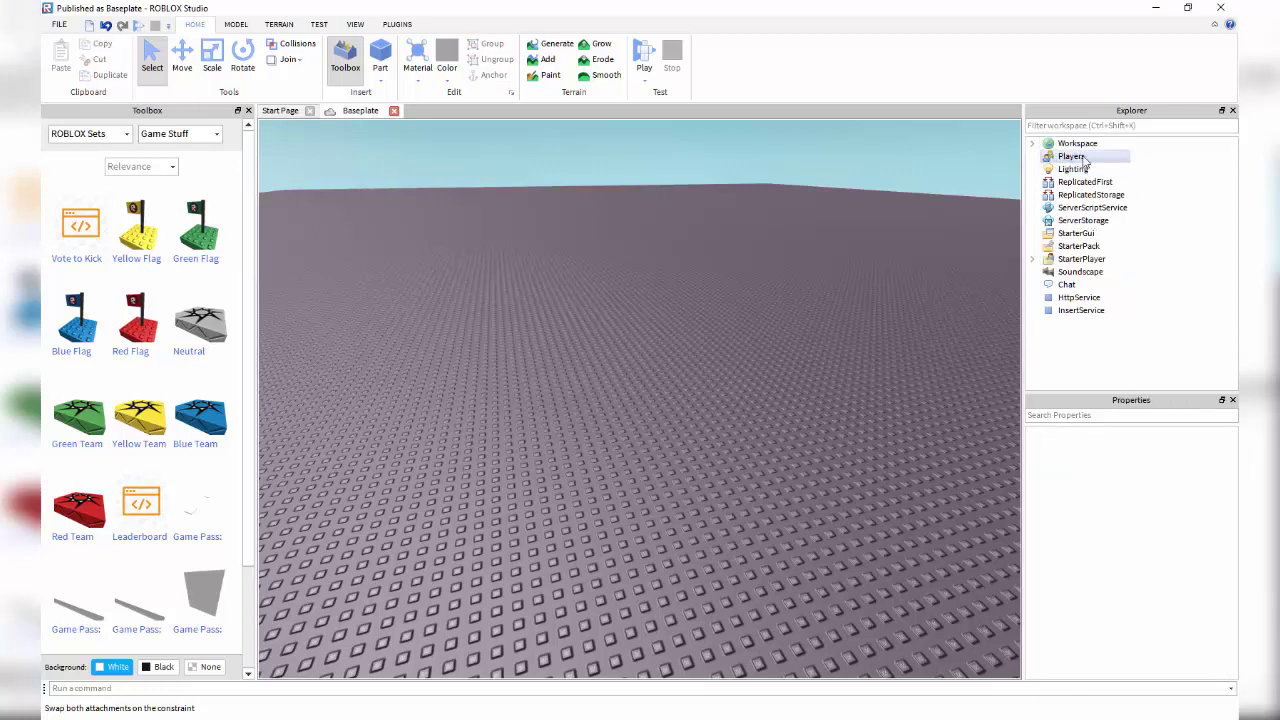
double_click(1046, 144)
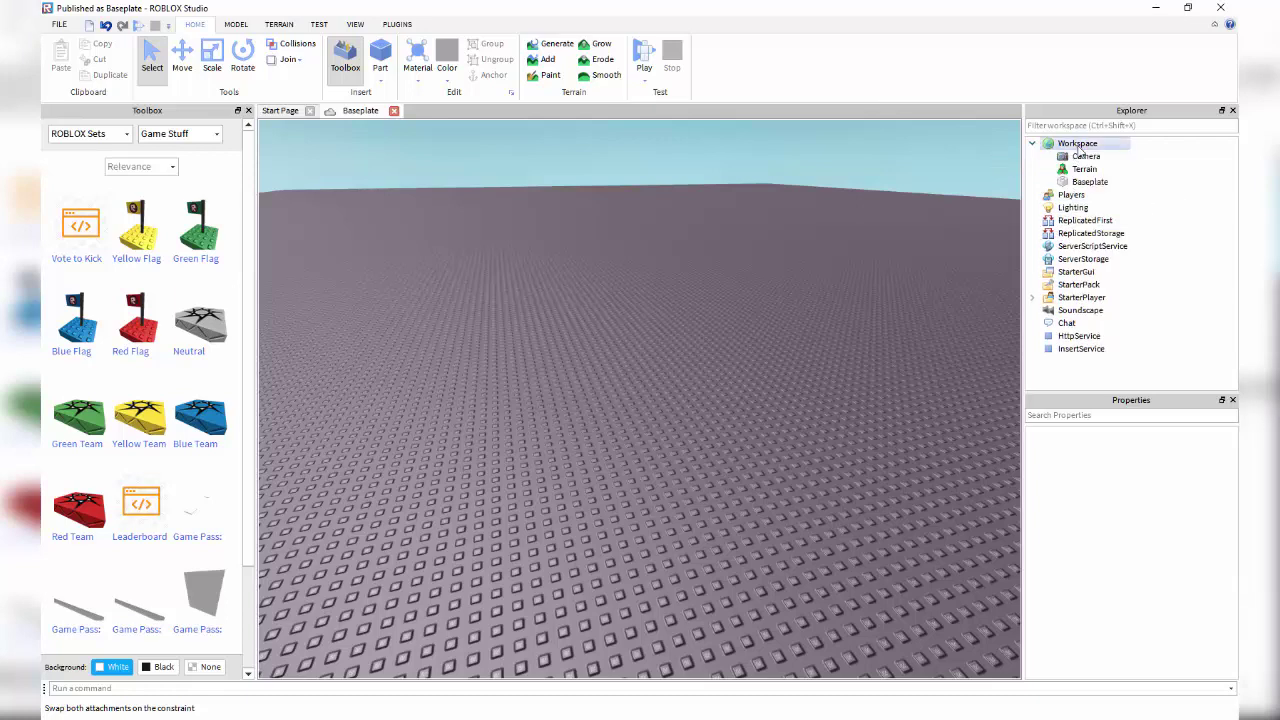
left_click(1168, 172)
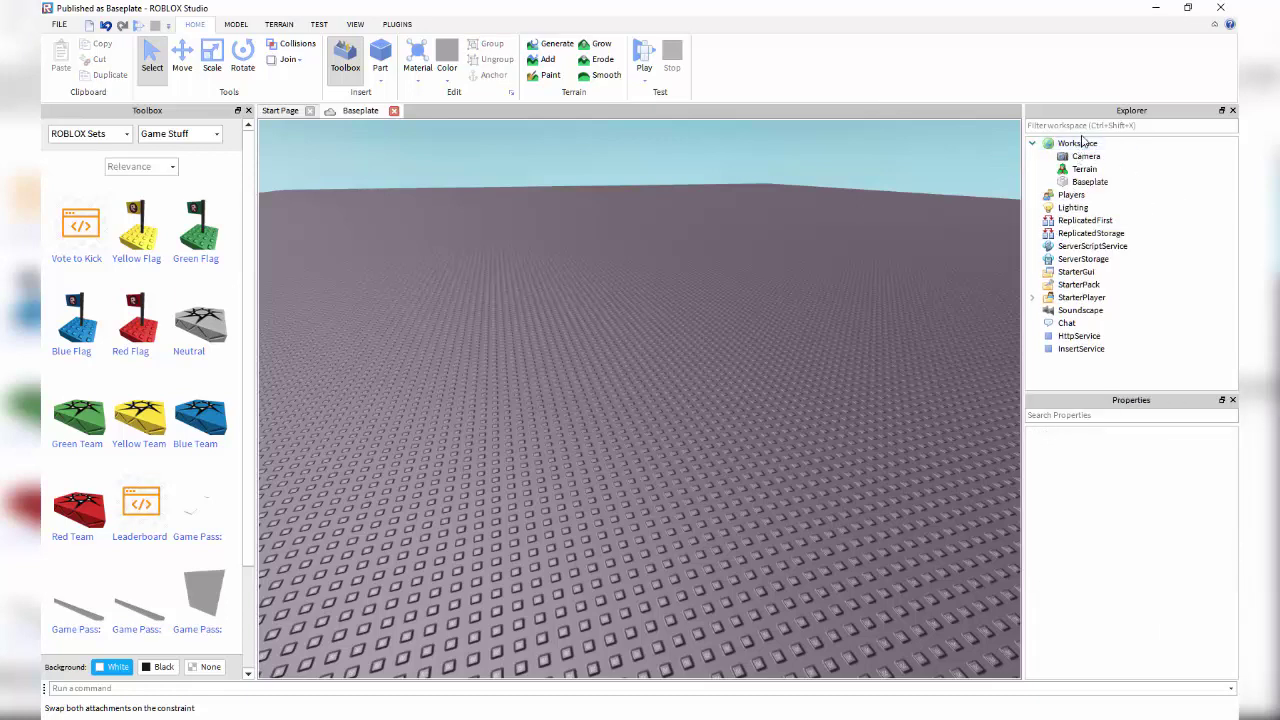
left_click(1032, 143)
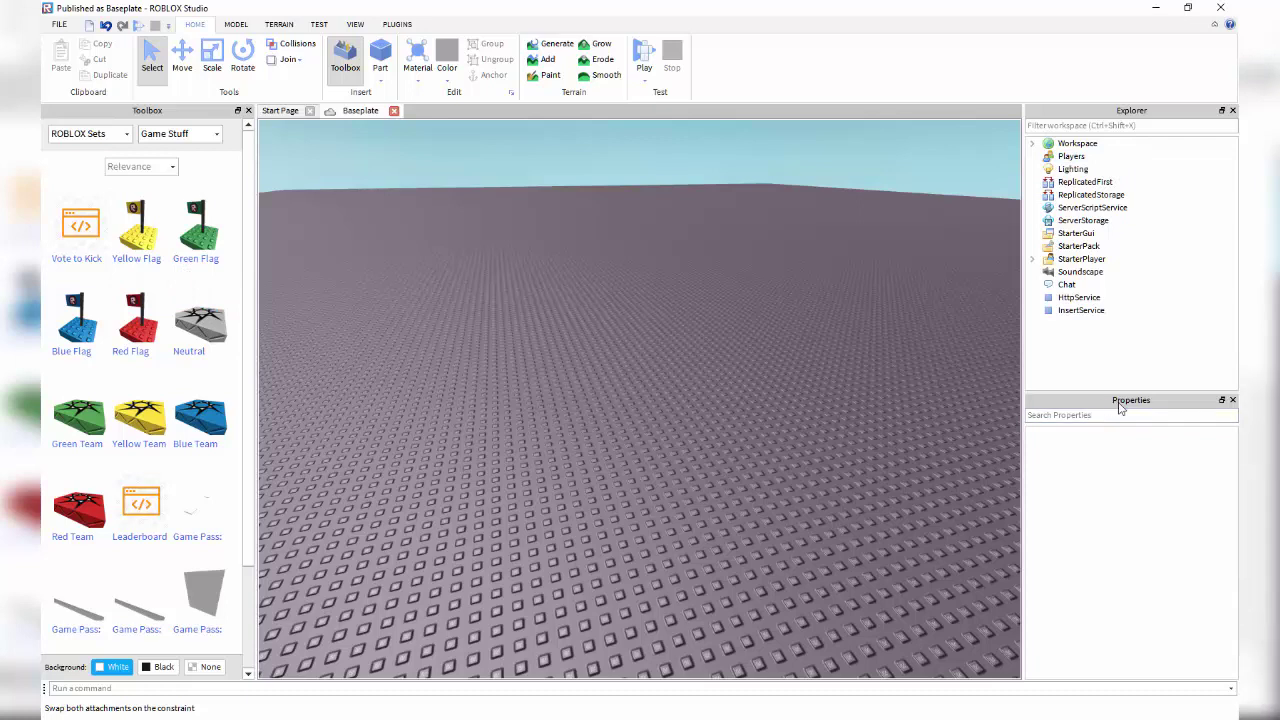
Expand Workspace and select the Baseplate to show its properties.
left_click_drag(1120, 405, 1127, 169)
left_click(1045, 143)
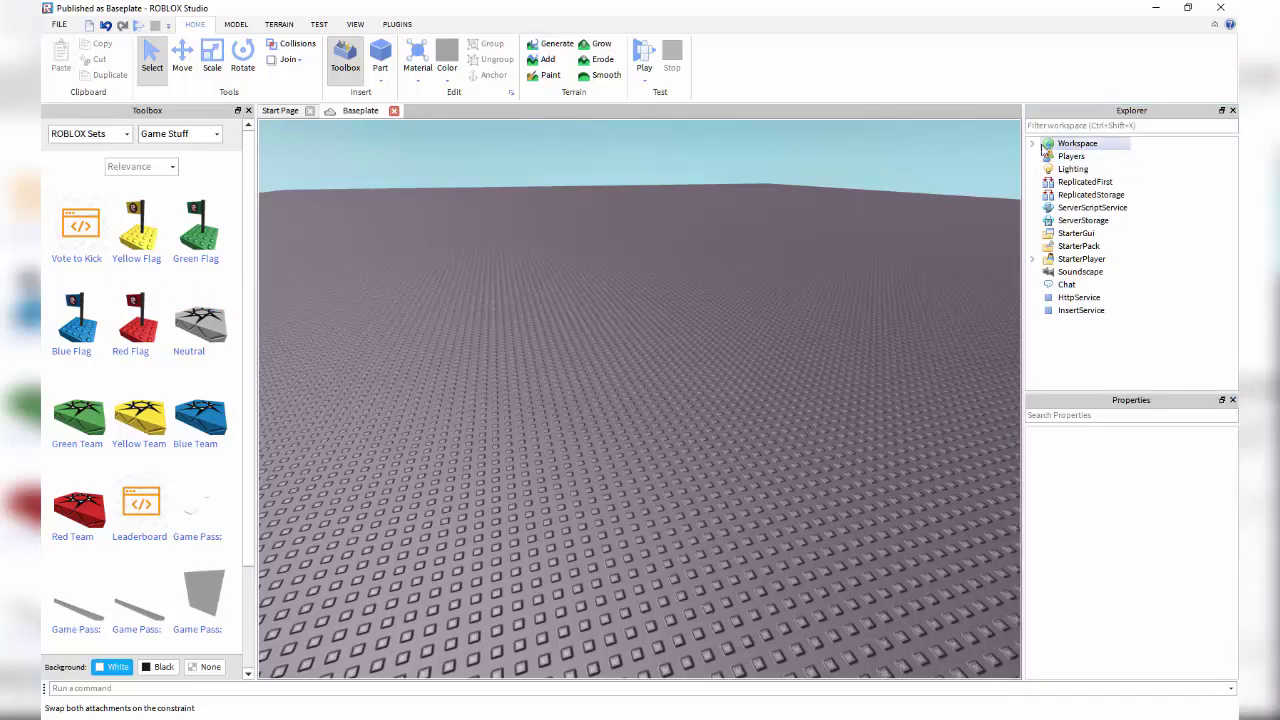
left_click(1032, 143)
left_click(1086, 182)
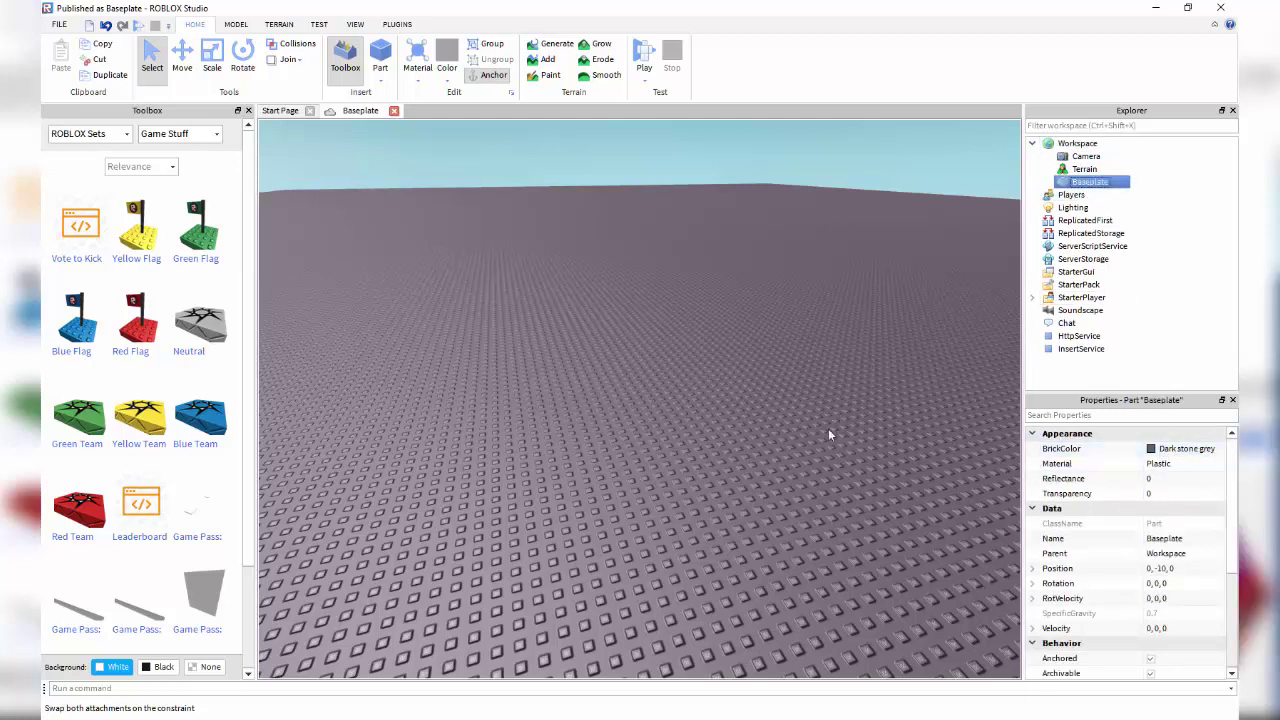
Try out other brick colors on the Baseplate, returning its BrickColor to Dark stone grey.
left_click(1185, 448)
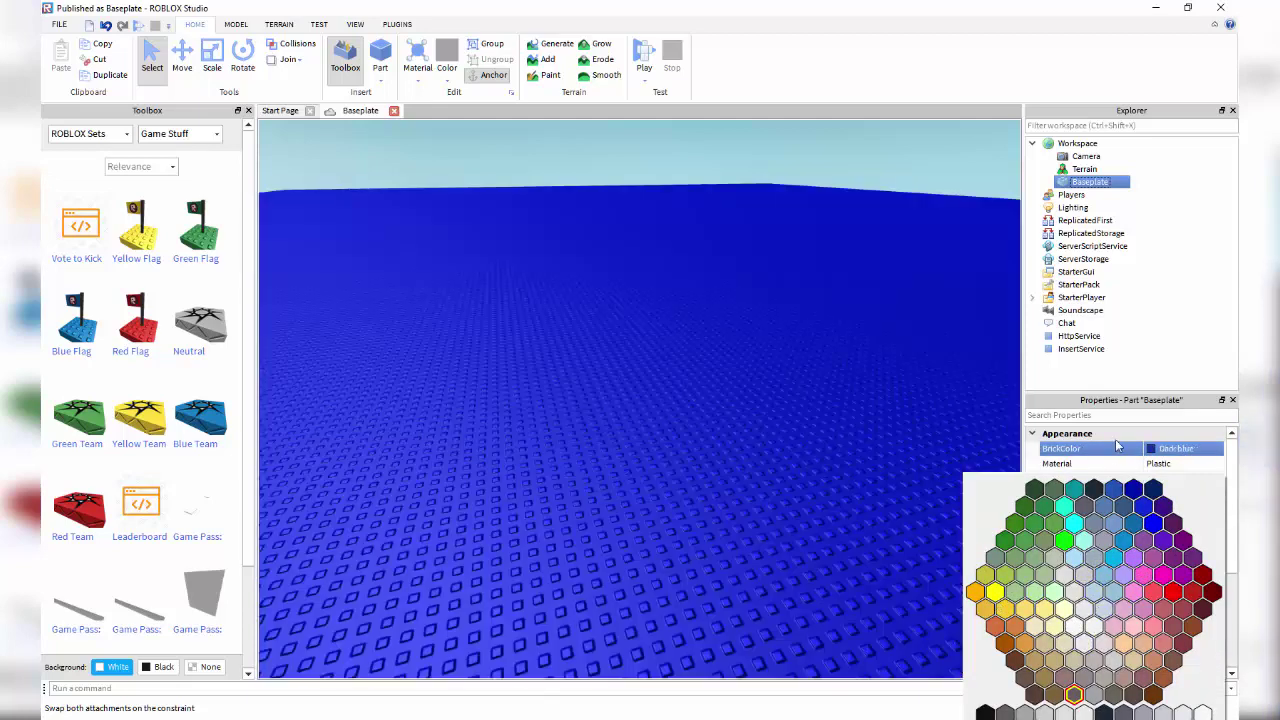
left_click(1094, 660)
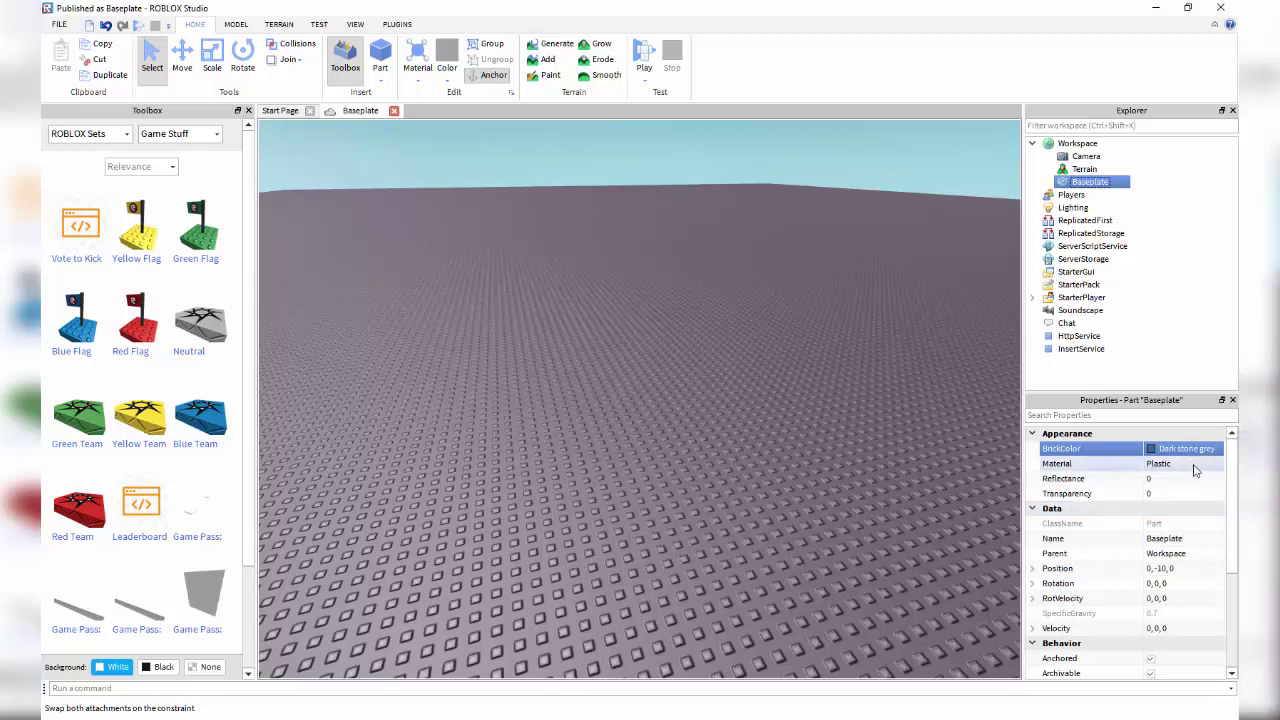
Set the Baseplate's Material to Grass.
left_click(1195, 465)
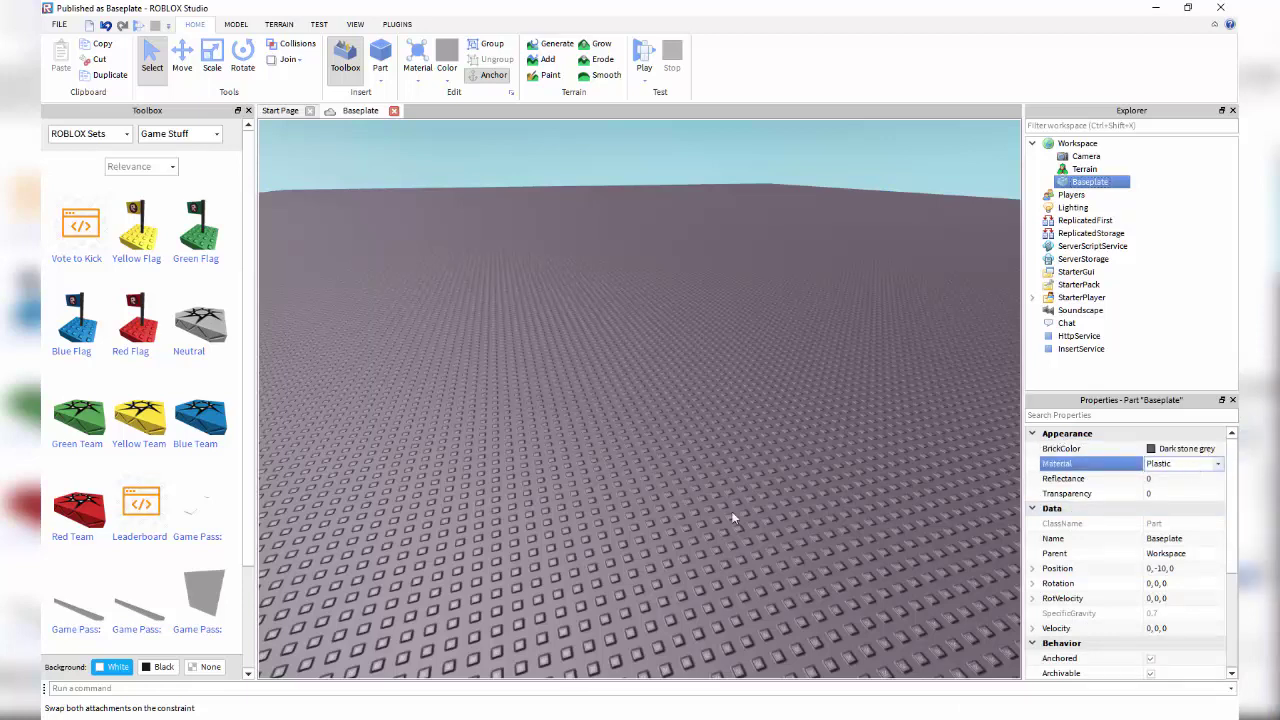
left_click(1175, 465)
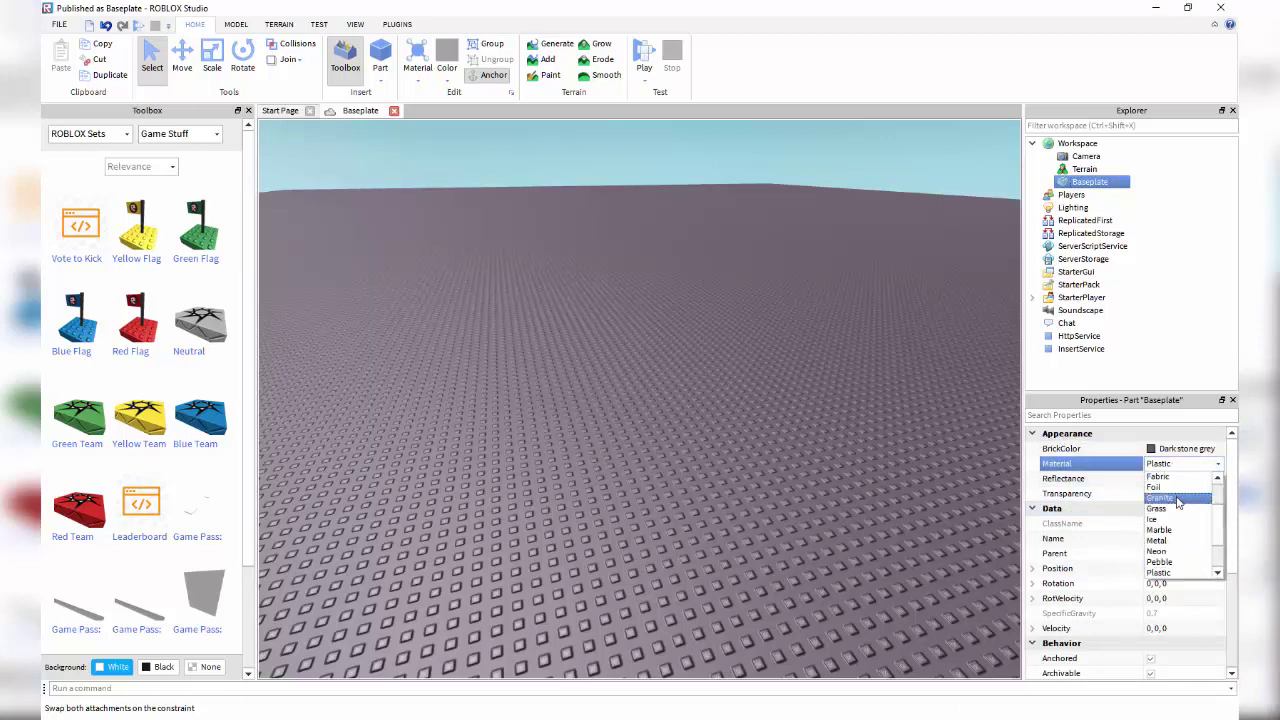
scroll(1176, 480, "down", 2)
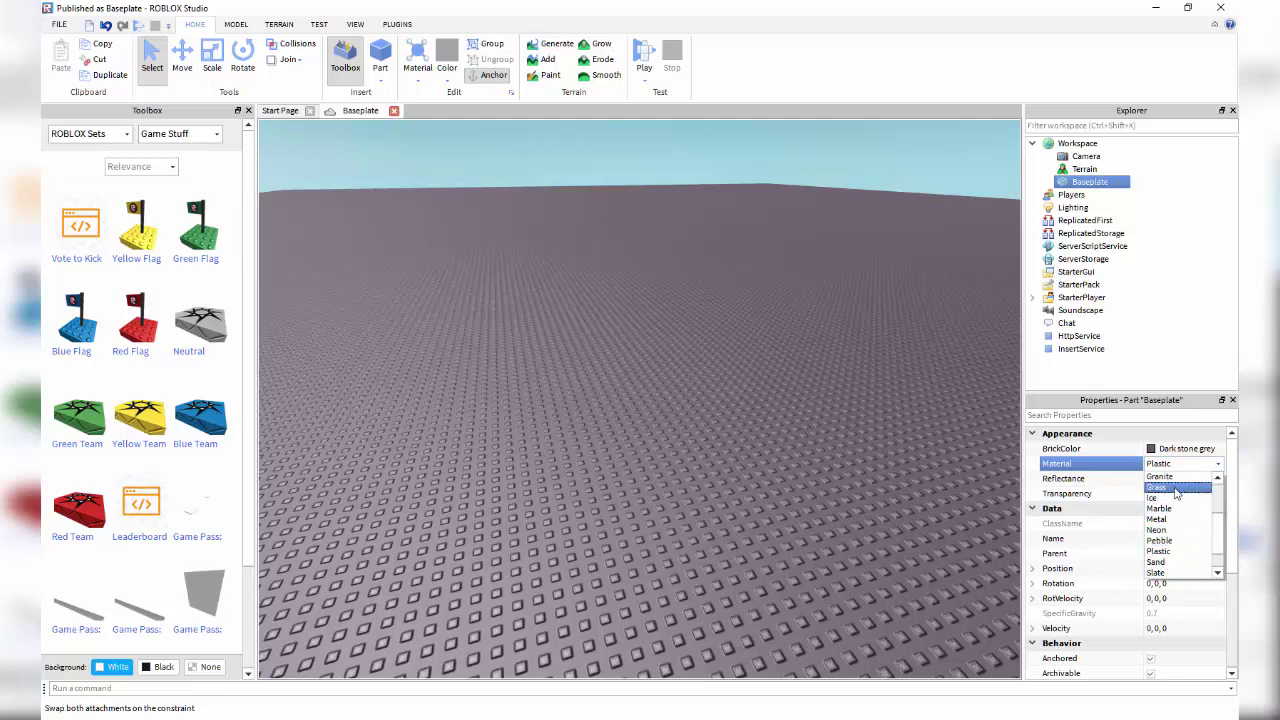
left_click(1178, 488)
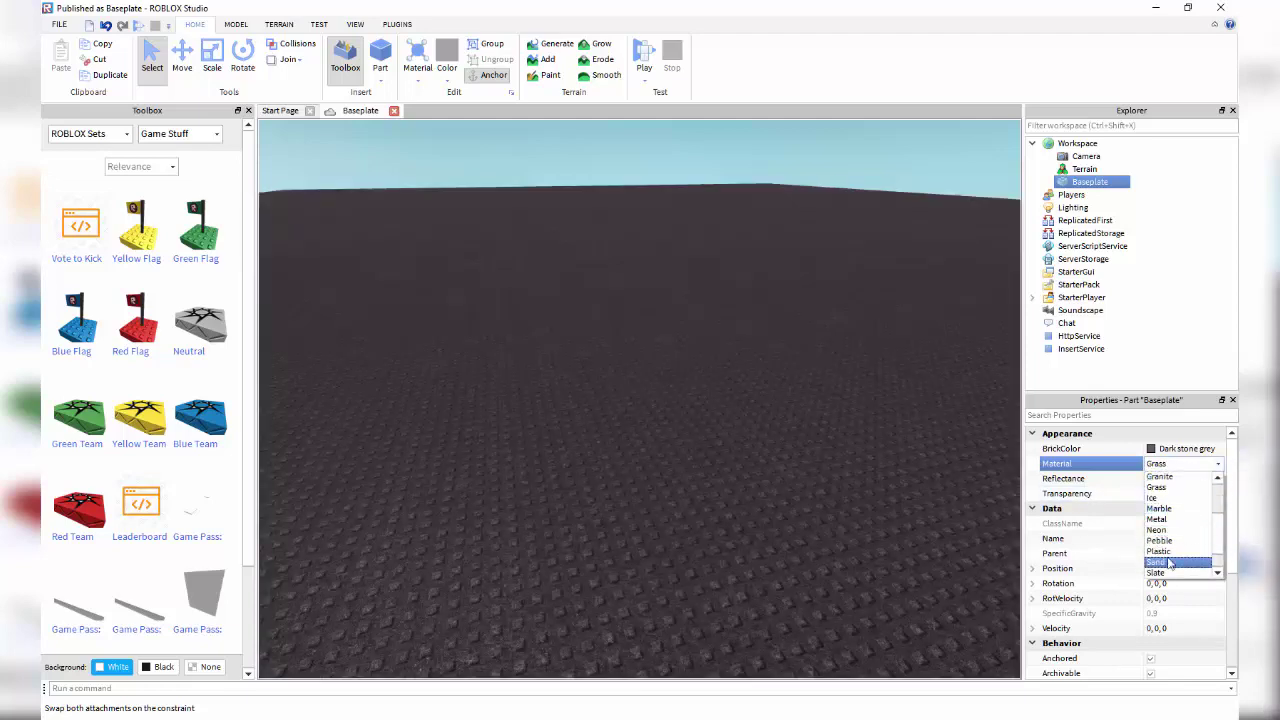
scroll(1179, 566, "down", 1)
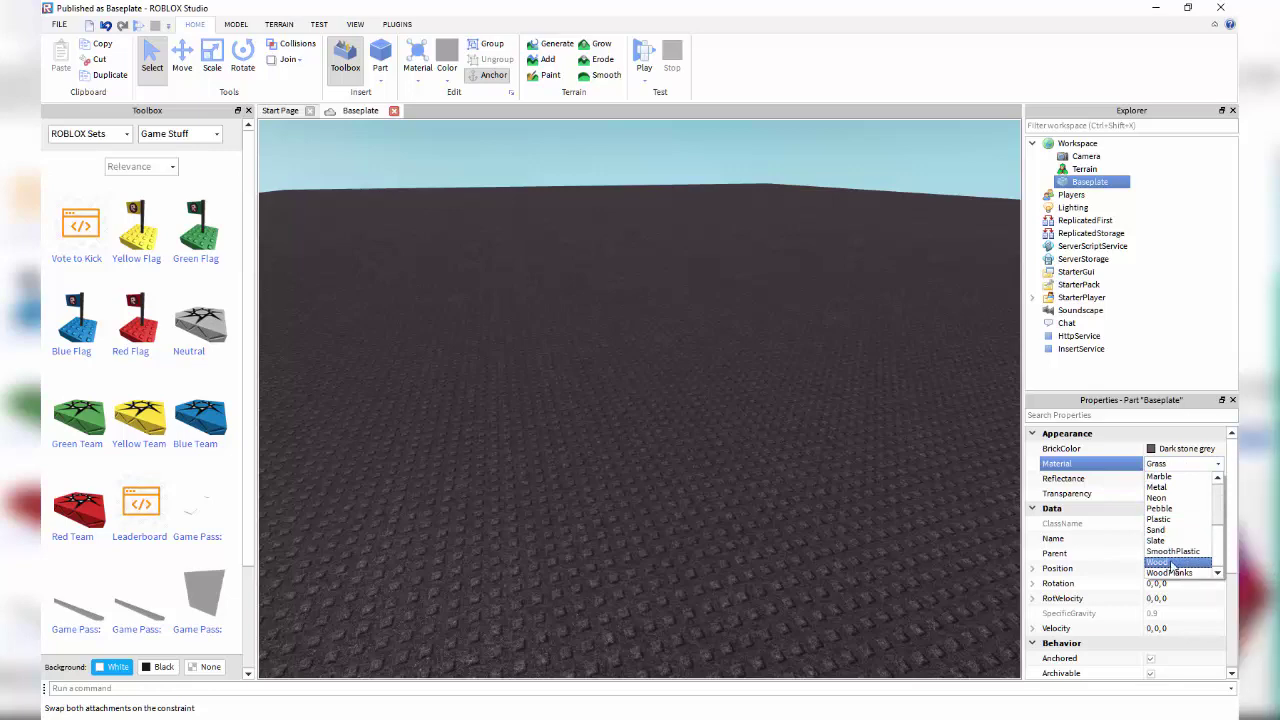
Change the Baseplate's BrickColor to Daisy orange.
left_click(1167, 448)
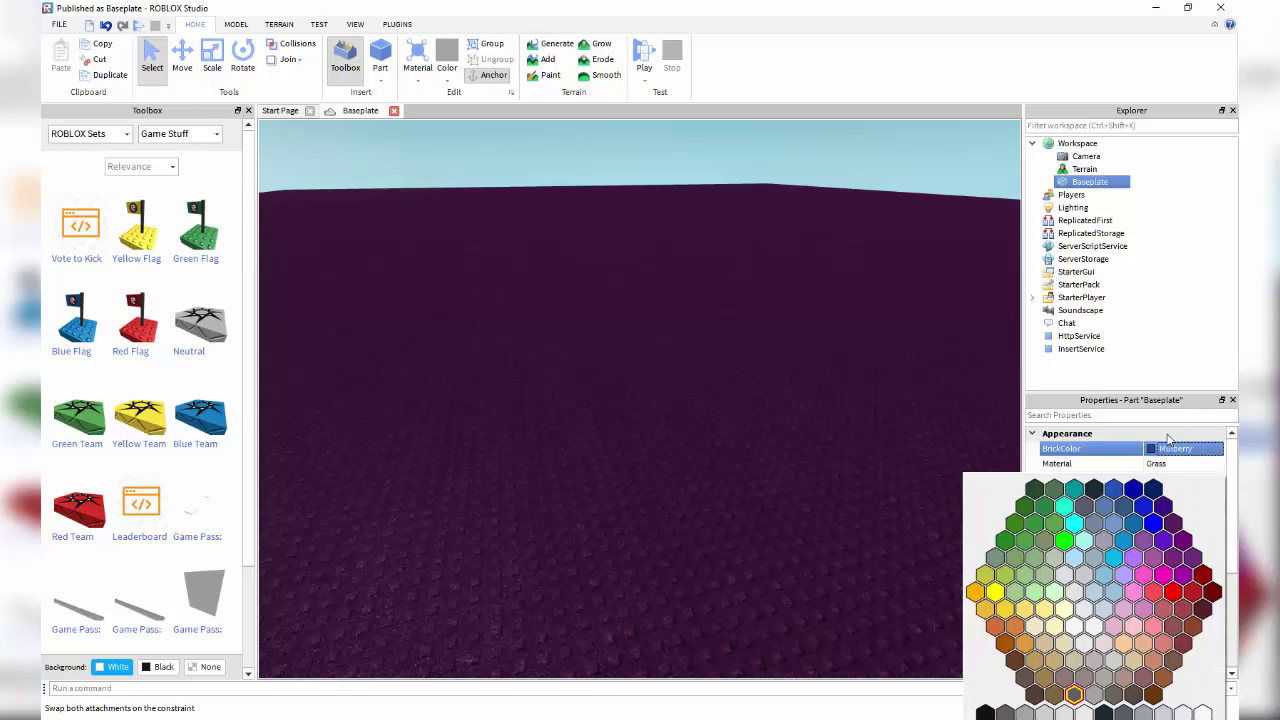
left_click(1150, 456)
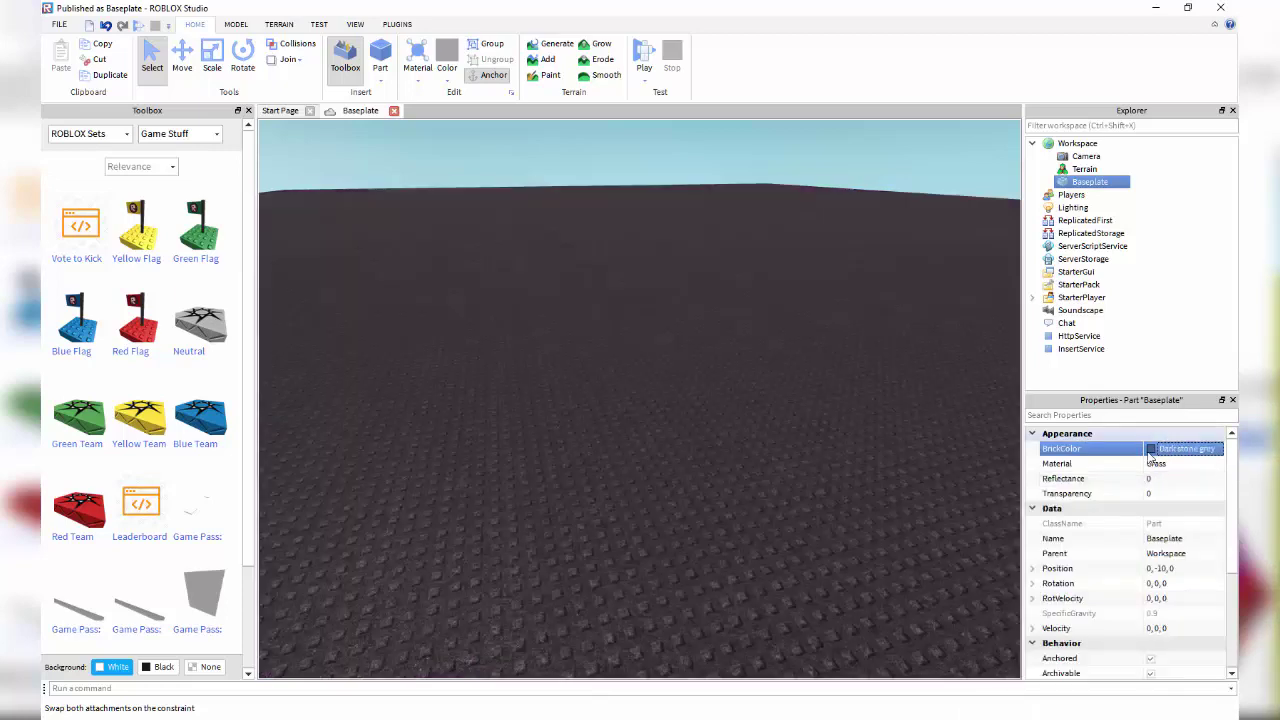
left_click(1150, 456)
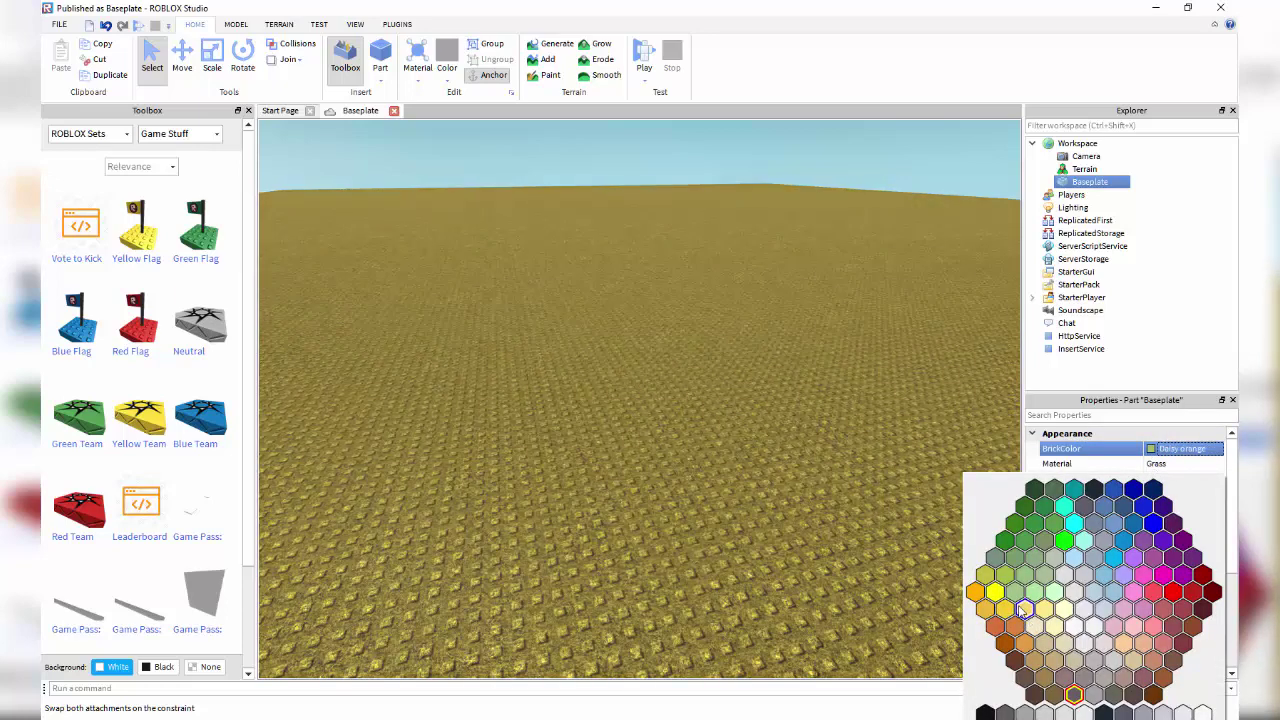
left_click(1025, 614)
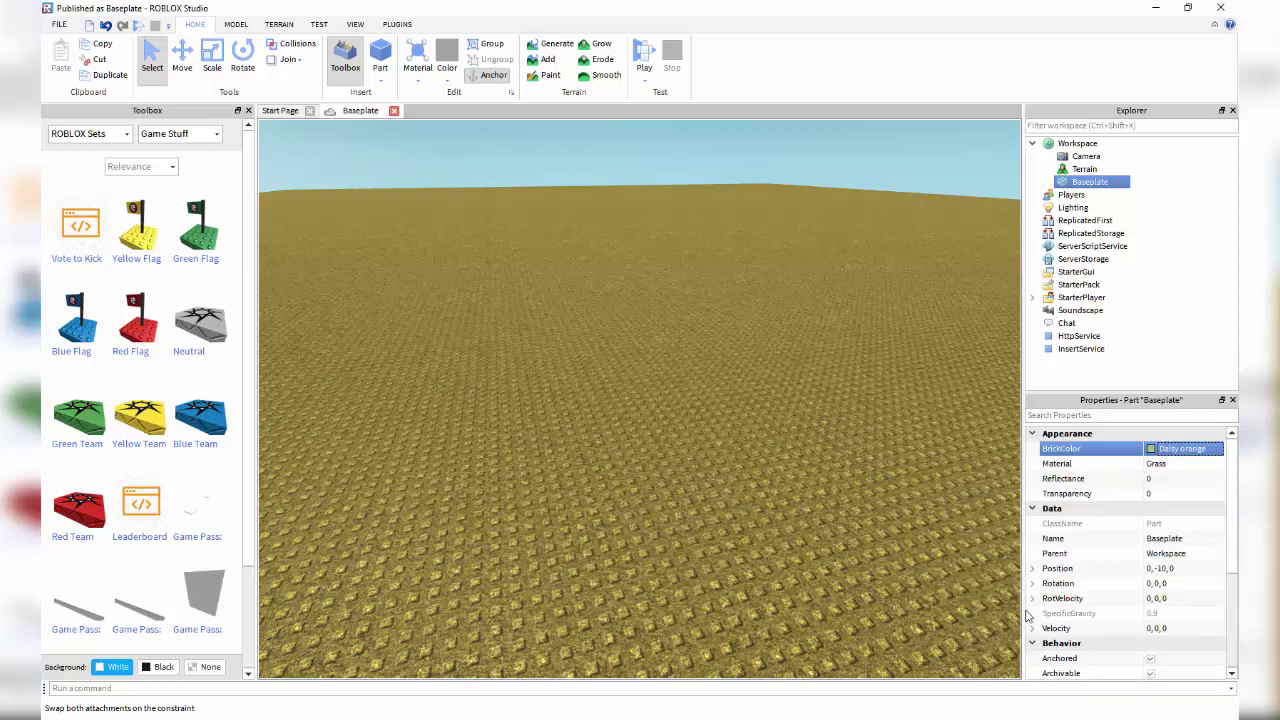
left_click(1151, 434)
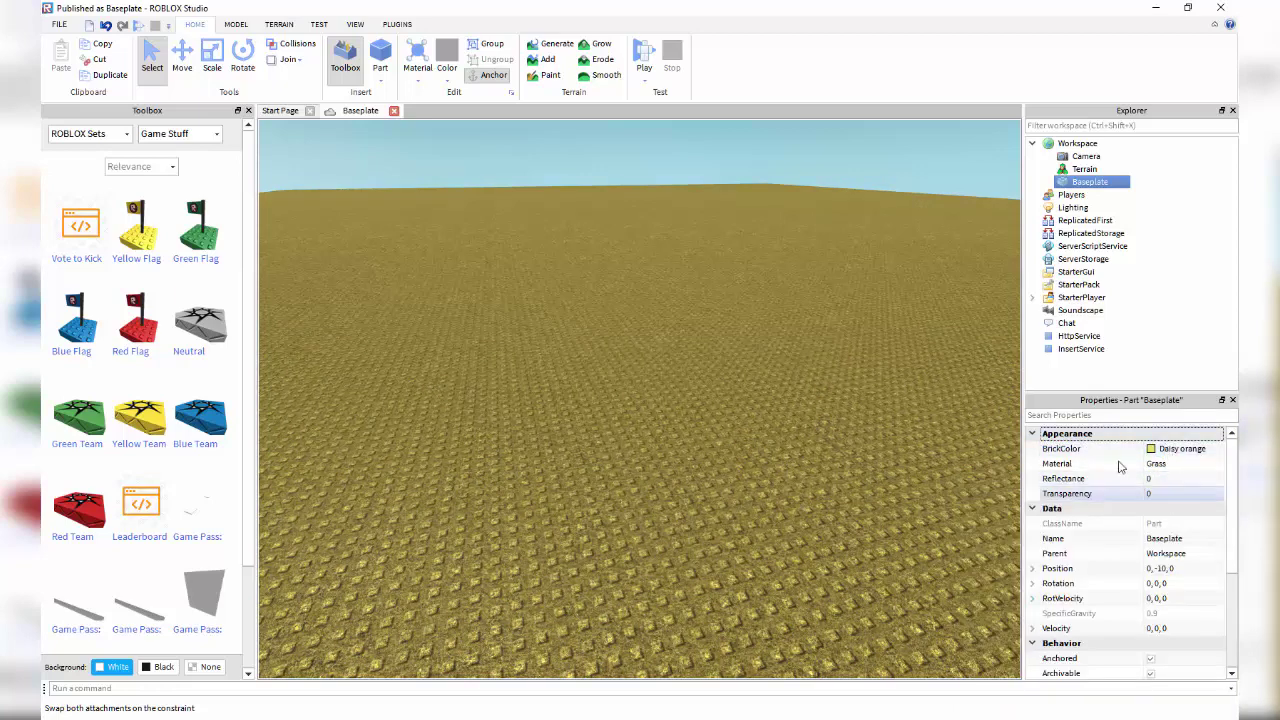
Set the Baseplate's Reflectance to 0.5 and its Material to Plastic, and inspect the surface up close.
left_click(1166, 479)
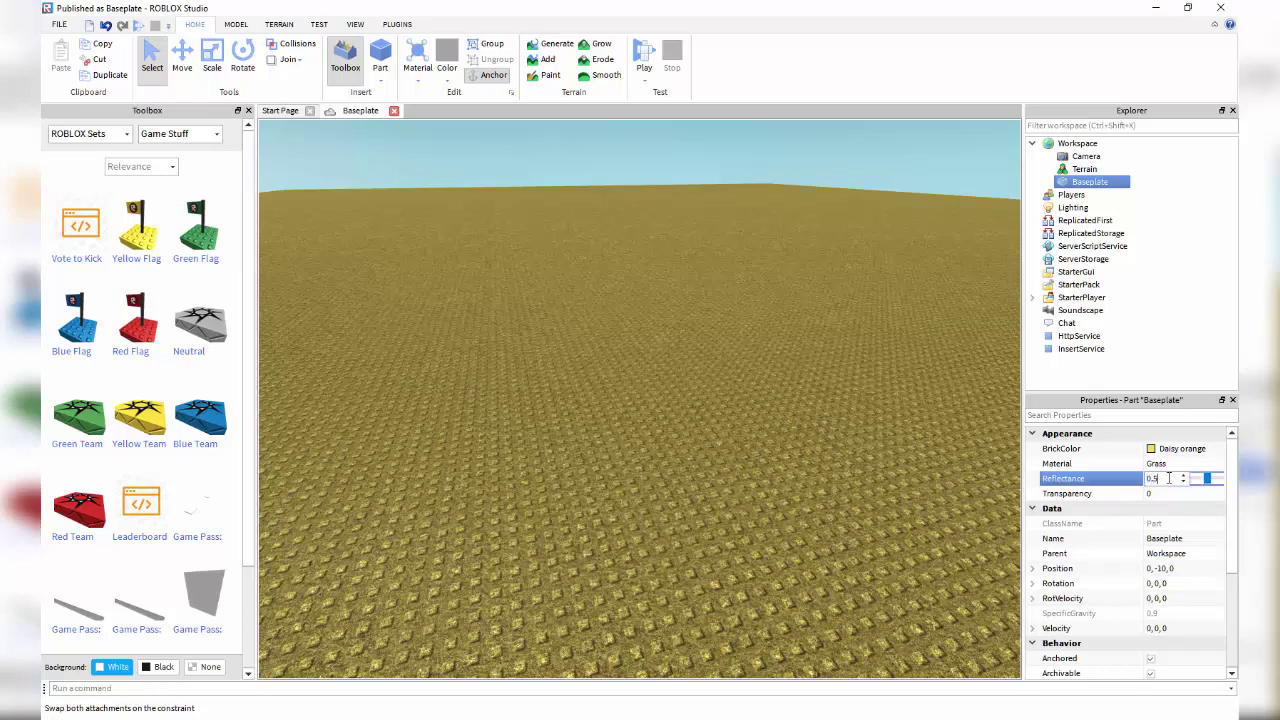
double_click(1168, 478)
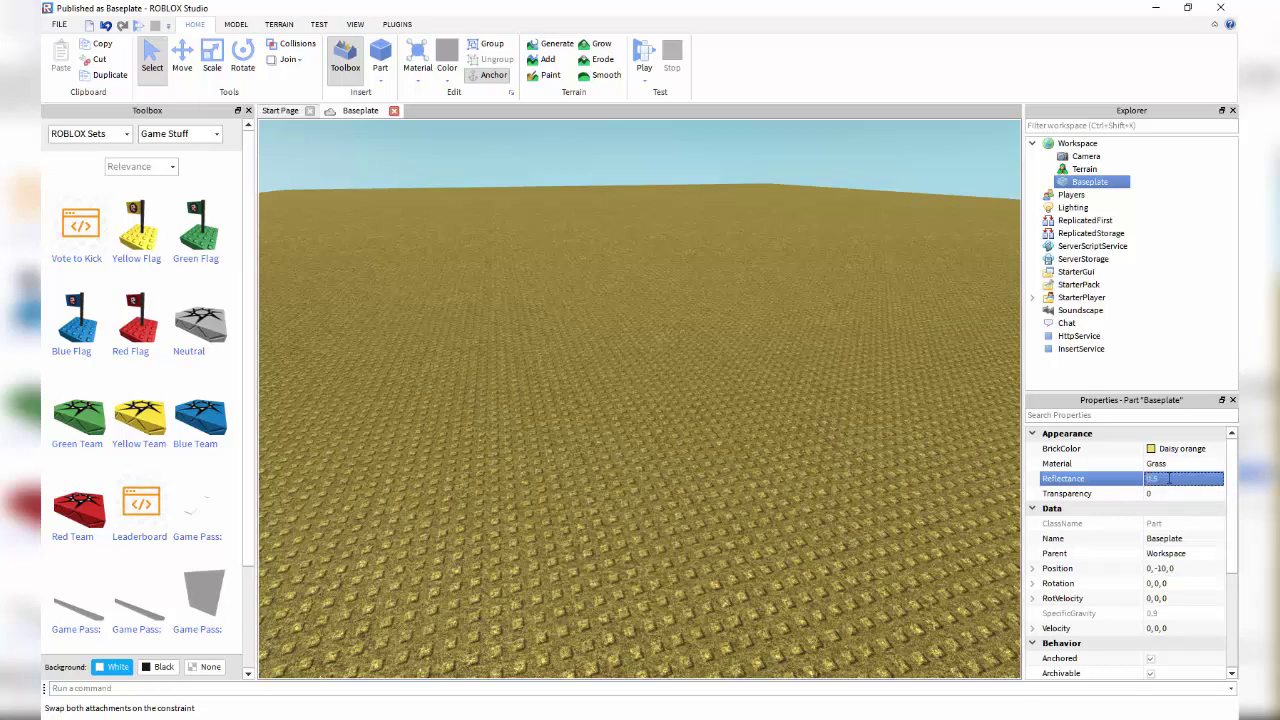
left_click(1185, 463)
scroll(1180, 505, "down", 4)
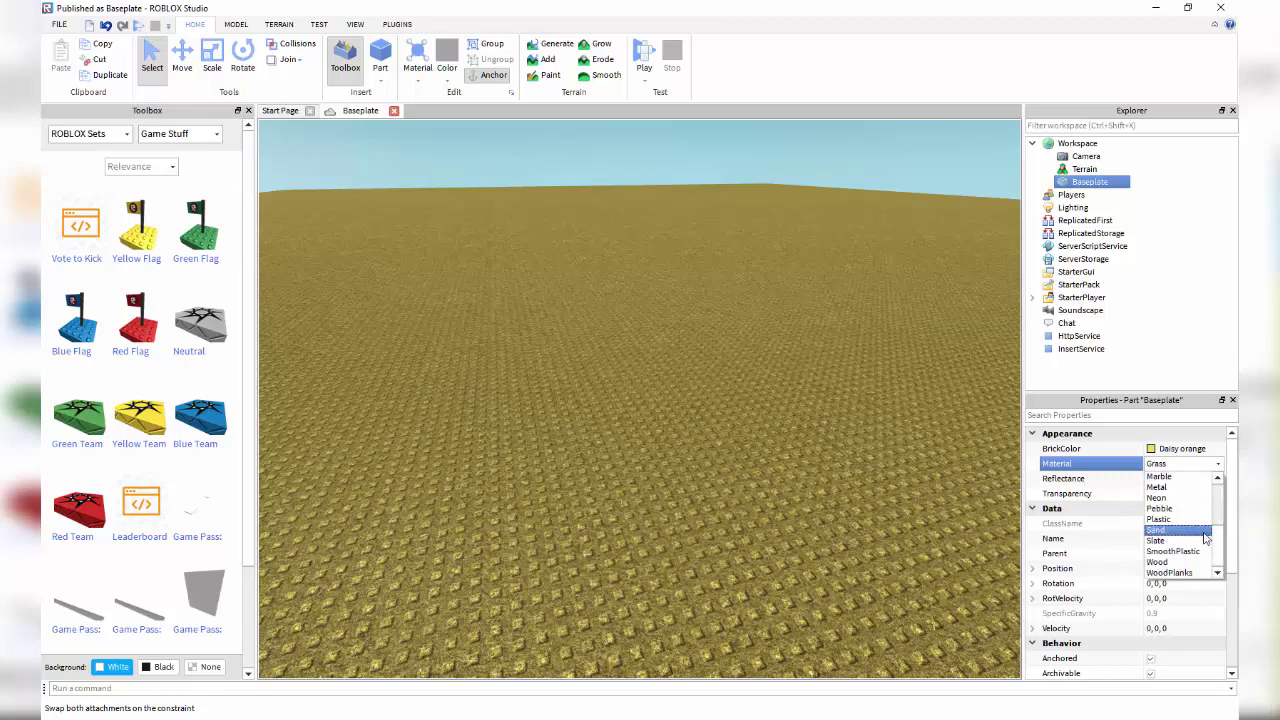
left_click(1163, 520)
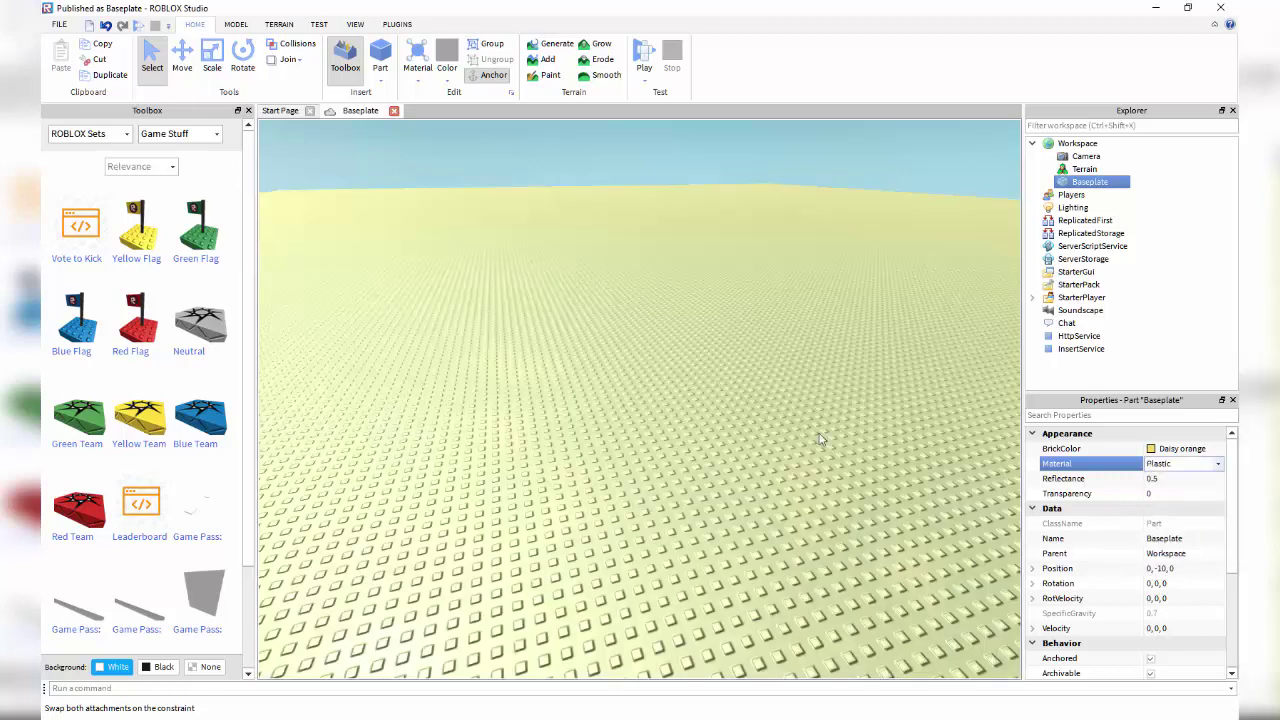
left_click(759, 321)
right_click_drag(759, 321, 768, 321)
scroll(768, 322, "up", 3)
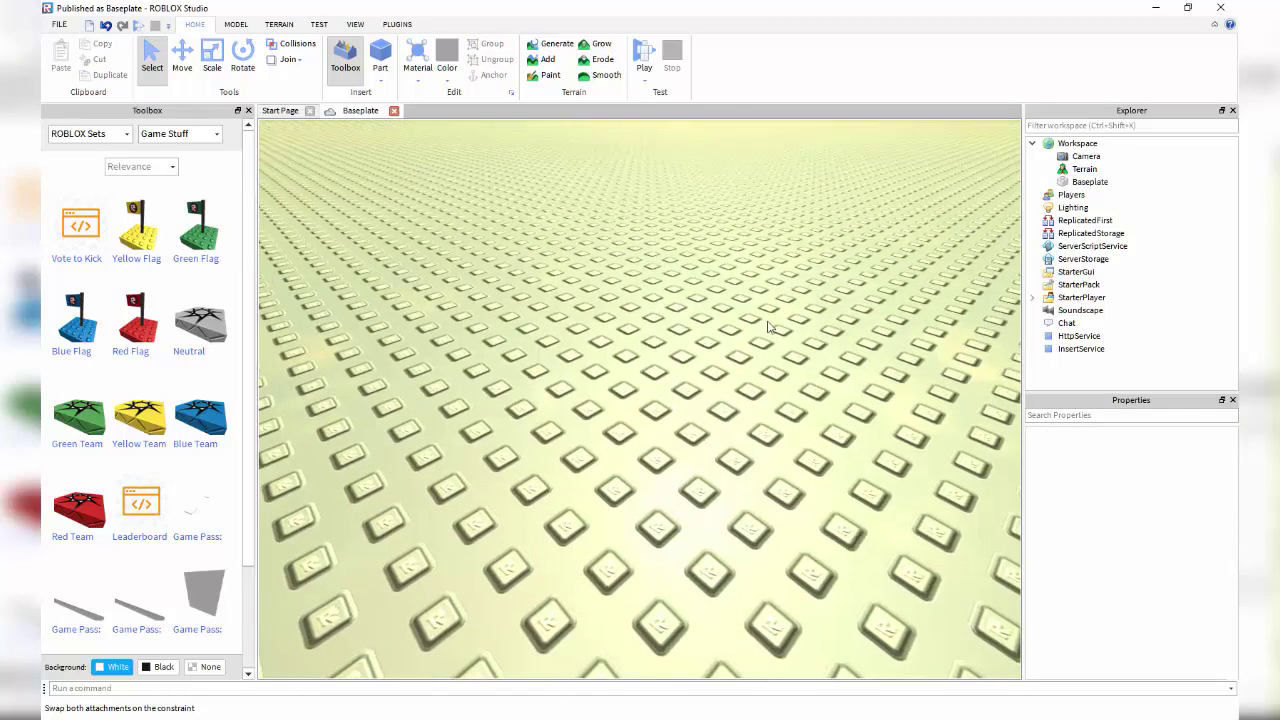
Raise the Baseplate's Reflectance to 1 and look across its surface.
left_click(1090, 181)
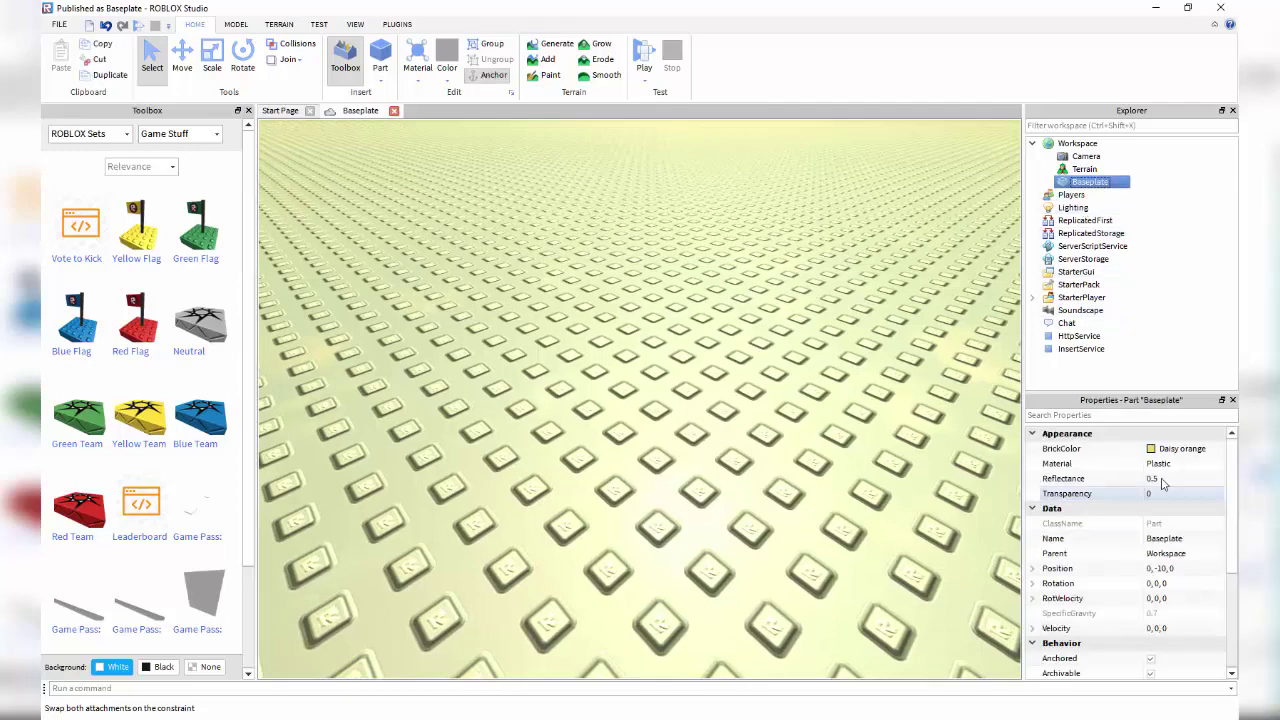
left_click(1160, 479)
type("1")
key("Return")
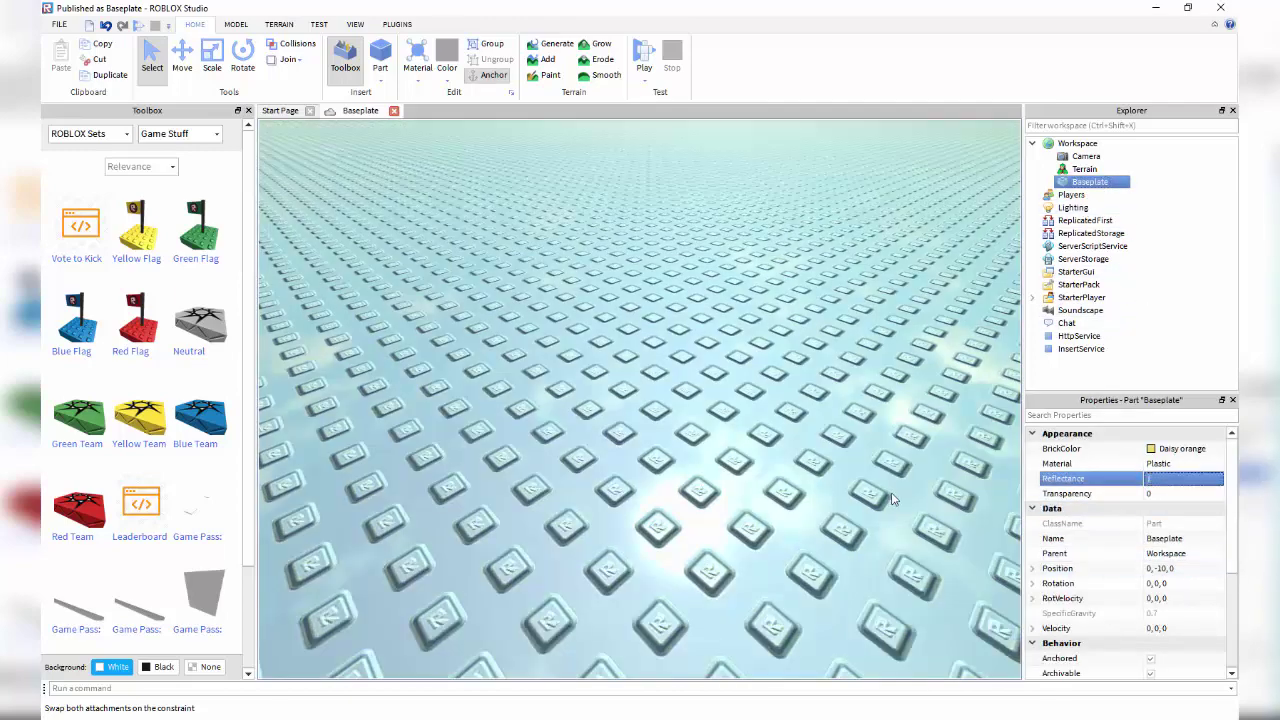
scroll(891, 492, "down", 6)
right_click_drag(893, 500, 660, 435)
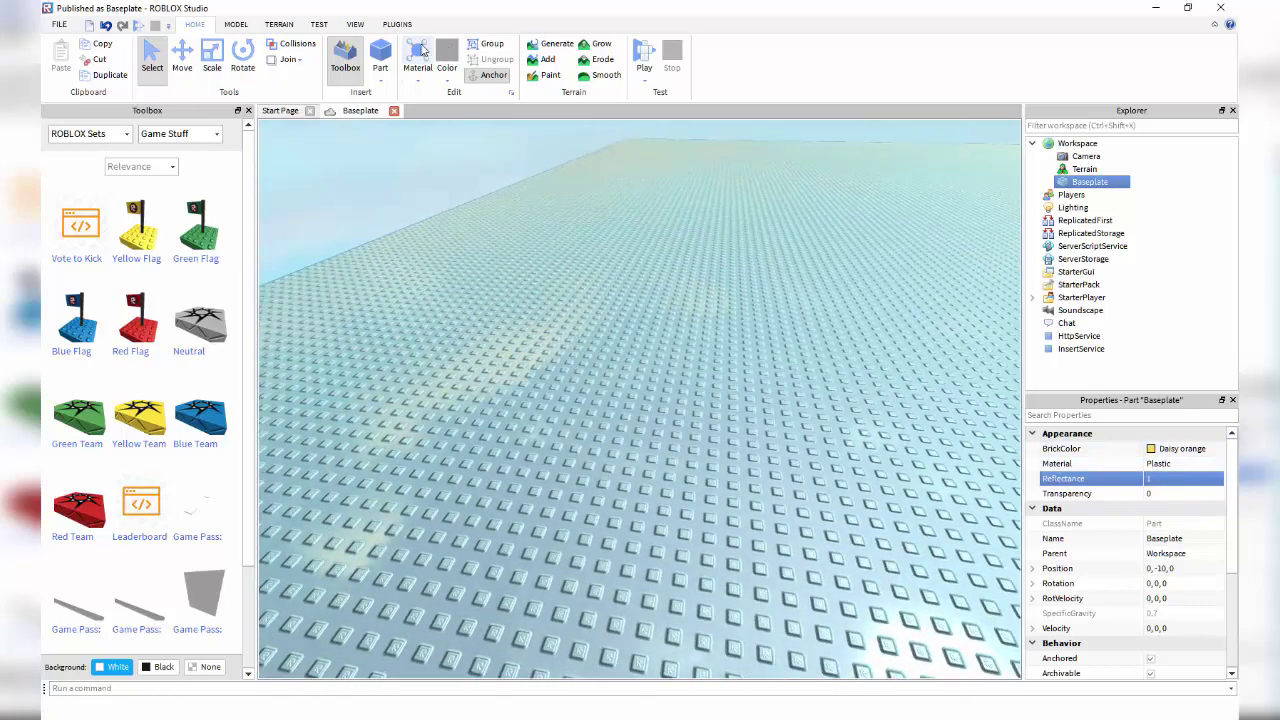
Apply a smooth surface to the top face of the Baseplate, removing its studs.
left_click(236, 24)
left_click(505, 78)
left_click(531, 119)
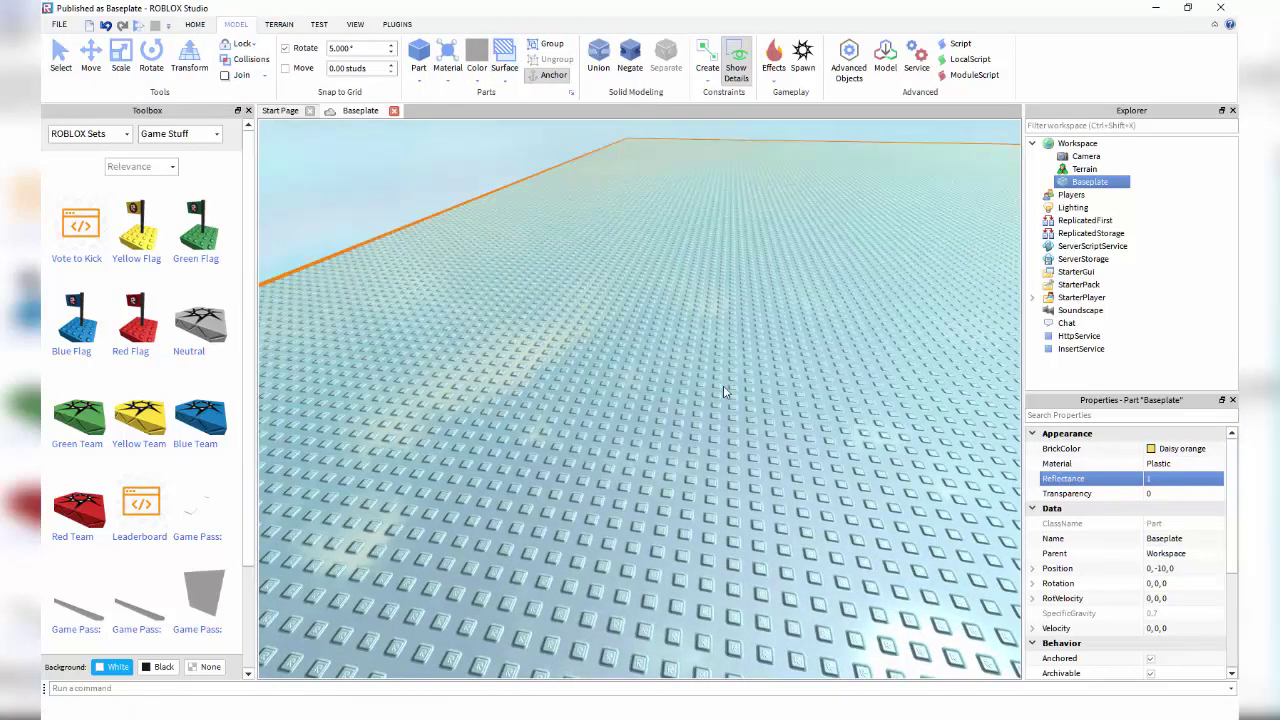
left_click(589, 225)
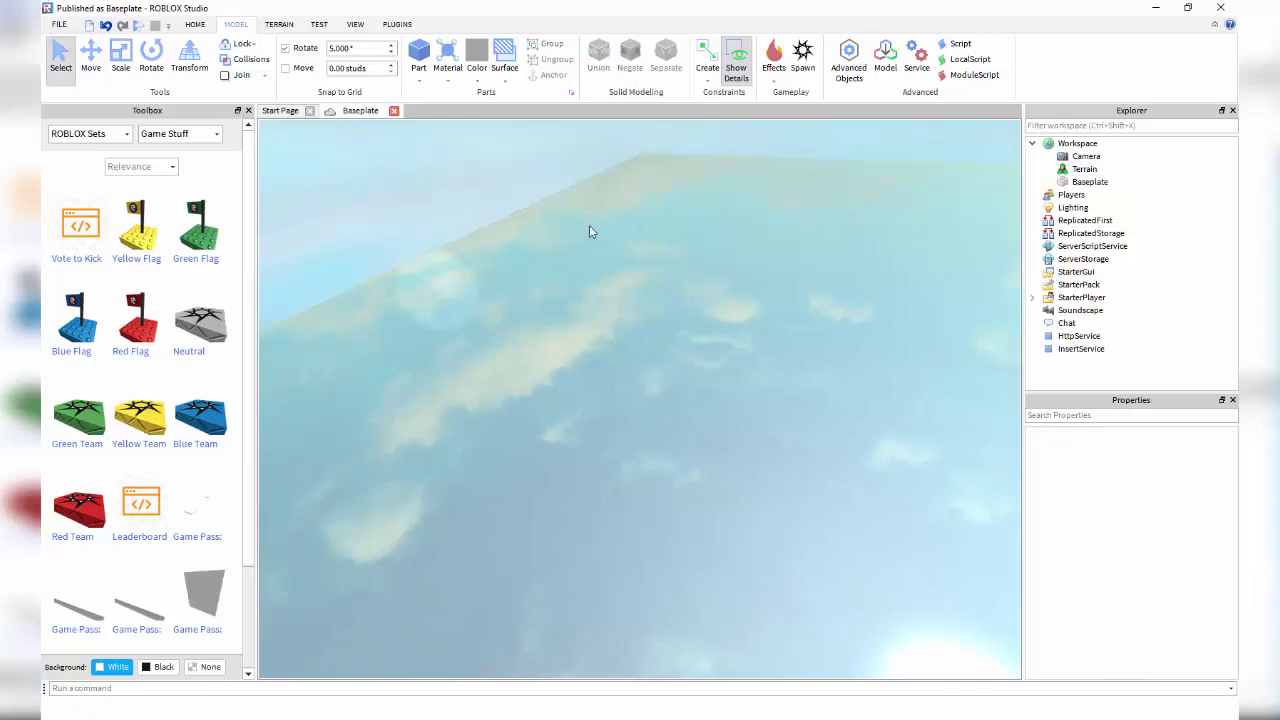
right_click_drag(591, 220, 611, 420)
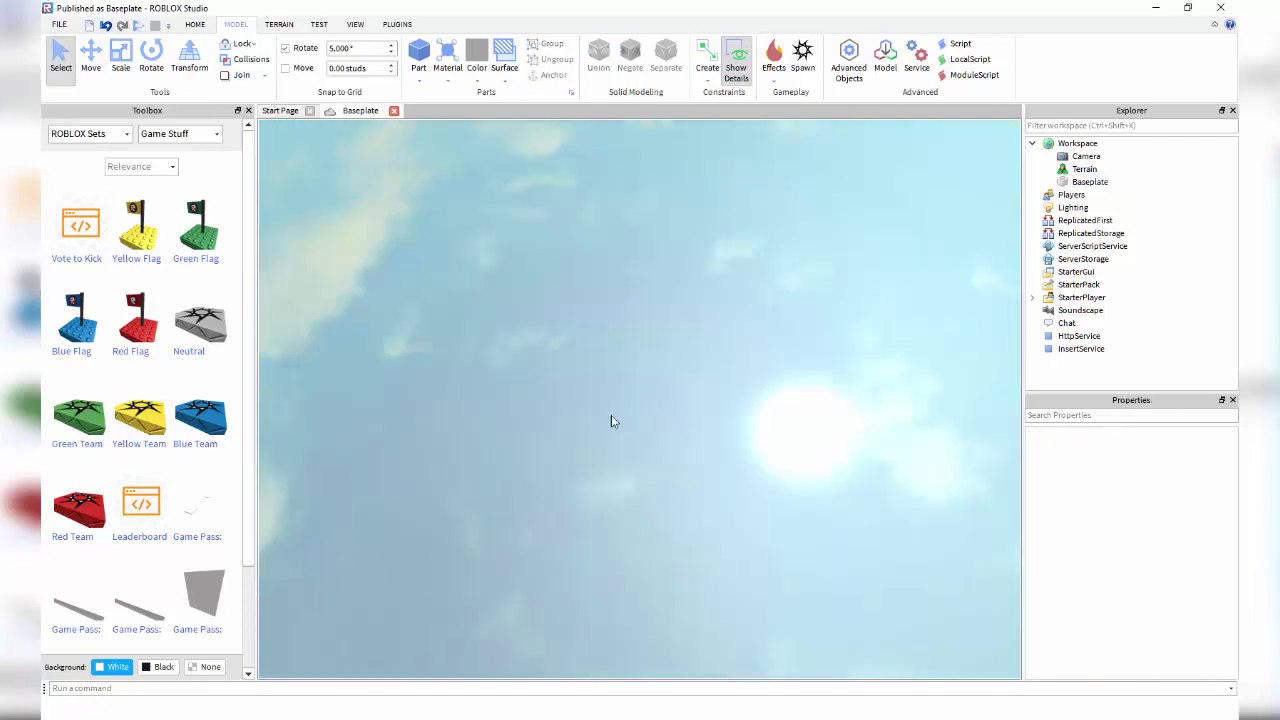
Insert a block part on the Baseplate to check for reflections, and delete it again.
left_click(421, 51)
left_click(739, 378)
key("w")
key("a")
right_click_drag(770, 438, 778, 435)
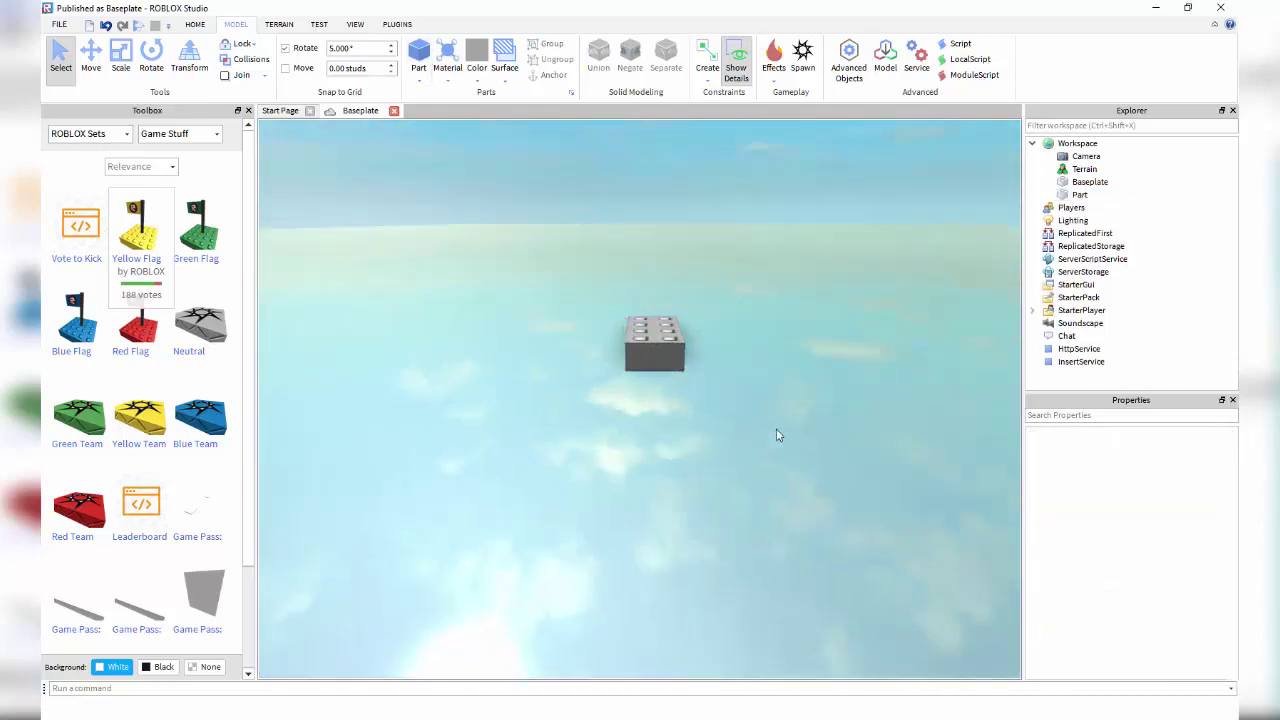
left_click(670, 358)
key("Delete")
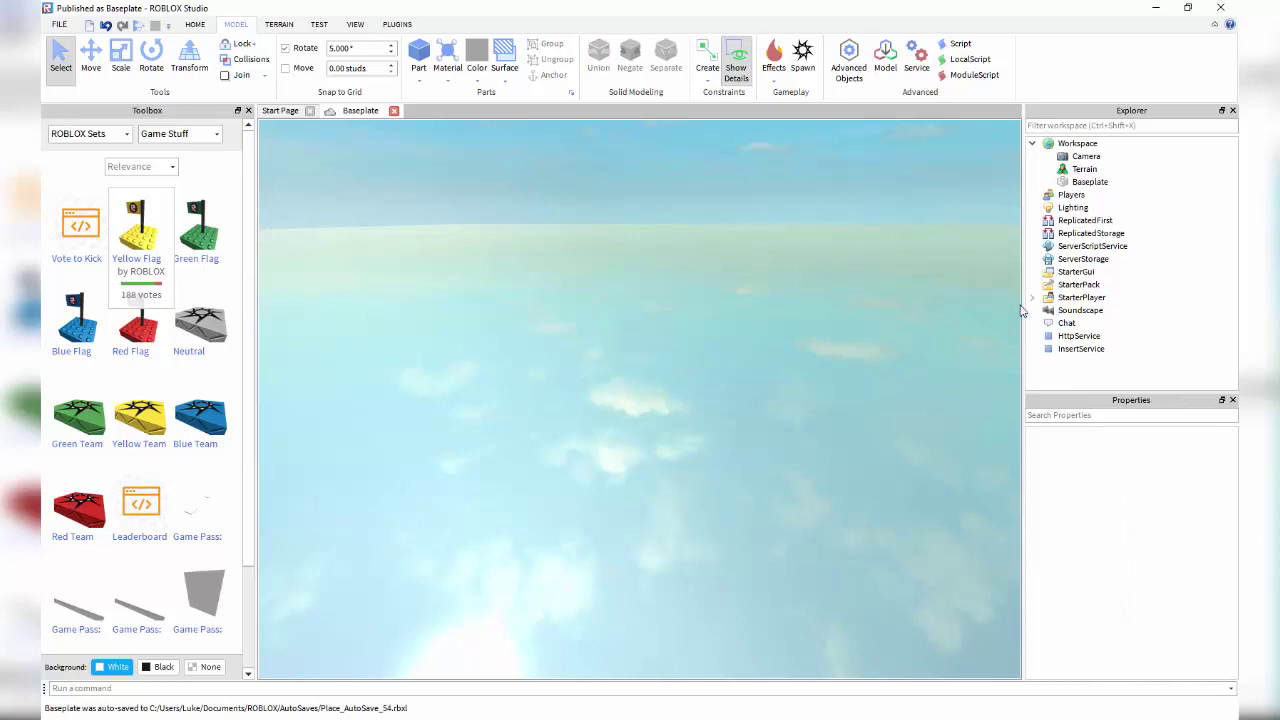
Set the Baseplate's Reflectance to 0 and its Transparency to 0.5.
left_click(1088, 181)
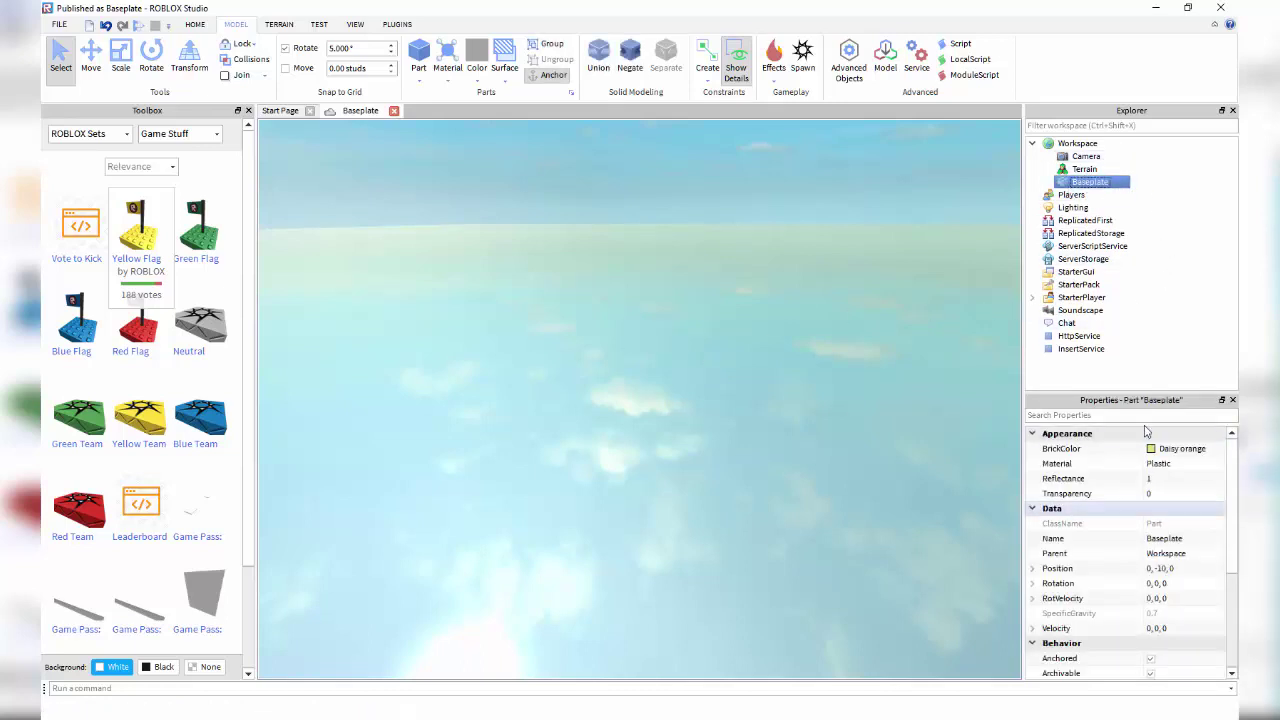
left_click(1170, 480)
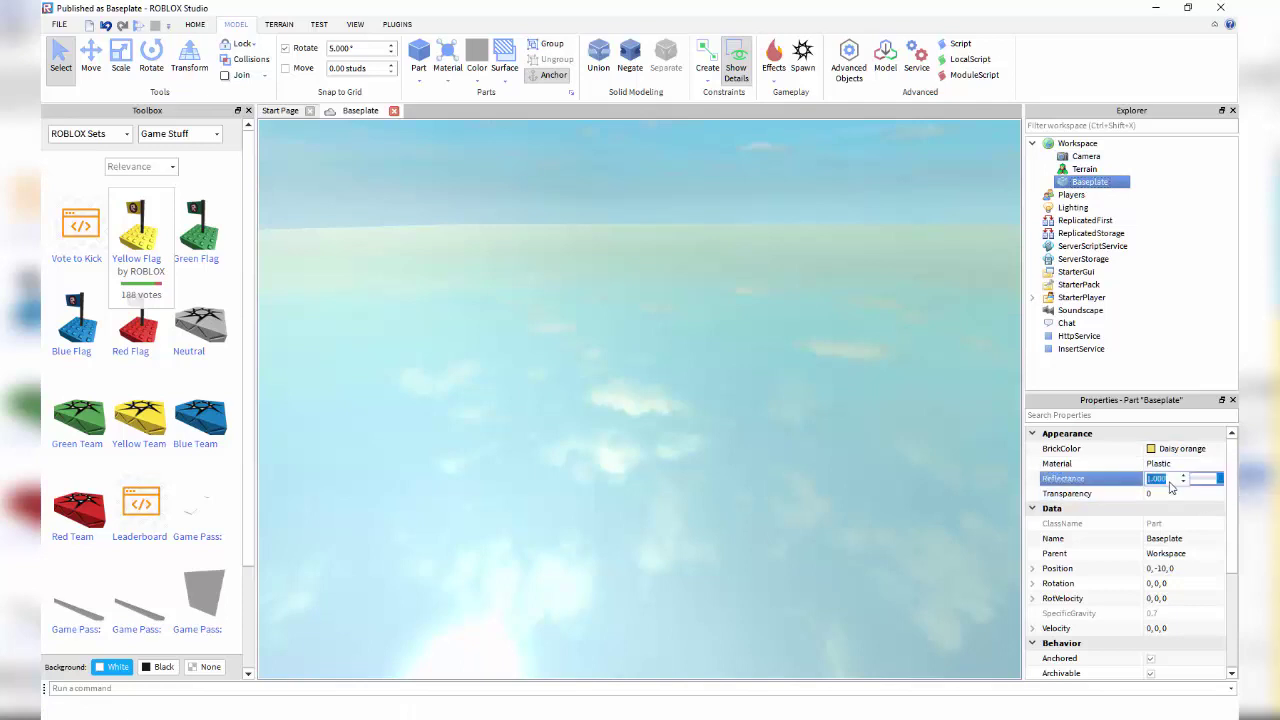
type("0")
left_click(1180, 494)
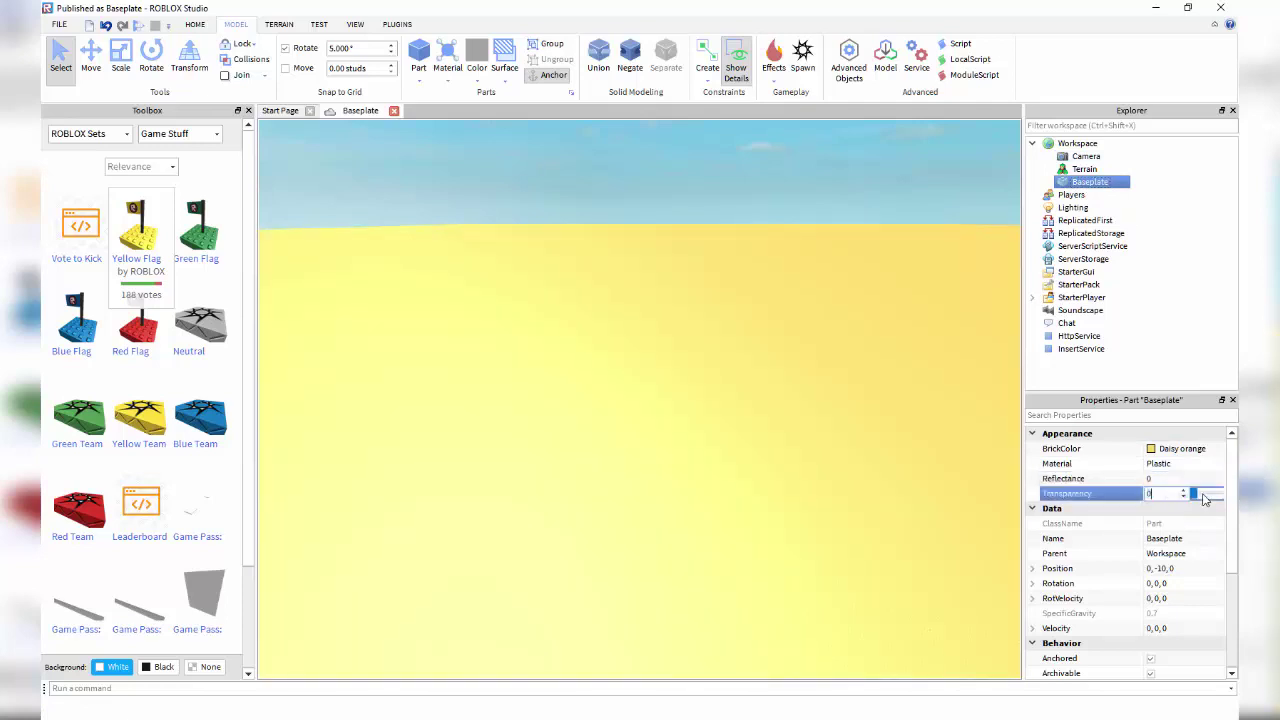
left_click(1204, 496)
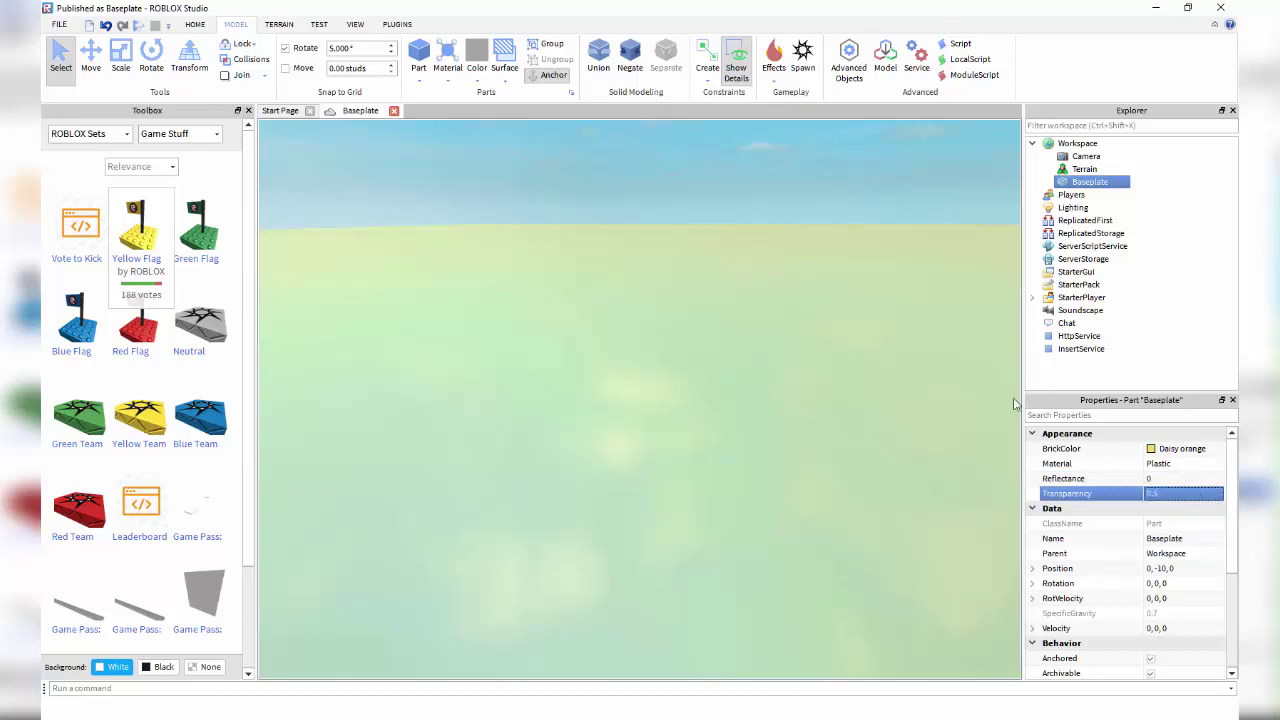
right_click_drag(1013, 403, 1006, 401)
left_click(895, 342)
right_click_drag(883, 351, 882, 352)
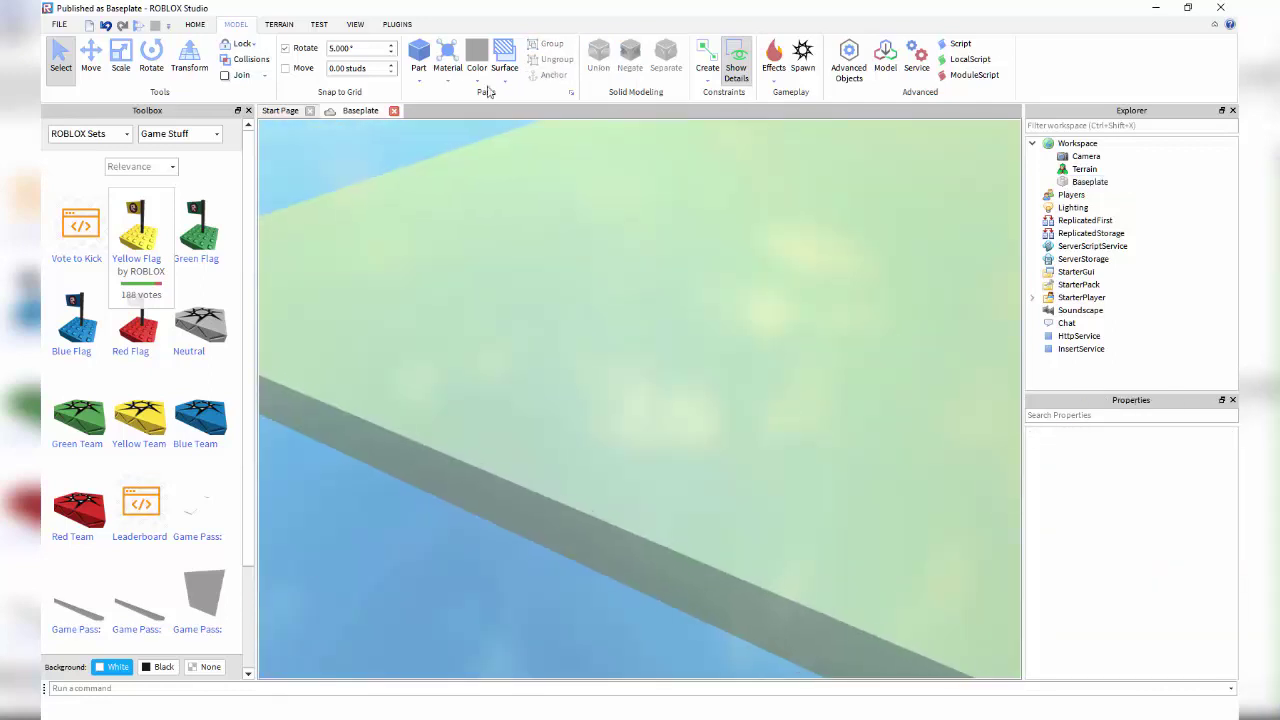
Insert a part on the semi-transparent Baseplate, view it from other angles, and delete it again.
key("w")
left_click(428, 68)
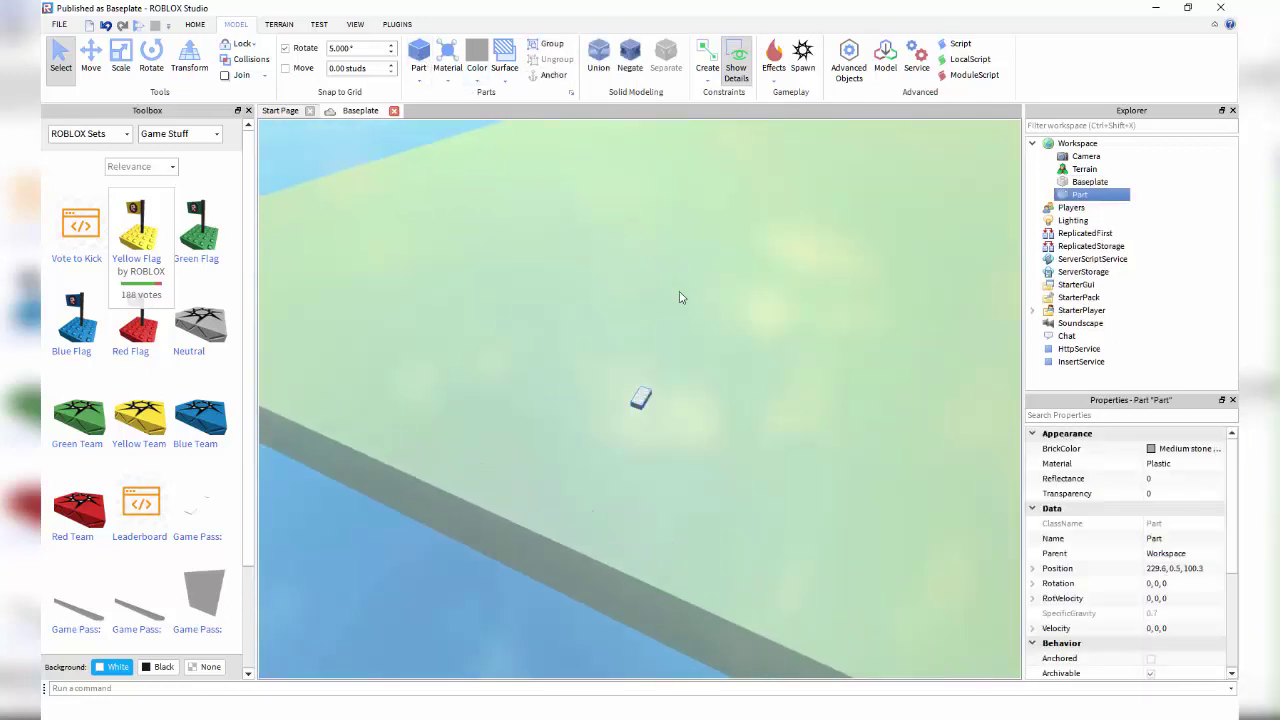
right_click_drag(511, 220, 723, 434)
left_click(511, 220)
key("w")
left_click(1090, 182)
scroll(1188, 467, "down", 1)
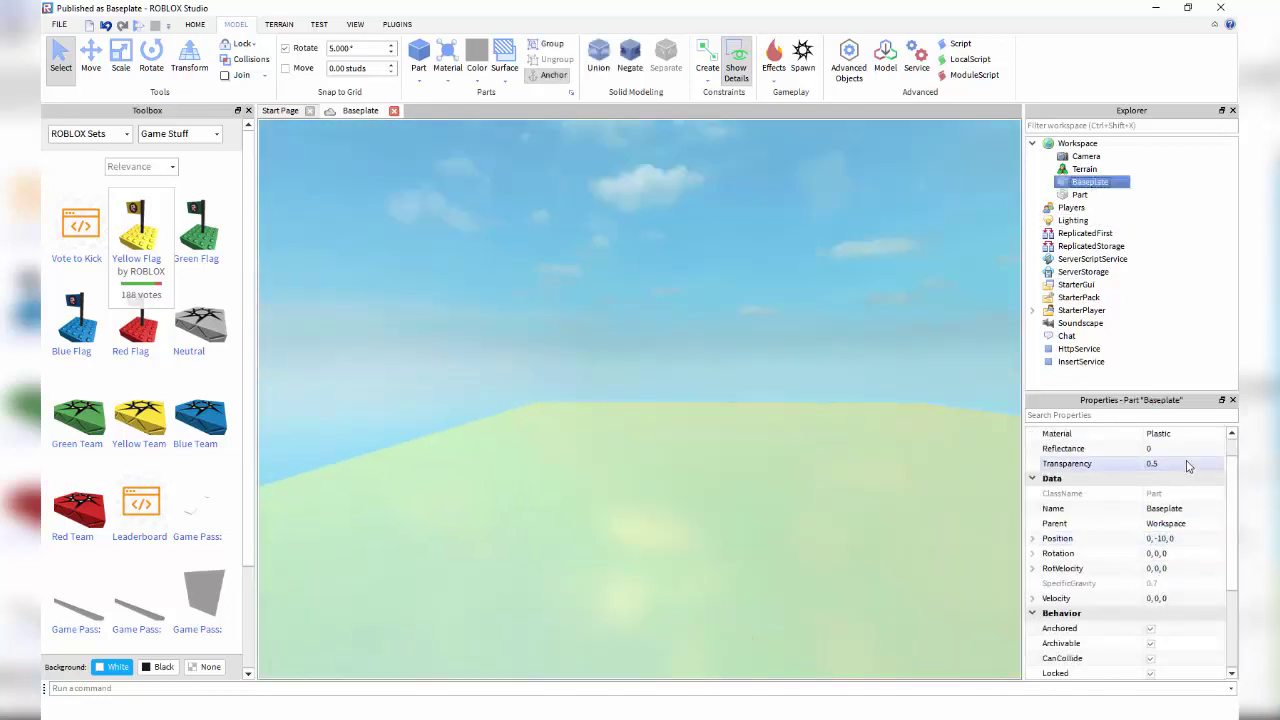
left_click(1098, 196)
key("Delete")
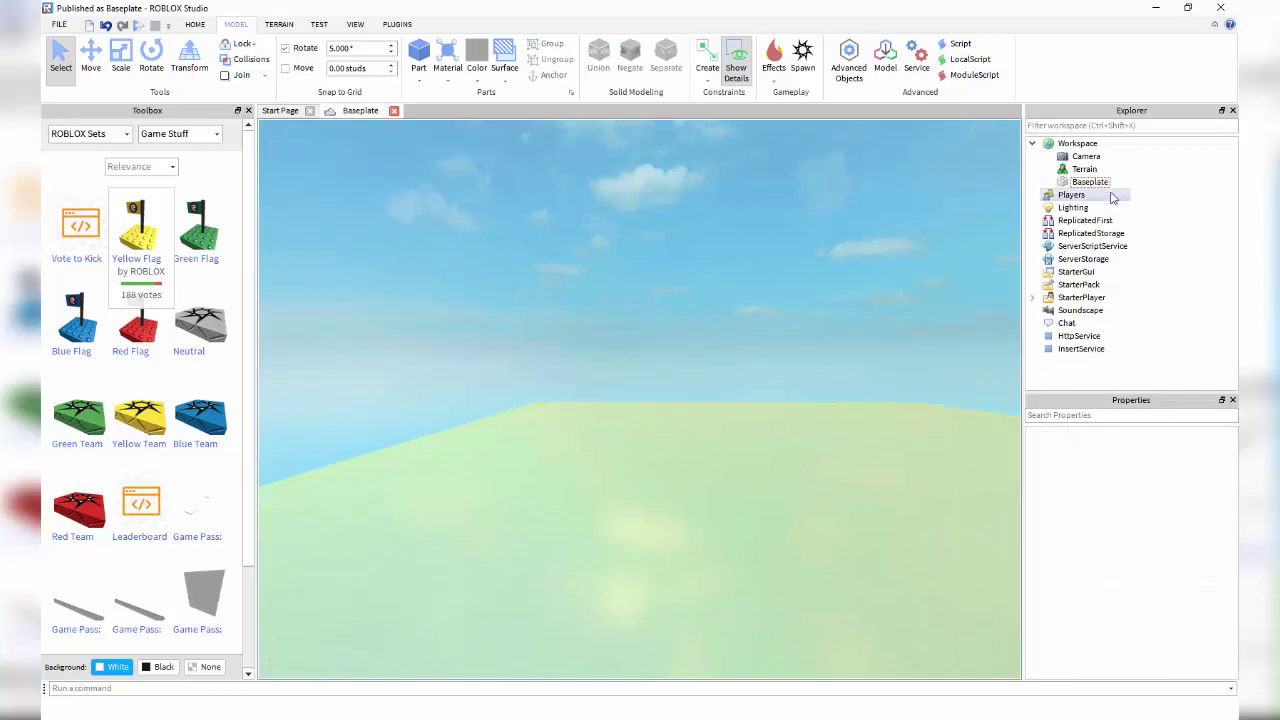
Review the Baseplate's Data and Behavior properties, and deselect it and collapse Workspace.
left_click(1092, 182)
scroll(1160, 545, "down", 5)
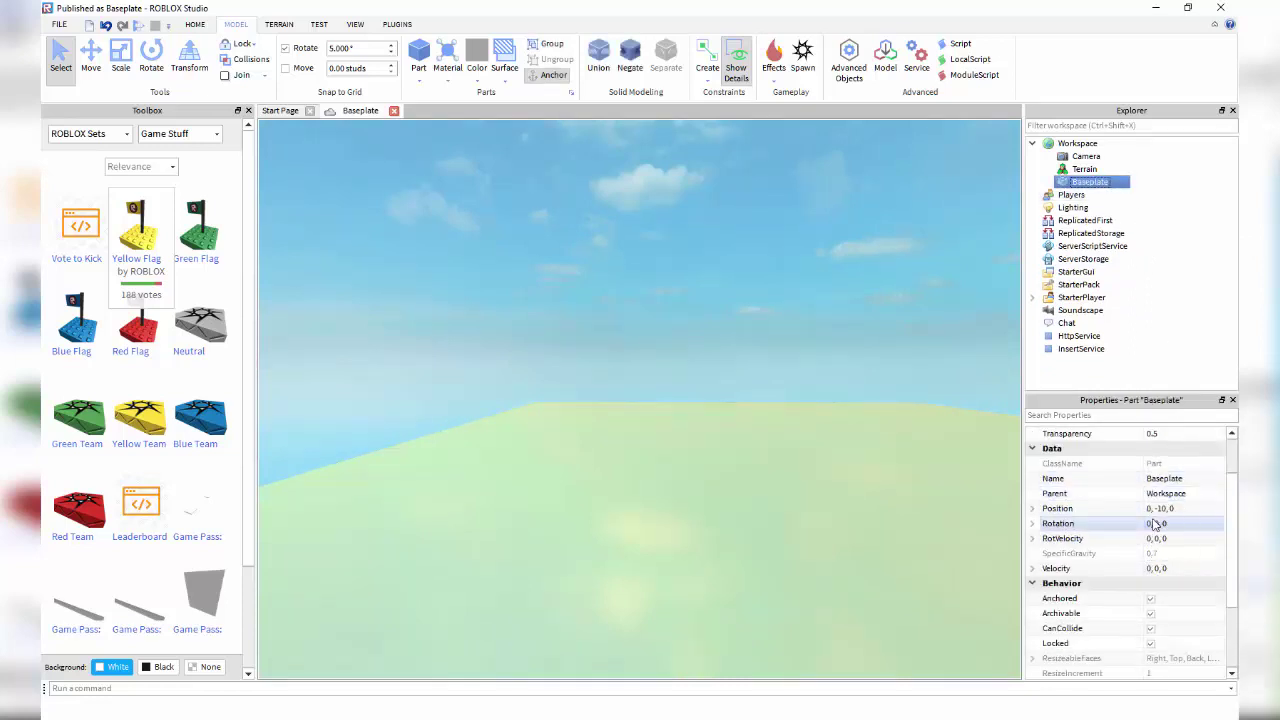
scroll(1075, 600, "up", 3)
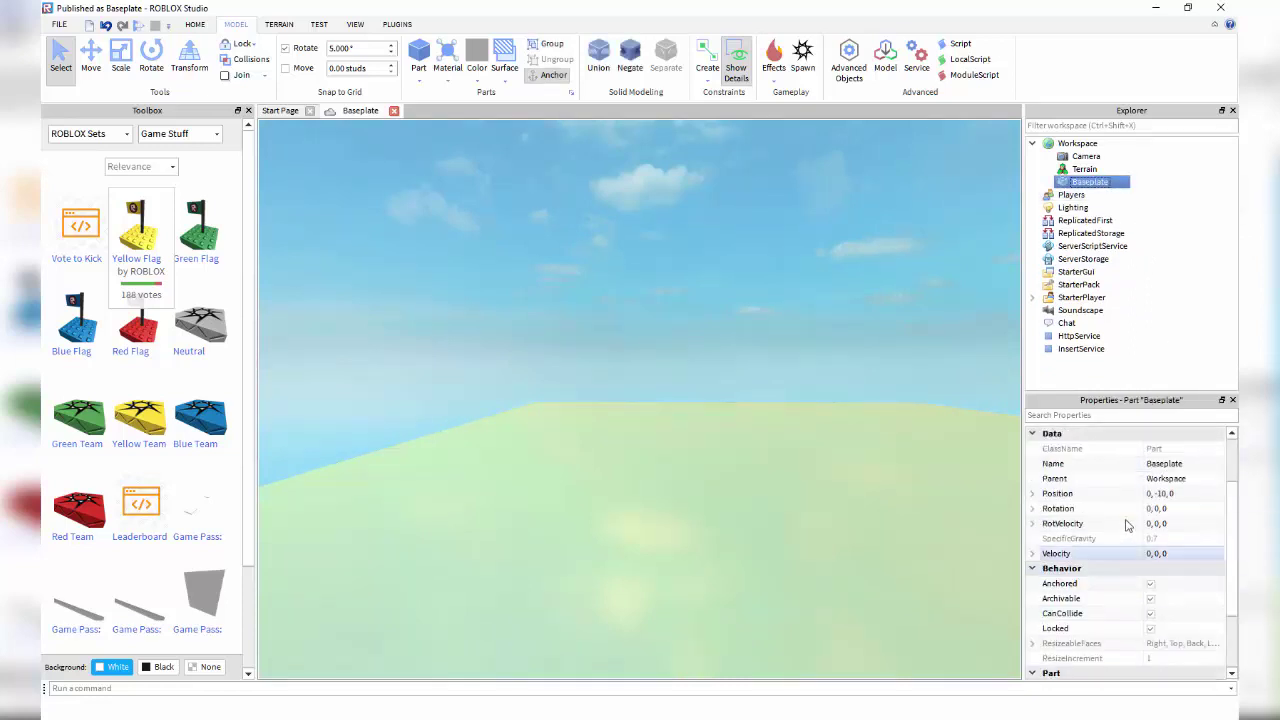
left_click(1180, 218)
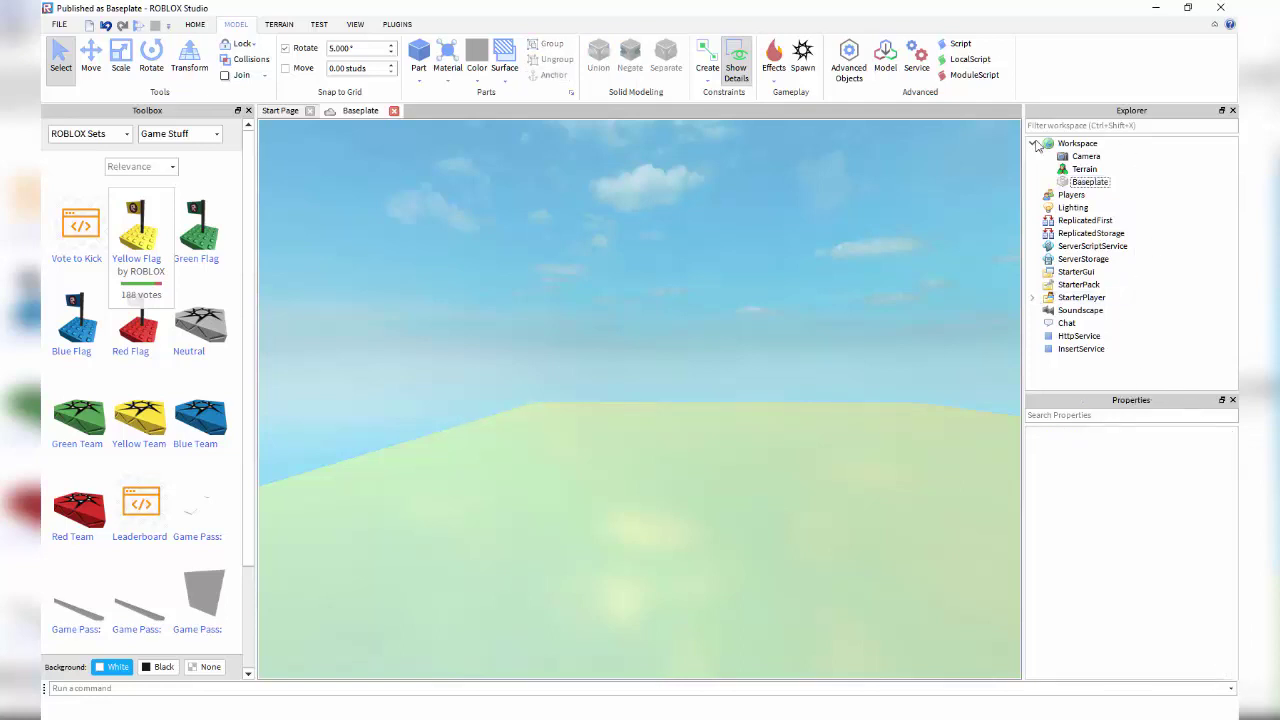
left_click(1032, 143)
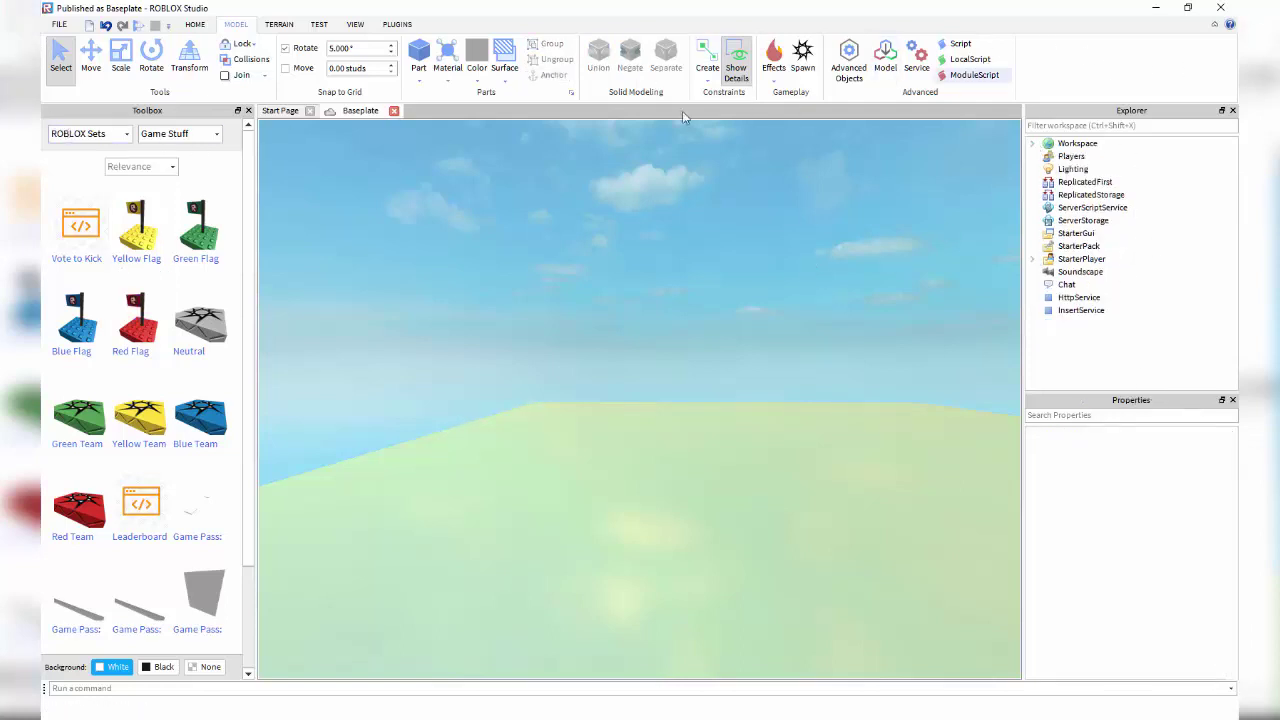
Select the Baseplate under Workspace and turn off its Locked property.
left_click(195, 24)
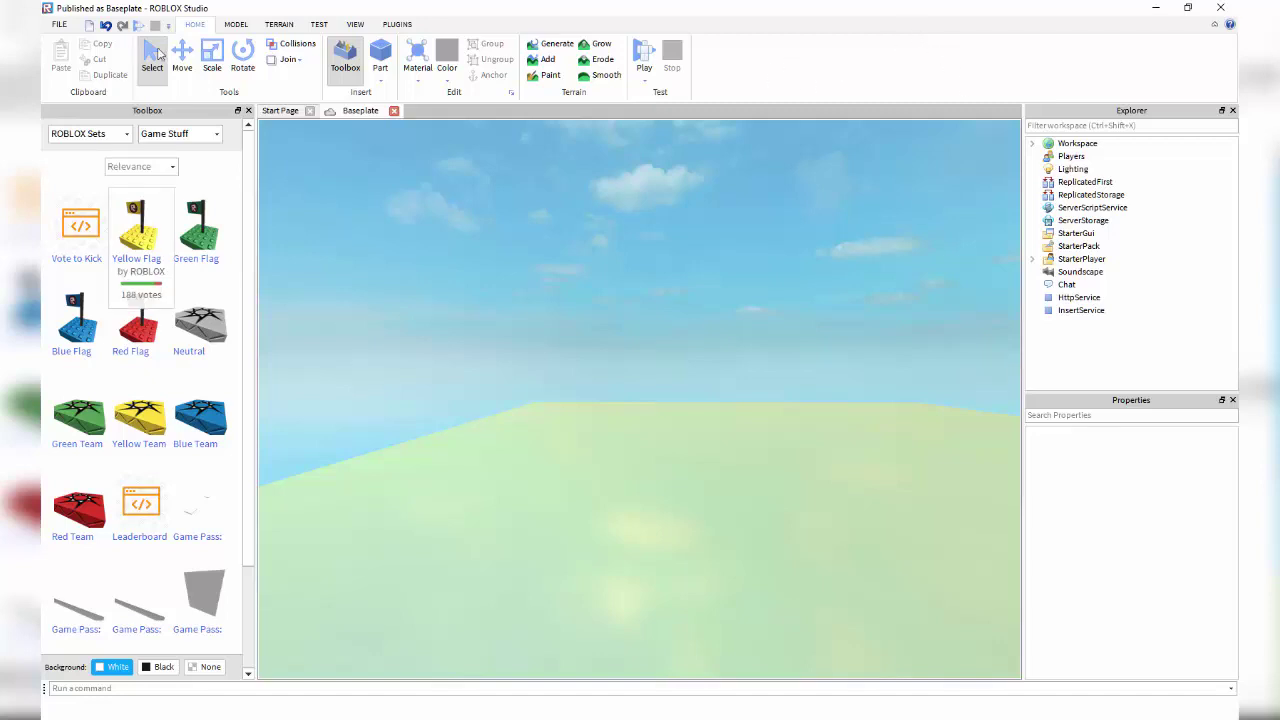
right_click_drag(592, 497, 770, 419)
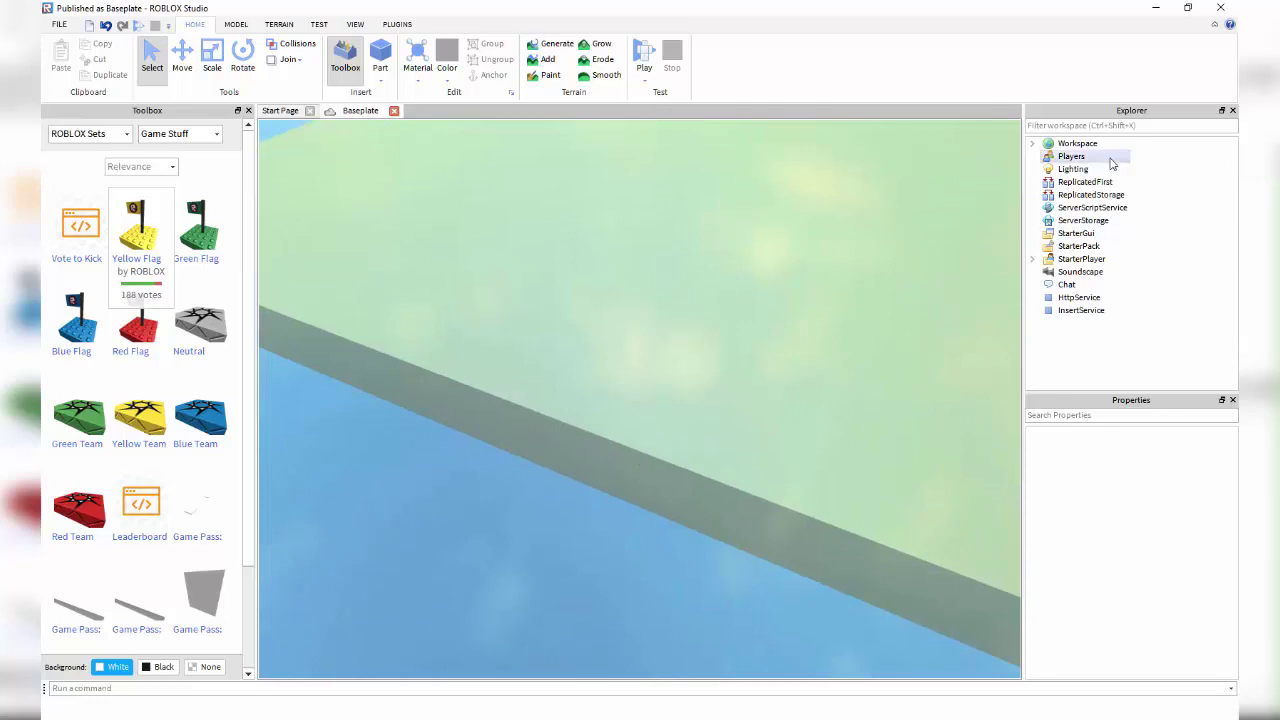
left_click(1032, 143)
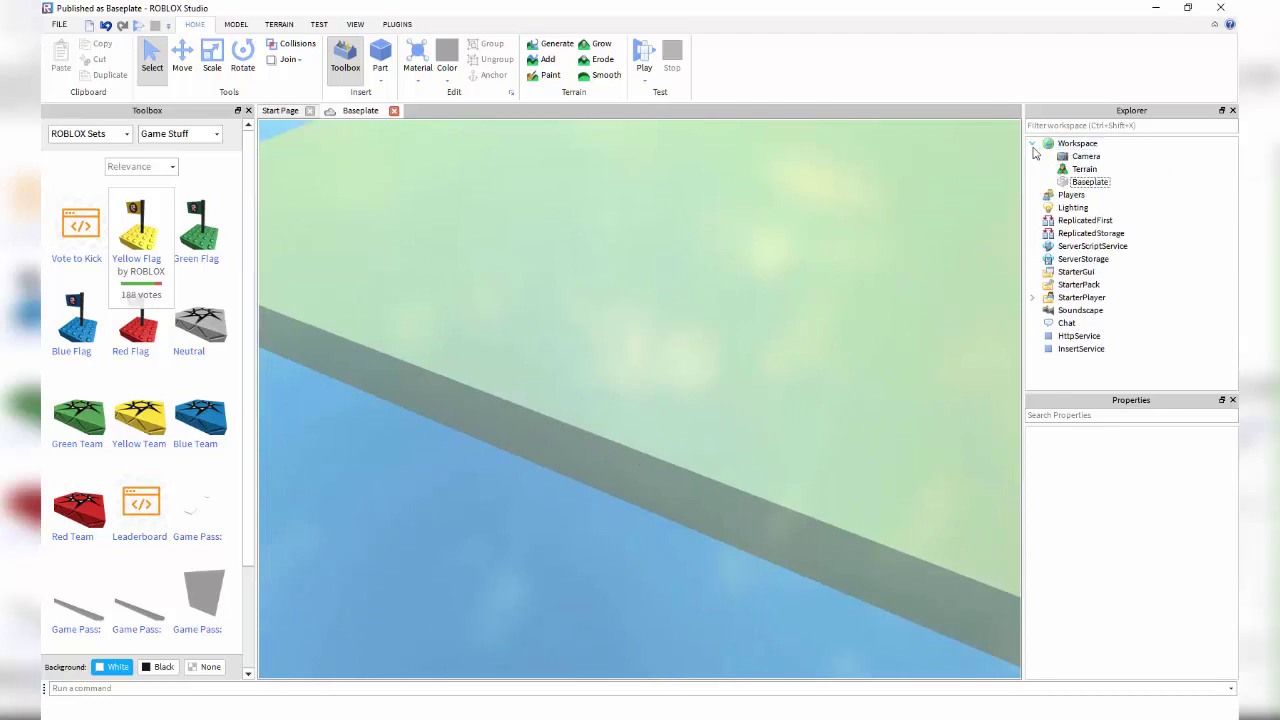
left_click(1067, 184)
scroll(1160, 520, "down", 5)
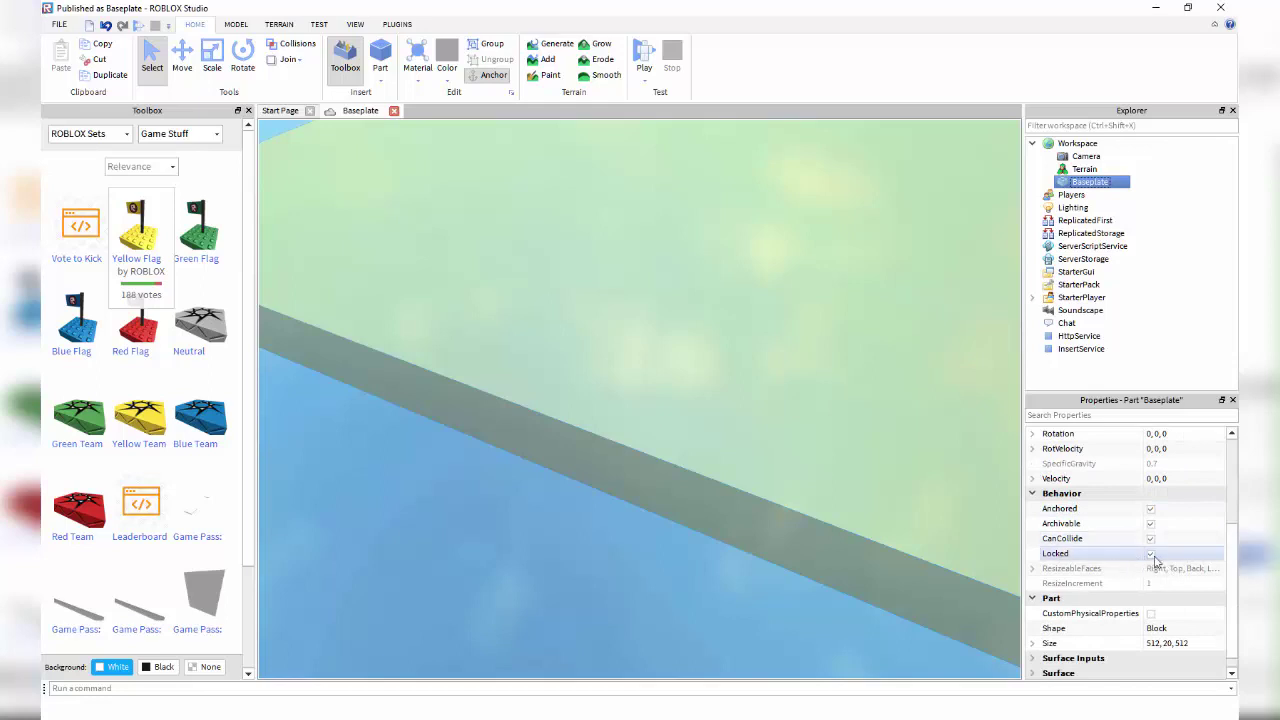
left_click(1151, 556)
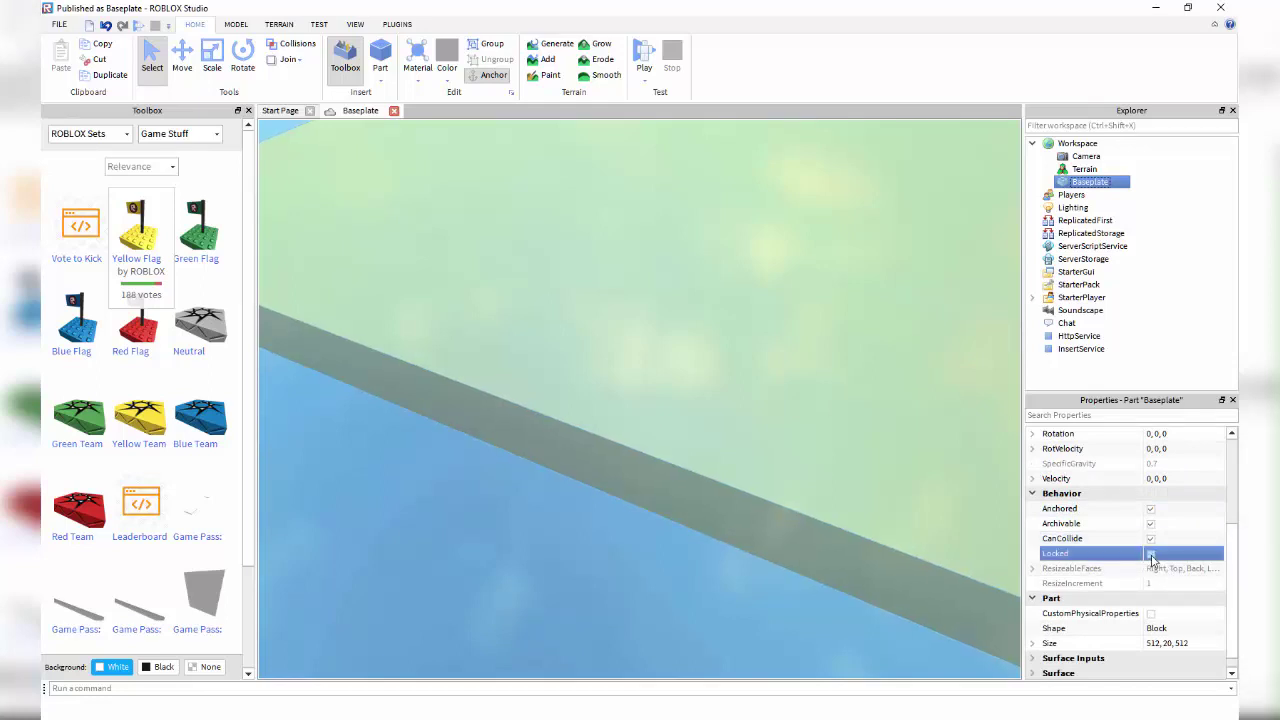
Try out the Select tool by selecting the unlocked Baseplate in the 3D view and deselecting it again.
left_click(487, 505)
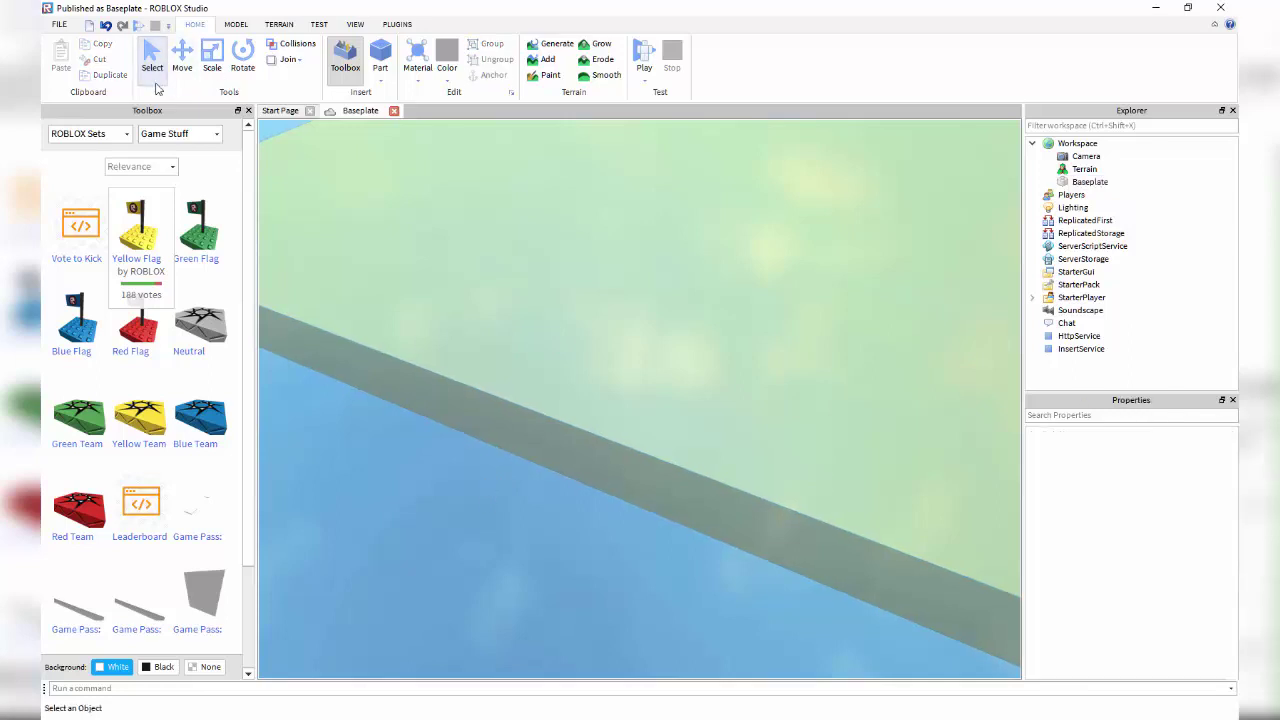
left_click(575, 340)
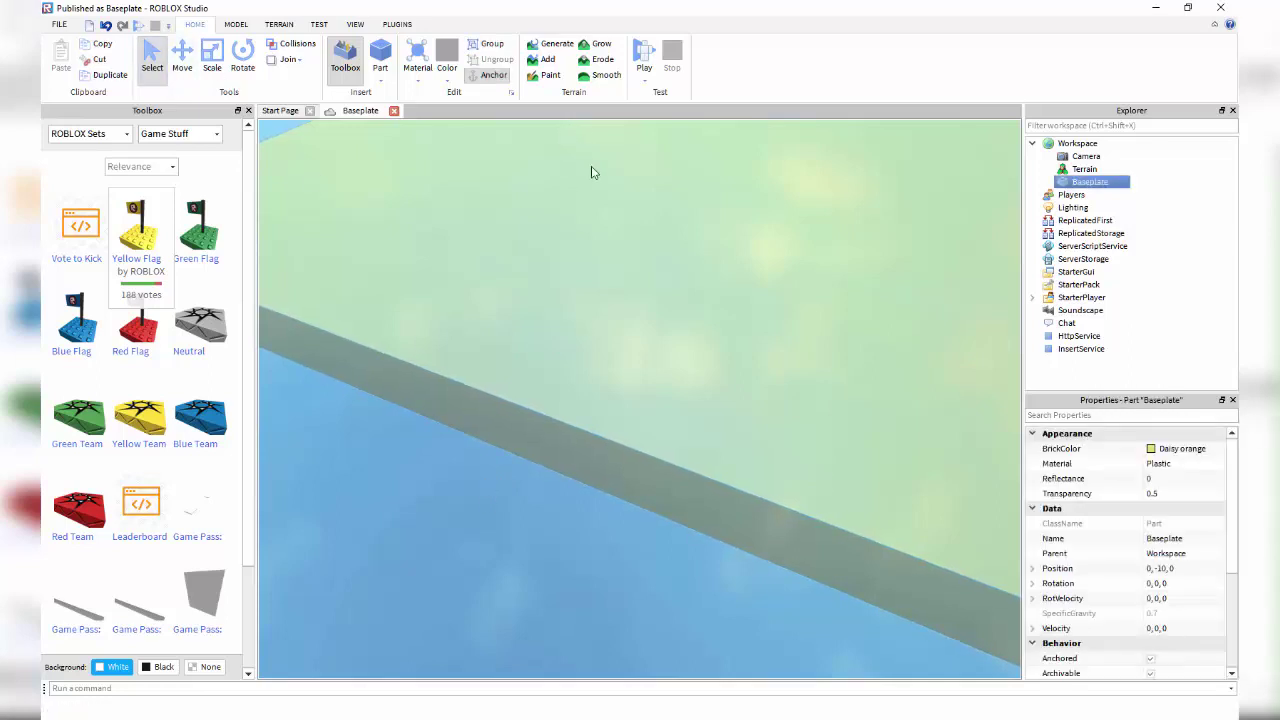
left_click(564, 524)
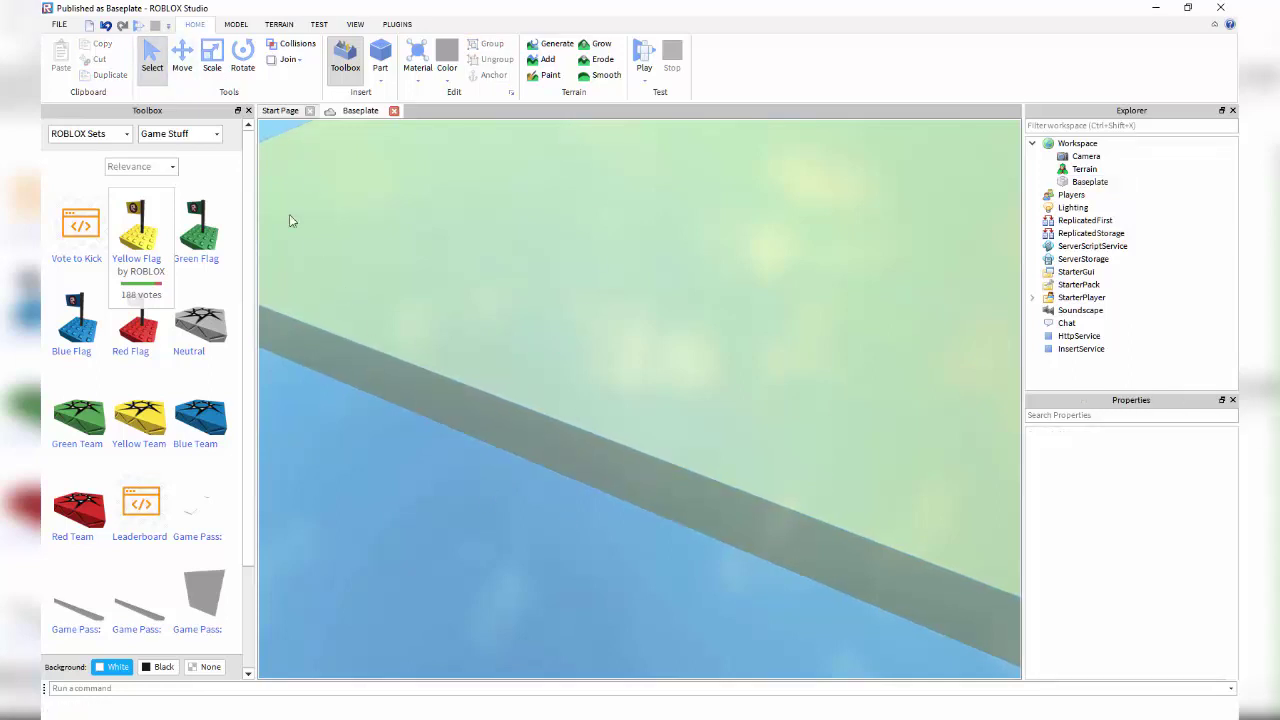
Shift the Baseplate horizontally with the Move tool and deselect it.
left_click(182, 55)
left_click(650, 334)
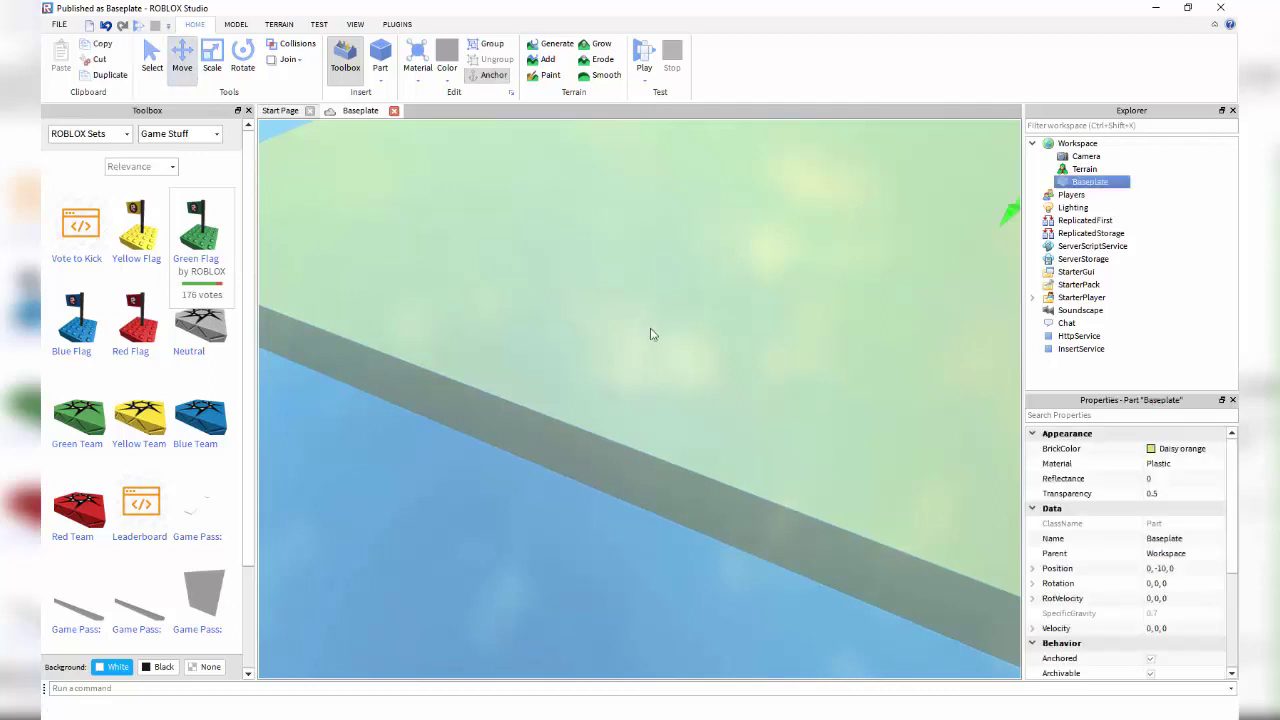
scroll(976, 185, "down", 6)
right_click_drag(906, 289, 943, 296)
left_click_drag(920, 312, 875, 215)
left_click(875, 215)
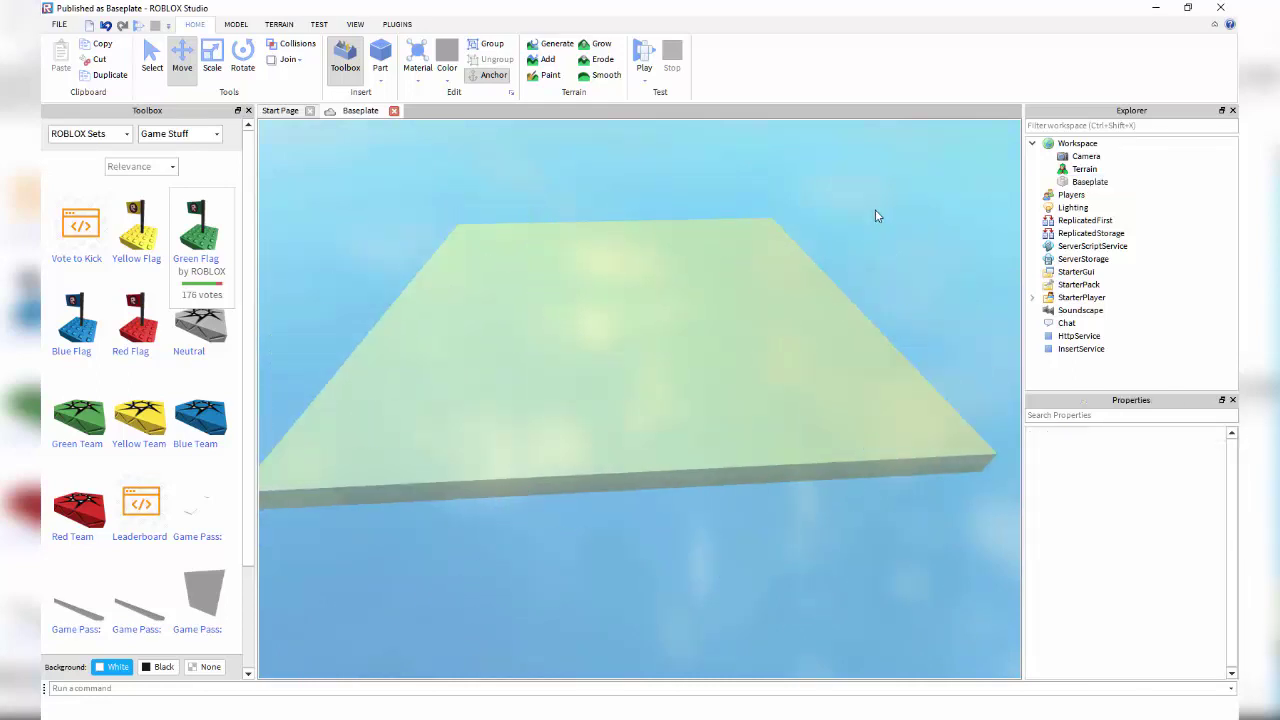
Scale the Baseplate to a size of about 512, 76, 466 with the Scale tool, and deselect it.
left_click(212, 58)
left_click(591, 401)
left_click_drag(832, 296, 770, 325)
left_click_drag(602, 298, 730, 253)
left_click(730, 253)
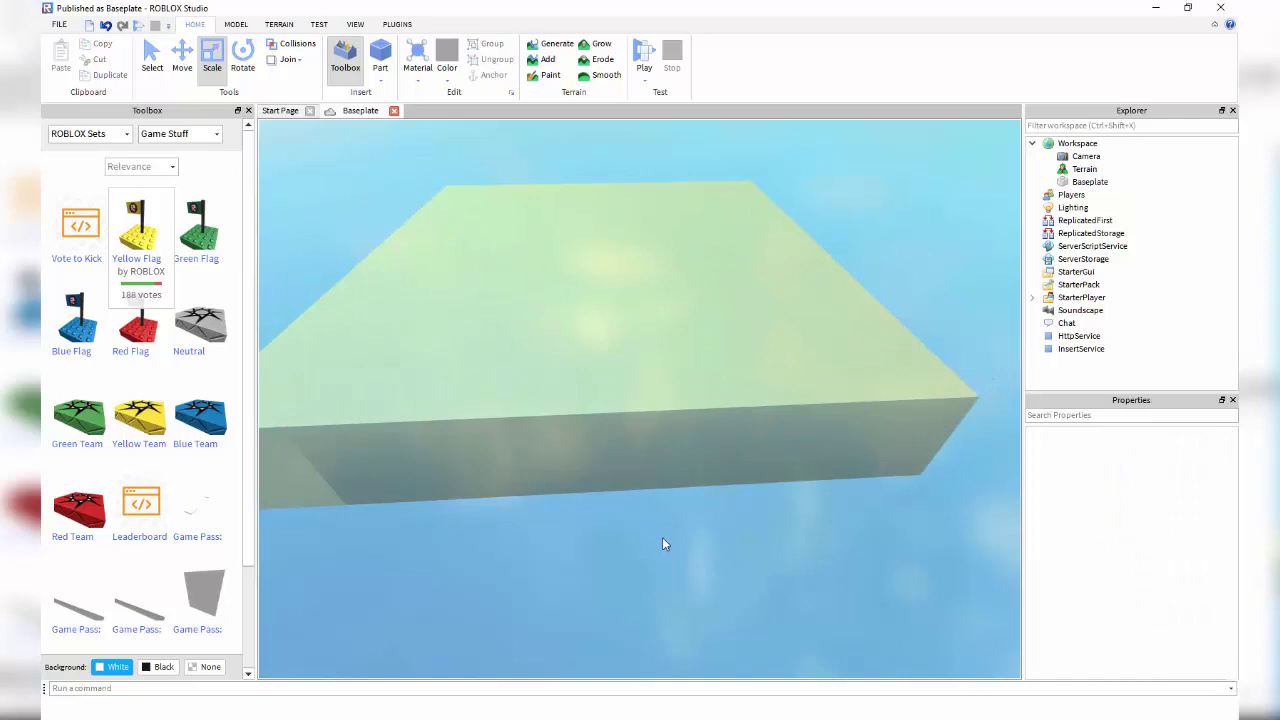
Try to rotate the Baseplate with the Rotate tool, and deselect it.
left_click(829, 260)
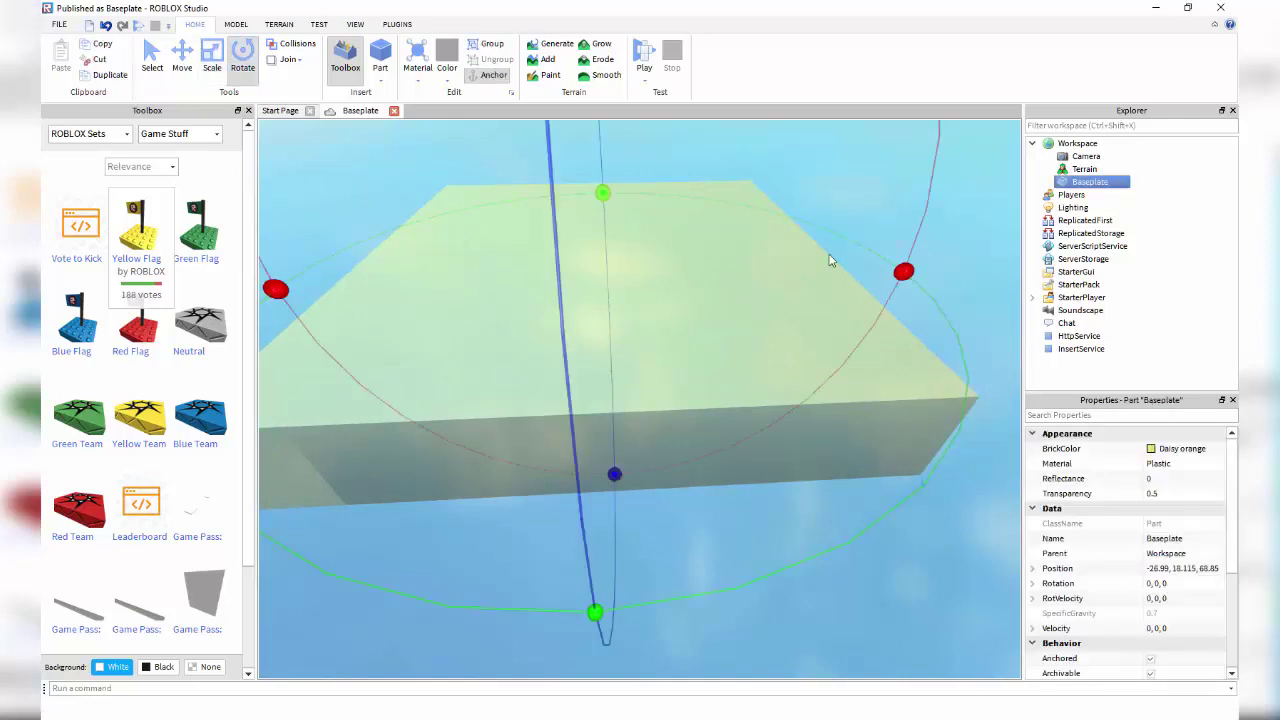
left_click_drag(601, 197, 600, 155)
left_click(600, 155)
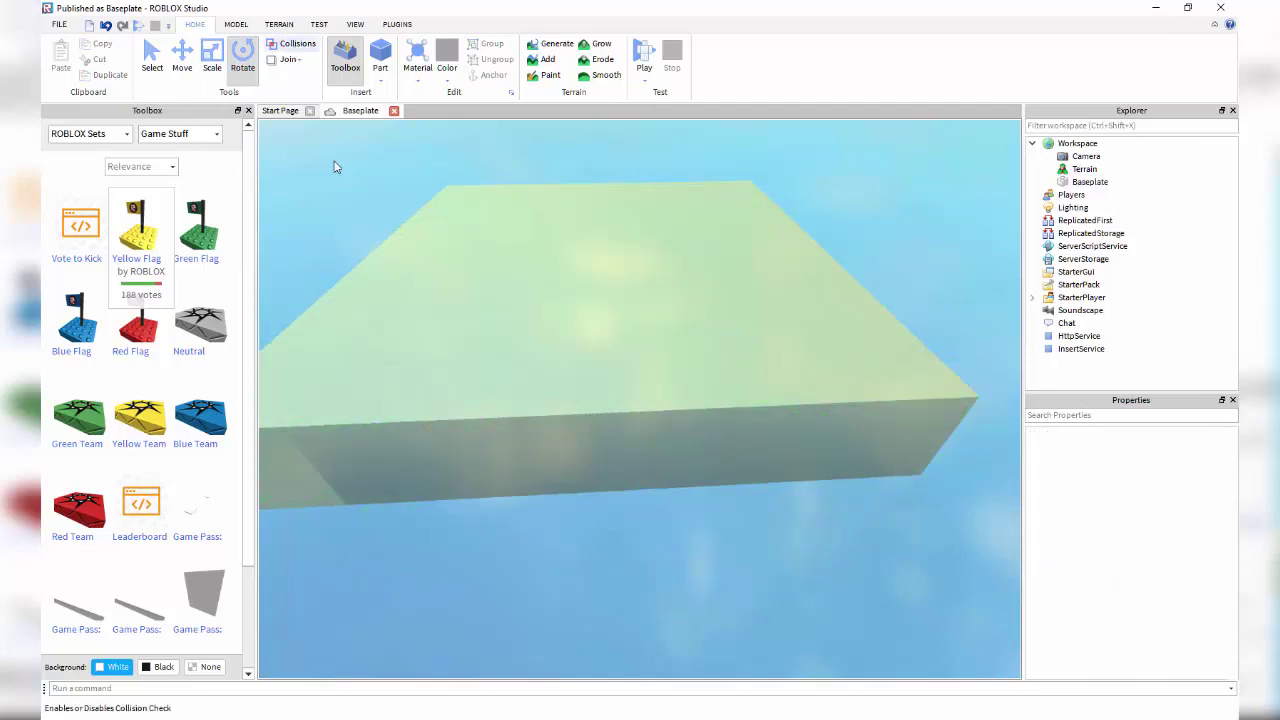
Select the Baseplate and review its Behavior properties, such as Anchored, CanCollide and Locked.
left_click(683, 363)
scroll(1130, 470, "down", 3)
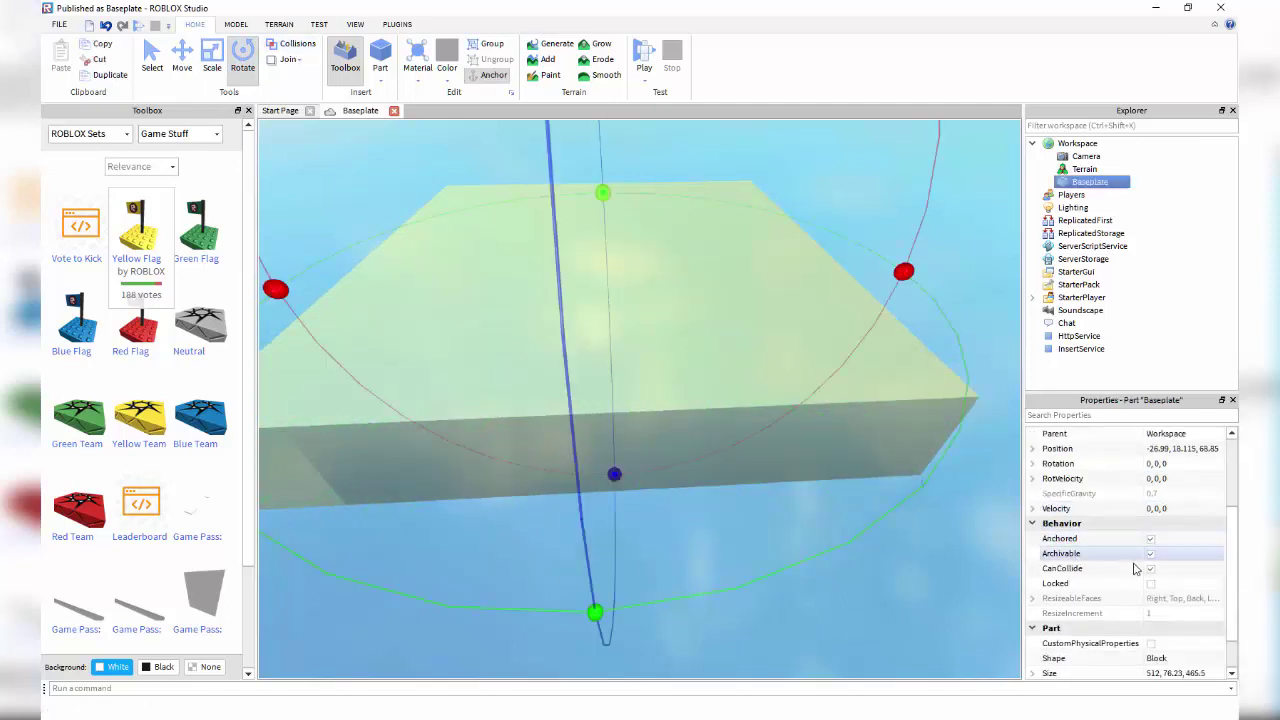
left_click(940, 570)
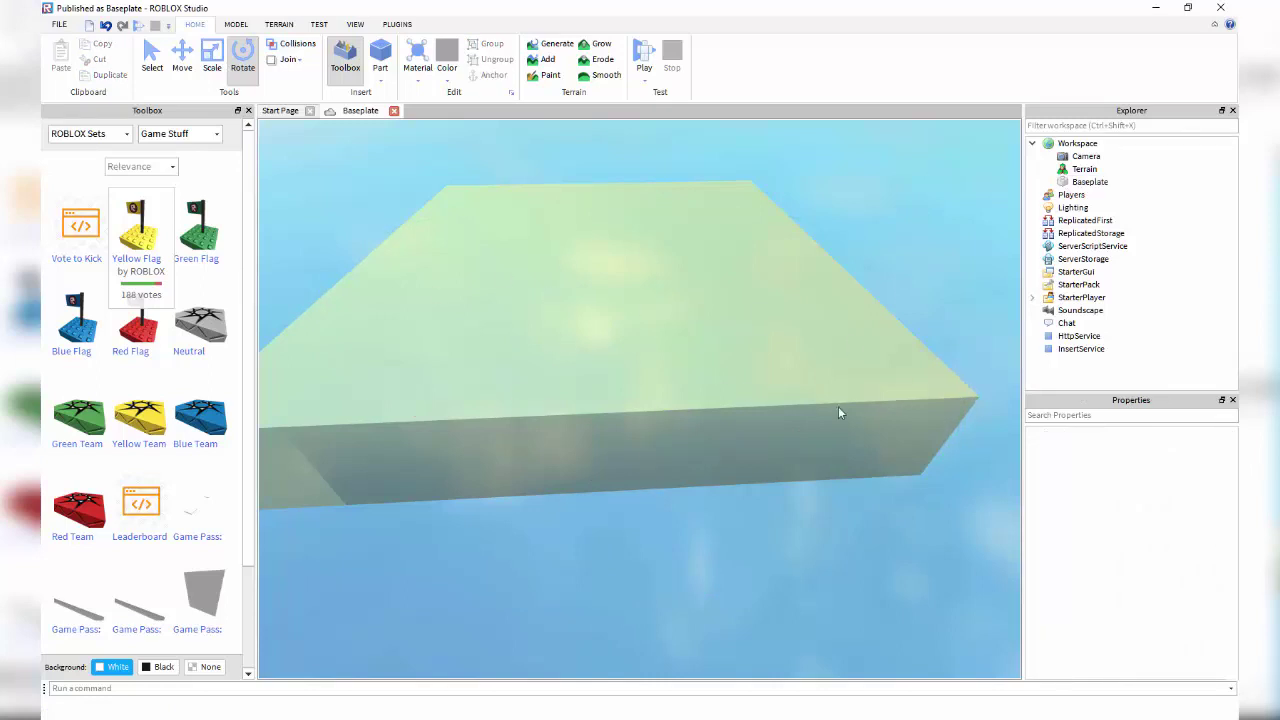
left_click(470, 342)
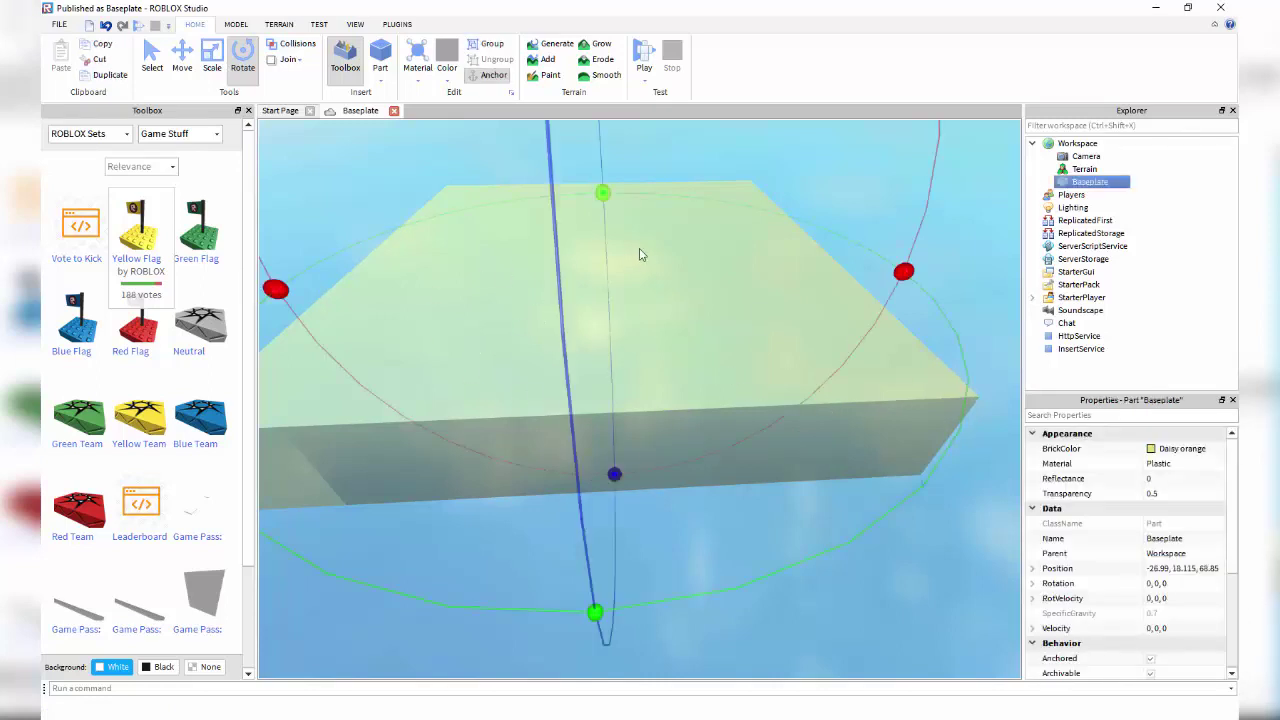
left_click(869, 628)
left_click(748, 352)
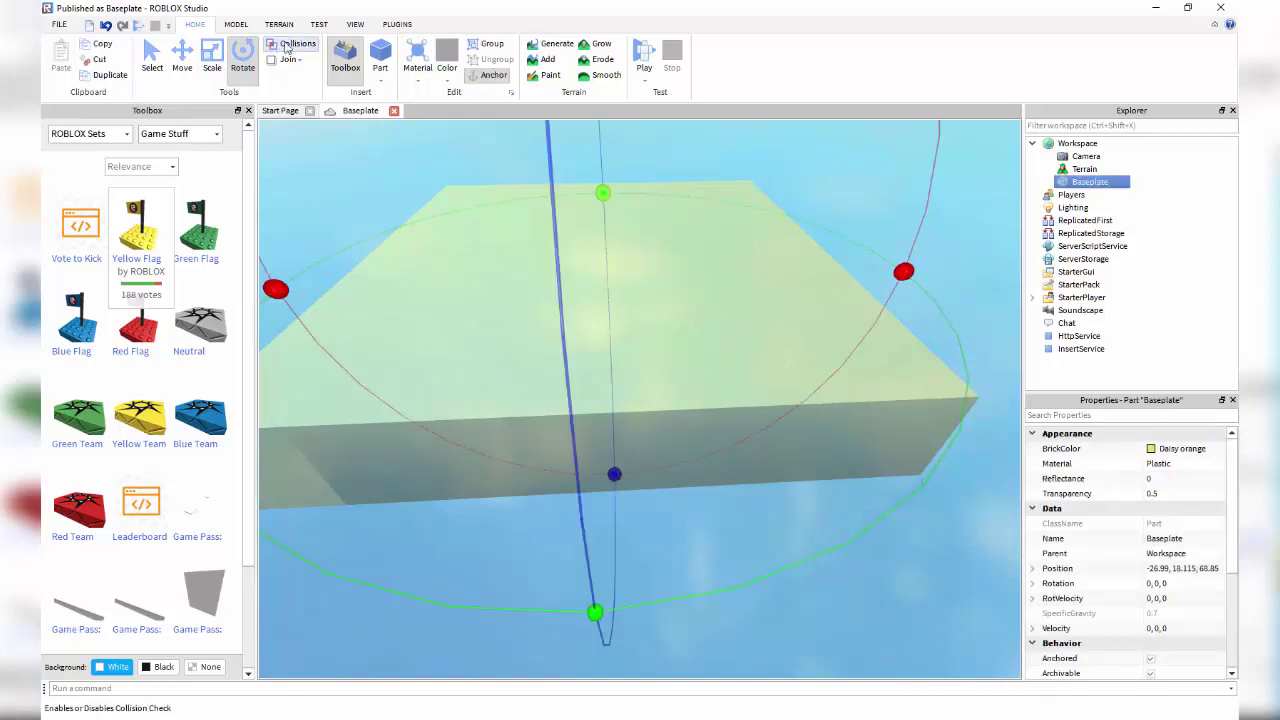
scroll(1043, 570, "down", 2)
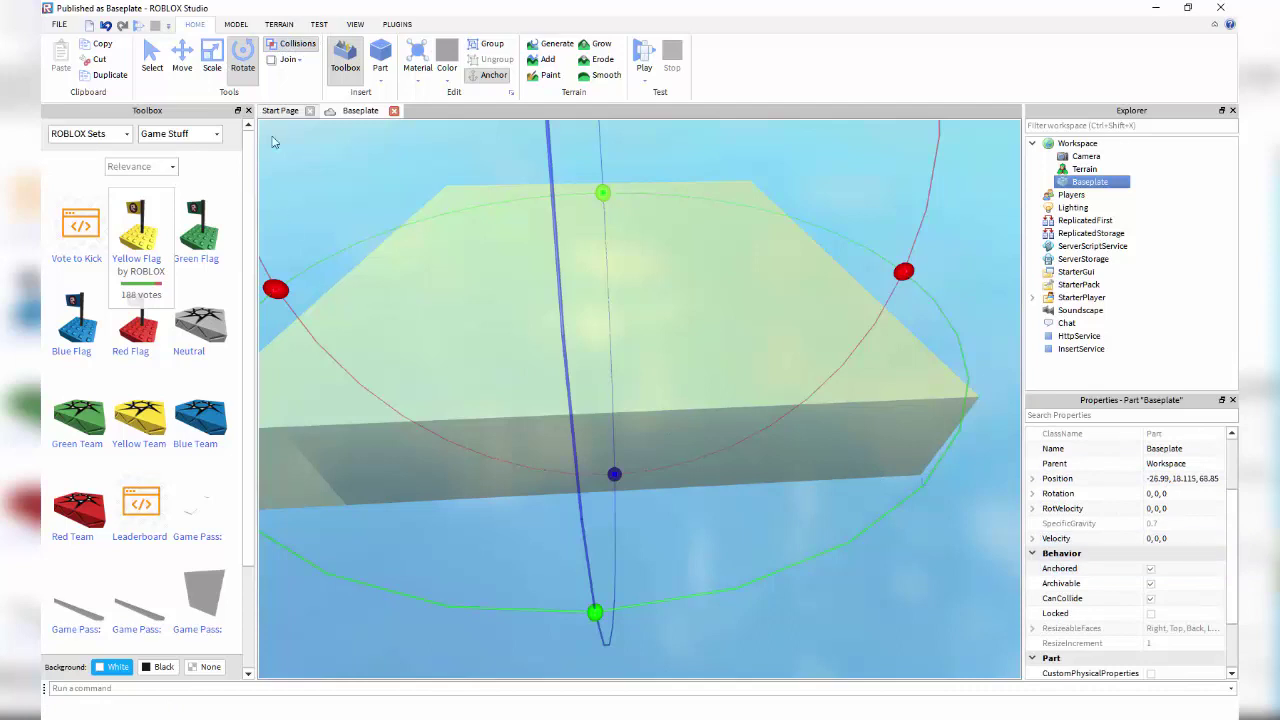
Enable collision checking and duplicate the Baseplate on top of the original.
left_click(296, 48)
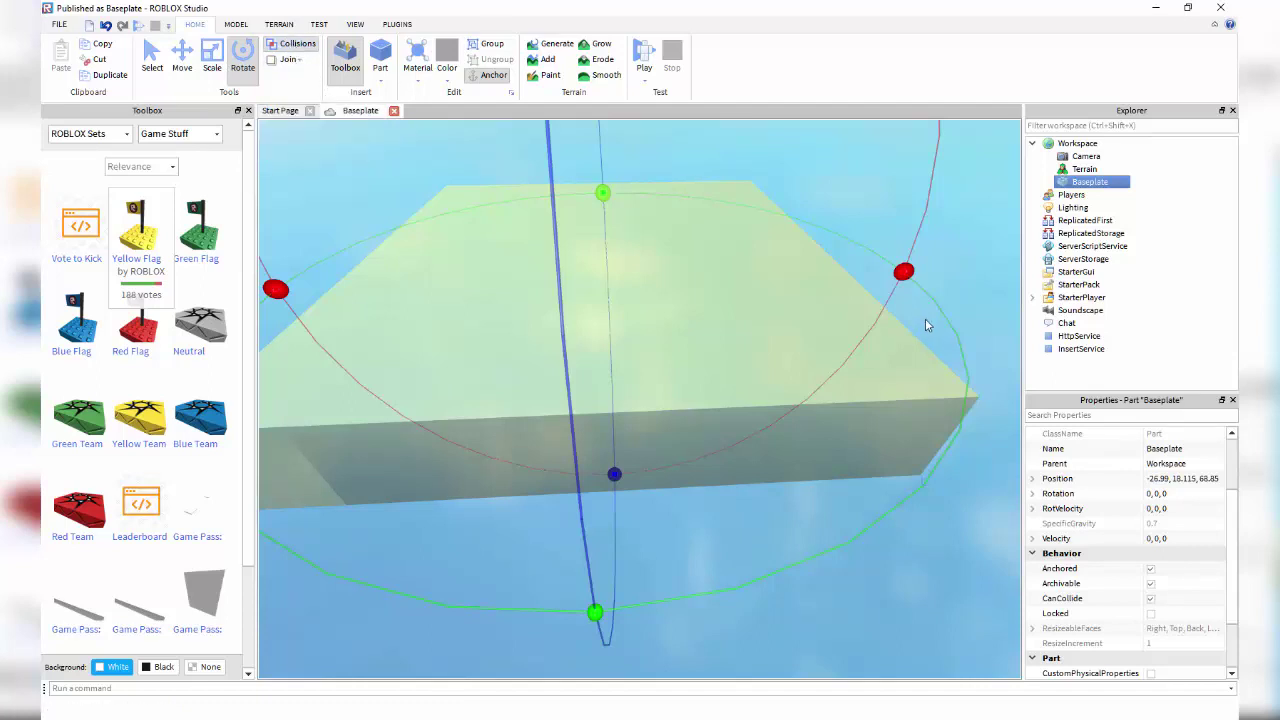
left_click(182, 56)
key("ctrl+d")
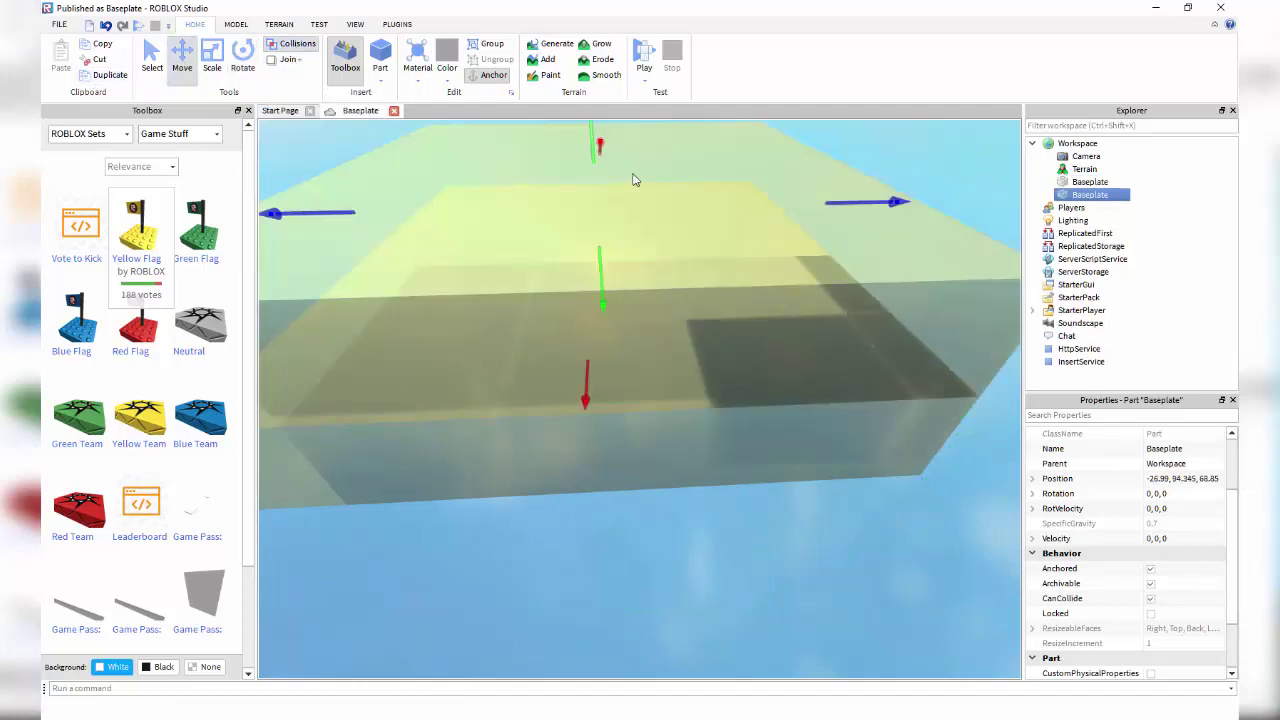
left_click(723, 528)
right_click_drag(723, 526, 655, 438)
left_click(655, 438)
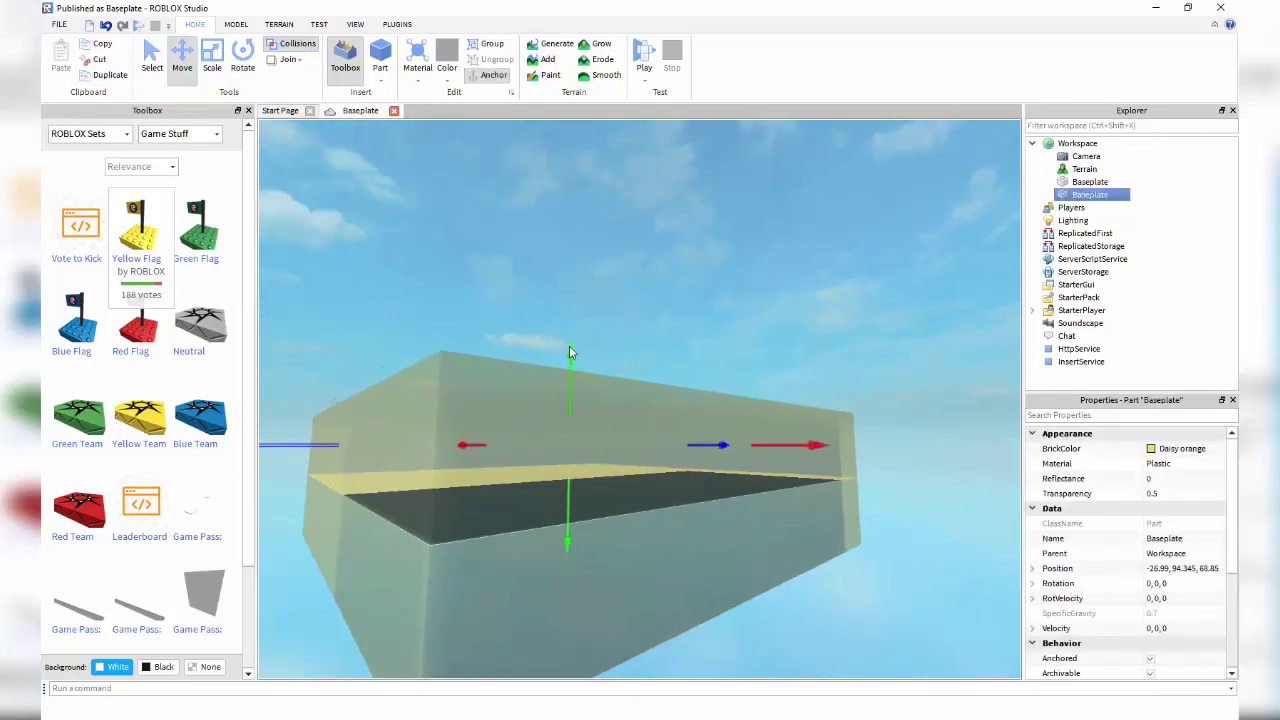
Test collisions by moving the duplicate Baseplate up and back down onto the original, and deselect it.
left_click_drag(569, 345, 160, 235)
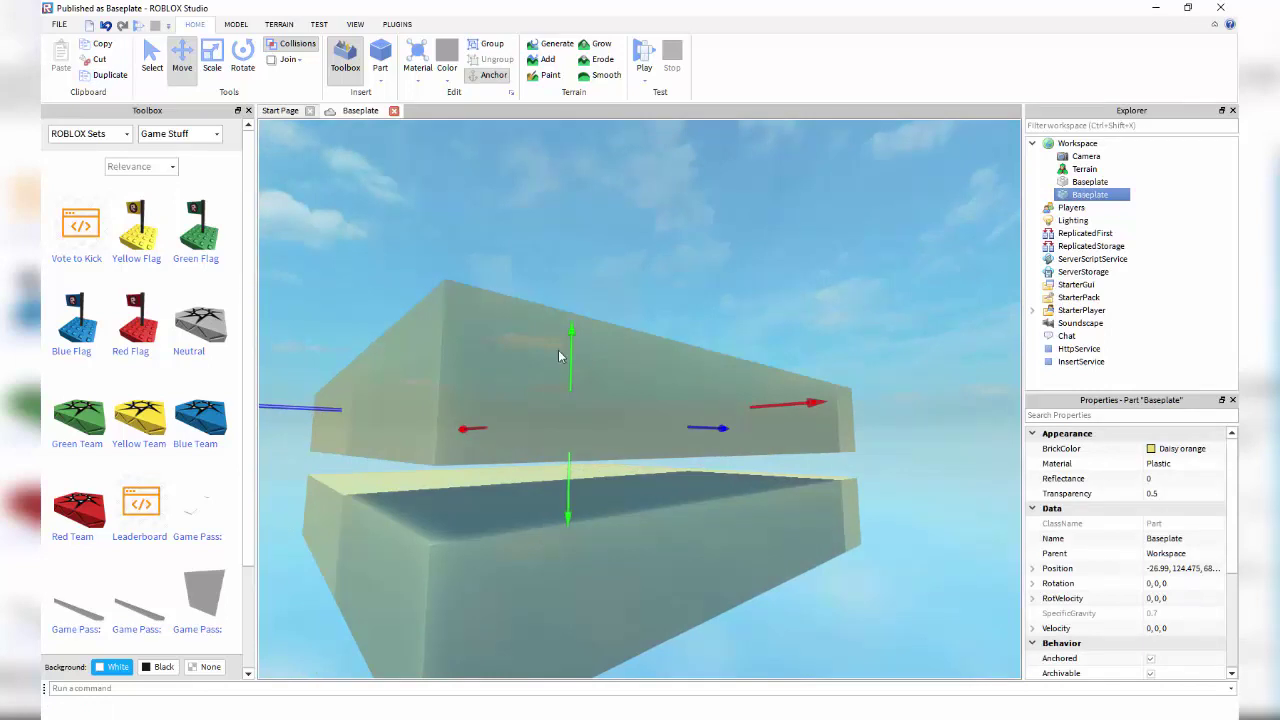
left_click_drag(587, 347, 640, 405)
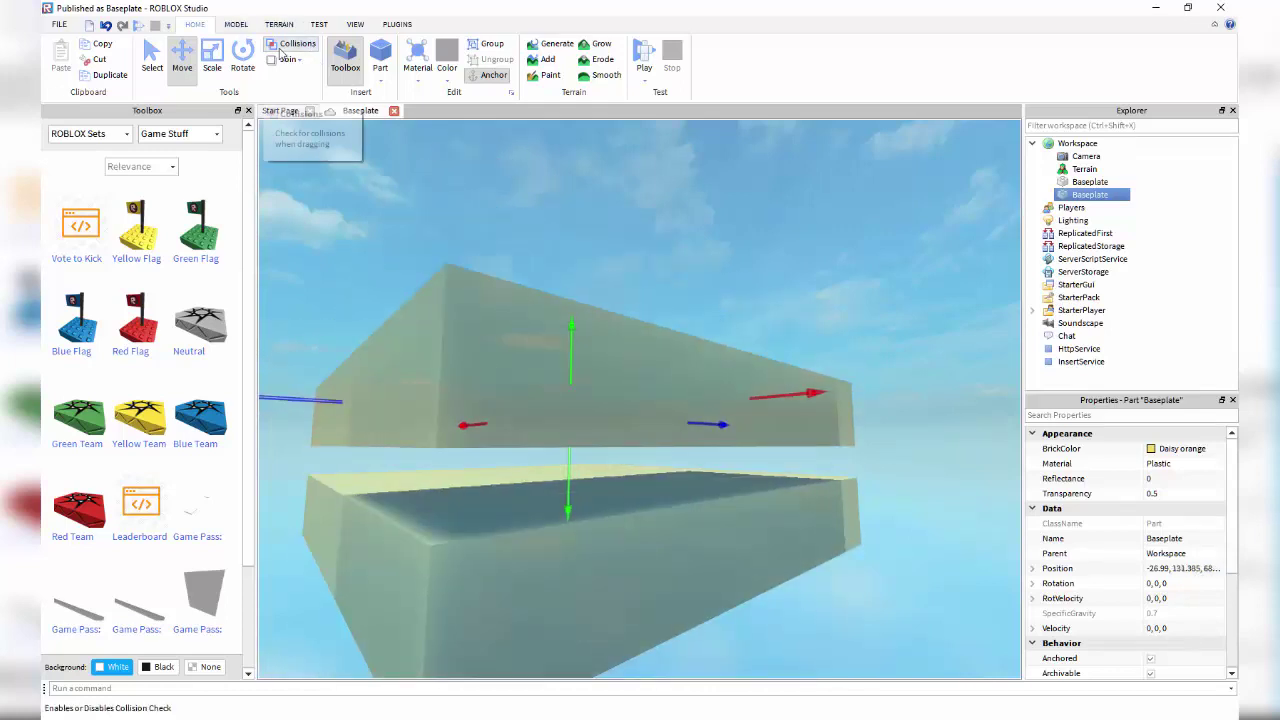
mouse_move(571, 340)
left_mouse_down()
mouse_move(566, 470)
mouse_move(575, 350)
left_mouse_up()
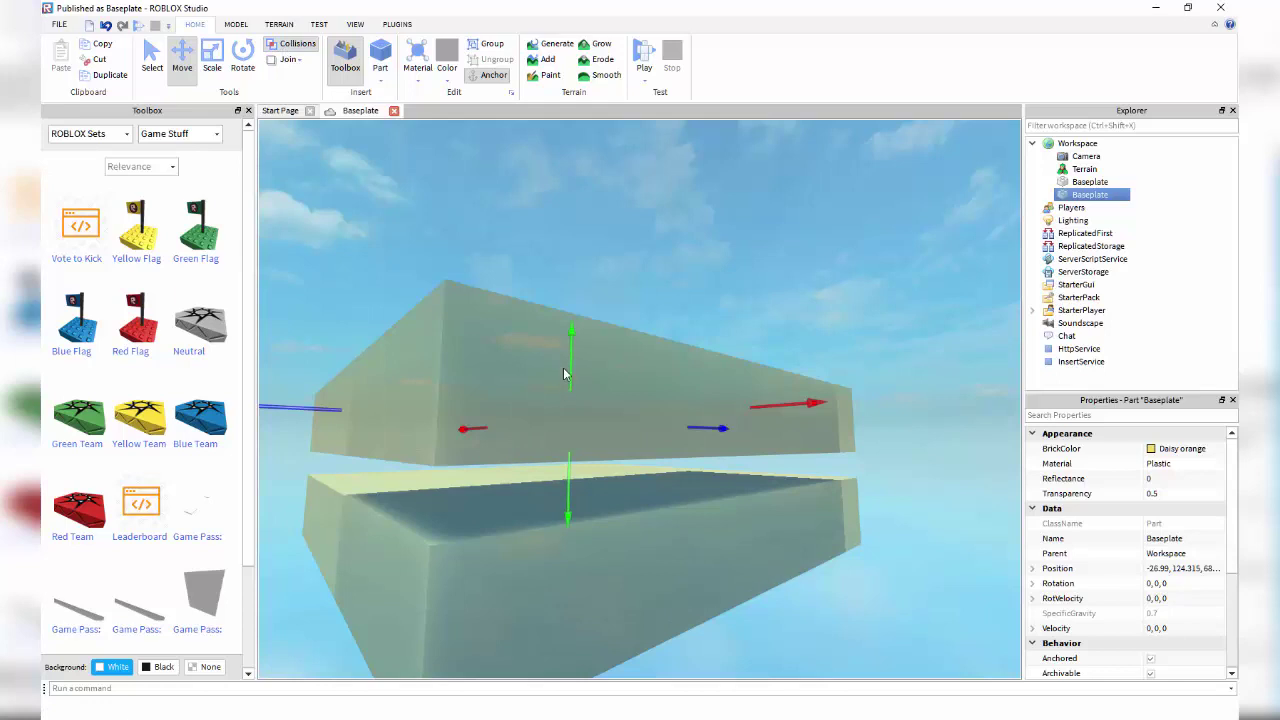
left_click_drag(565, 374, 572, 440)
left_click(597, 309)
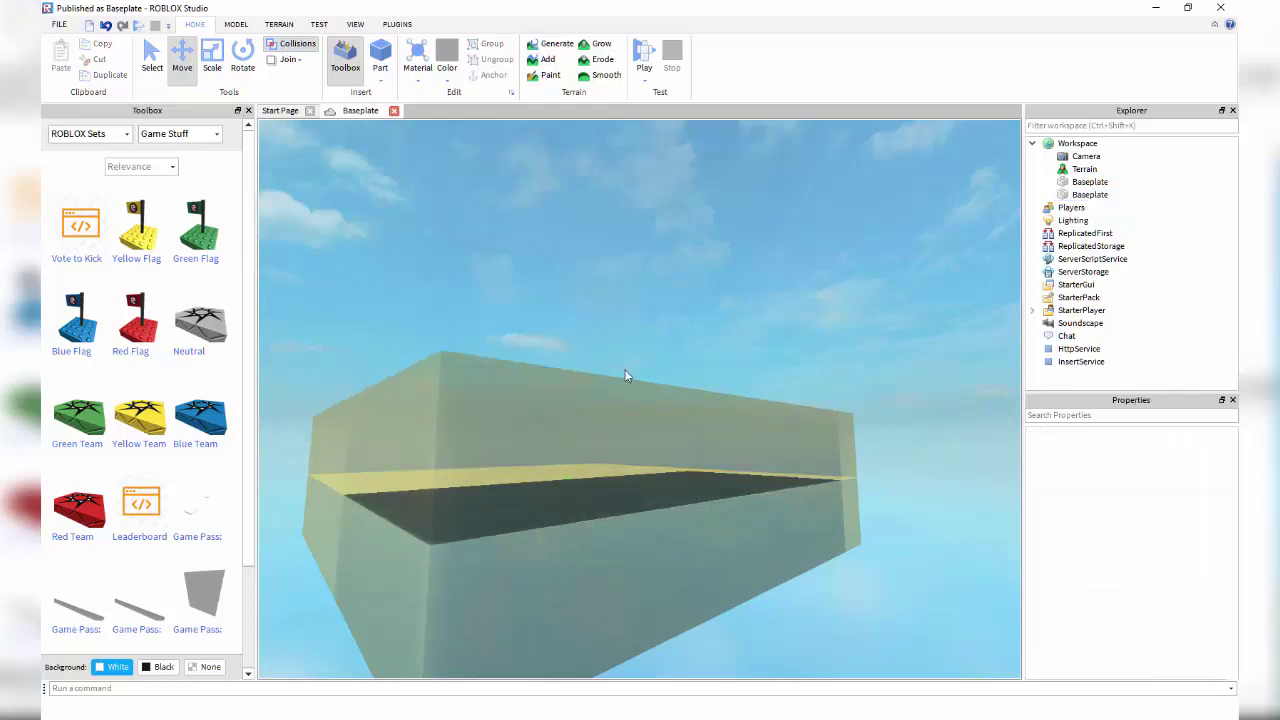
Delete the upper duplicate of the Baseplate.
scroll(694, 289, "up", 10)
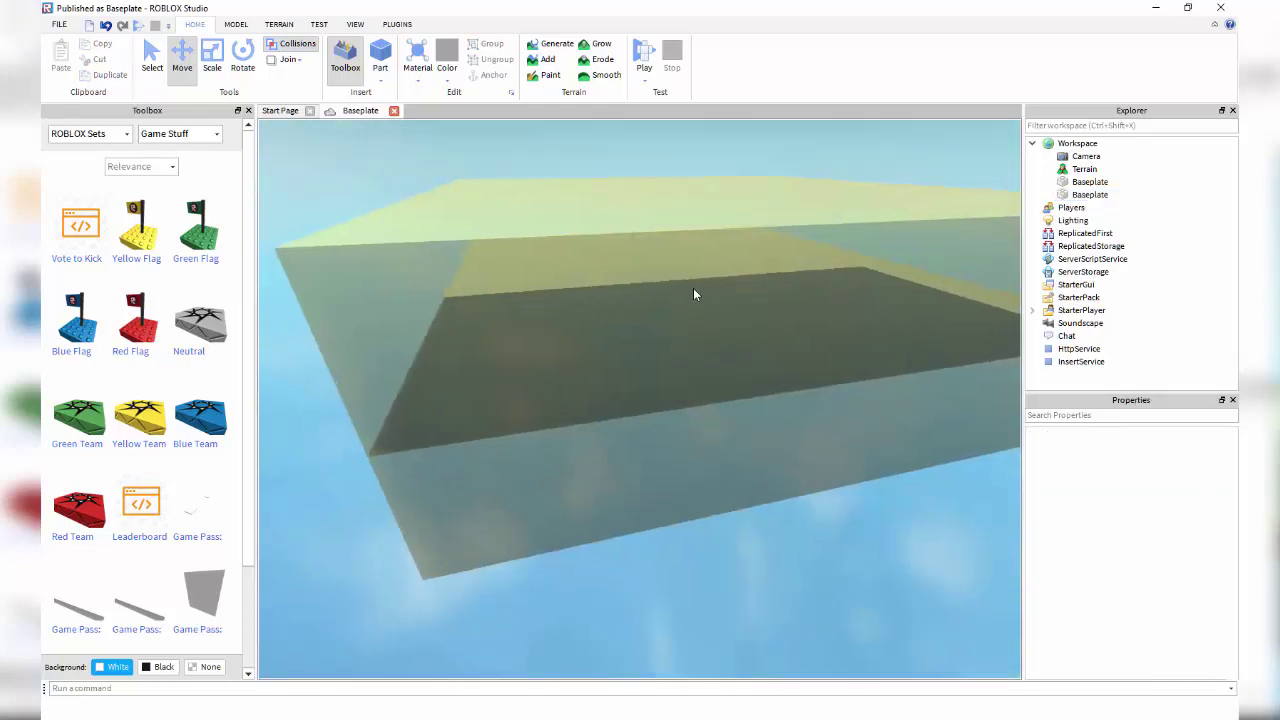
scroll(693, 294, "down", 5)
left_click(755, 339)
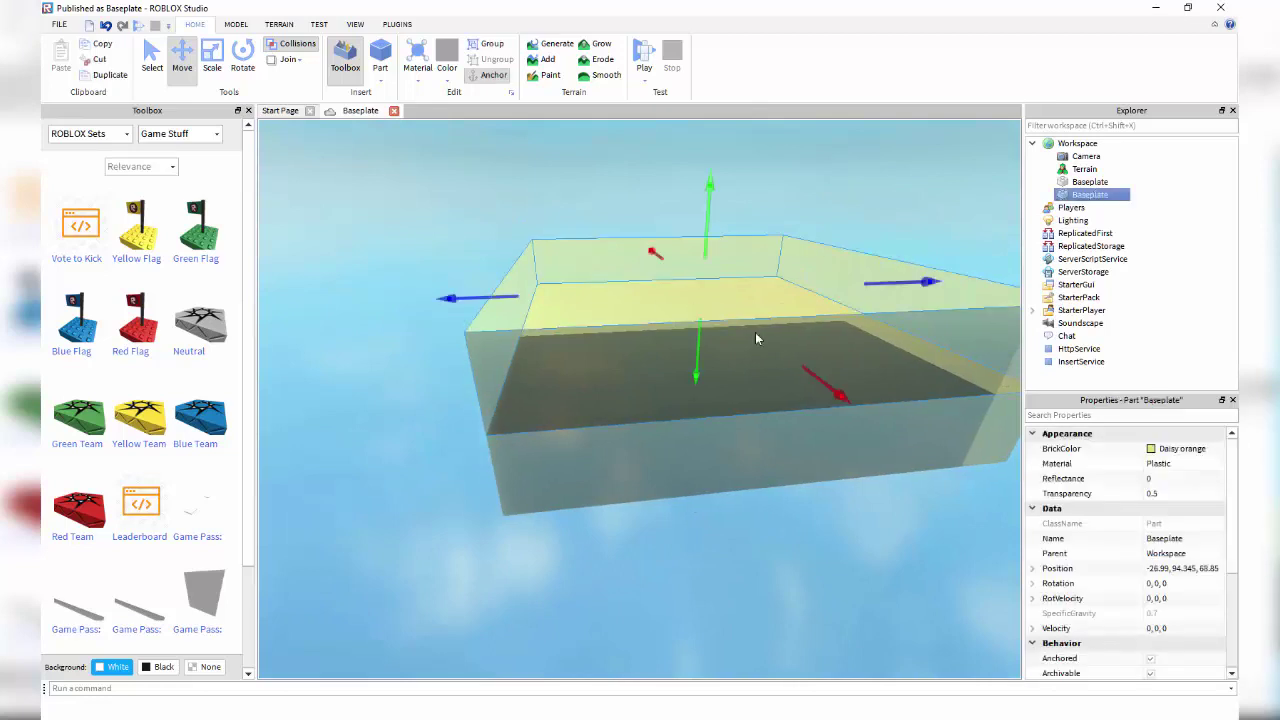
key("Delete")
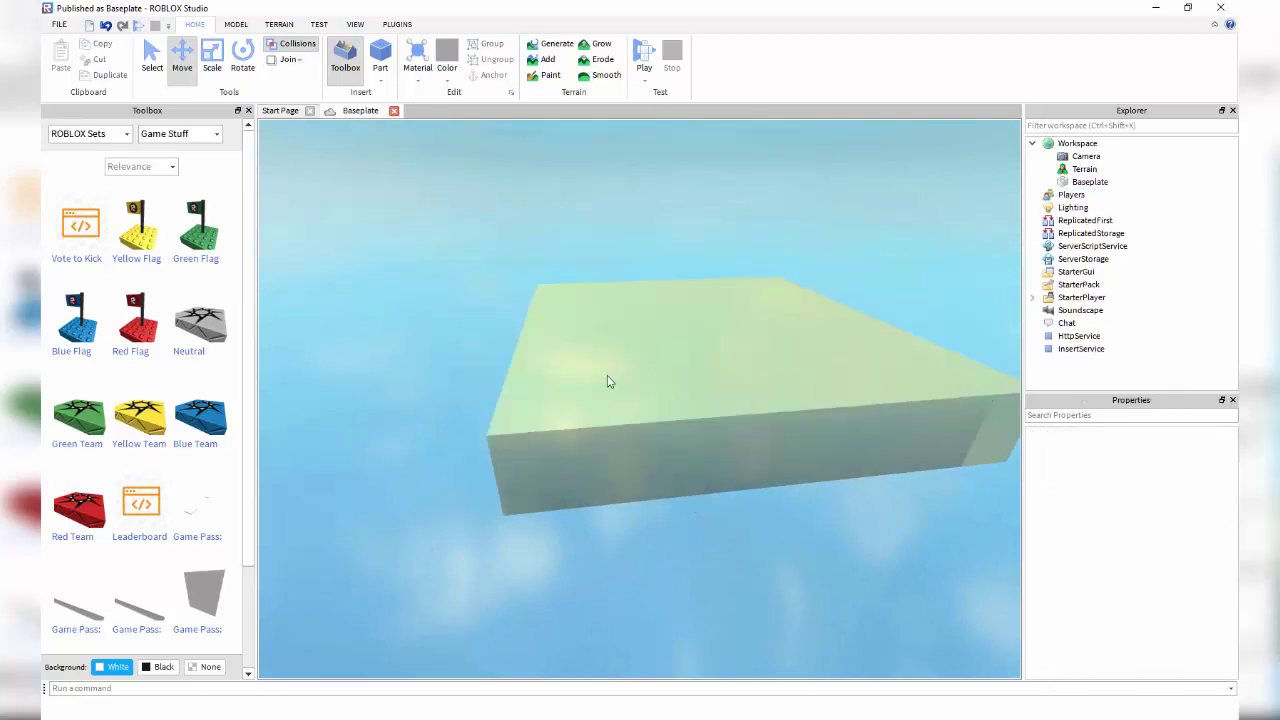
Select the remaining Baseplate and look through the Join options Always, Surface only and Never.
left_click(609, 381)
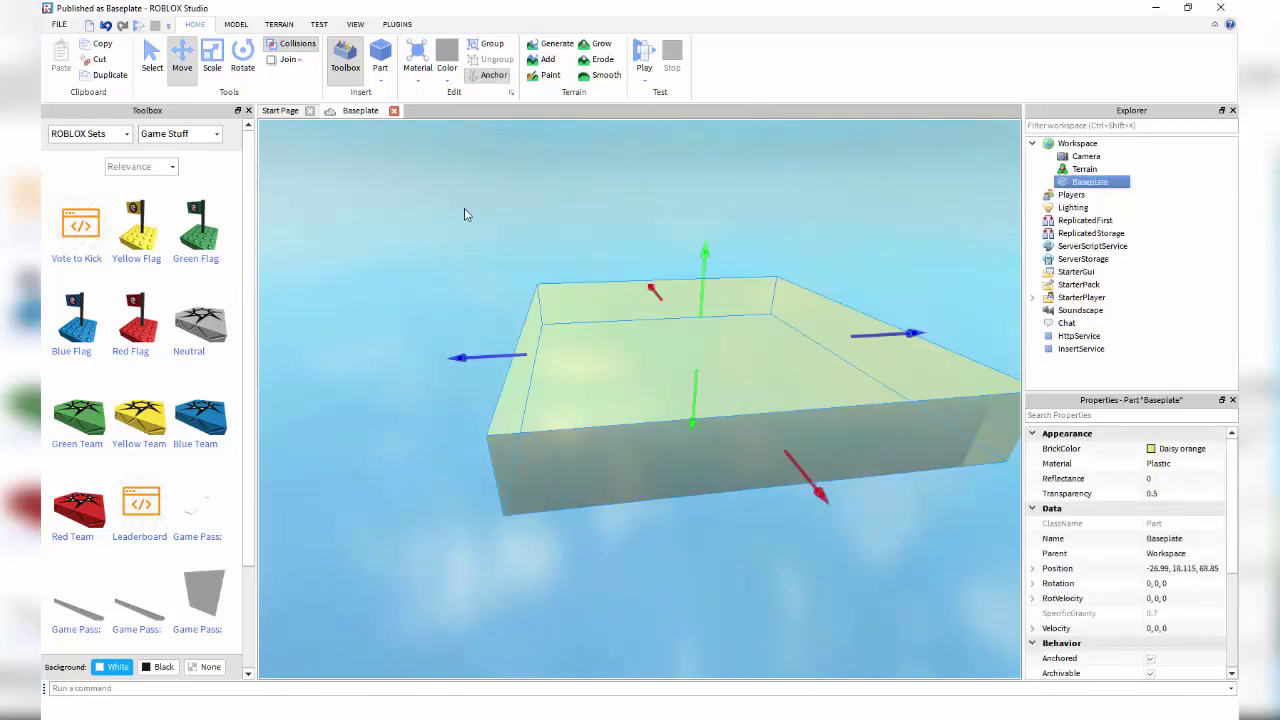
left_click(297, 60)
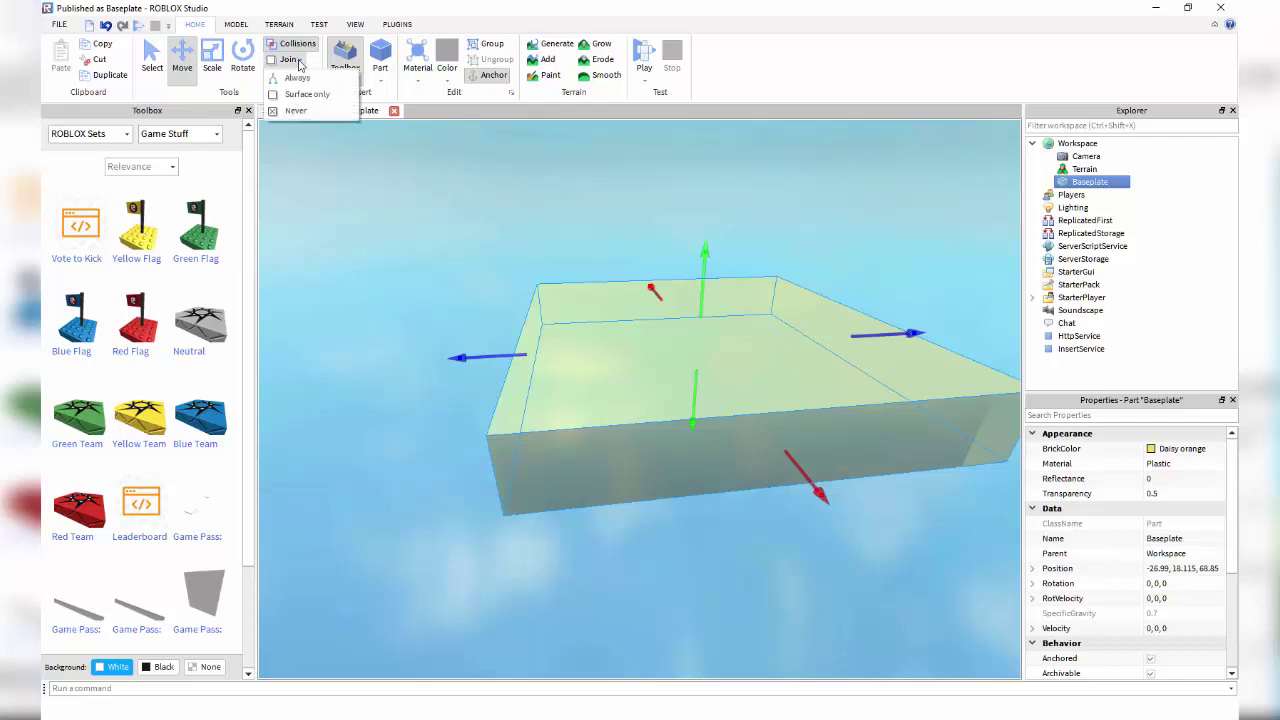
left_click(303, 61)
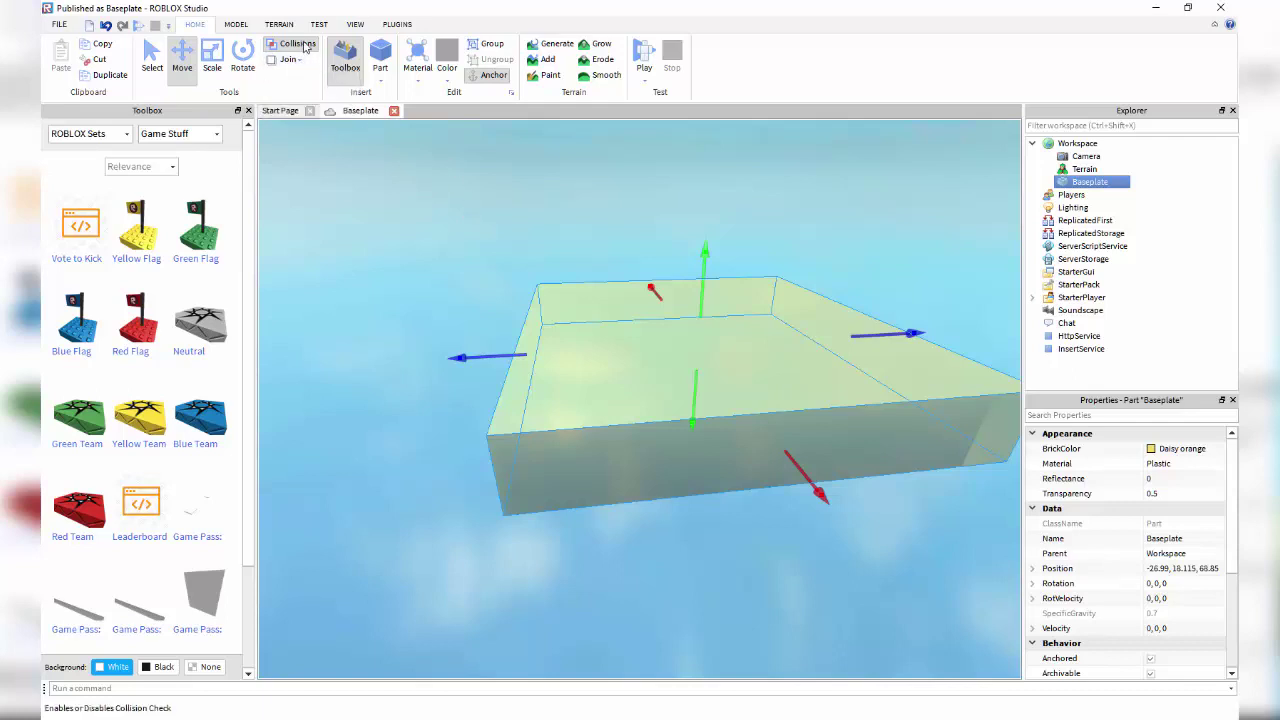
left_click(285, 62)
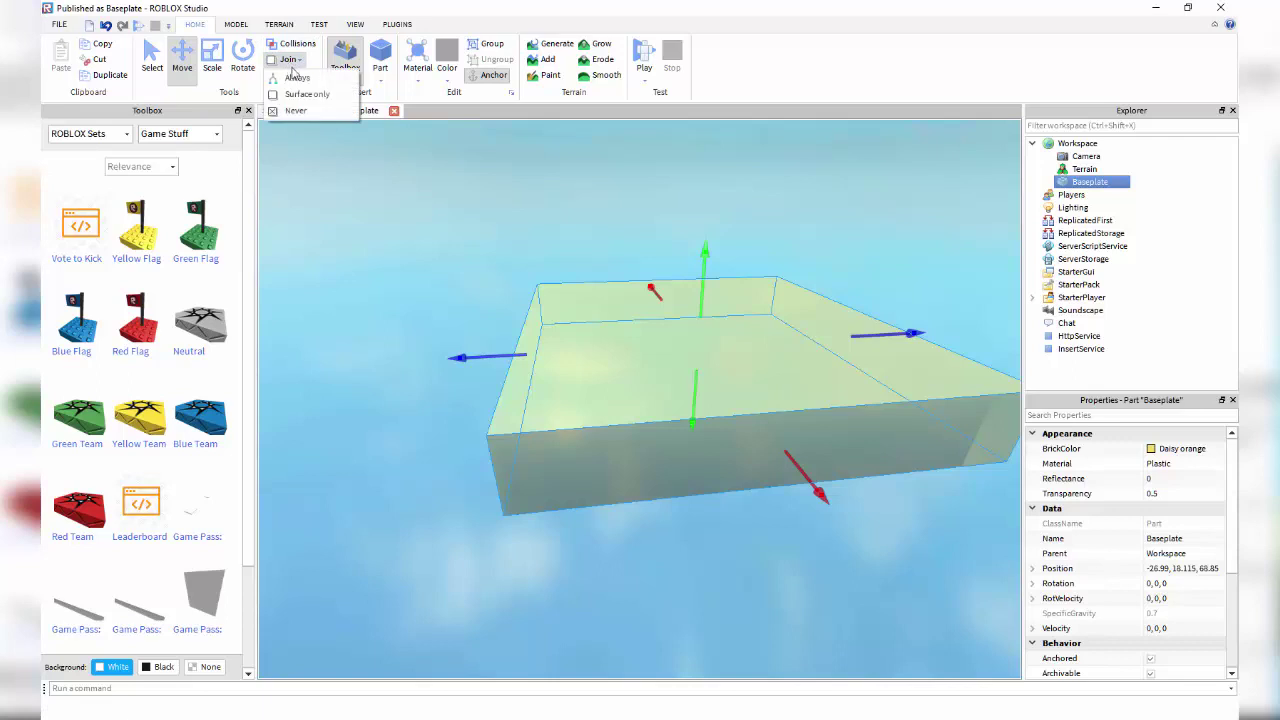
left_click(295, 67)
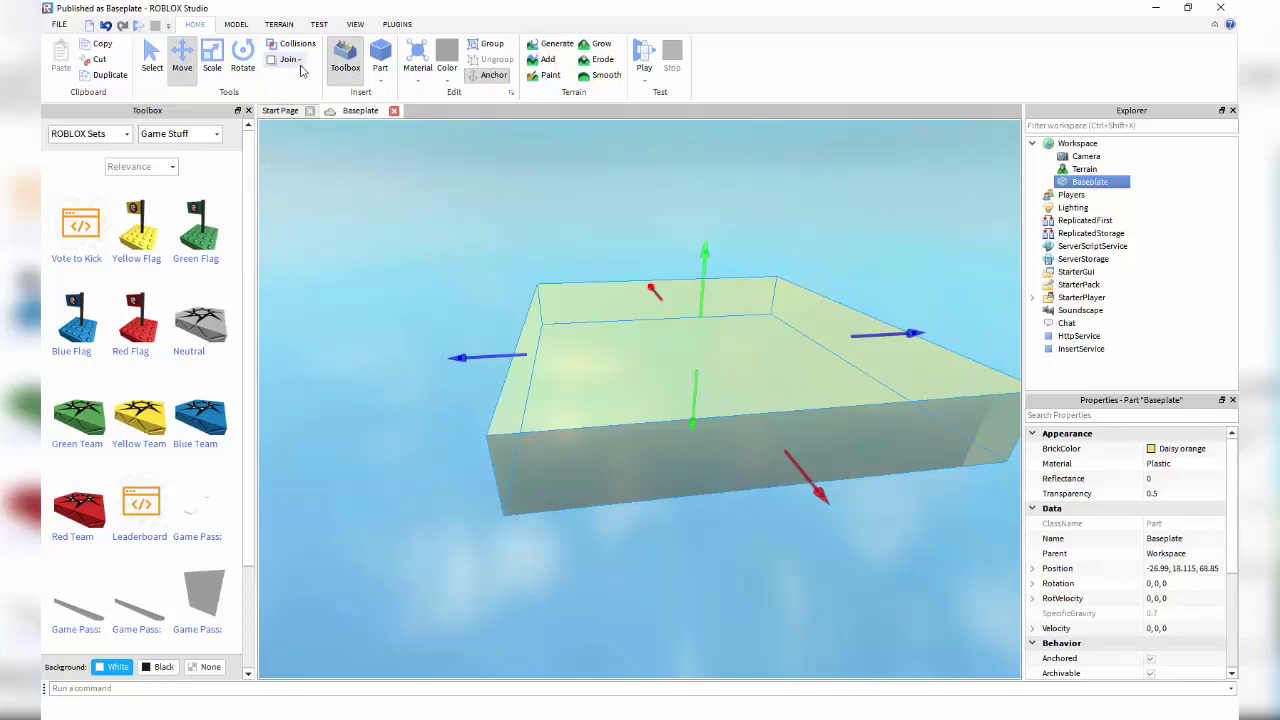
Hide the Toolbox and show it again, and deselect the Baseplate.
left_click(353, 62)
left_click(351, 62)
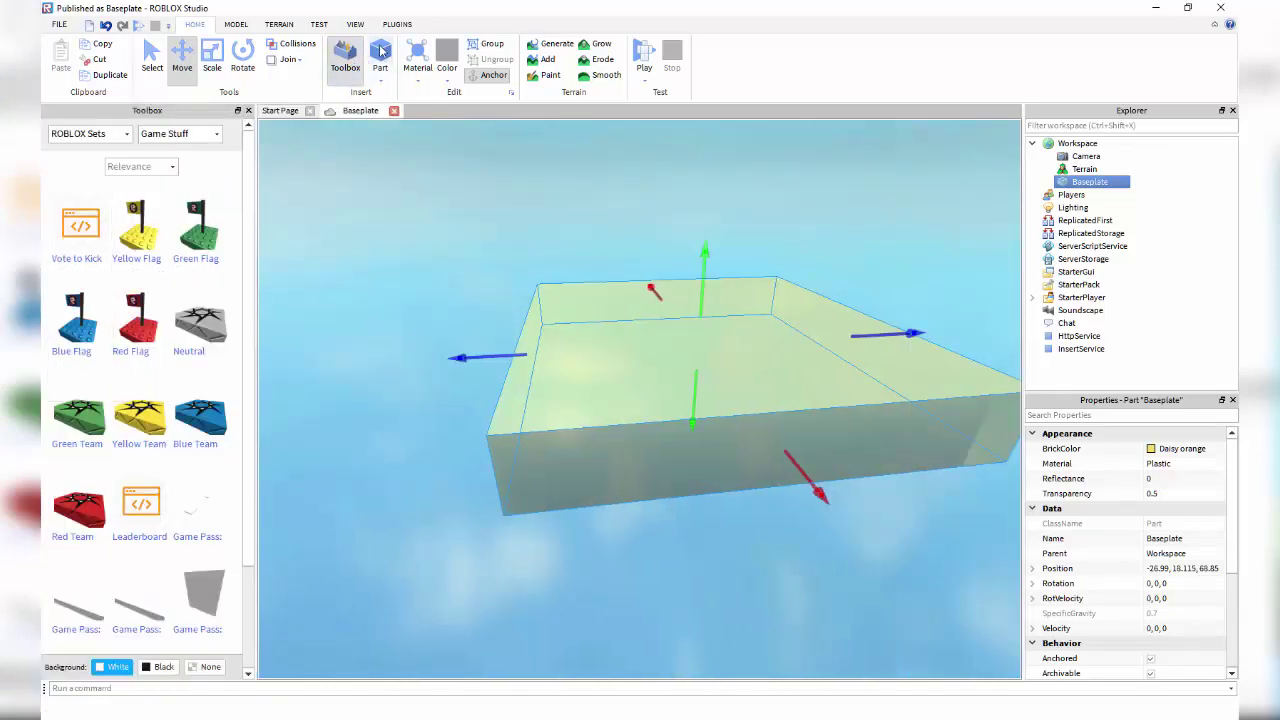
left_click(481, 199)
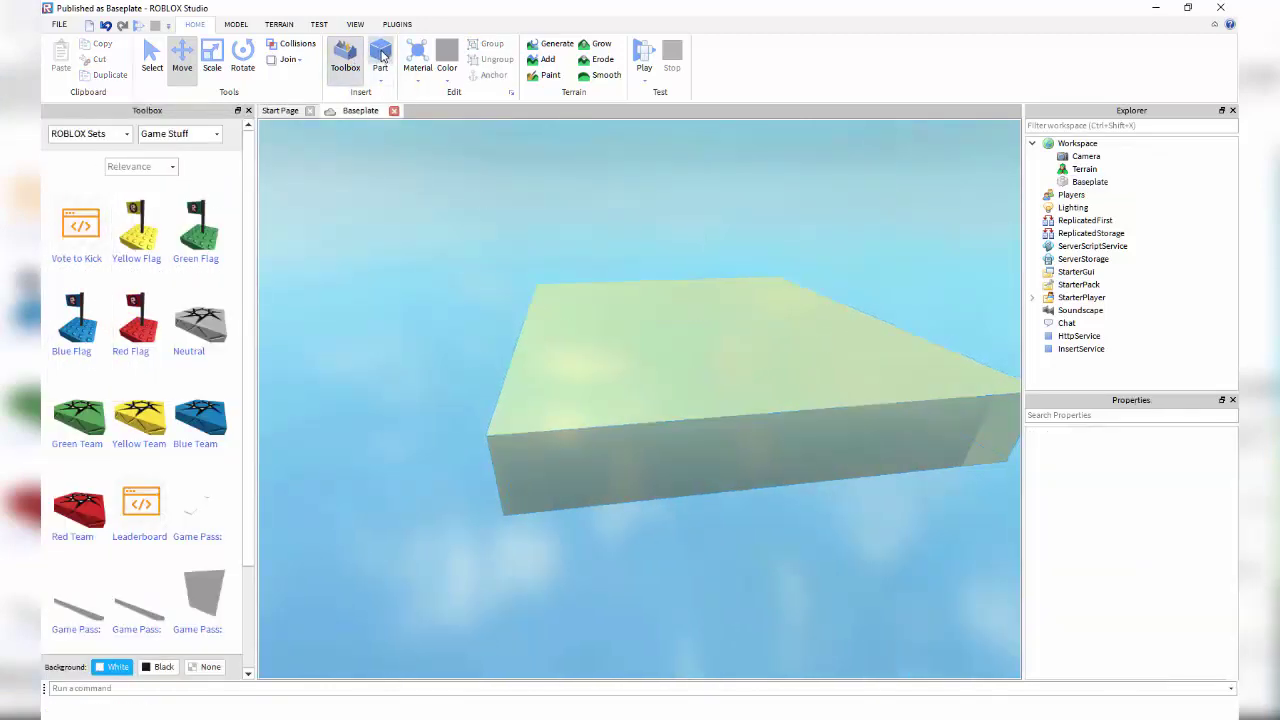
Insert a block part on the Baseplate and deselect it.
left_click(380, 55)
key("f")
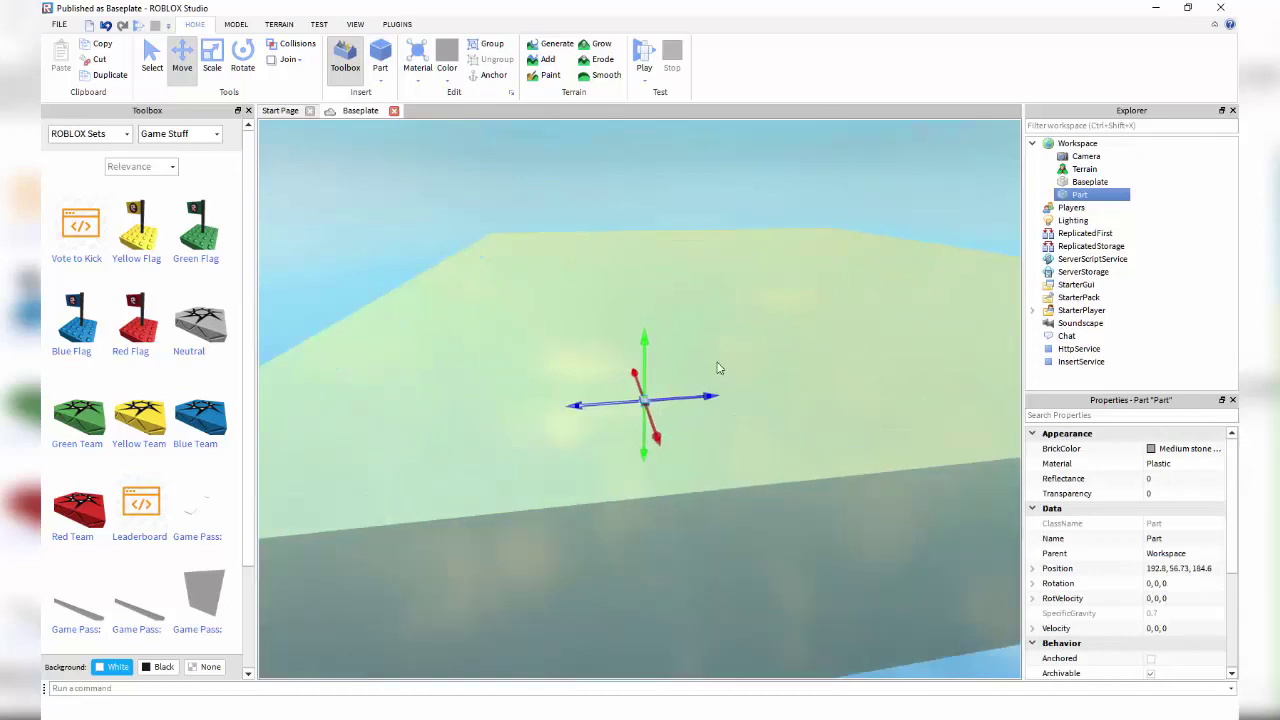
scroll(729, 266, "down", 4)
left_click(640, 421)
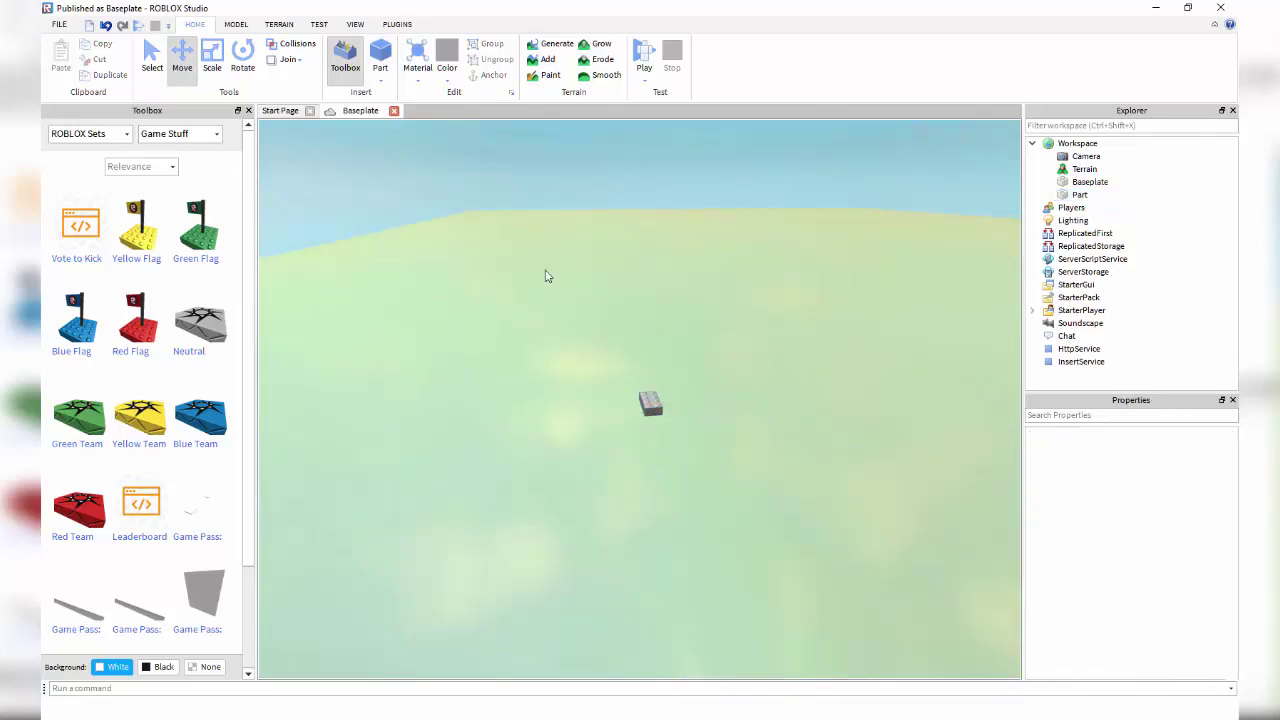
Open the list of part shapes available for insertion.
left_click(380, 82)
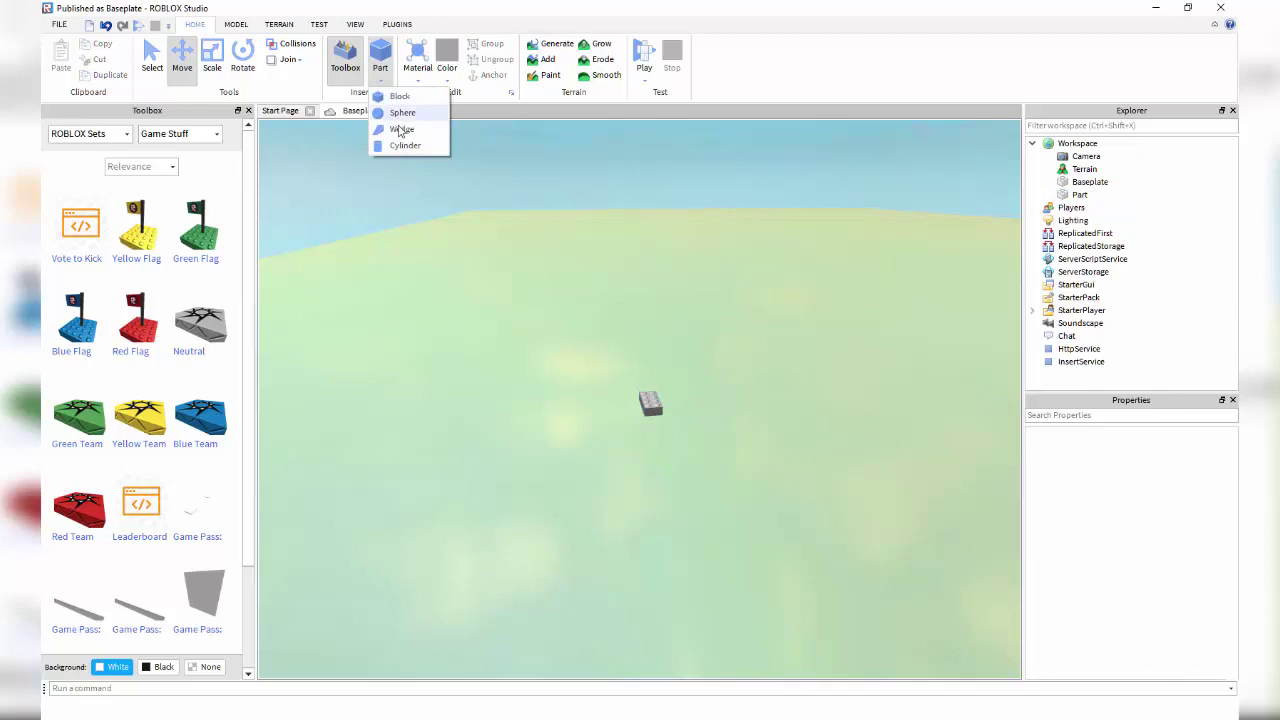
Delete the existing part from the workspace and insert a new block part in its place.
left_click(659, 412)
key("Delete")
left_click(380, 78)
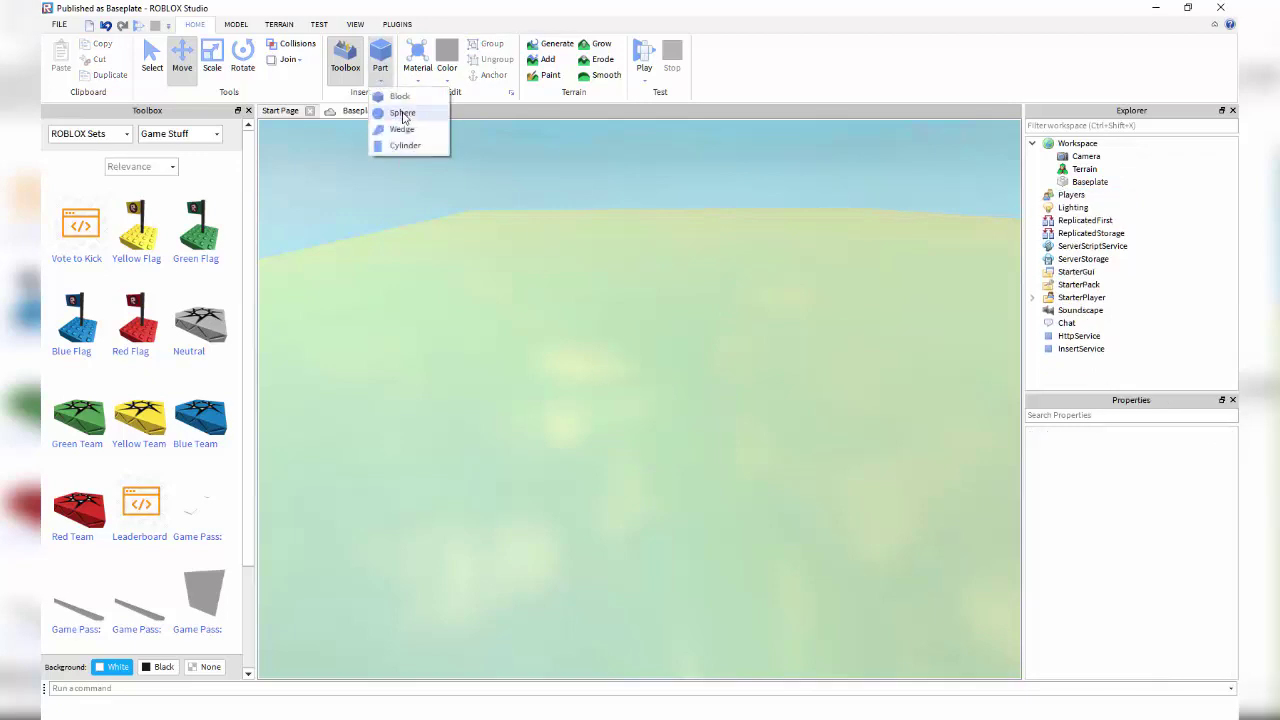
left_click(386, 87)
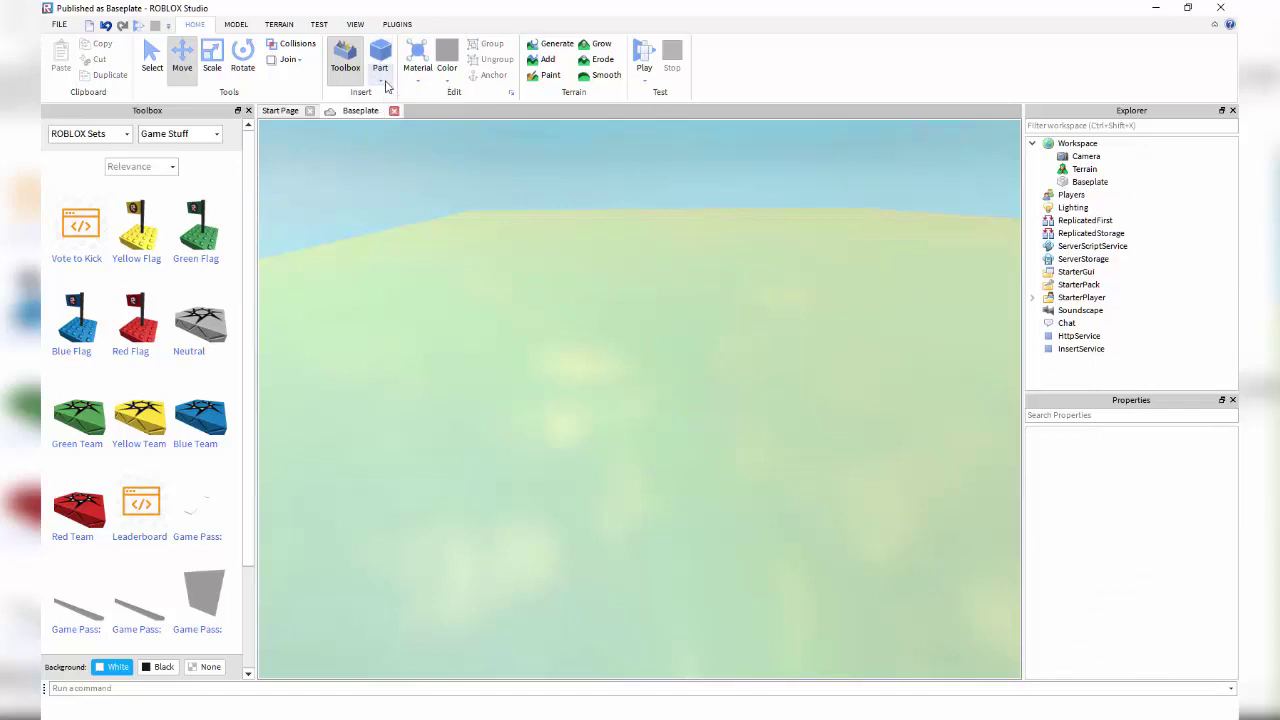
left_click(418, 80)
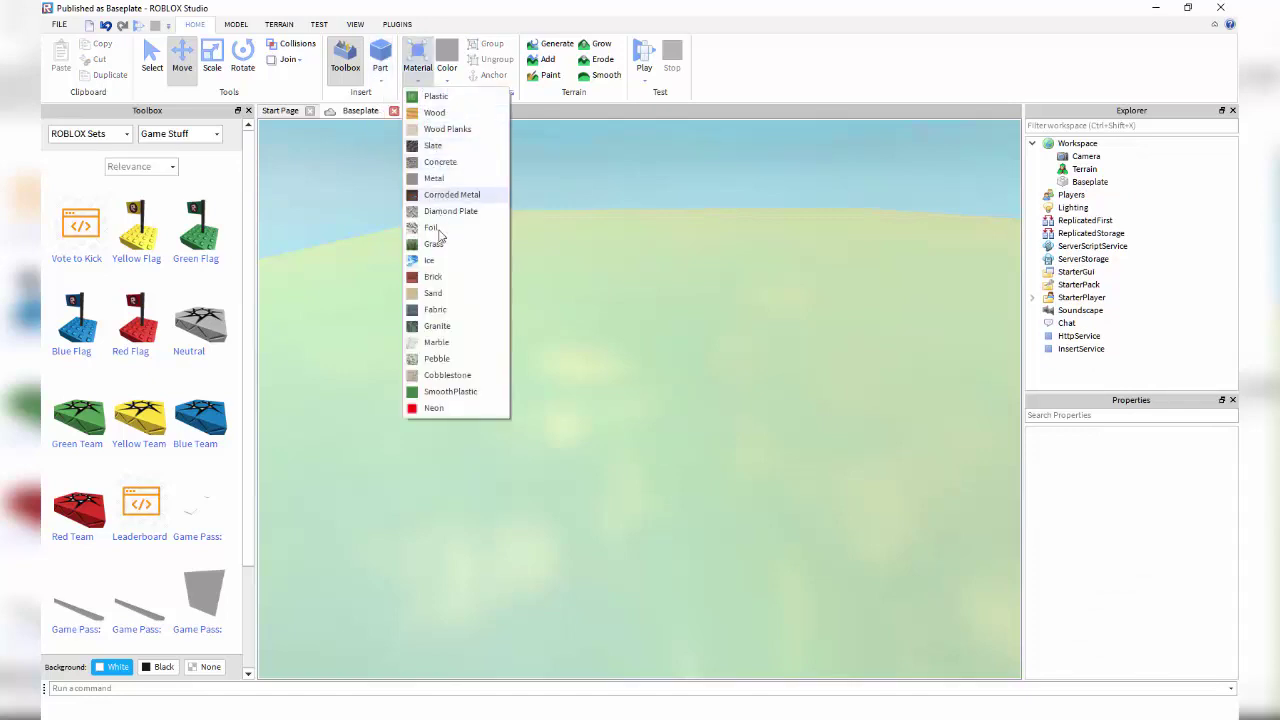
left_click(383, 52)
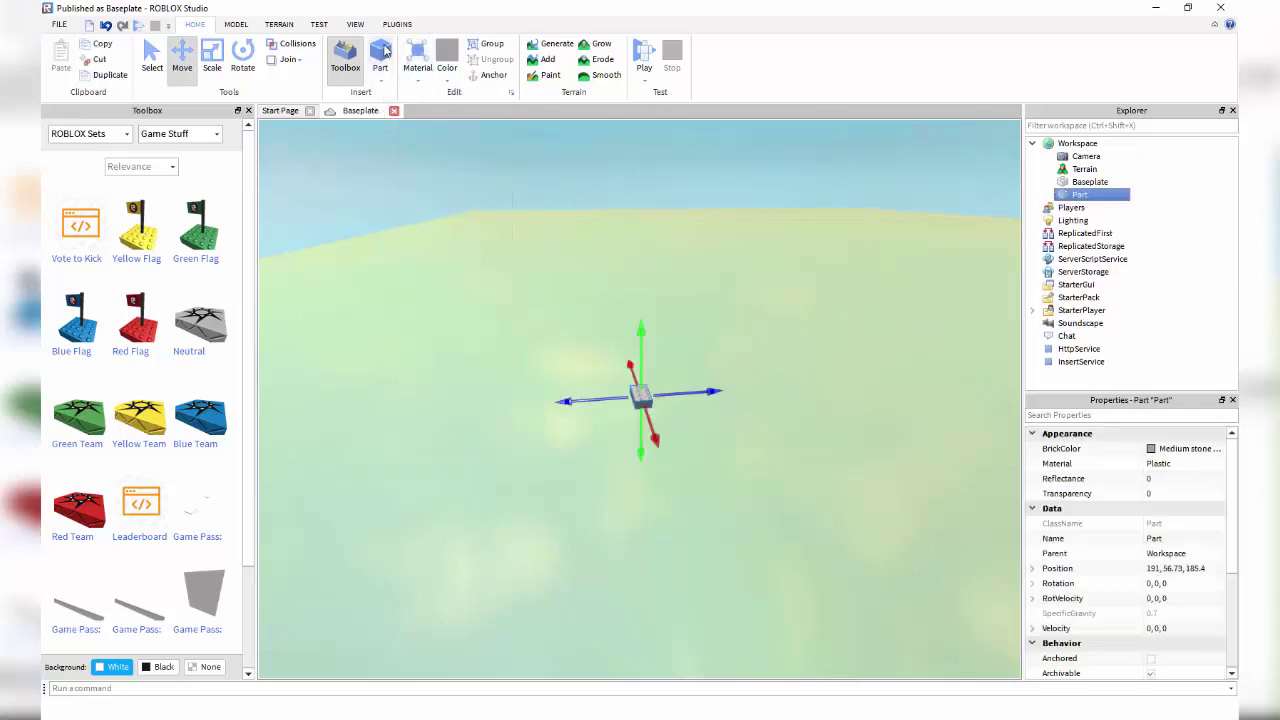
key("f")
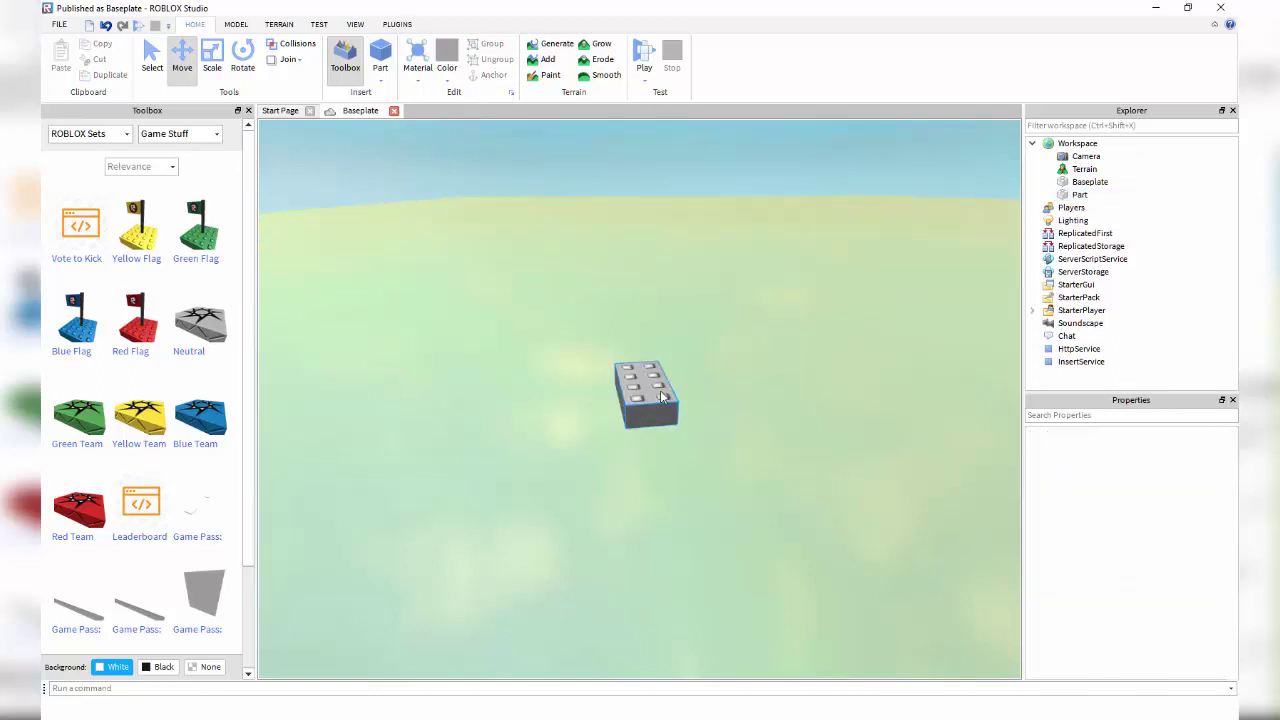
Try the Grass and Slate materials on the new part and set its material back to Plastic.
left_click(419, 81)
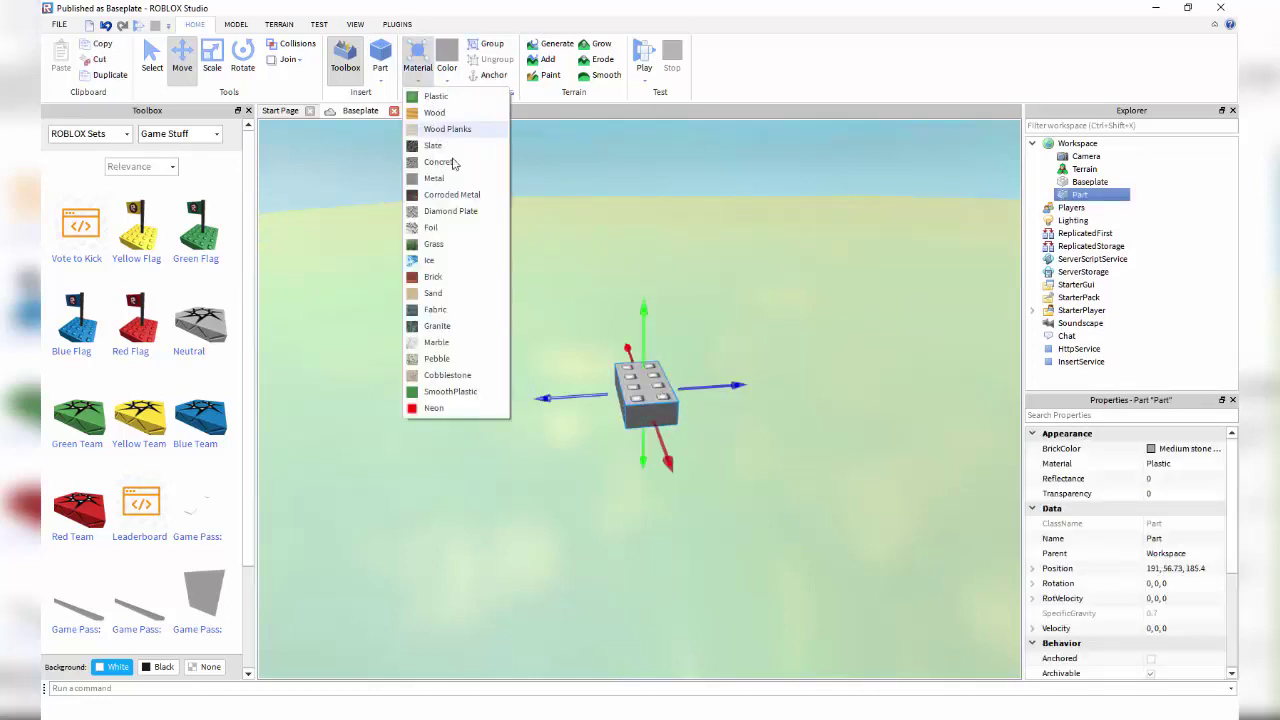
left_click(438, 244)
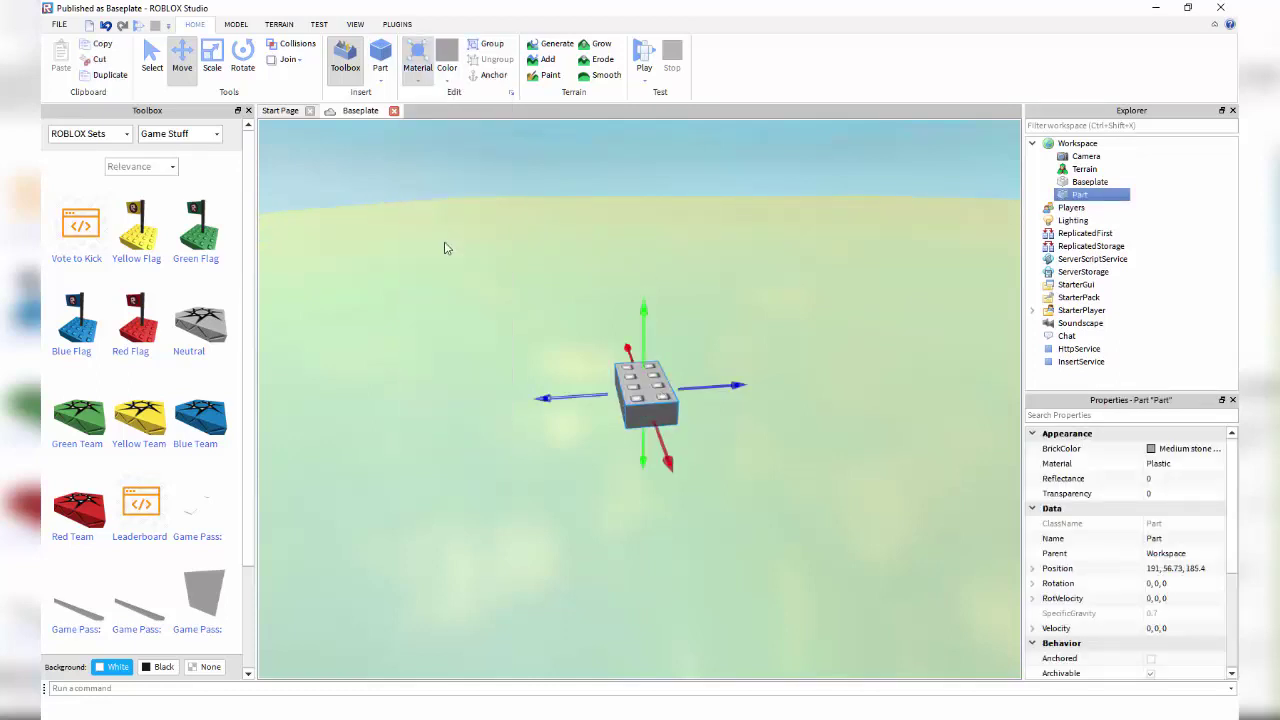
left_click(433, 80)
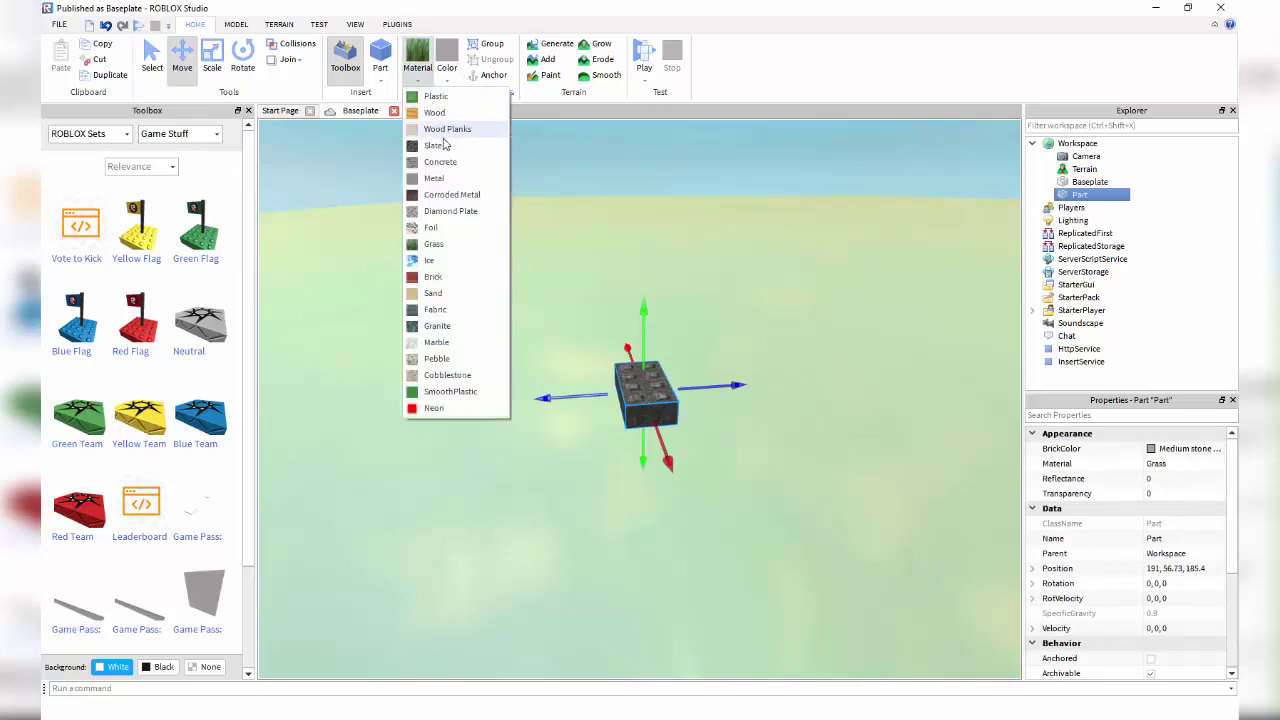
left_click(438, 145)
left_click(416, 74)
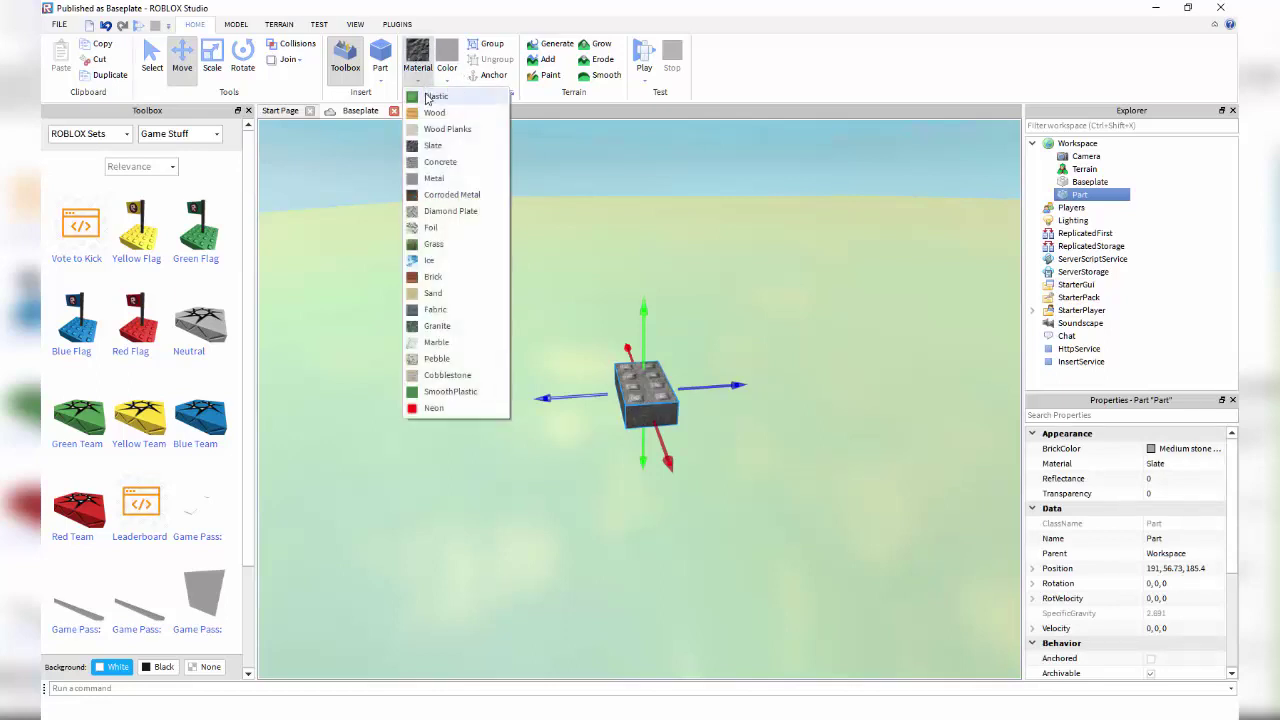
left_click(435, 97)
Colour the part Lime green and change it to the grey Fossil colour.
left_click(446, 78)
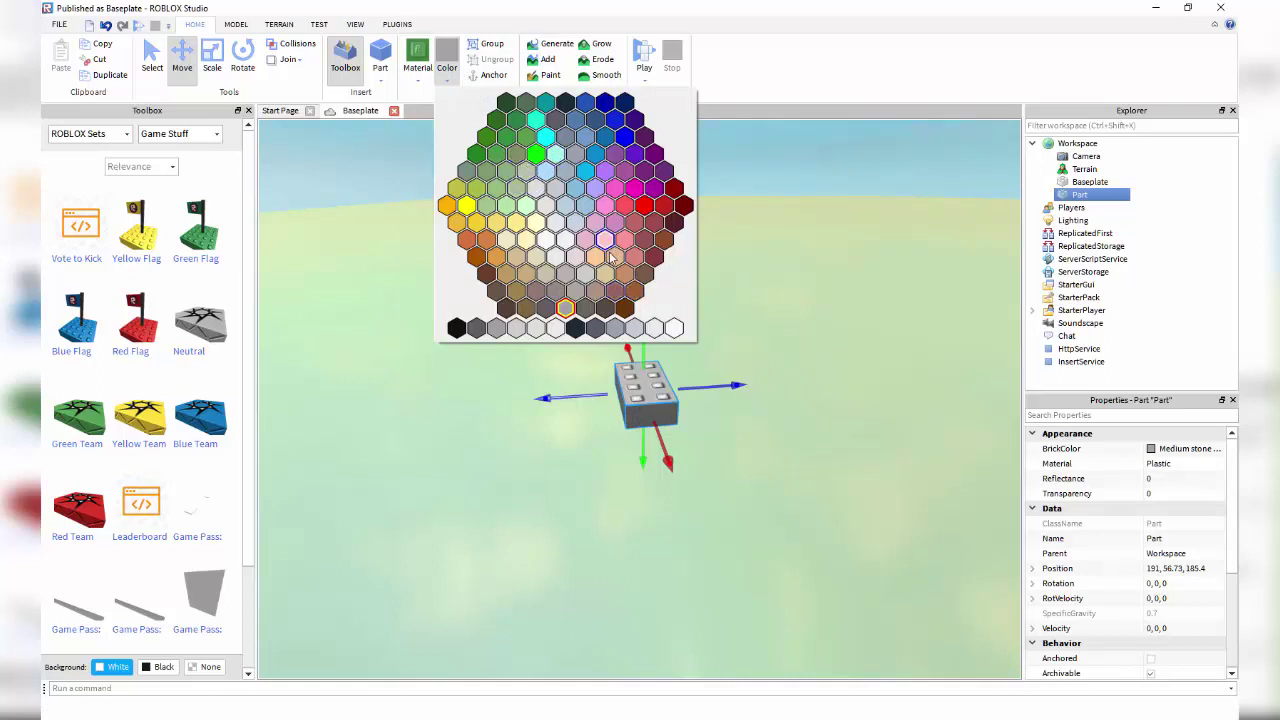
left_click(536, 154)
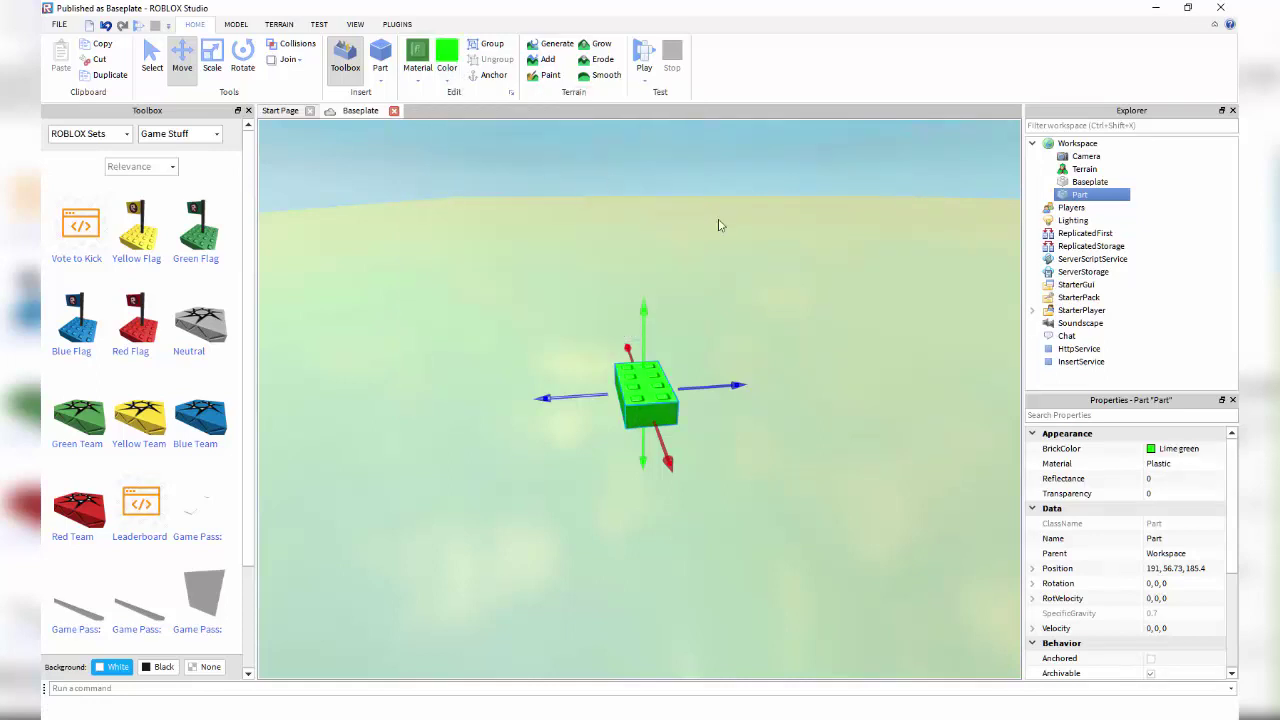
left_click(449, 82)
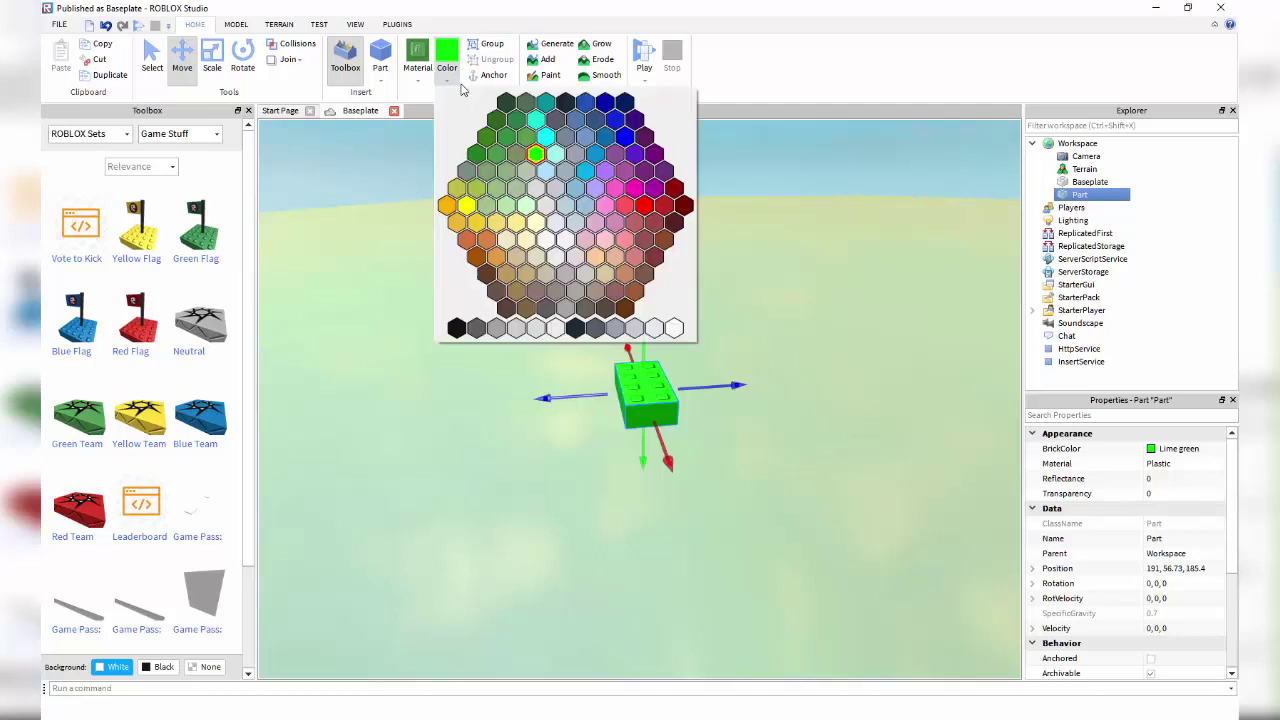
left_click(615, 328)
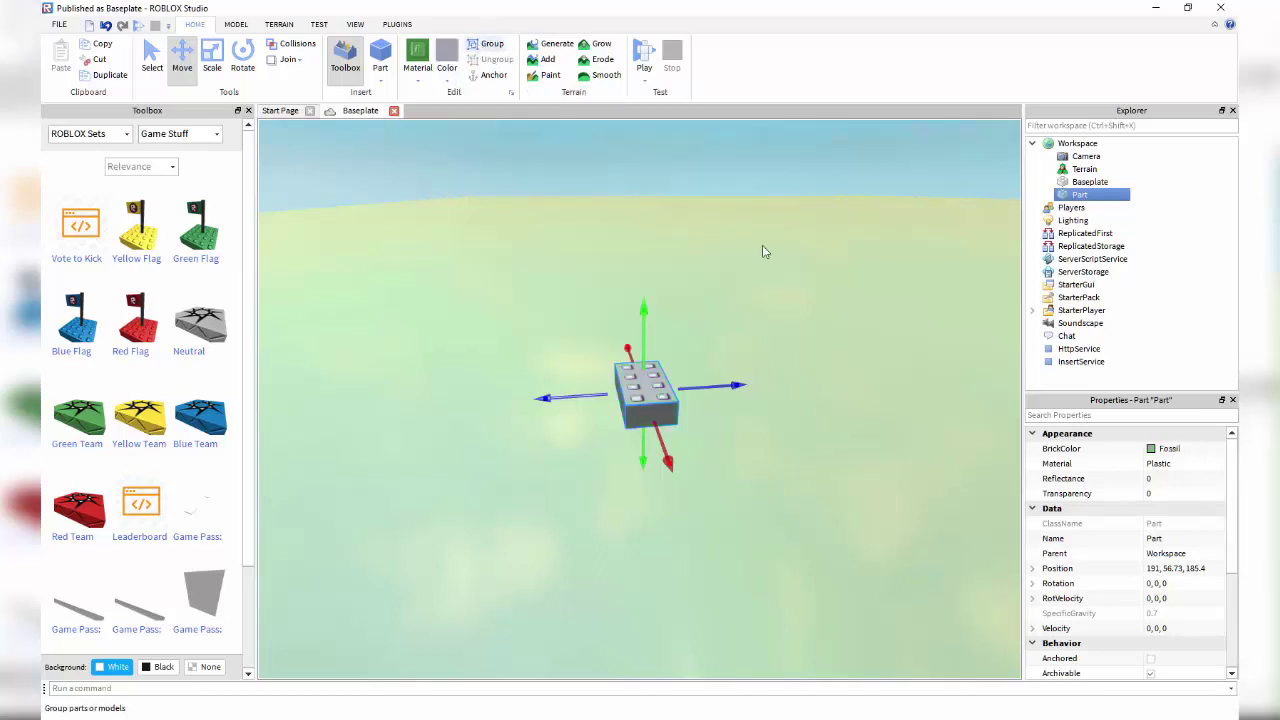
Duplicate the part and move the copy along the Z axis to about 183.22, beside the original.
left_click(686, 189)
left_click(645, 390)
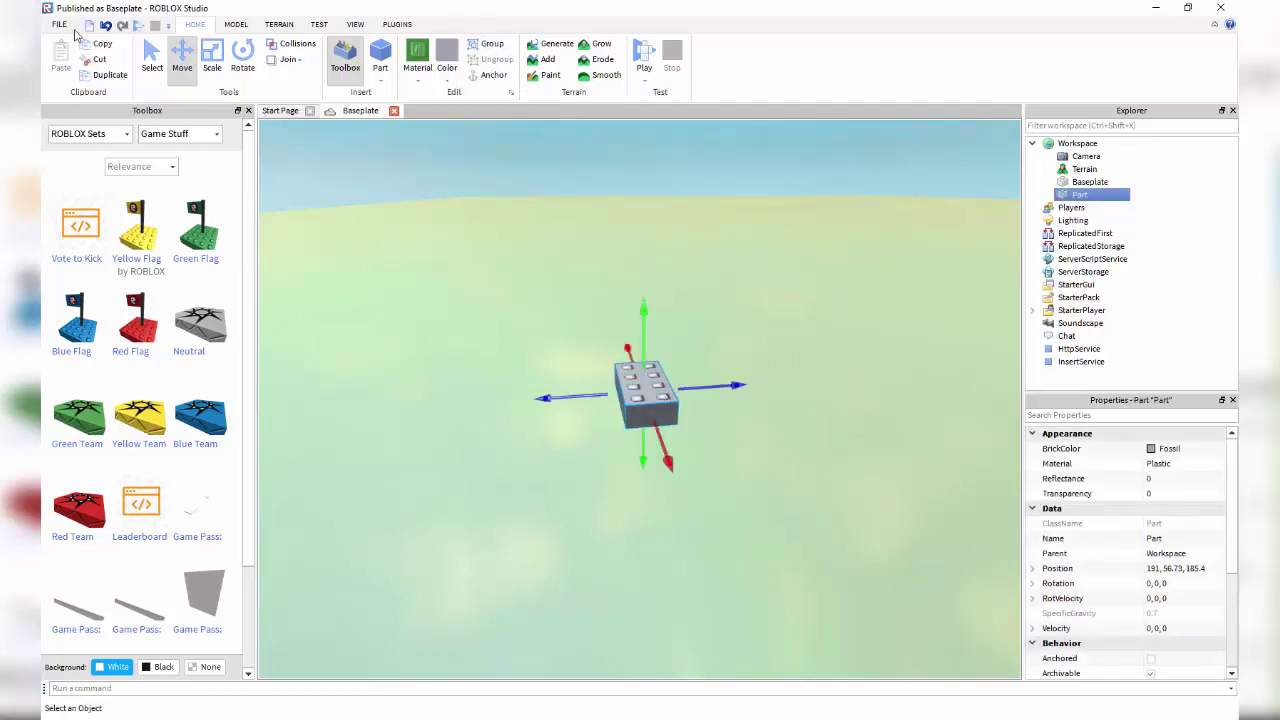
left_click(86, 80)
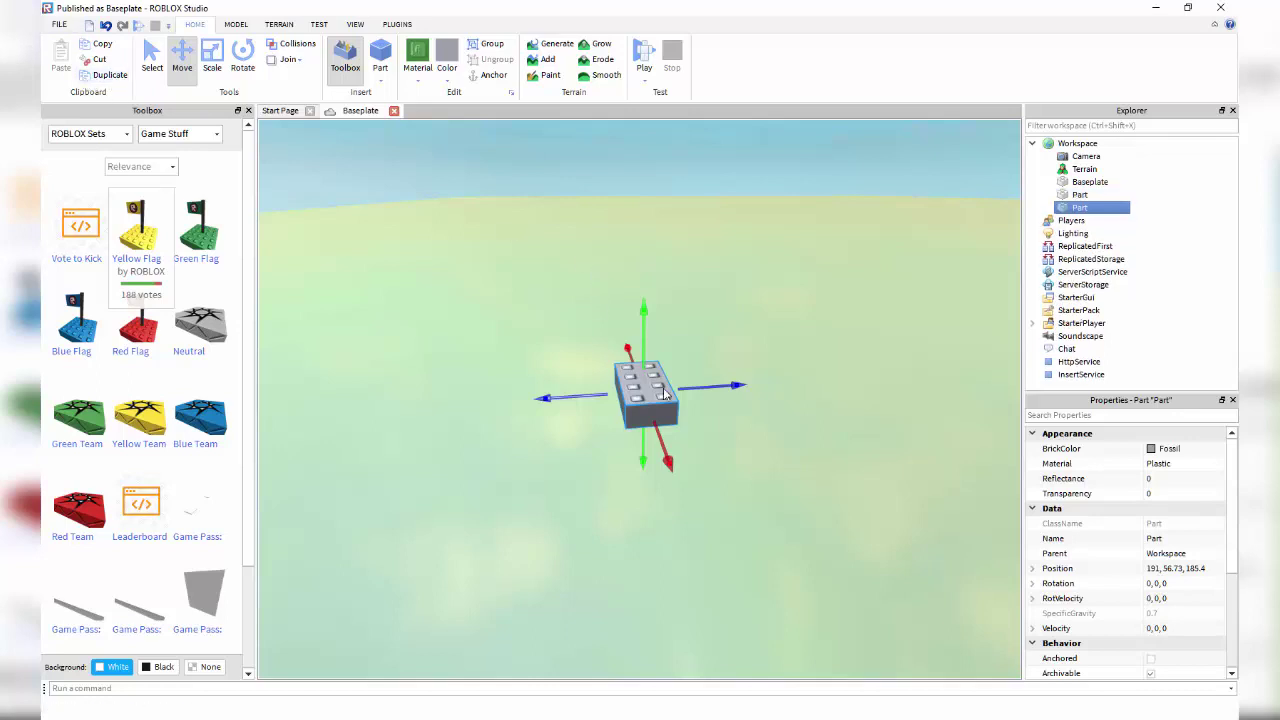
left_click_drag(713, 393, 763, 392)
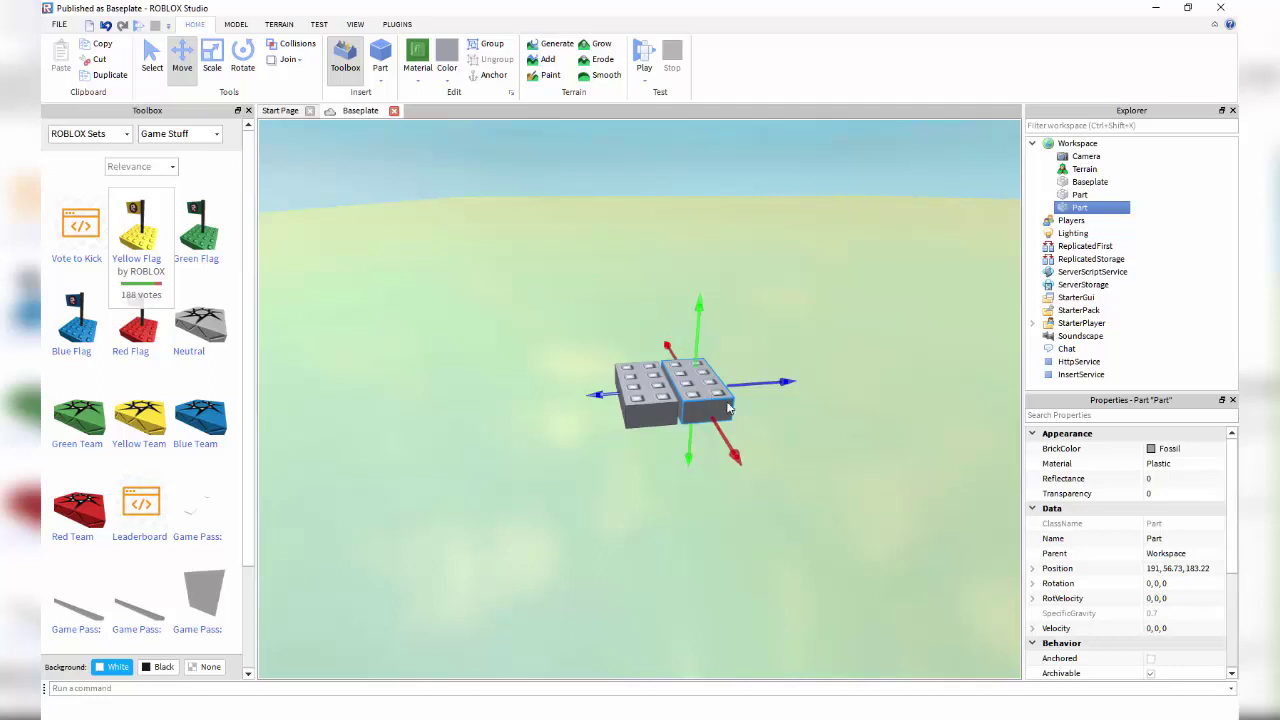
Group the two parts into one model and move the model along the blue axis.
left_click(623, 424, "shift")
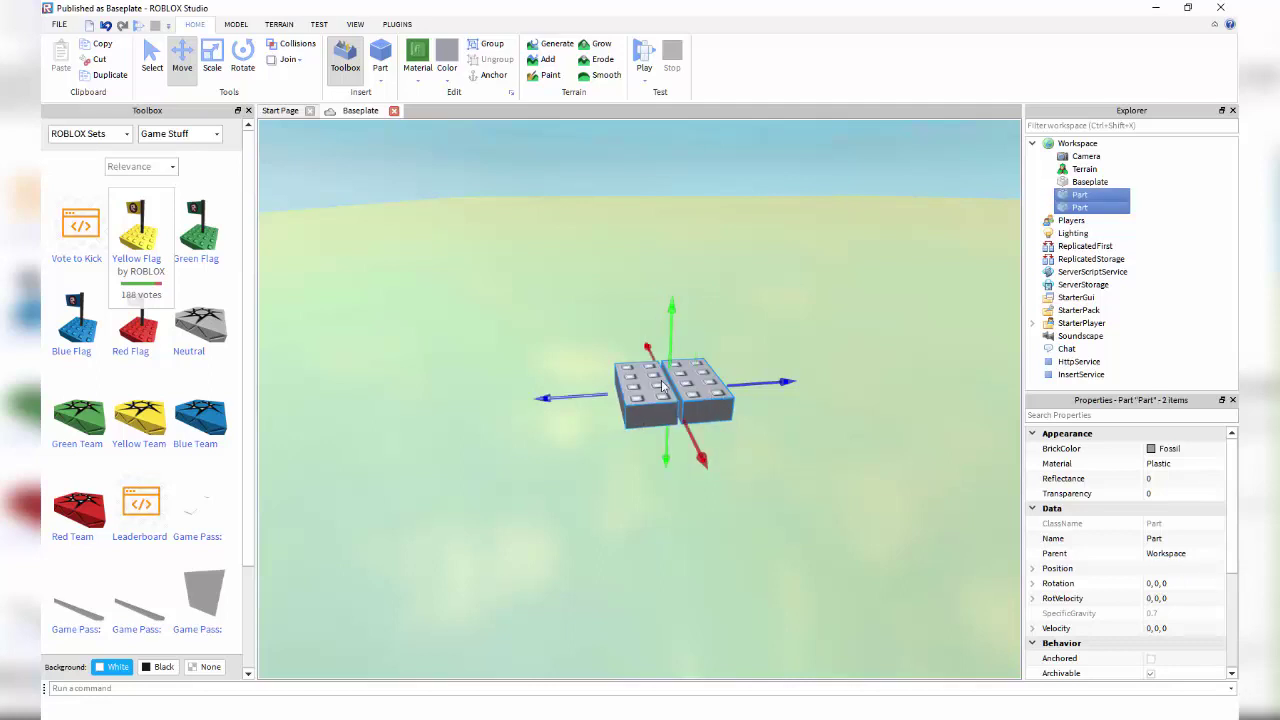
left_click(485, 47)
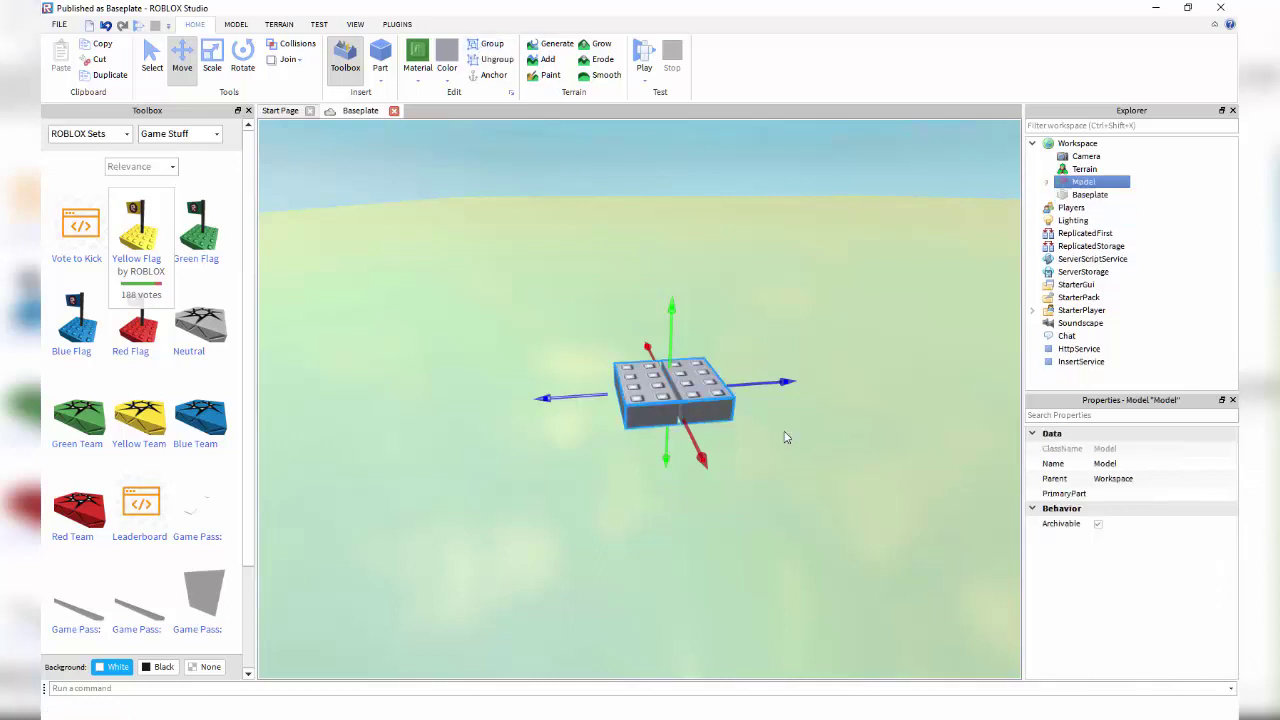
left_click_drag(760, 390, 737, 206)
left_click(729, 175)
left_click(754, 394)
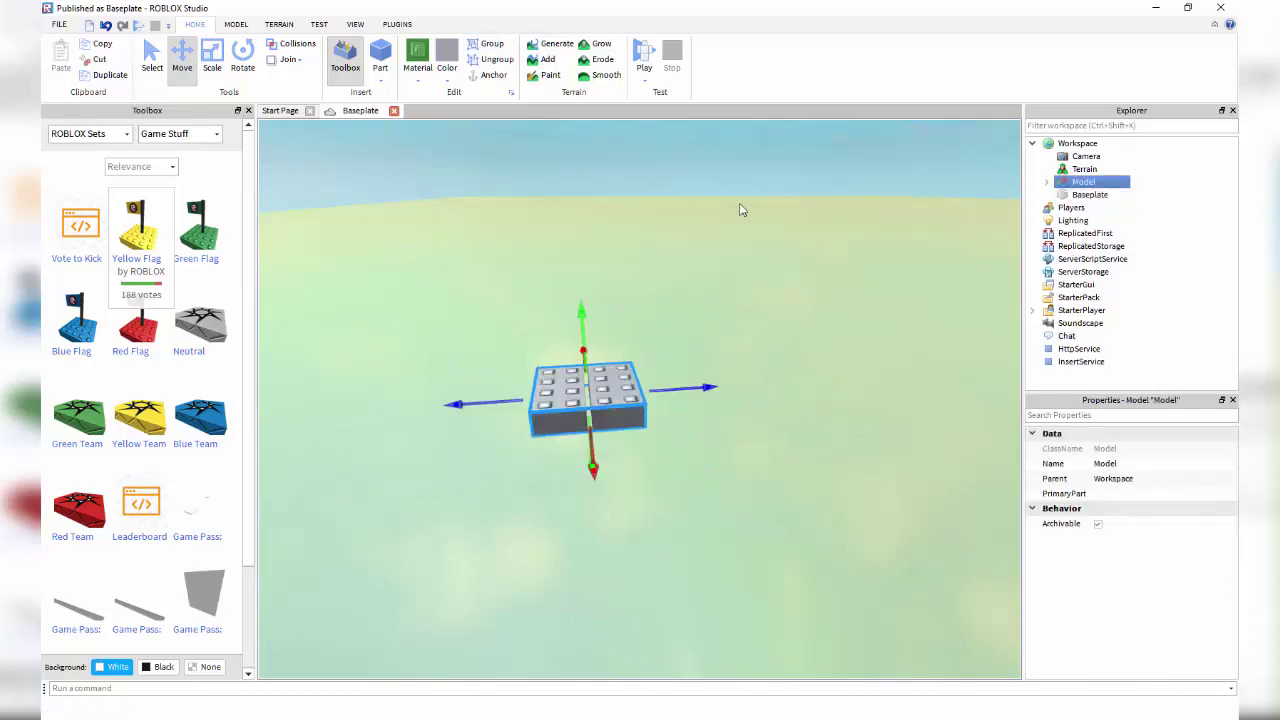
left_click(745, 178)
left_click(617, 428)
left_click(695, 188)
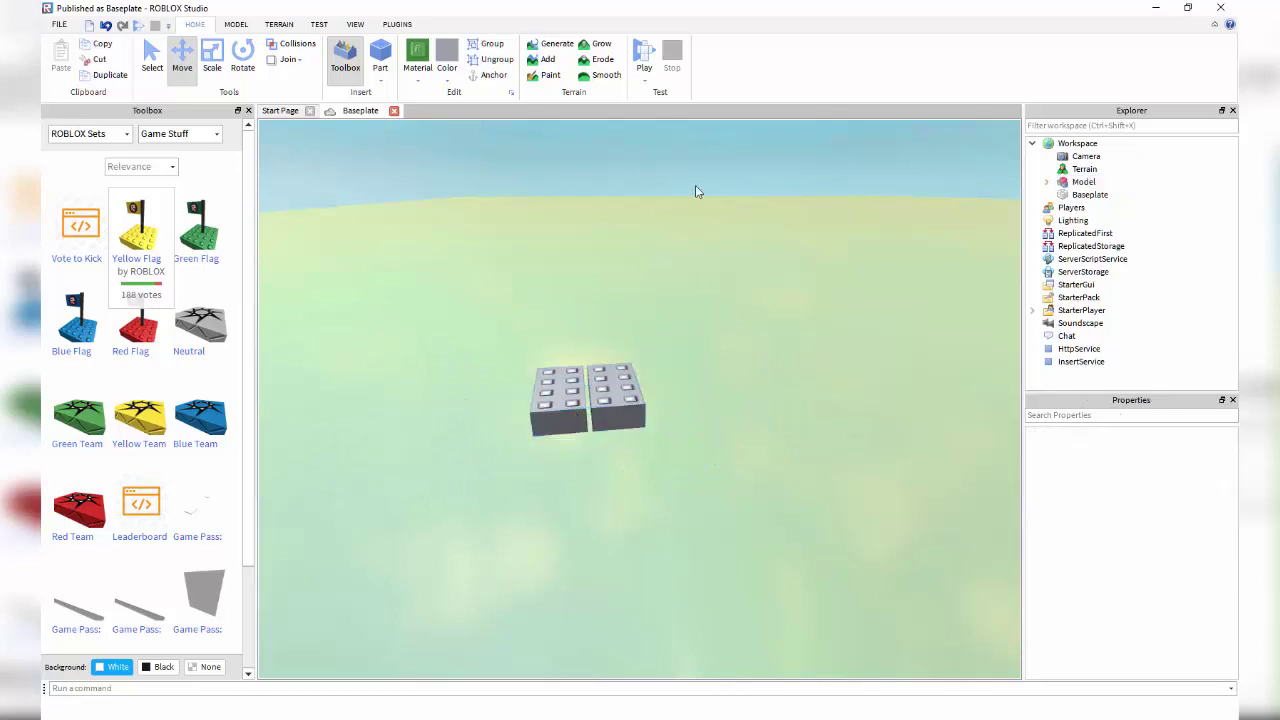
Ungroup the model and select each of its two parts individually.
left_click(602, 408)
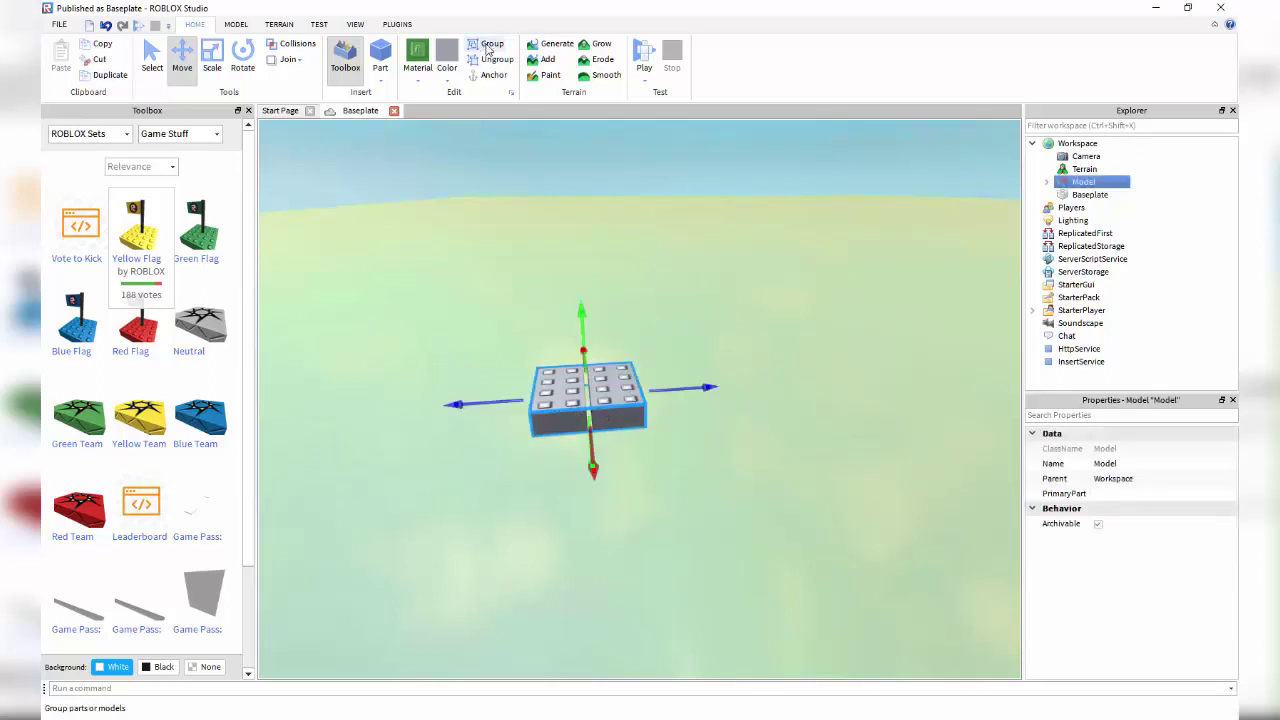
left_click(497, 62)
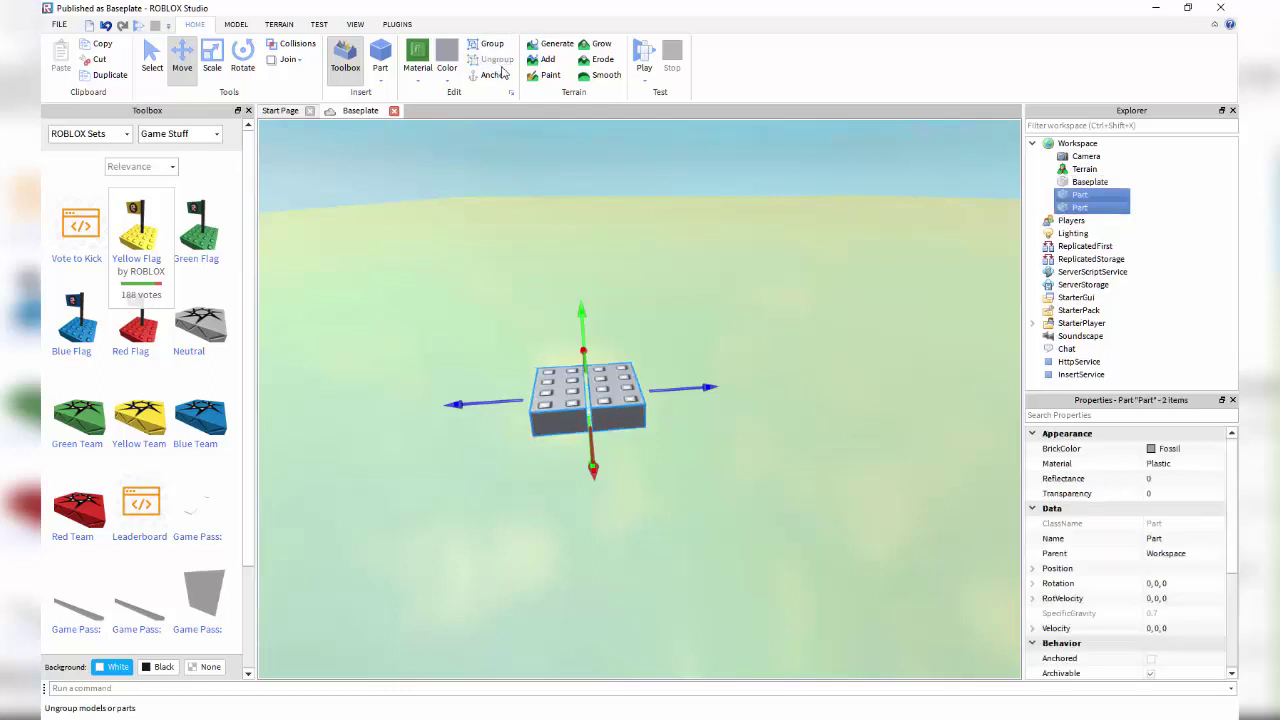
left_click(608, 184)
left_click(614, 417)
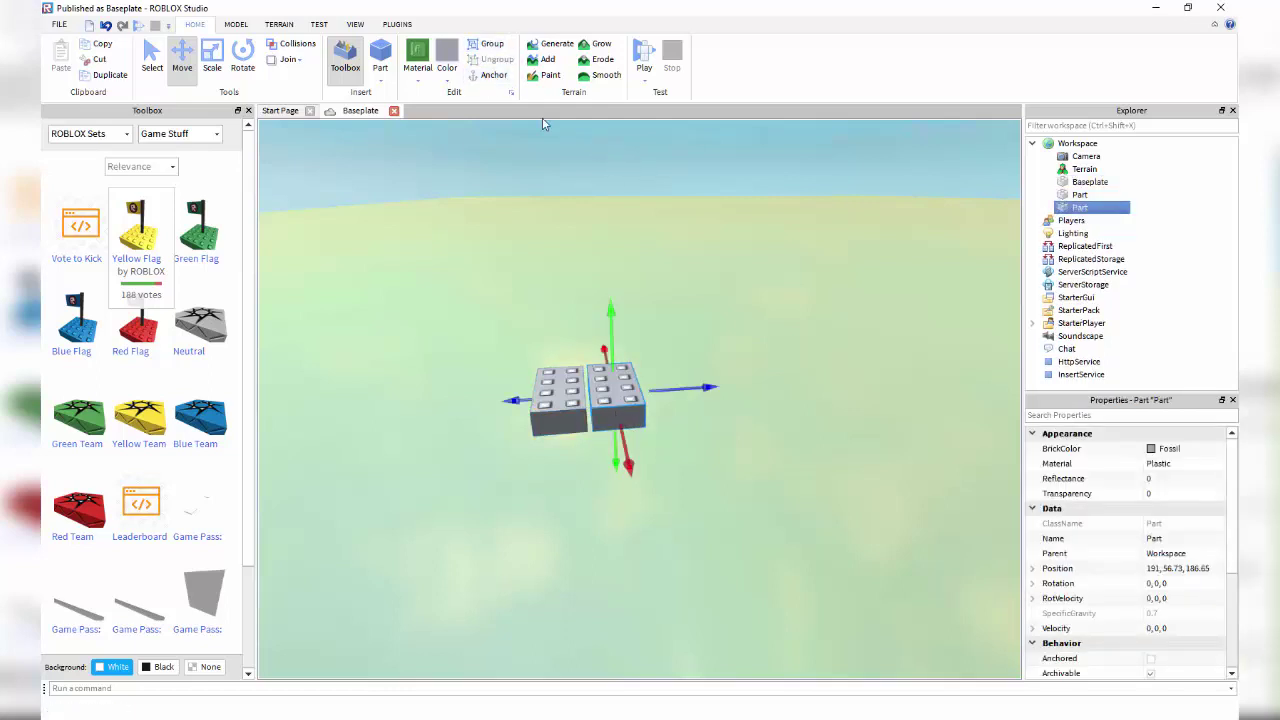
left_click(580, 150)
left_click(558, 392)
left_click(566, 171)
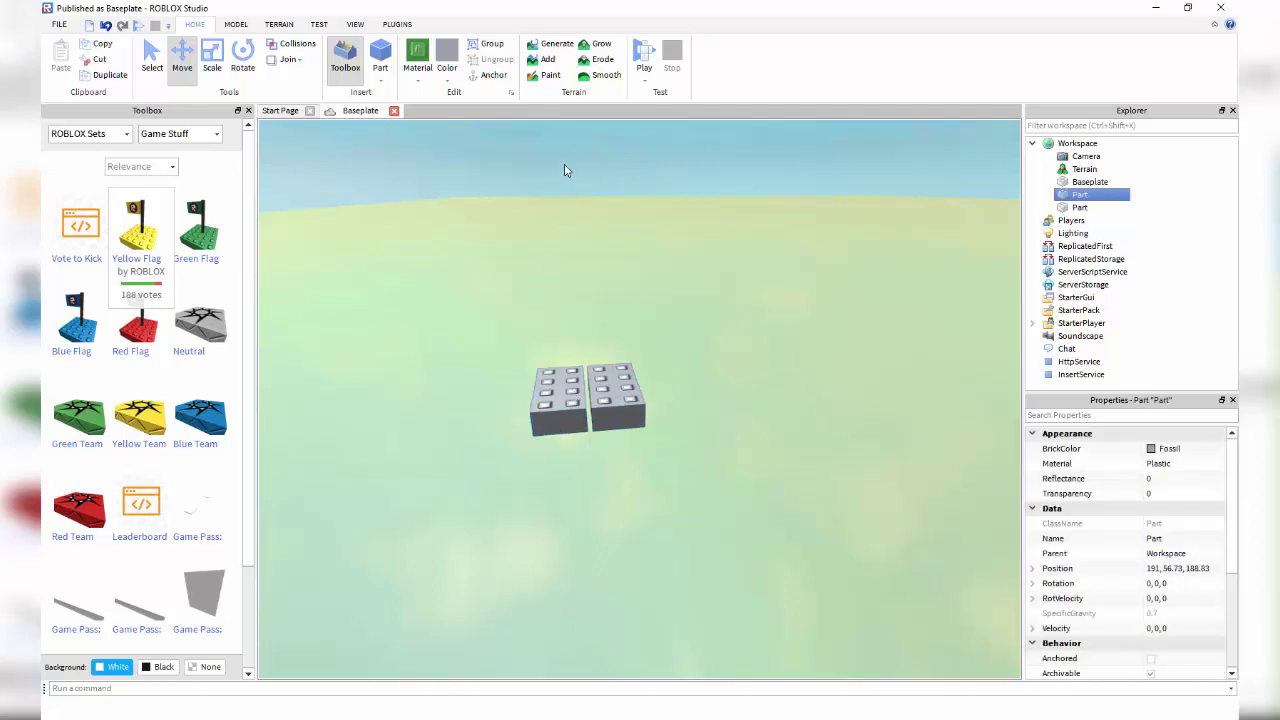
Raise the original part and move it away from the copy, to about 191, 57.99, 190.2.
left_click(552, 425)
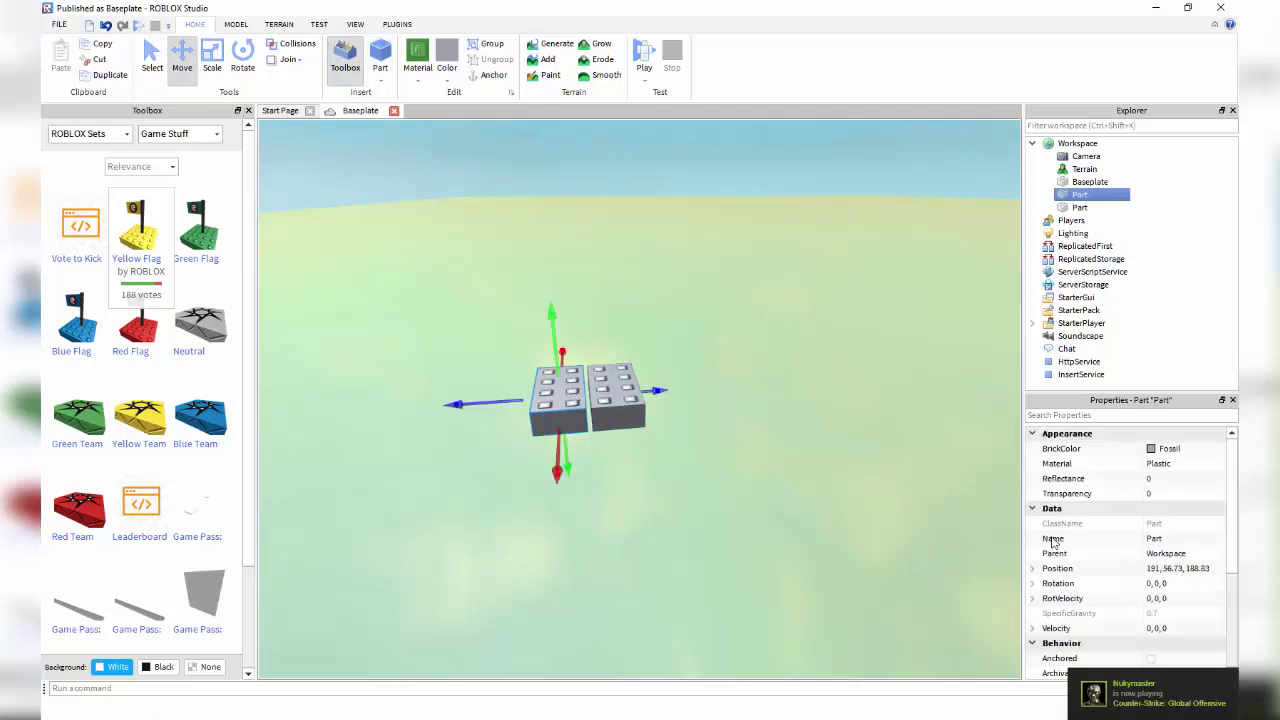
scroll(1136, 553, "down", 3)
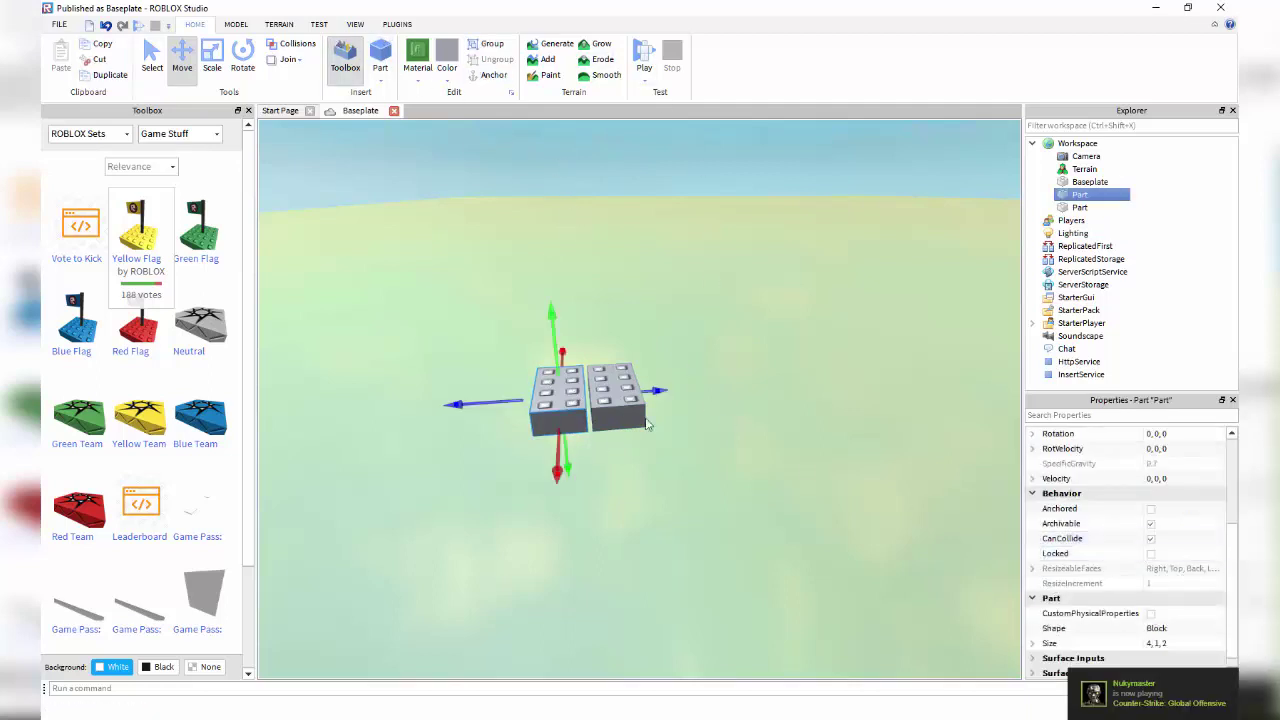
left_click_drag(575, 400, 535, 375)
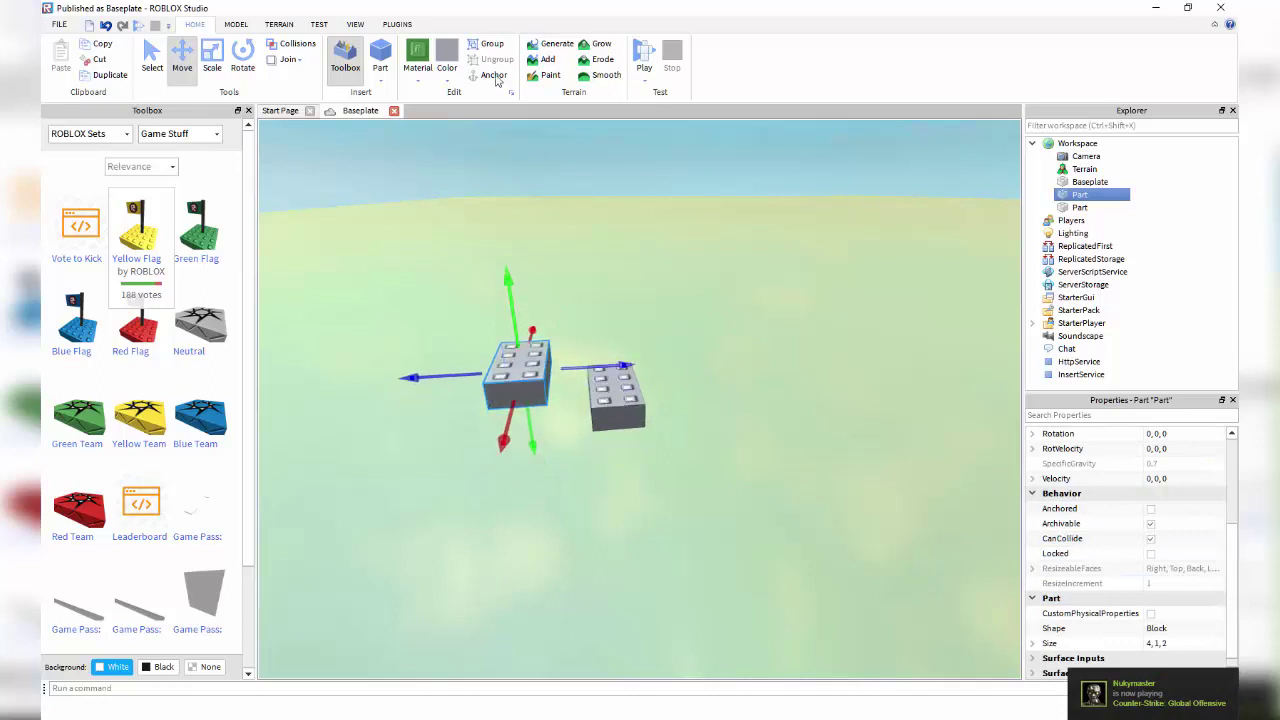
Anchor the raised part and clear the selection.
left_click(1151, 510)
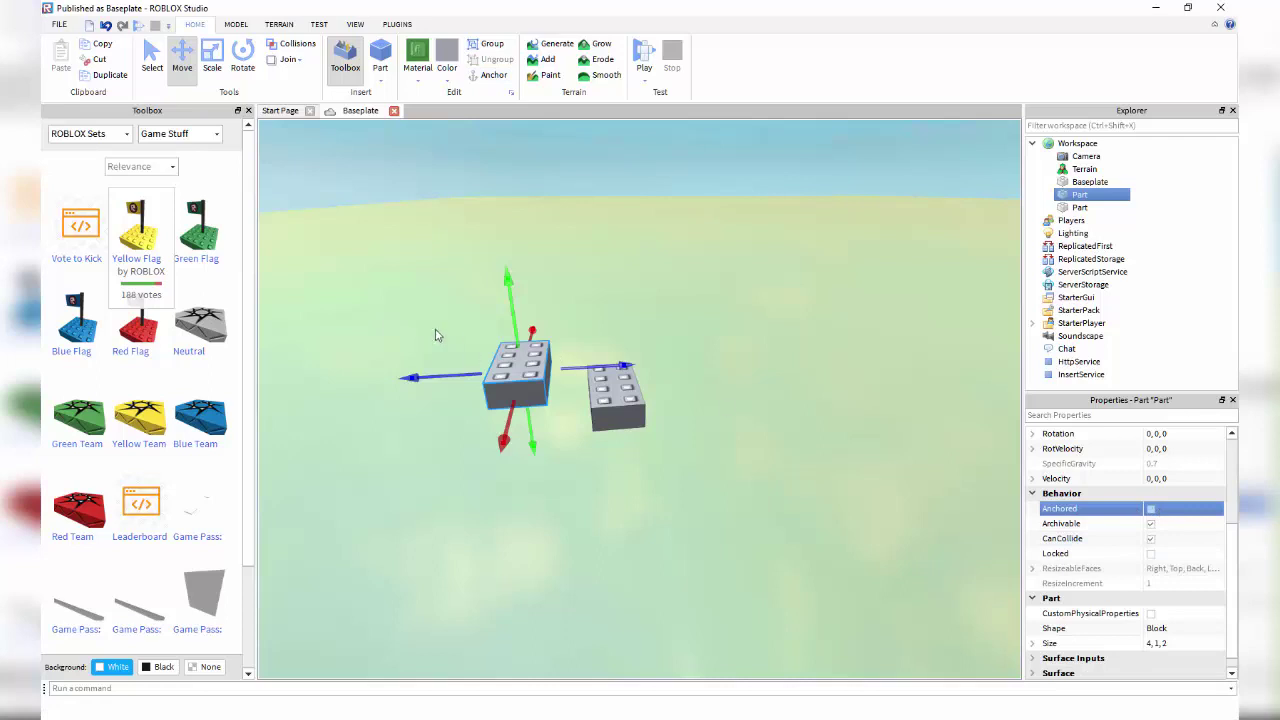
left_click(484, 86)
left_click(470, 78)
left_click(570, 288)
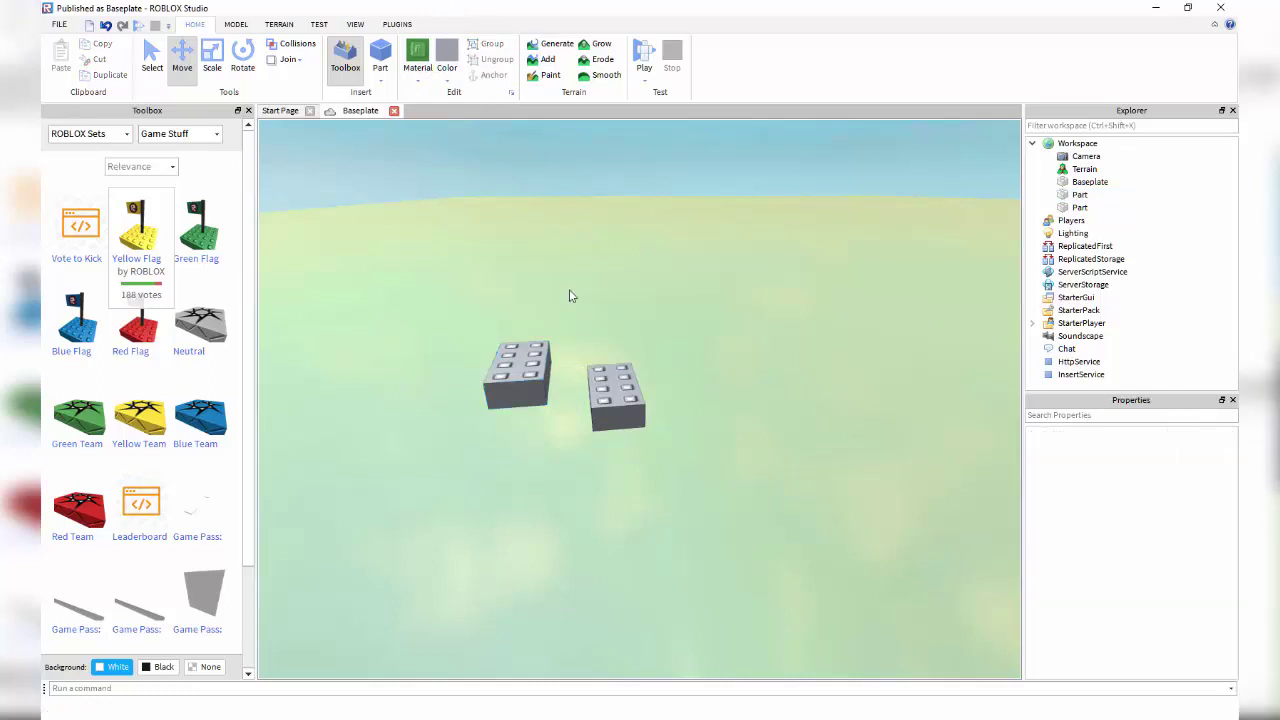
Examine the raised part and the neighbouring copy from close up and from different angles.
key("a")
key("w")
right_click_drag(575, 383, 632, 323)
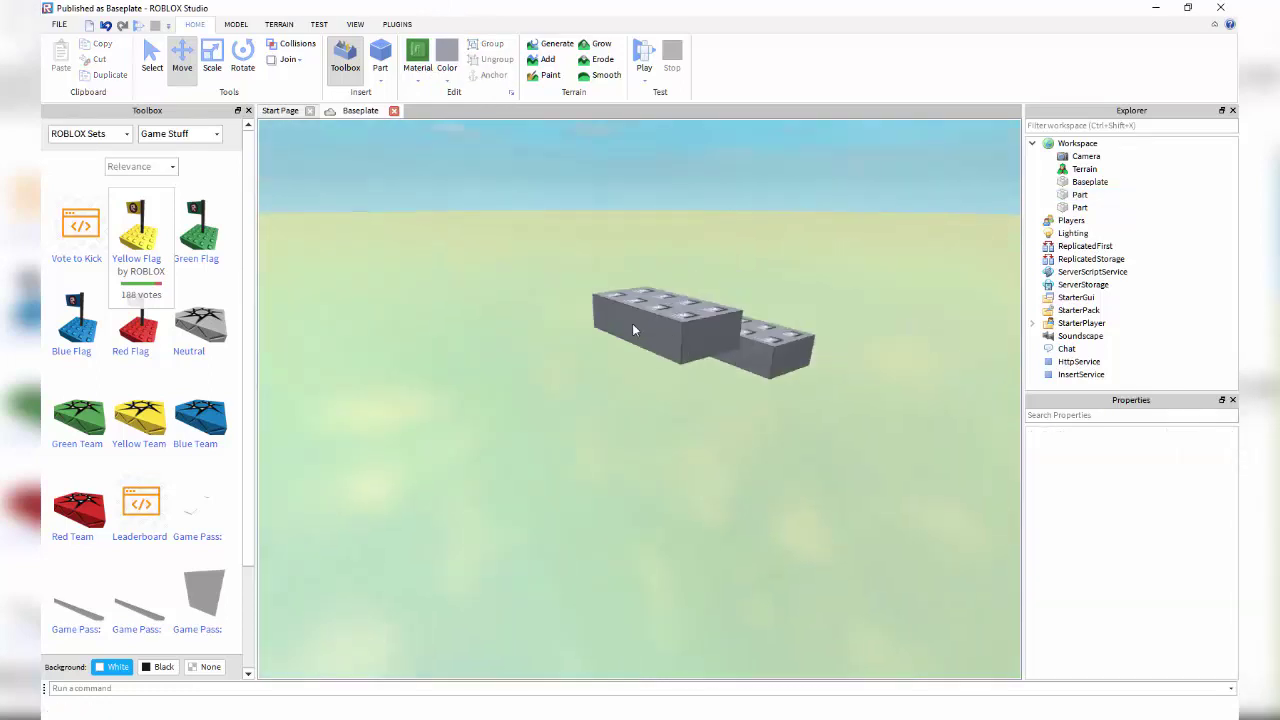
left_click(632, 323)
left_click(734, 197)
right_click_drag(737, 277, 739, 279)
key("w")
key("d")
key("w")
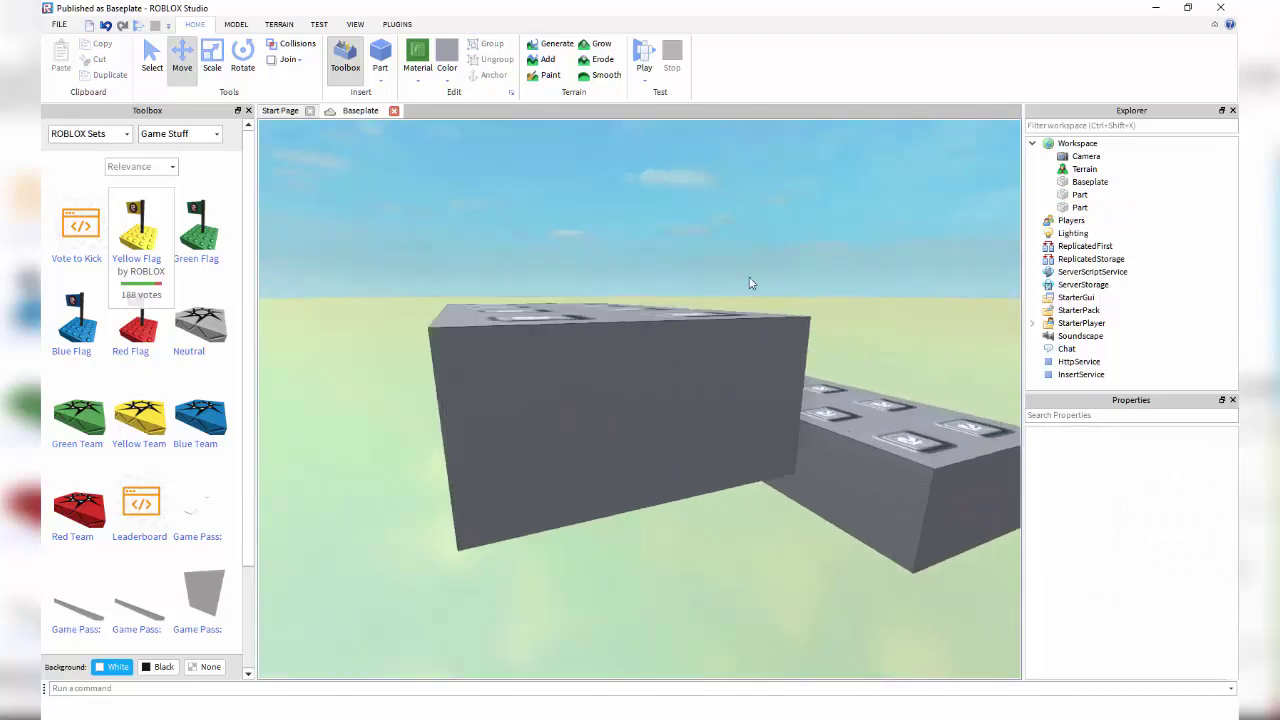
key("s")
Toggle the anchoring of the raised part and clear the selection.
left_click(716, 366)
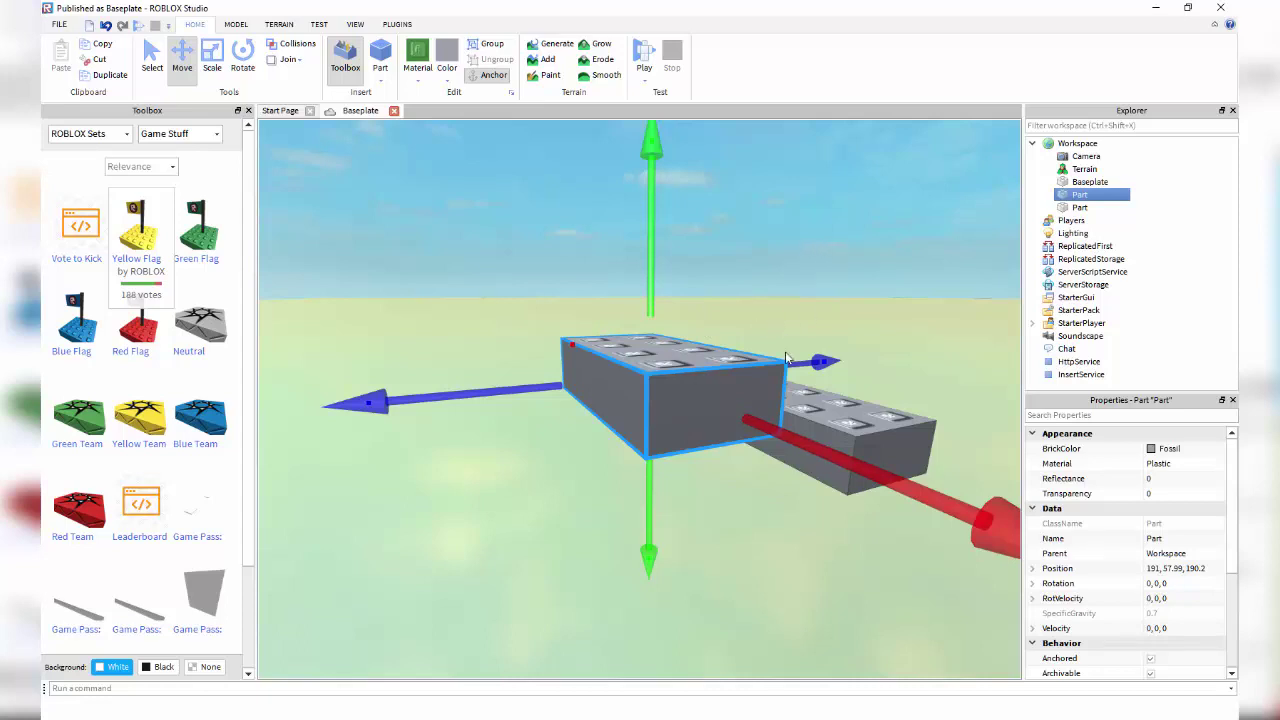
left_click(494, 78)
left_click(800, 232)
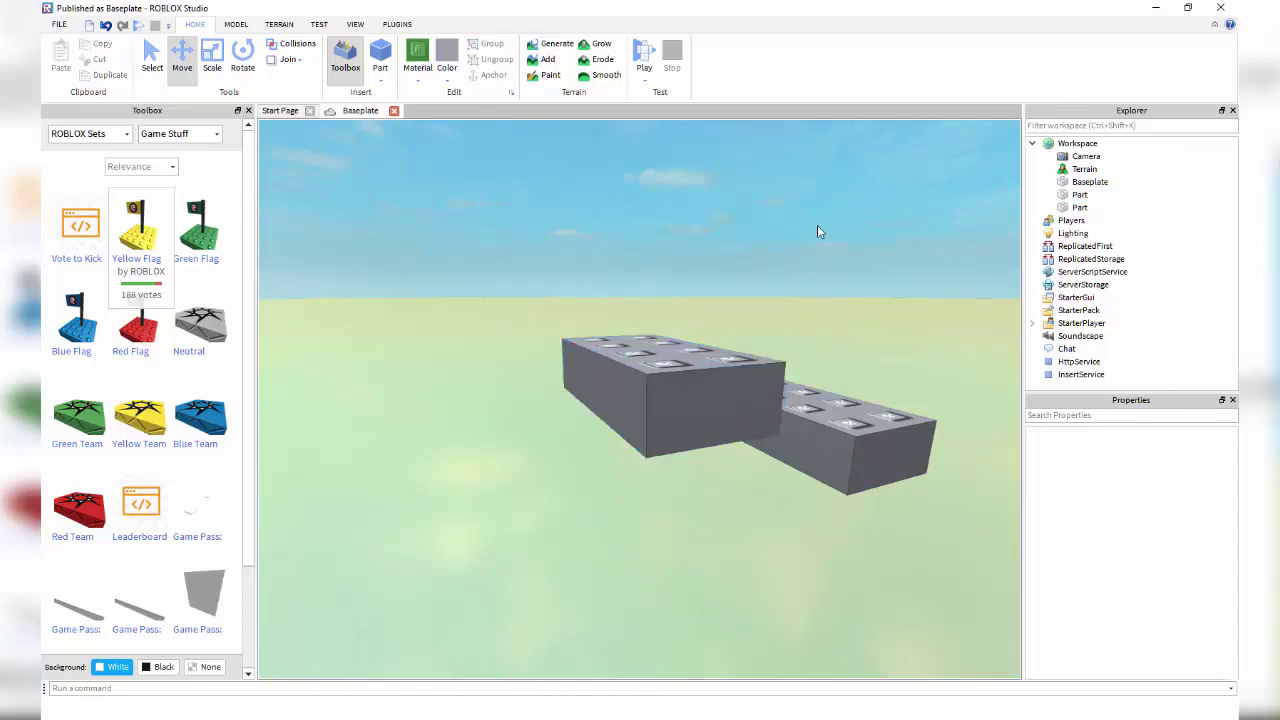
right_click_drag(770, 349, 593, 524)
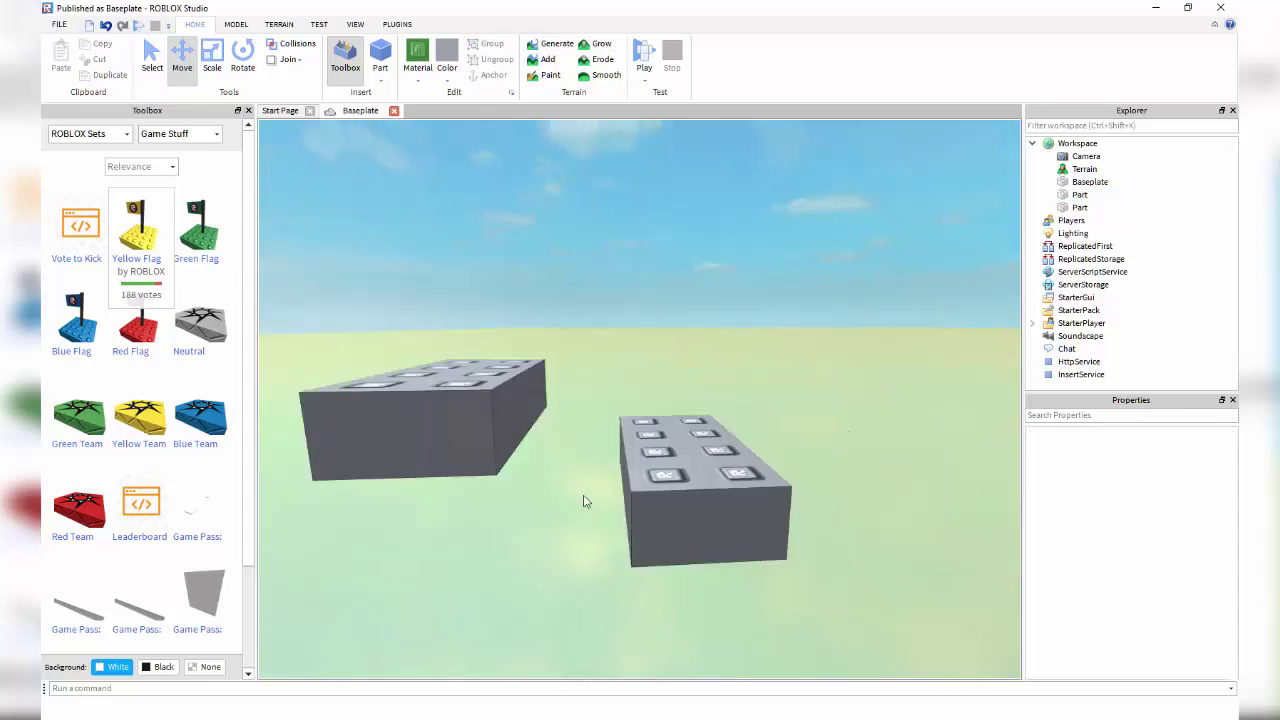
scroll(722, 419, "down", 5)
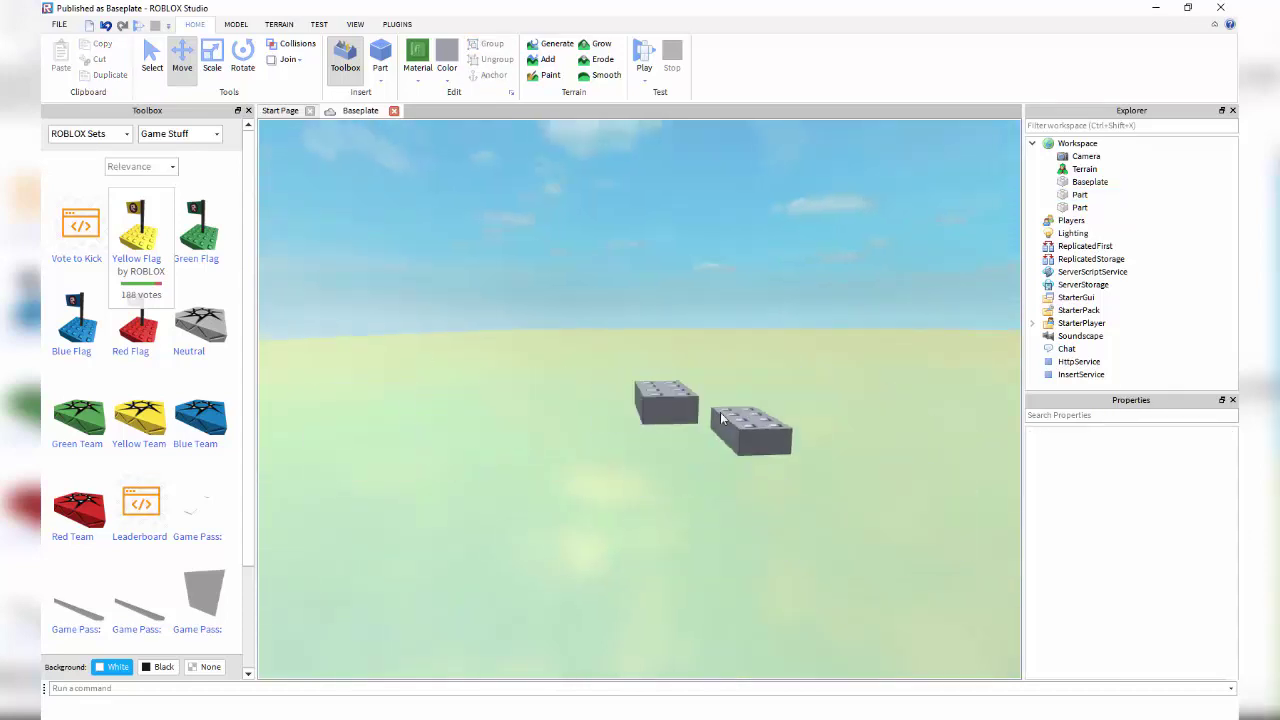
Clear the selection of the raised part, play-test the place with a character, and stop the test.
left_click(657, 389)
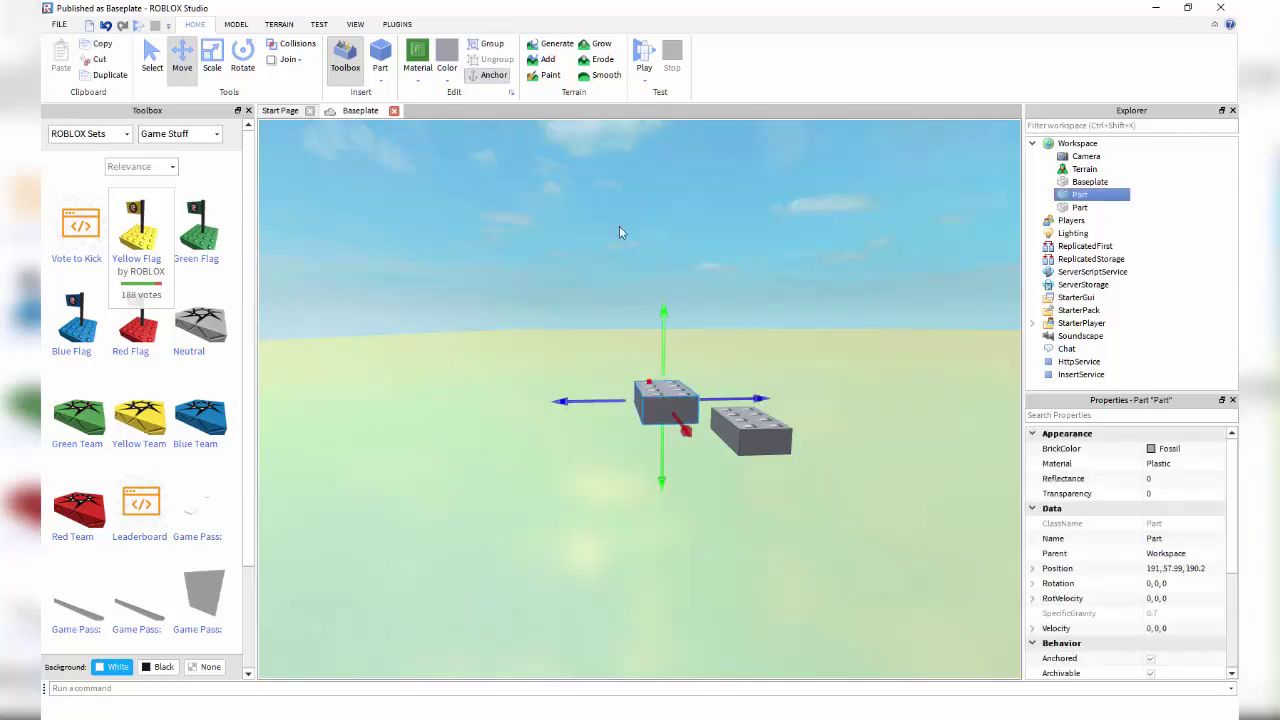
left_click(778, 244)
scroll(776, 246, "down", 10)
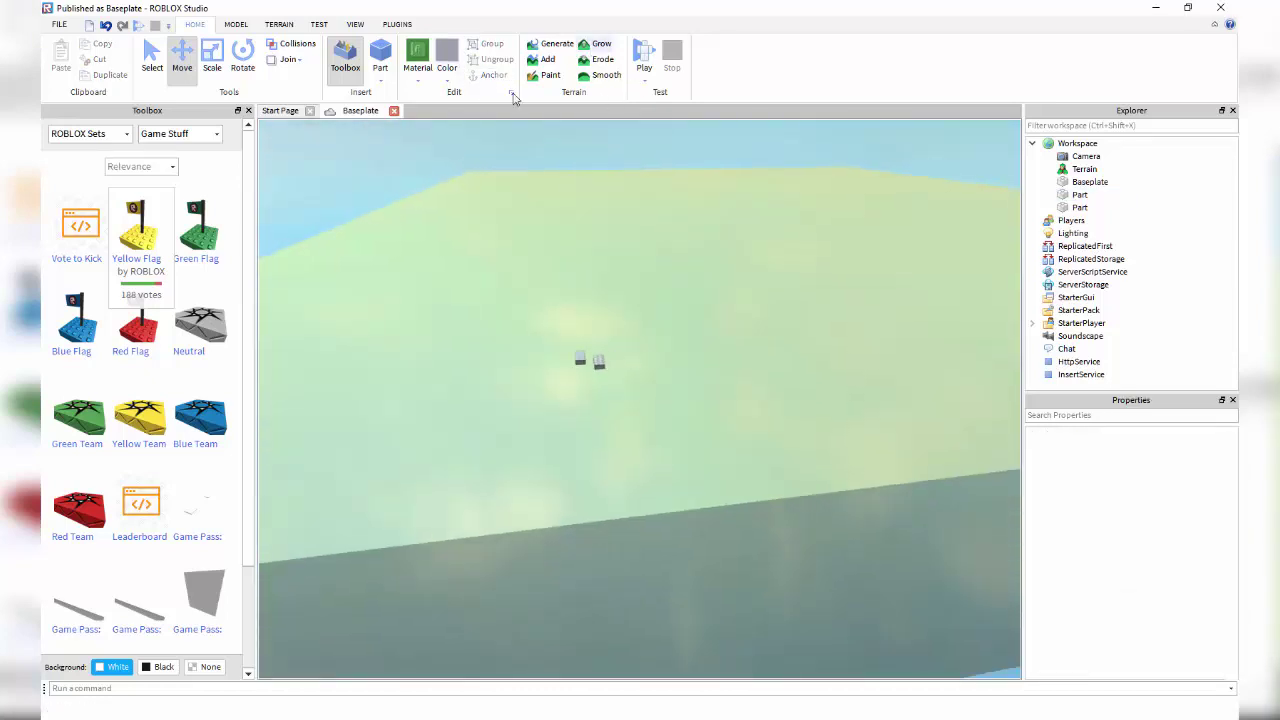
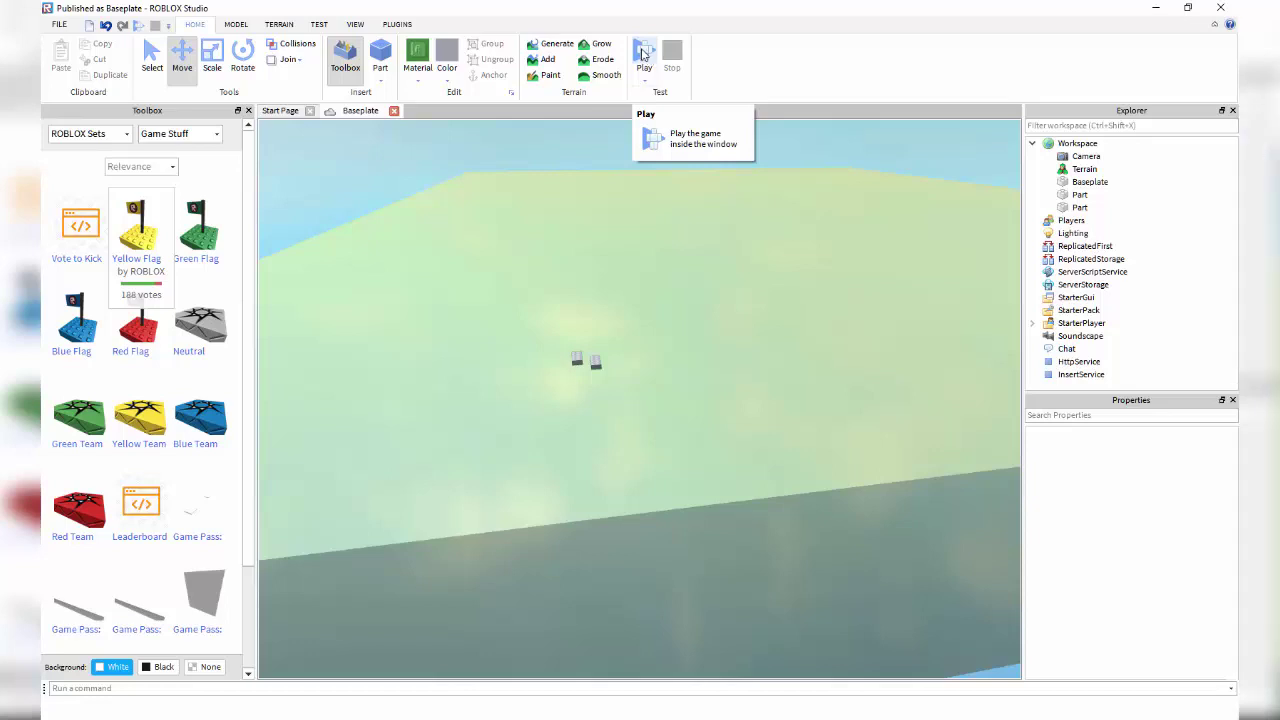
left_click(643, 55)
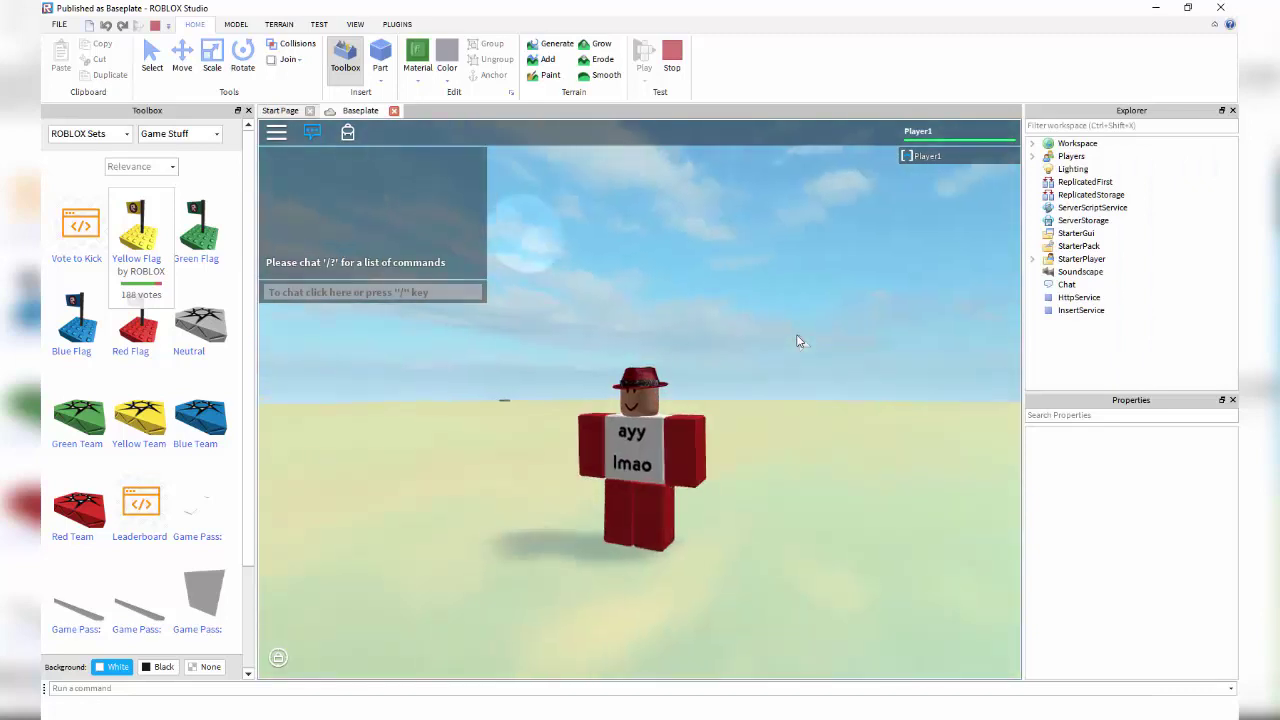
scroll(800, 342, "down", 5)
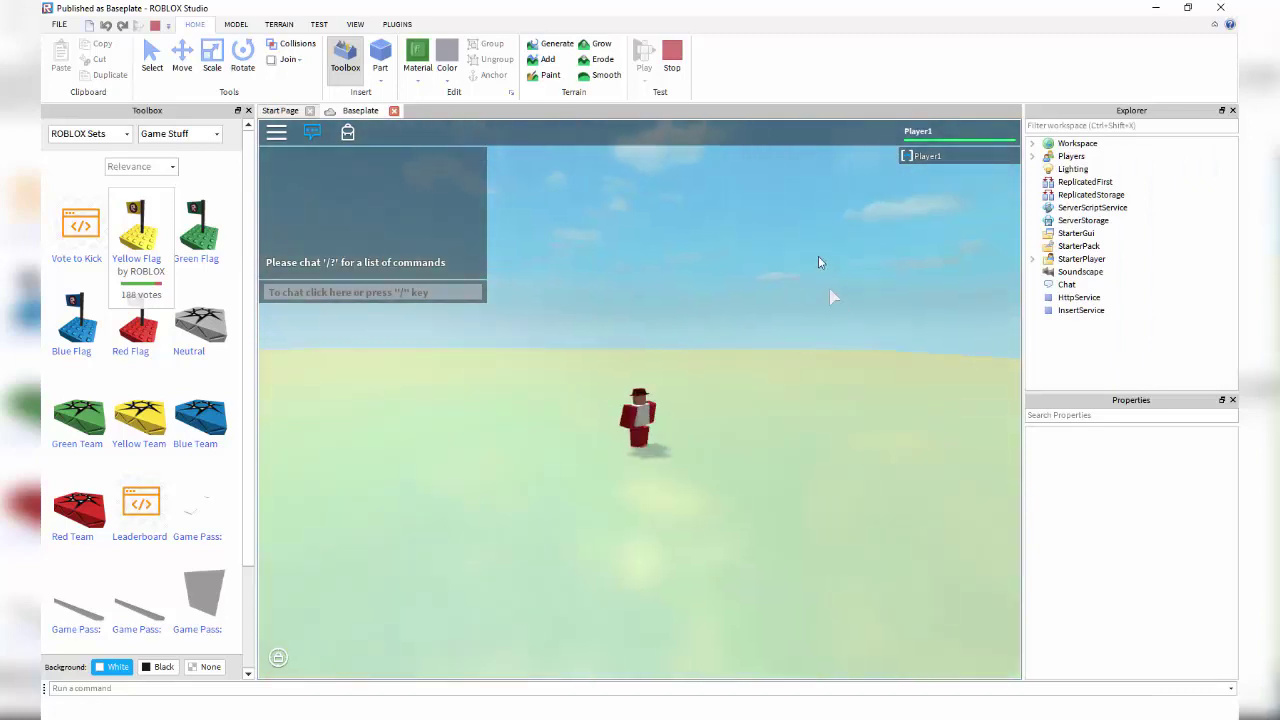
left_click(675, 60)
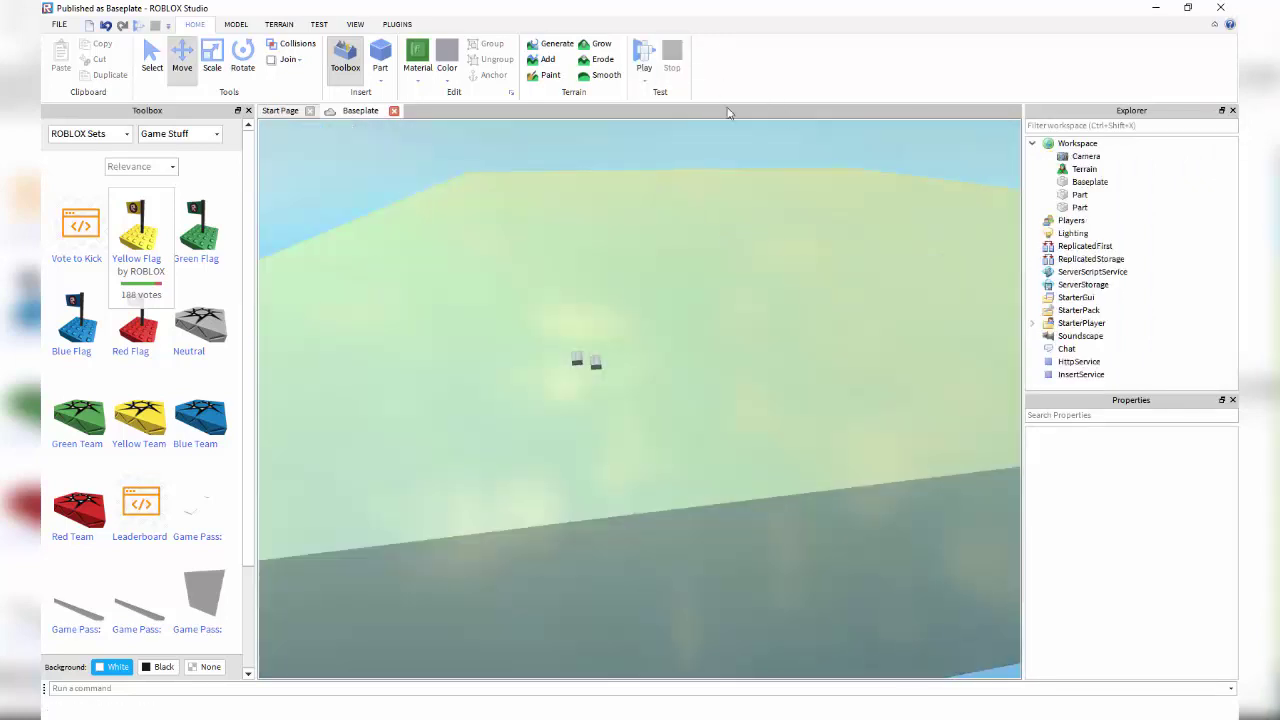
View both parts up close, clear the selection, and start a Run simulation of the place without a character.
left_click(643, 82)
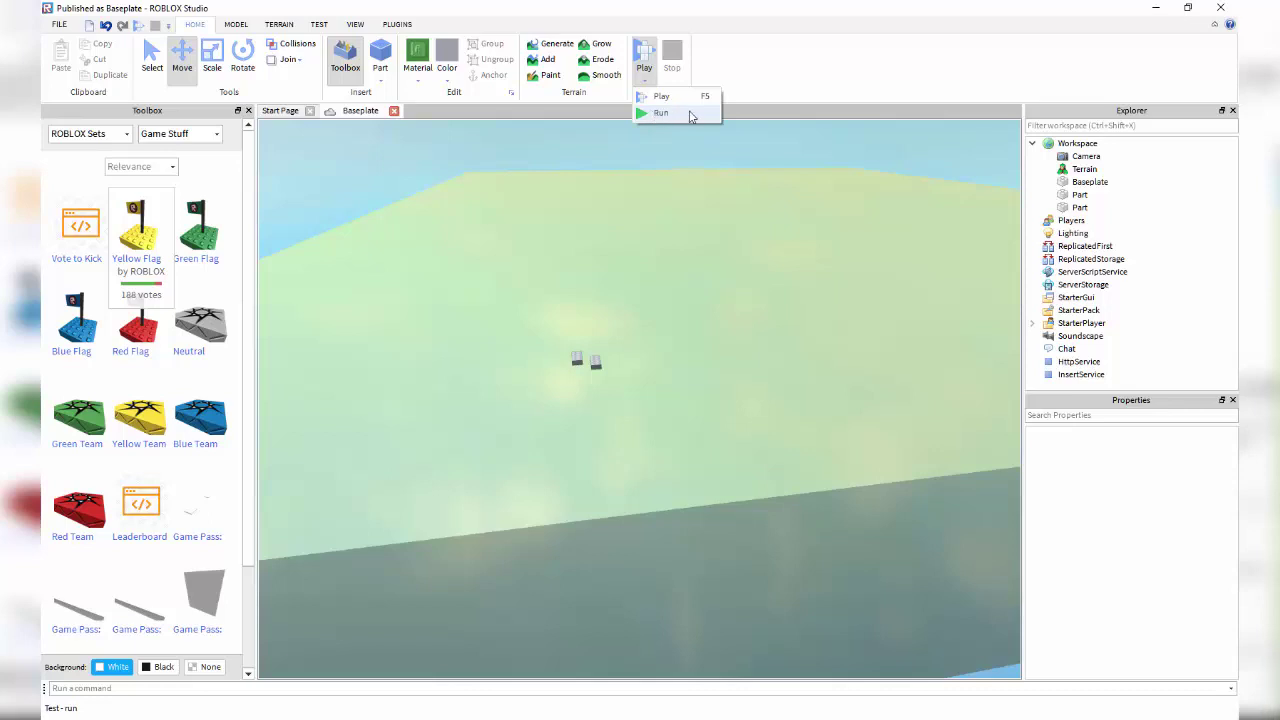
left_click(683, 338)
scroll(563, 354, "up", 5)
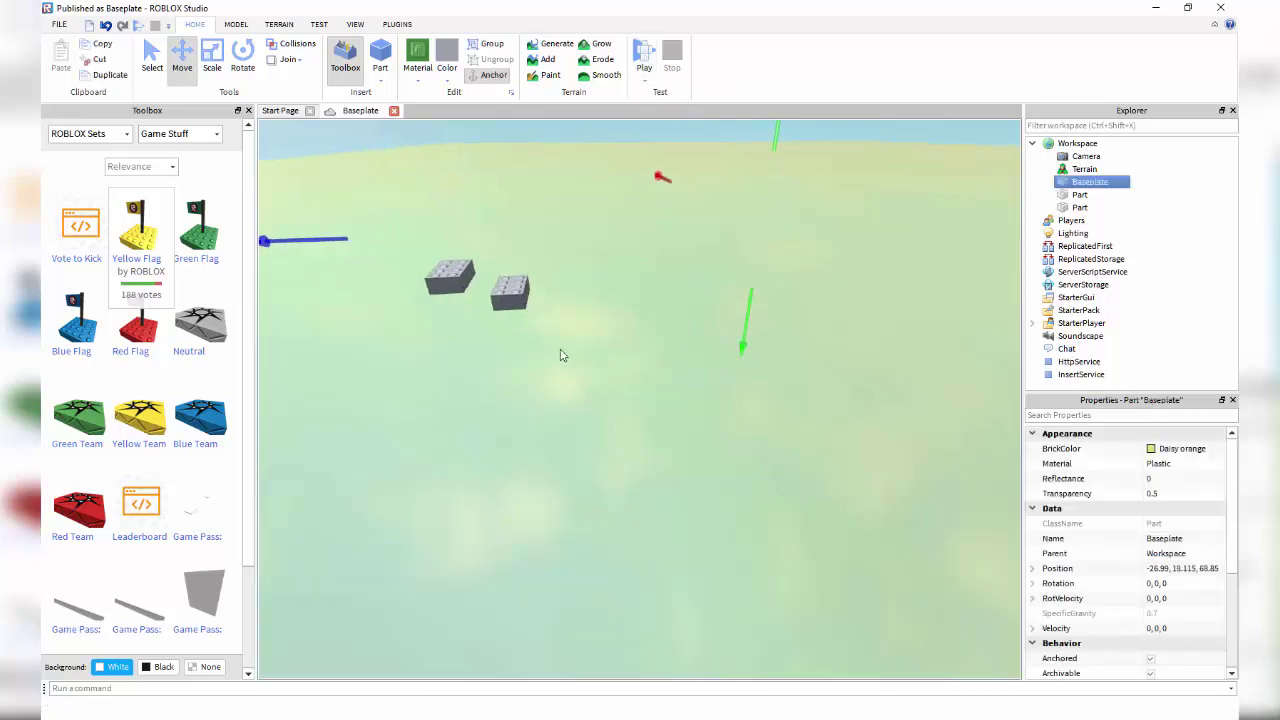
left_click(478, 250)
right_click_drag(573, 265, 586, 309)
key("w")
key("a")
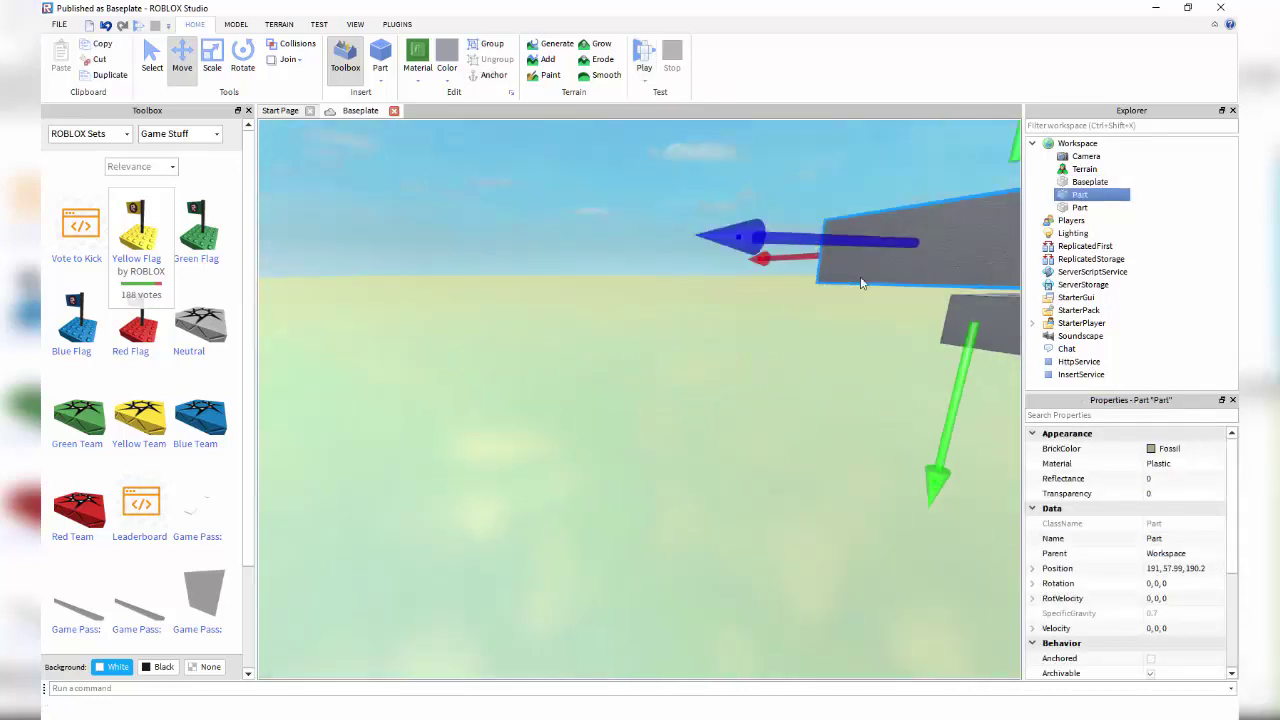
key("s")
key("d")
left_click(838, 193)
left_click(644, 82)
left_click(671, 117)
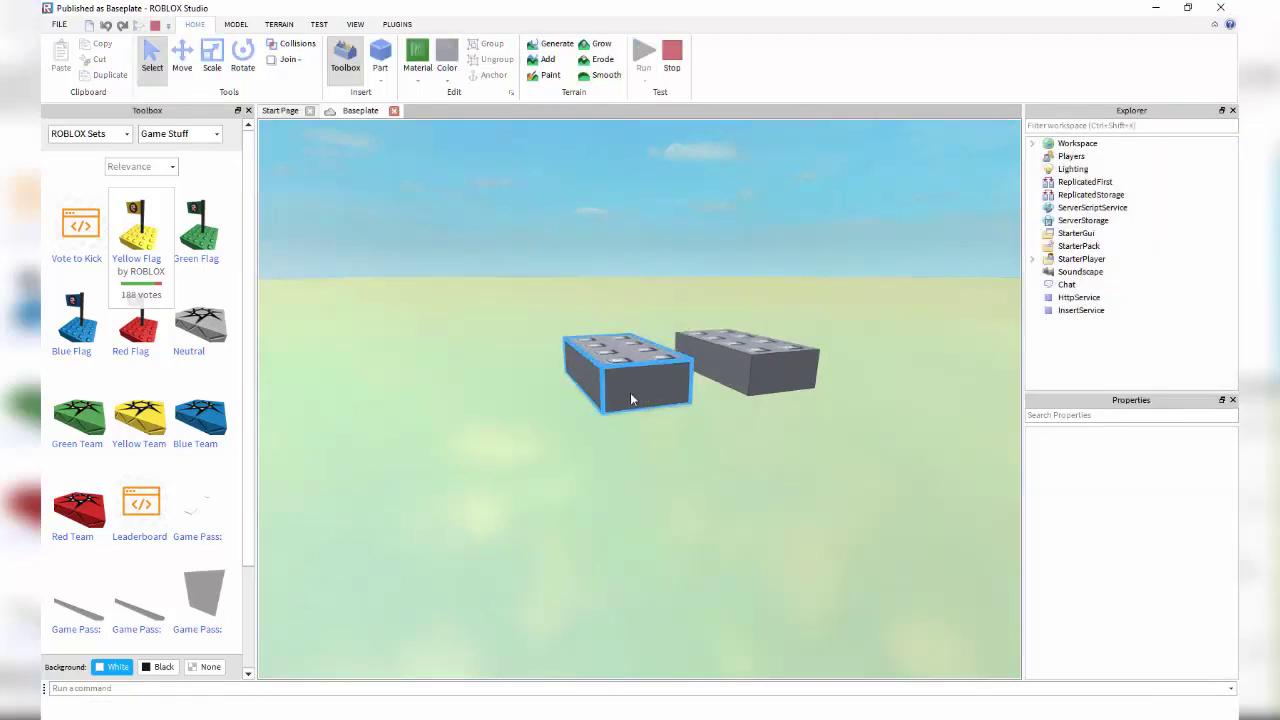
Raise the fallen part to about 191, 60.019, 190.2 during the simulation, release it, and stop the simulation.
left_click(627, 388)
left_click(182, 58)
left_click_drag(623, 299, 756, 160)
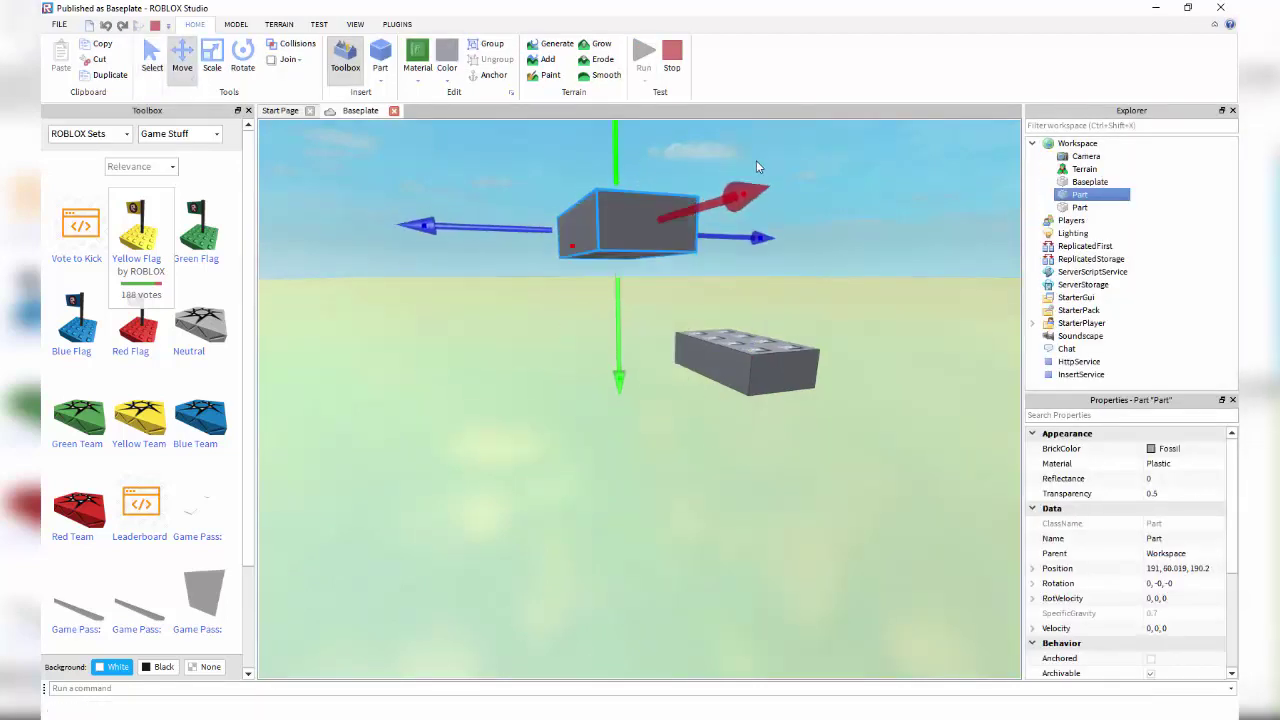
left_click(790, 148)
left_click(680, 50)
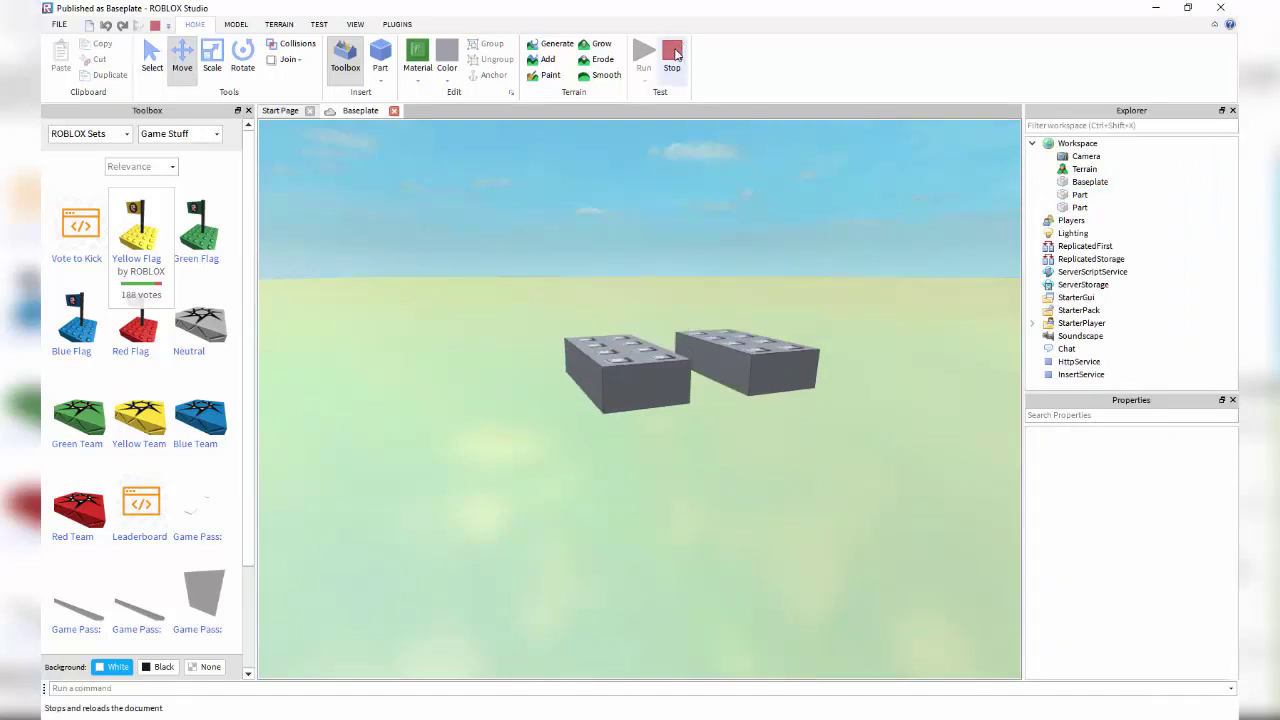
Raise the unanchored part to about 191, 59.62, 190.2, undo the move, and clear the selection.
left_click(613, 320)
left_click_drag(613, 320, 751, 157)
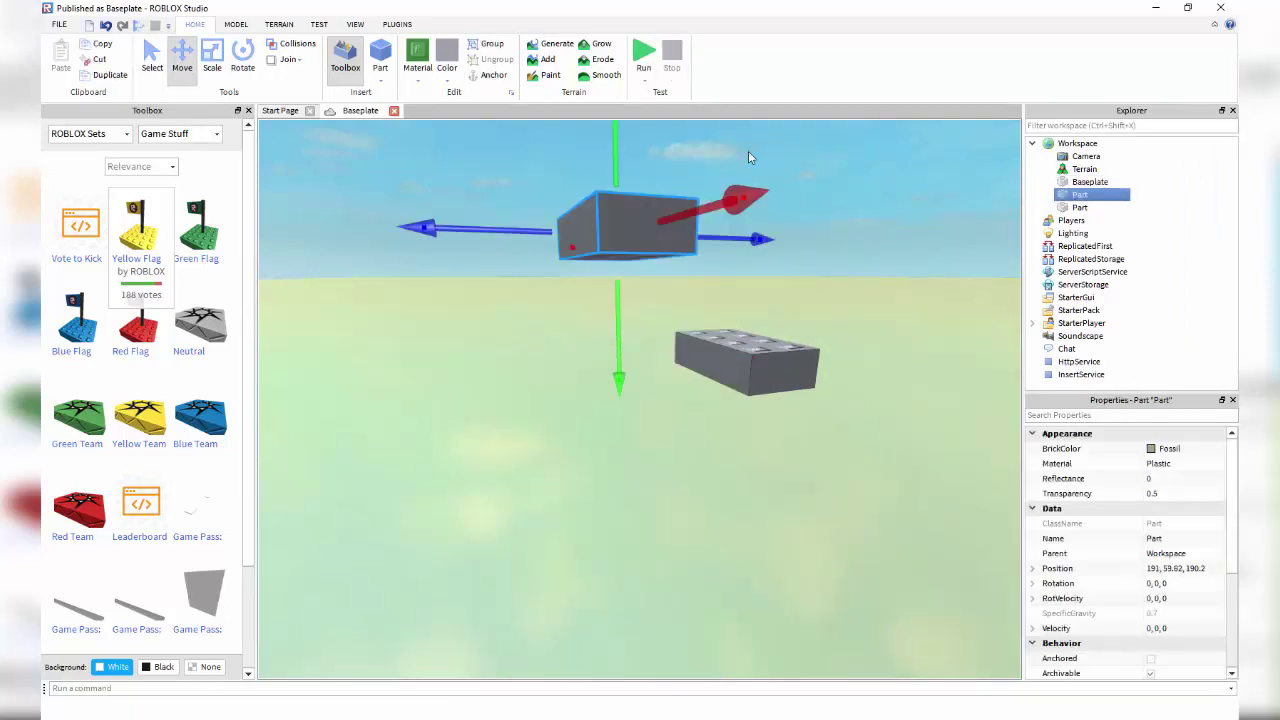
left_click(772, 148)
left_click(620, 212)
key("ctrl+z")
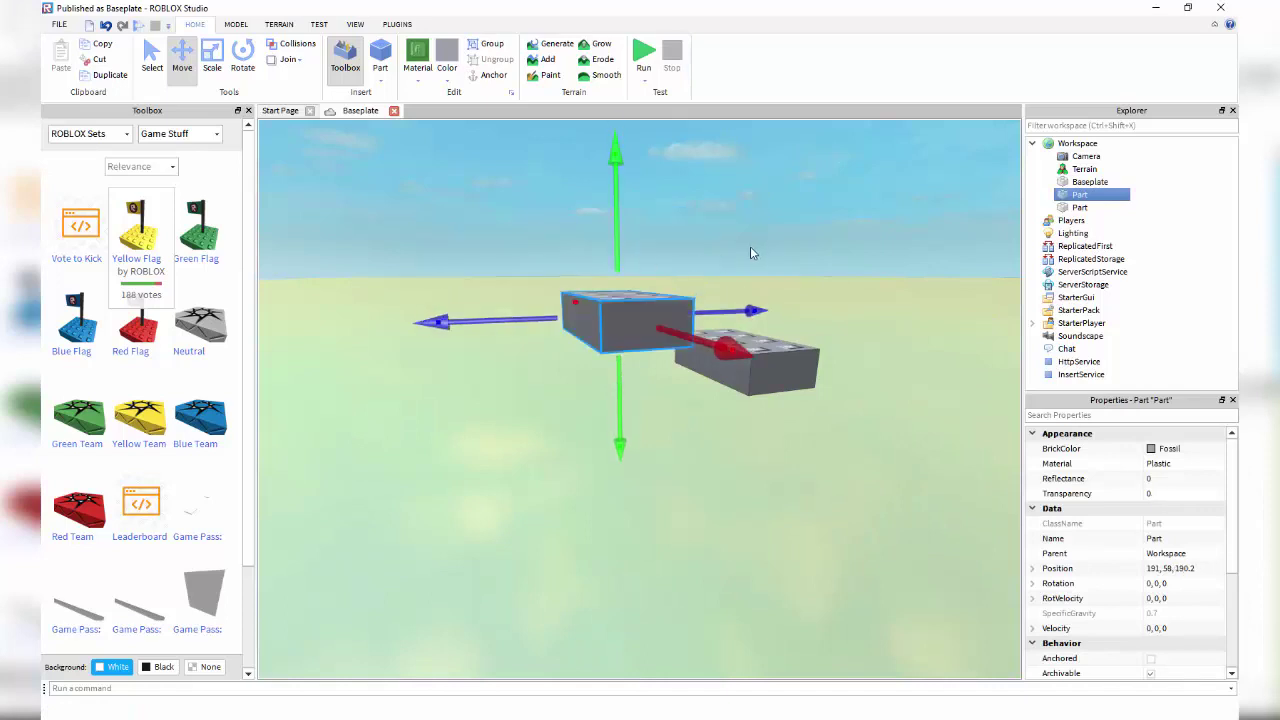
left_click(765, 255)
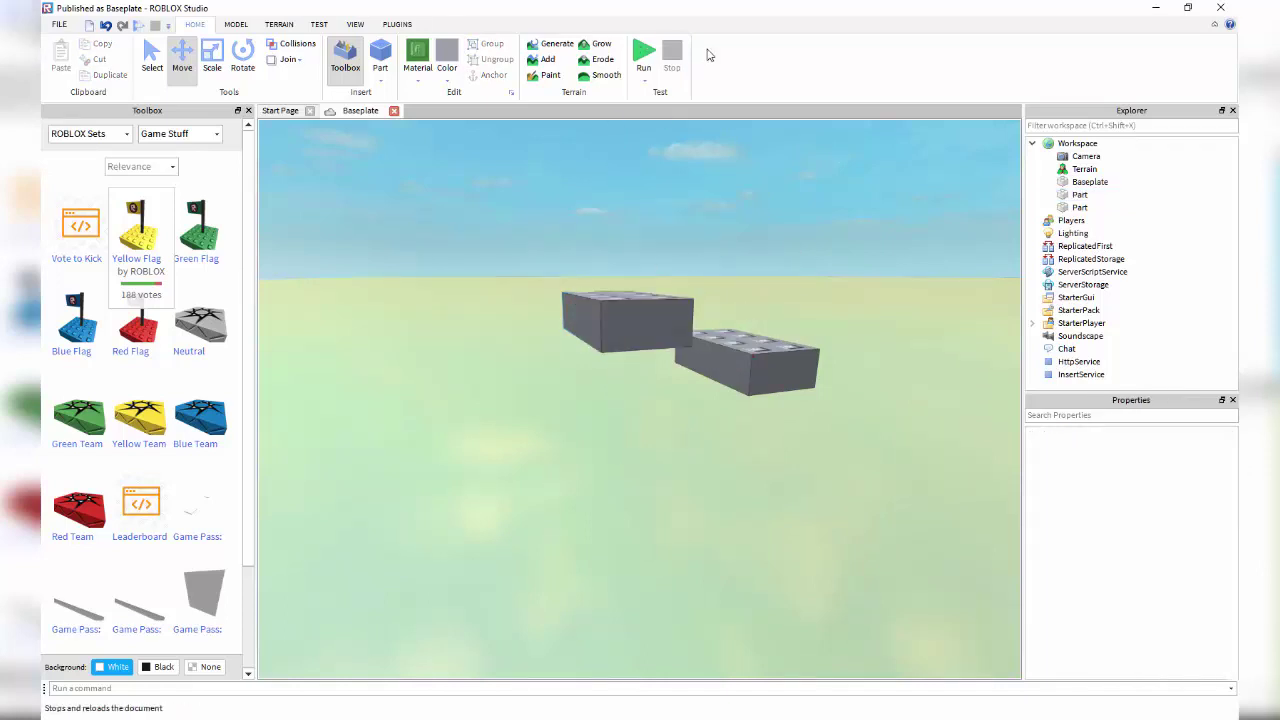
Shrink the raised part with the Transform tool to a thin block of about 0.20 by 2.81 studs.
left_click(232, 26)
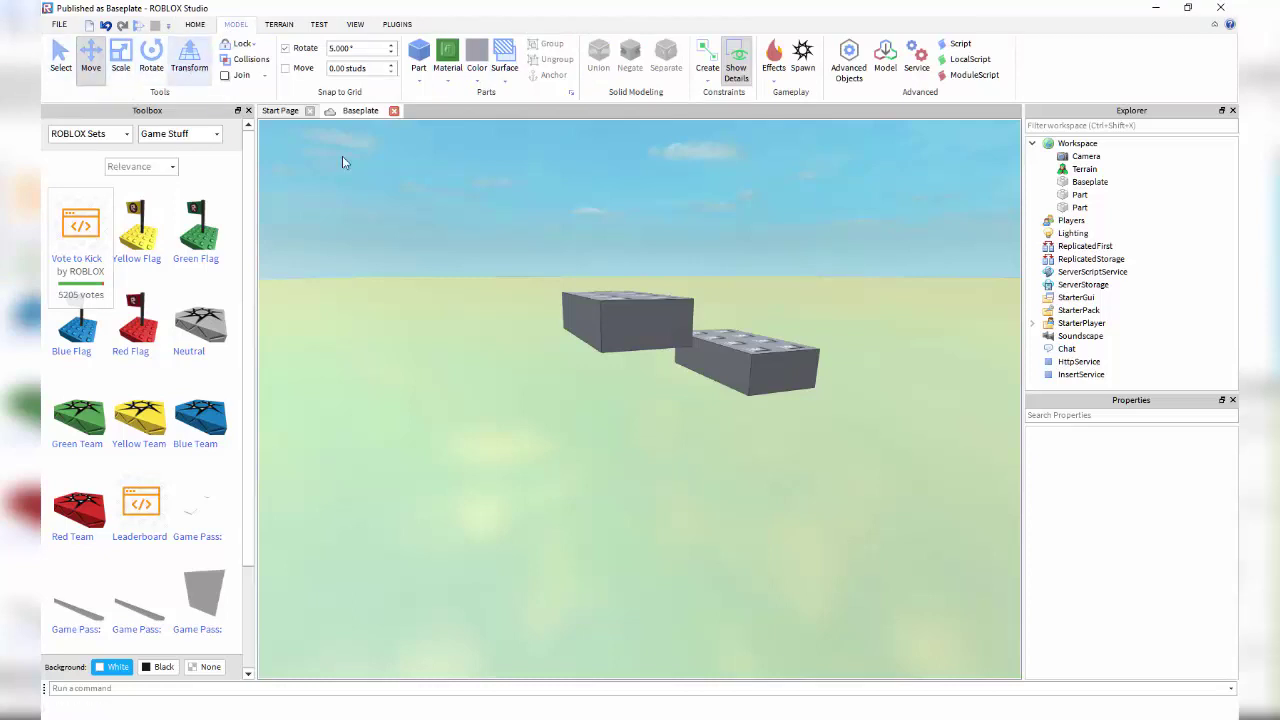
left_click(189, 58)
left_click(688, 298)
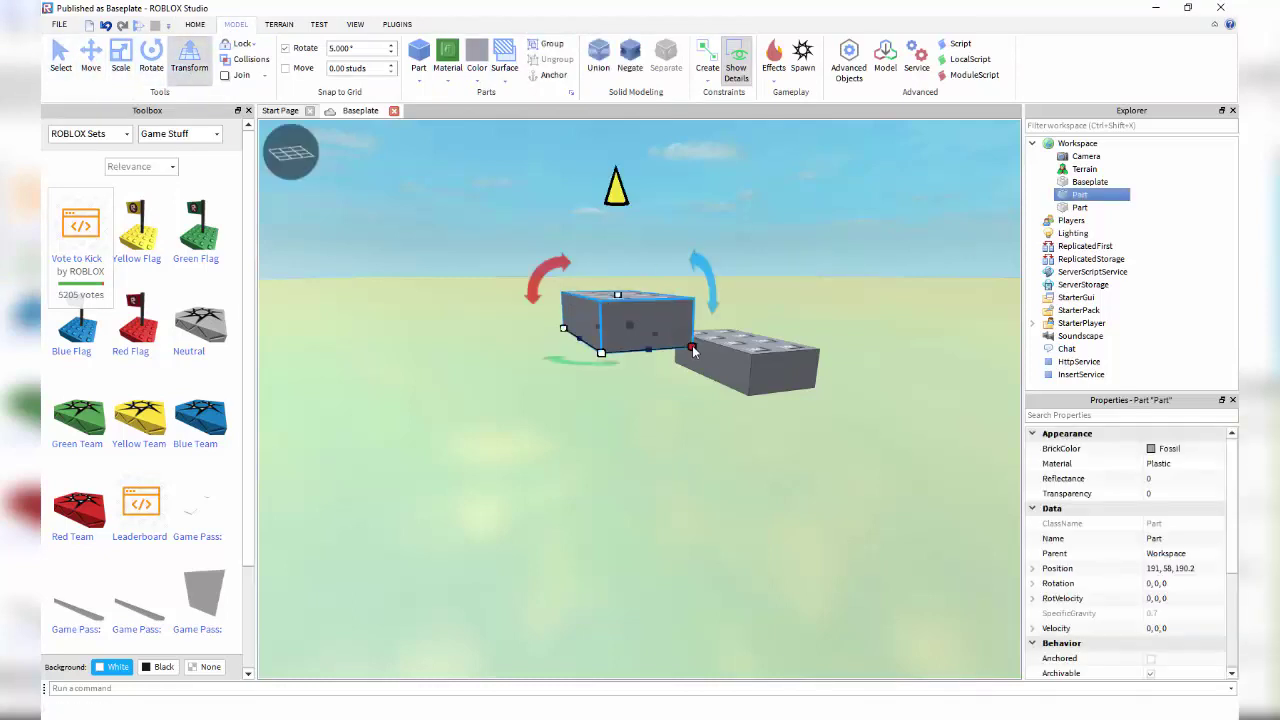
left_click_drag(735, 360, 649, 316)
left_click(643, 329)
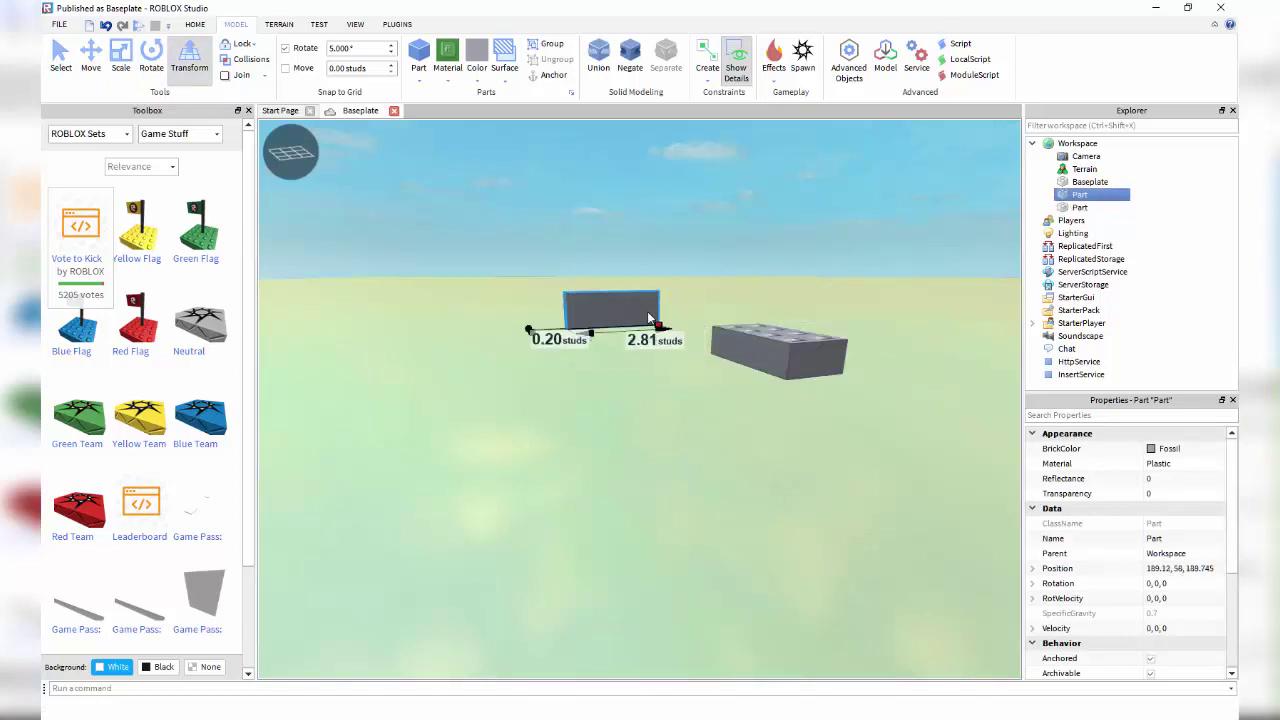
Widen the thinned part with the Transform tool into a broad block and leave the tool.
right_click_drag(720, 300, 797, 279)
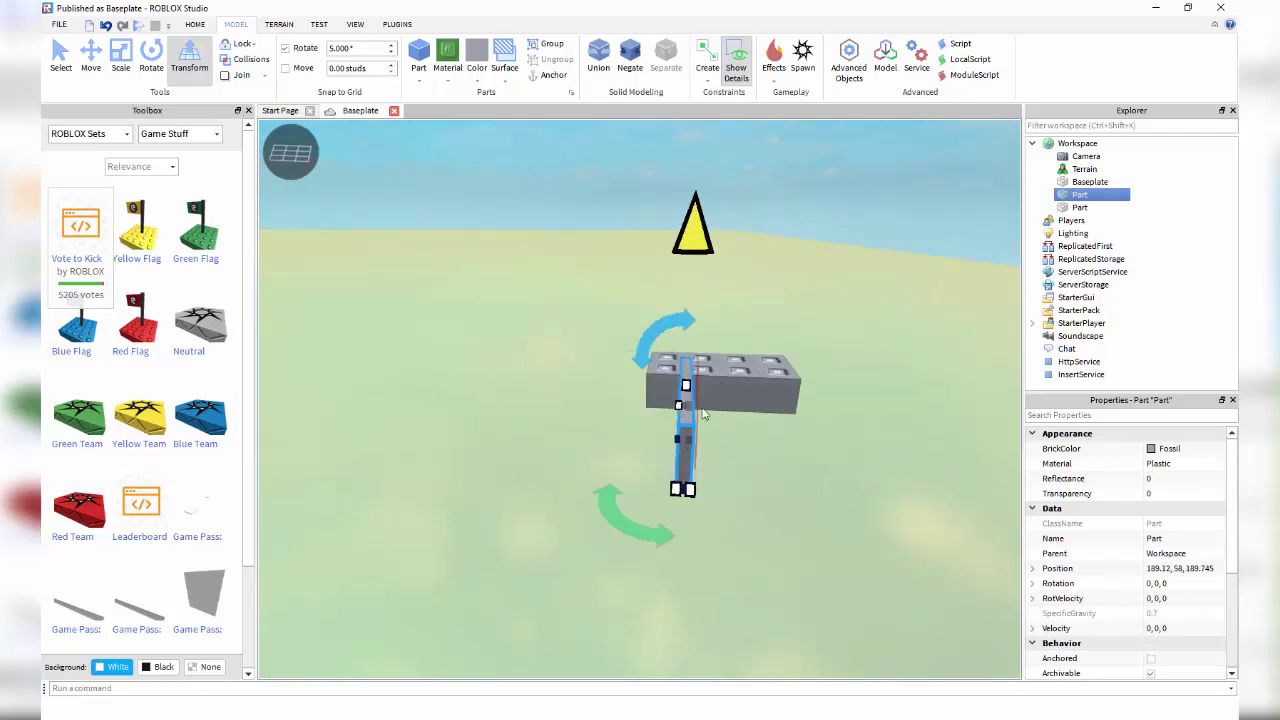
left_click_drag(679, 413, 655, 371)
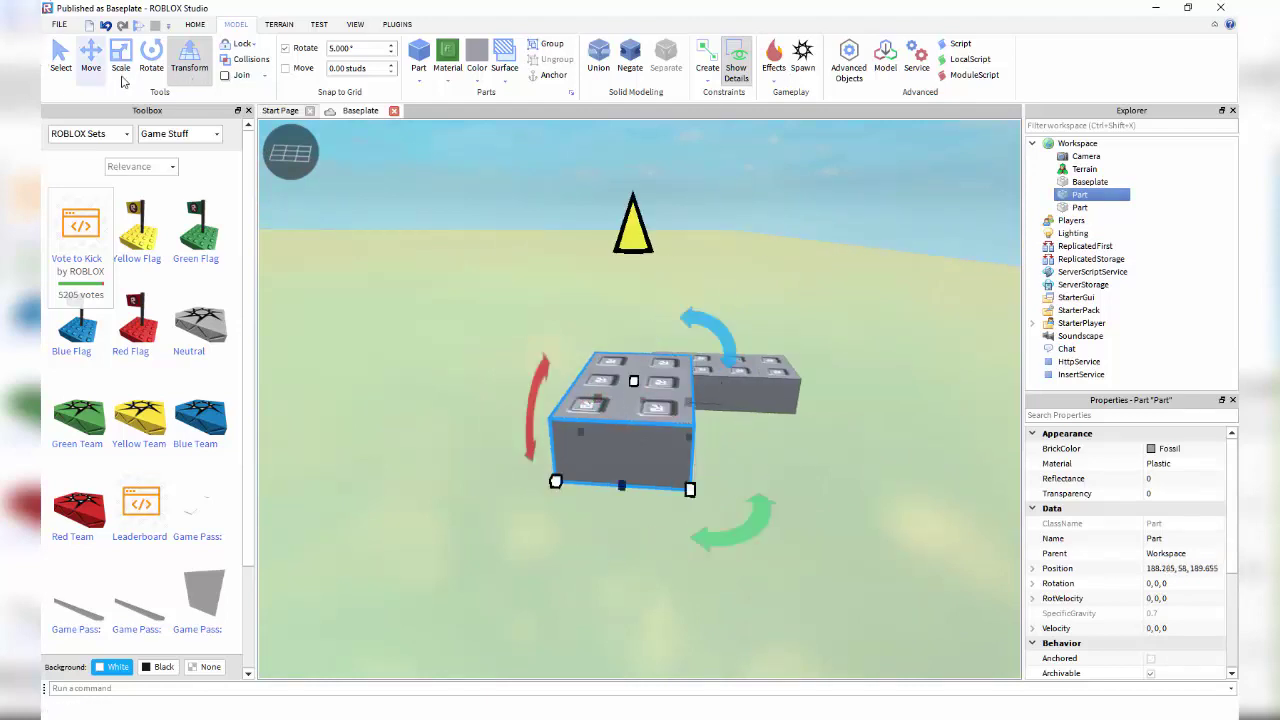
left_click(190, 57)
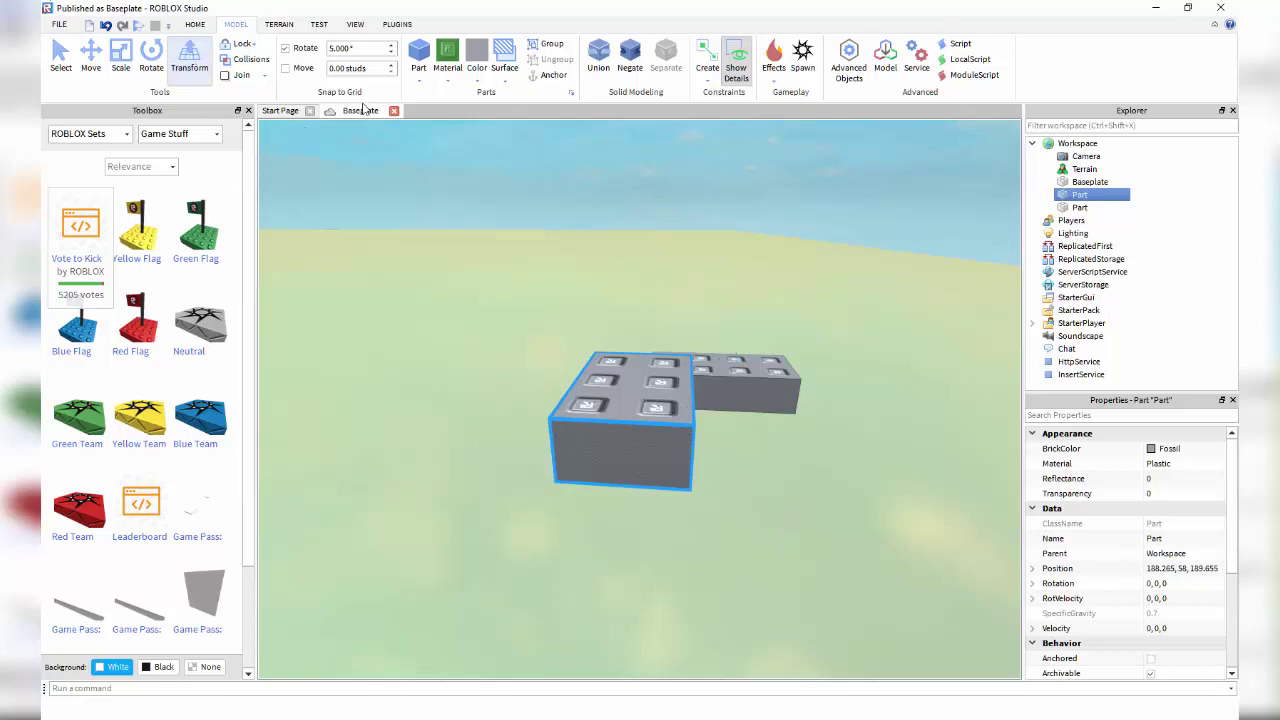
Lock the resized part with the Lock Tool, return to the Select tool, and clear the selection.
left_click(249, 44)
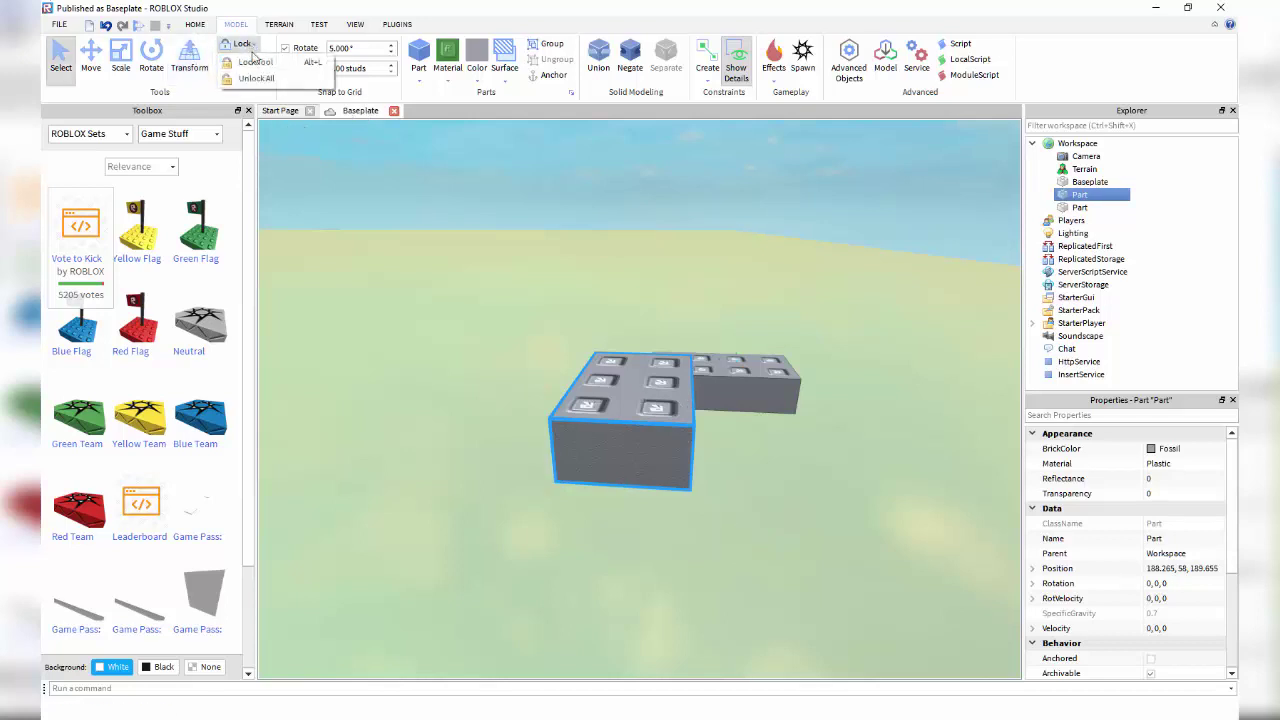
left_click(252, 62)
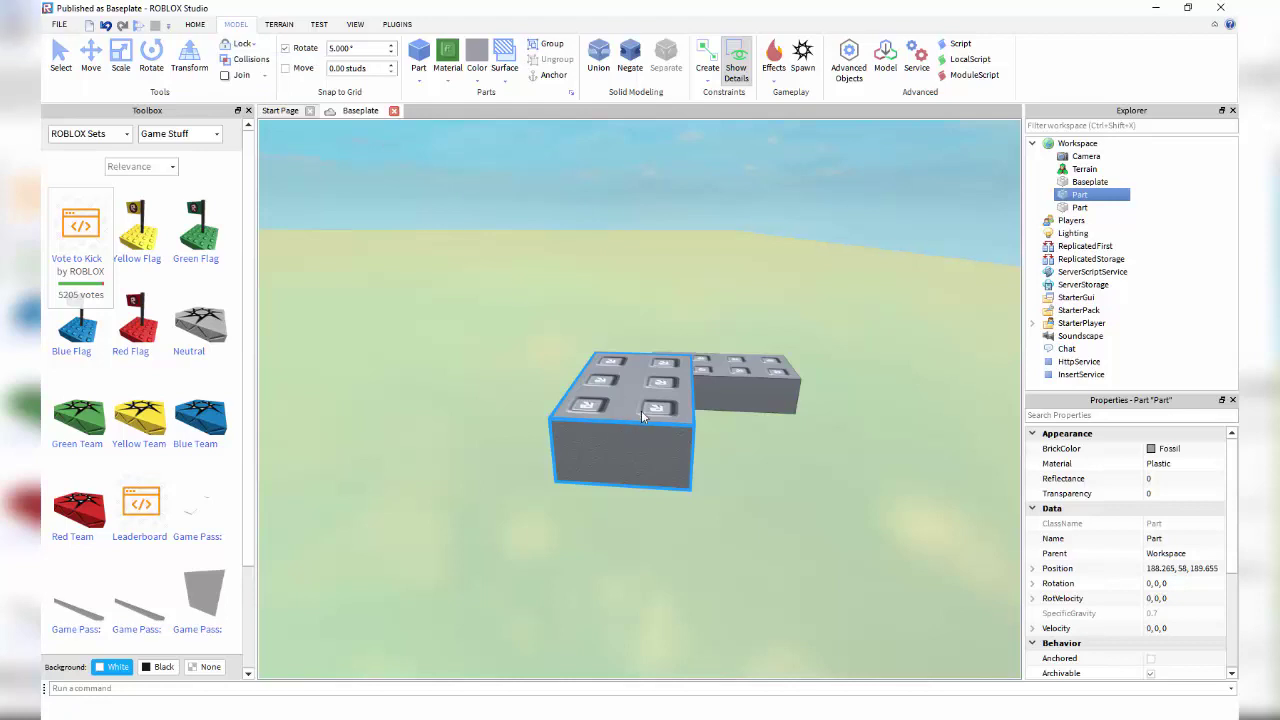
left_click(57, 52)
left_click(707, 243)
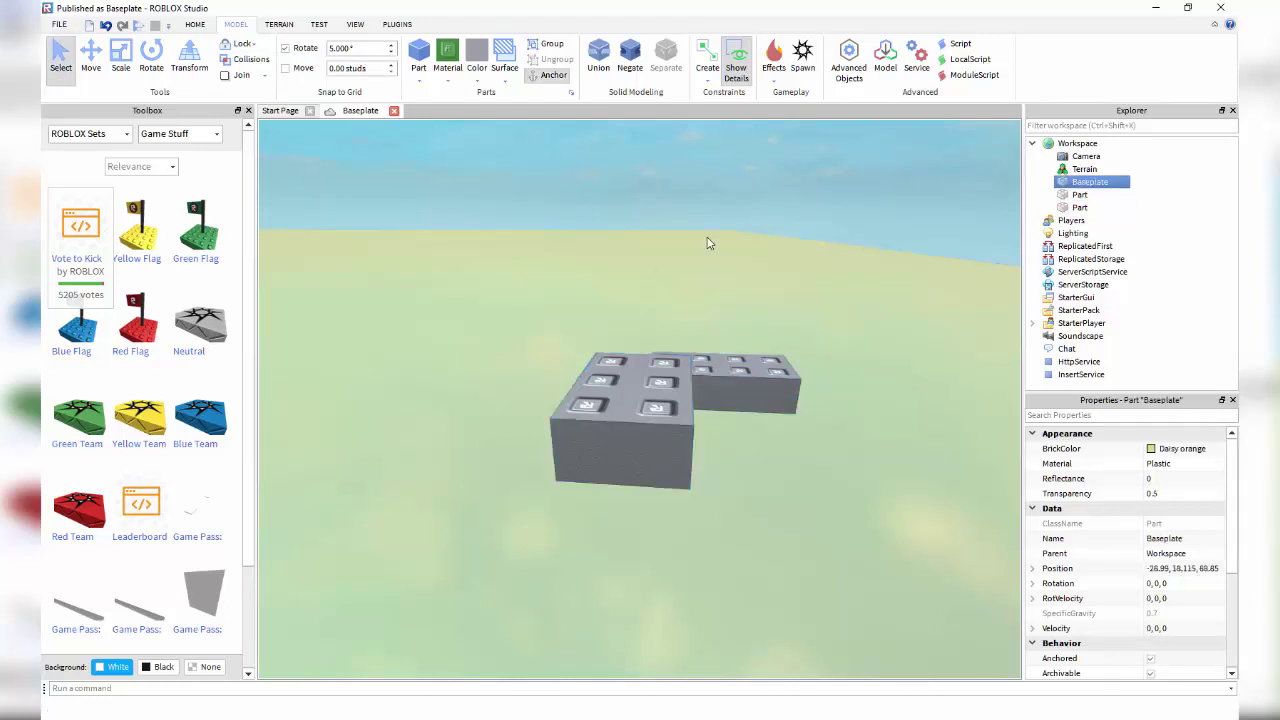
left_click(699, 182)
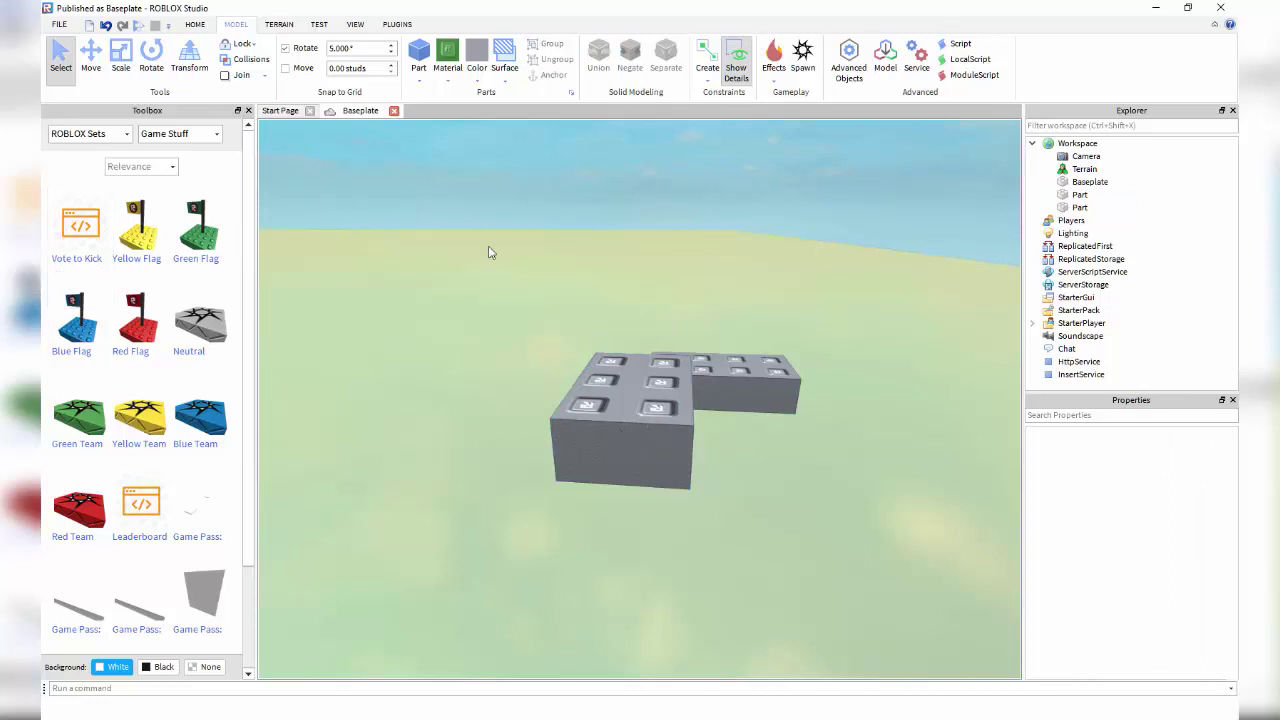
Unlock all parts and select the resized part again.
left_click(240, 44)
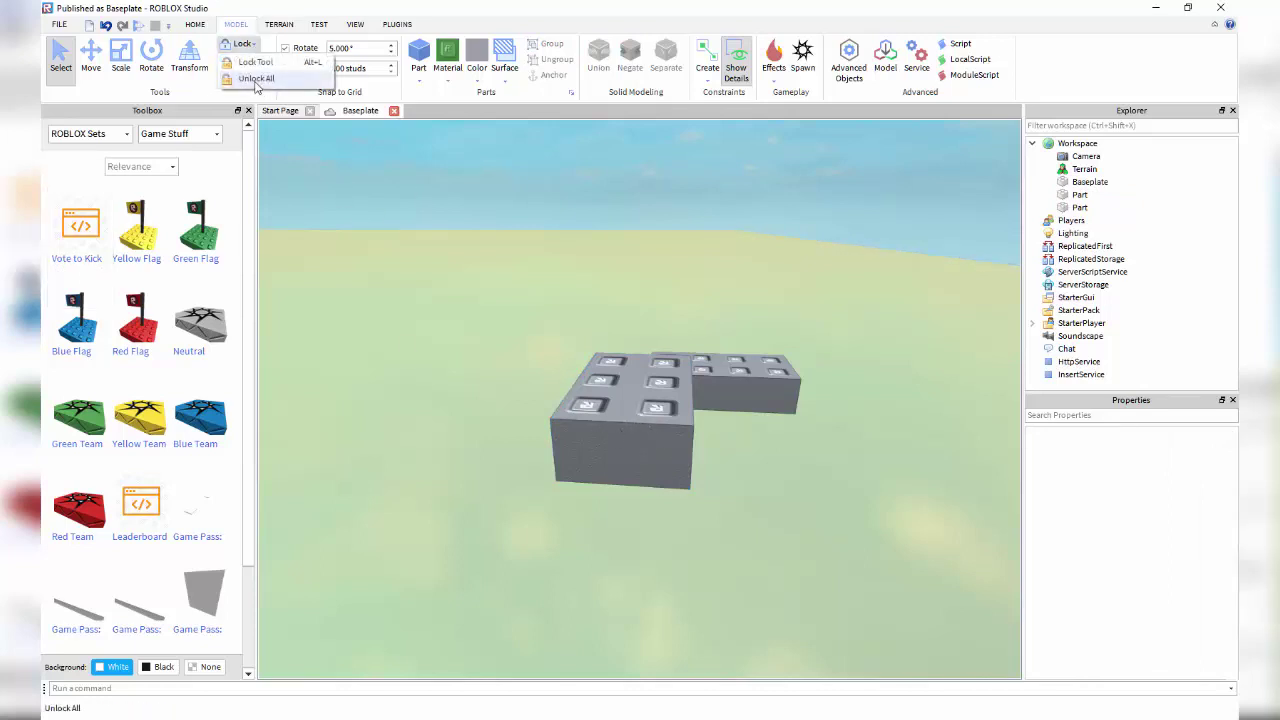
left_click(270, 80)
left_click(639, 392)
left_click(535, 145)
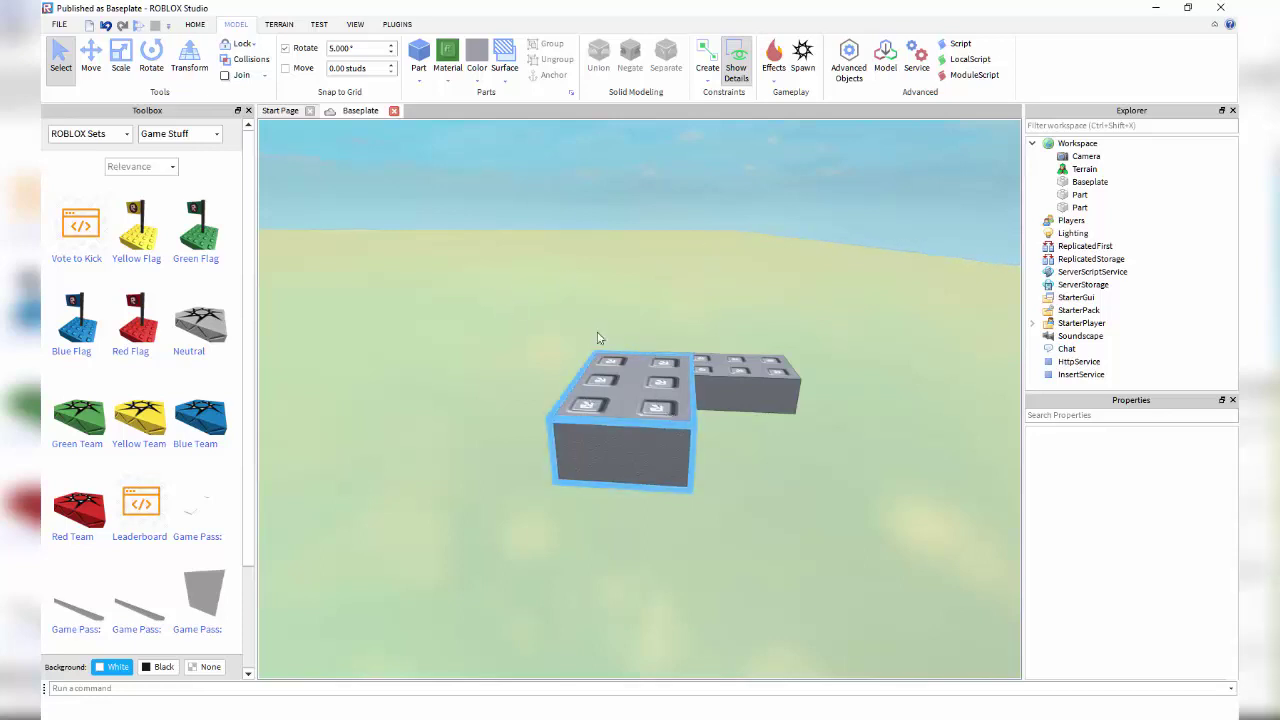
left_click(613, 387)
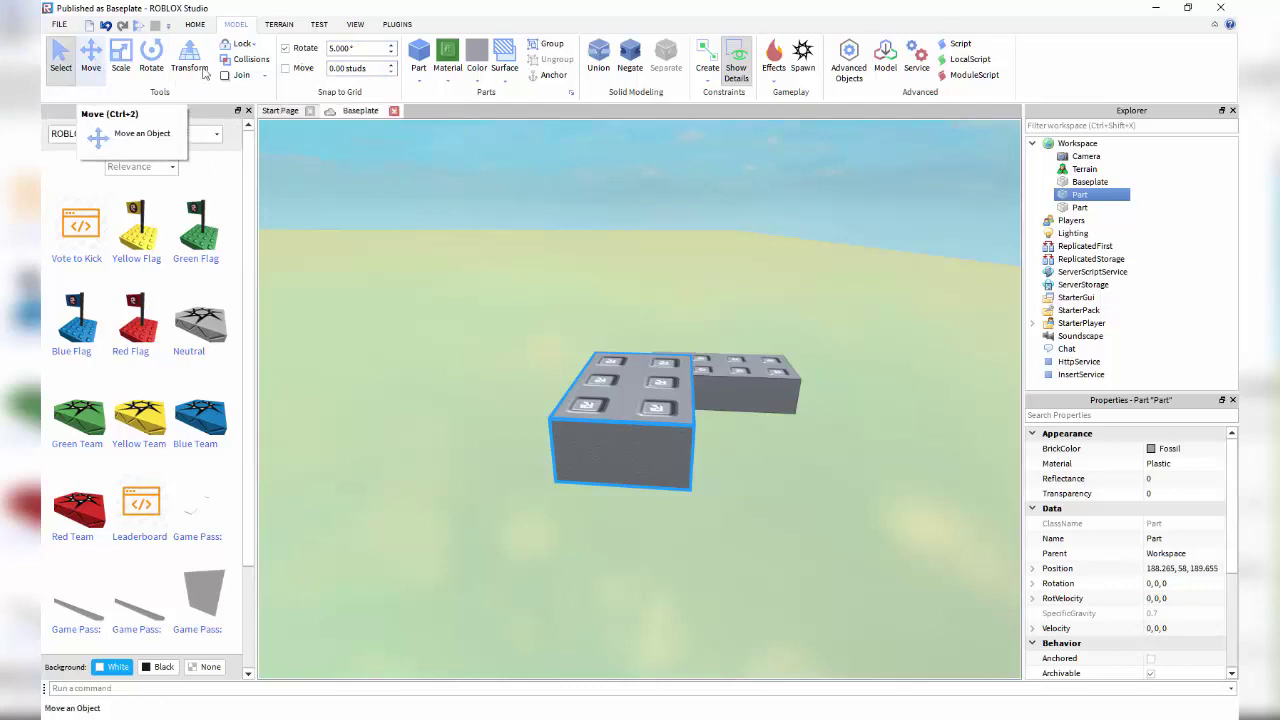
Move the resized part along the red axis to about 187.535, 58, 189.655.
left_click(92, 58)
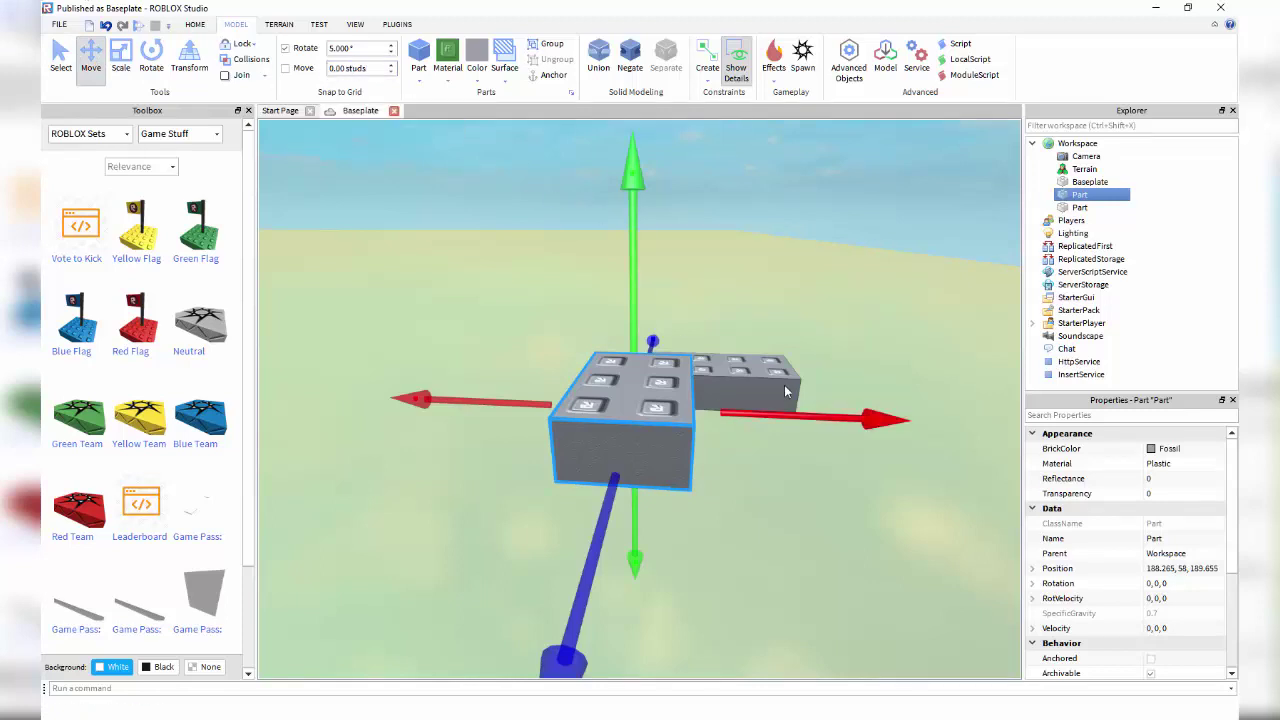
left_click_drag(800, 418, 740, 396)
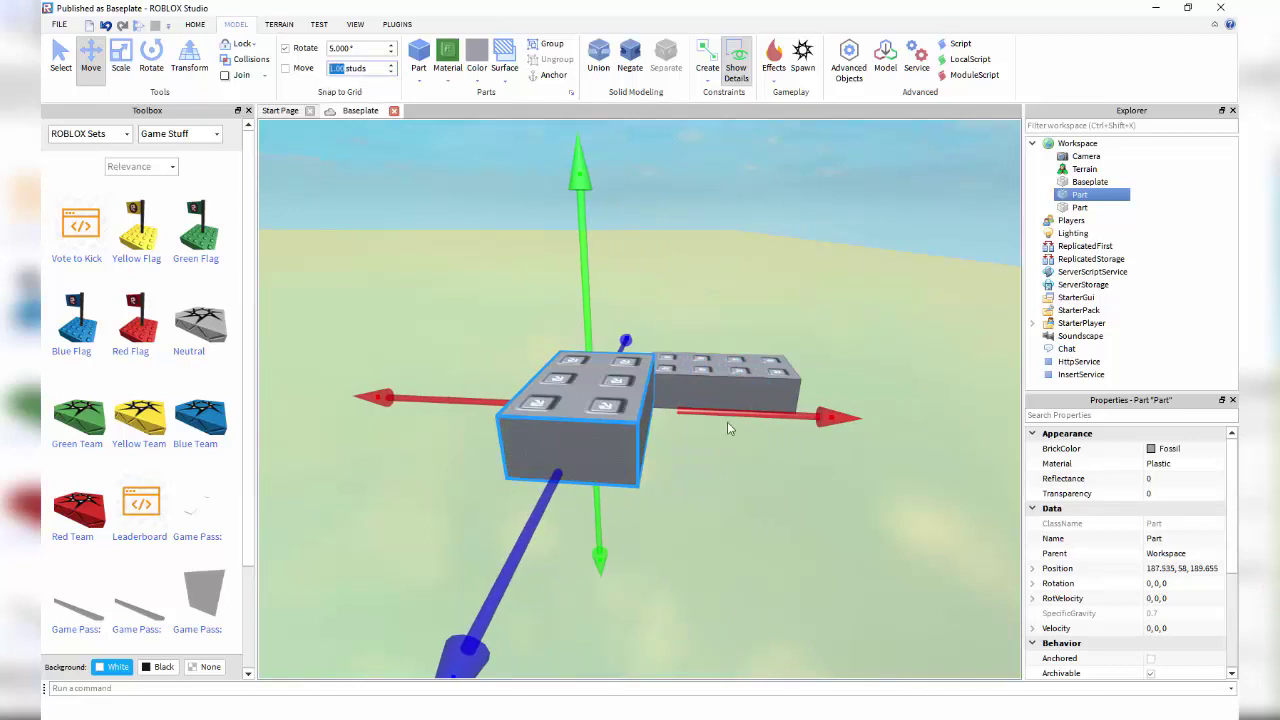
left_click_drag(780, 418, 781, 372)
Adjust the movement snapping increment, slide the part along the red axis to about 188.105, 58, 189.655, and clear the selection.
left_click(360, 68)
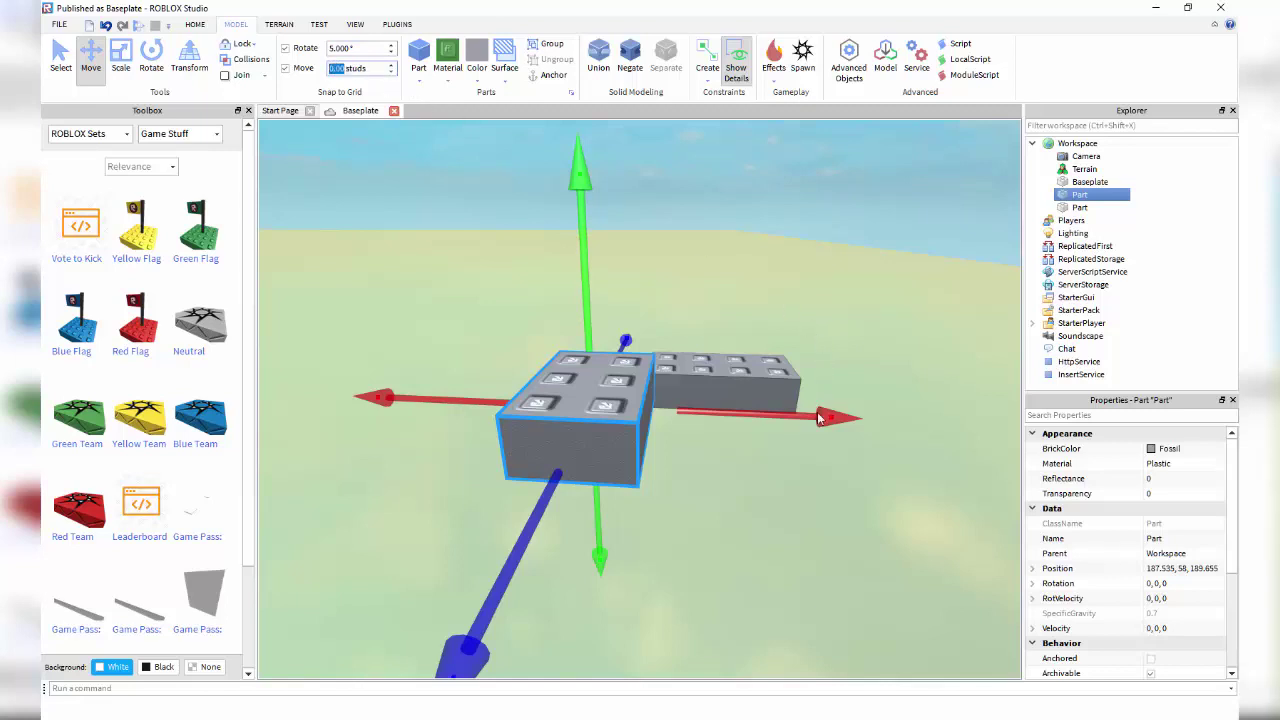
left_click_drag(826, 417, 880, 420)
left_click(760, 186)
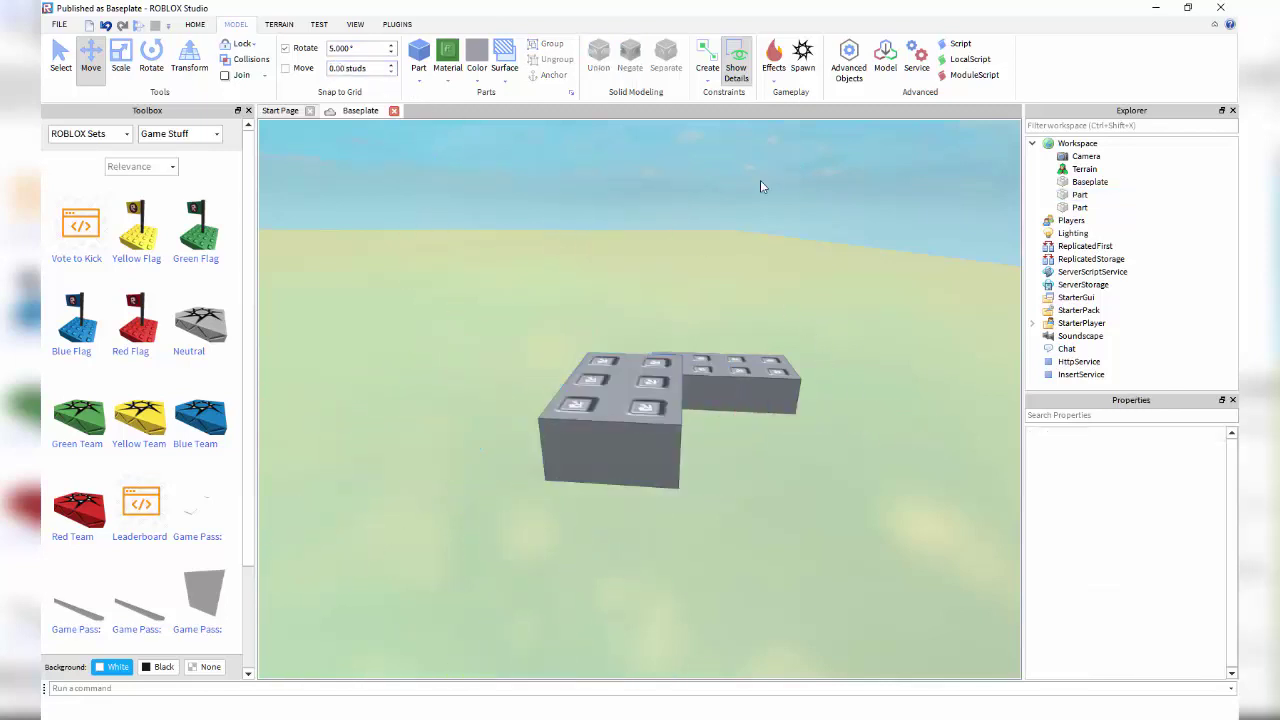
Set the rotation snapping to 10 degrees and rotate the resized part 30 degrees about the vertical axis.
left_click(624, 415)
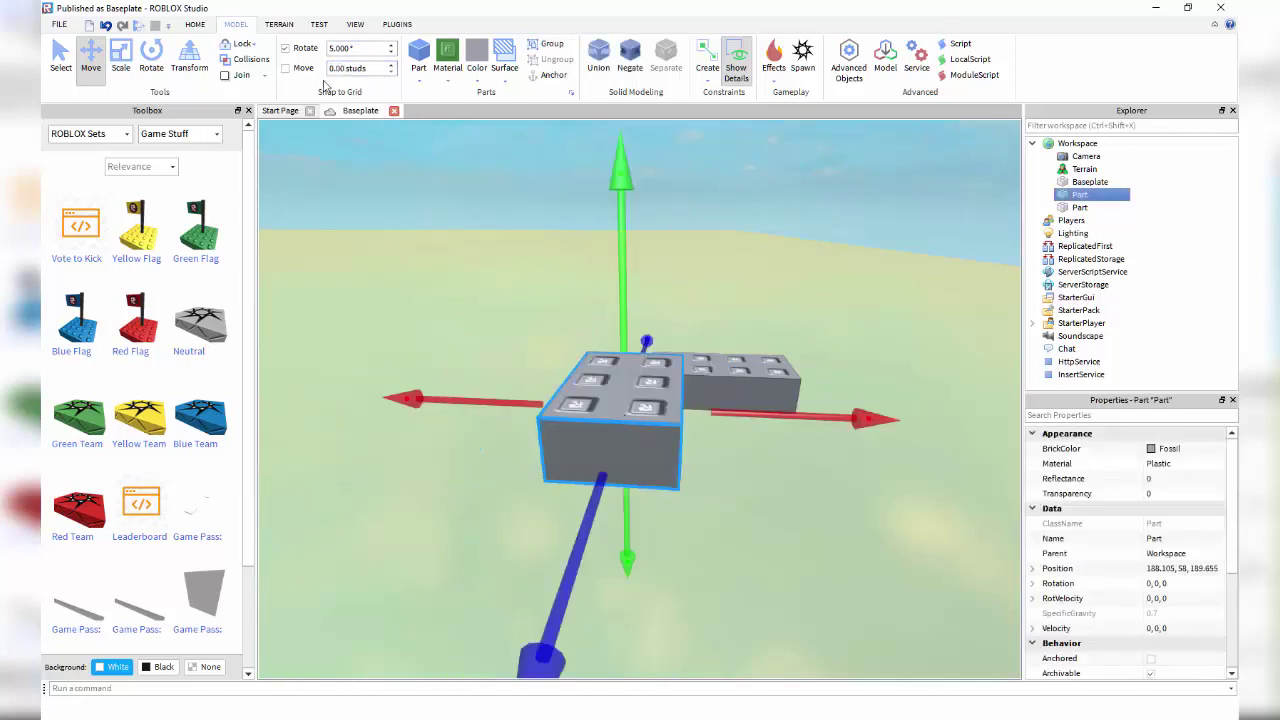
type("10")
left_click(285, 48)
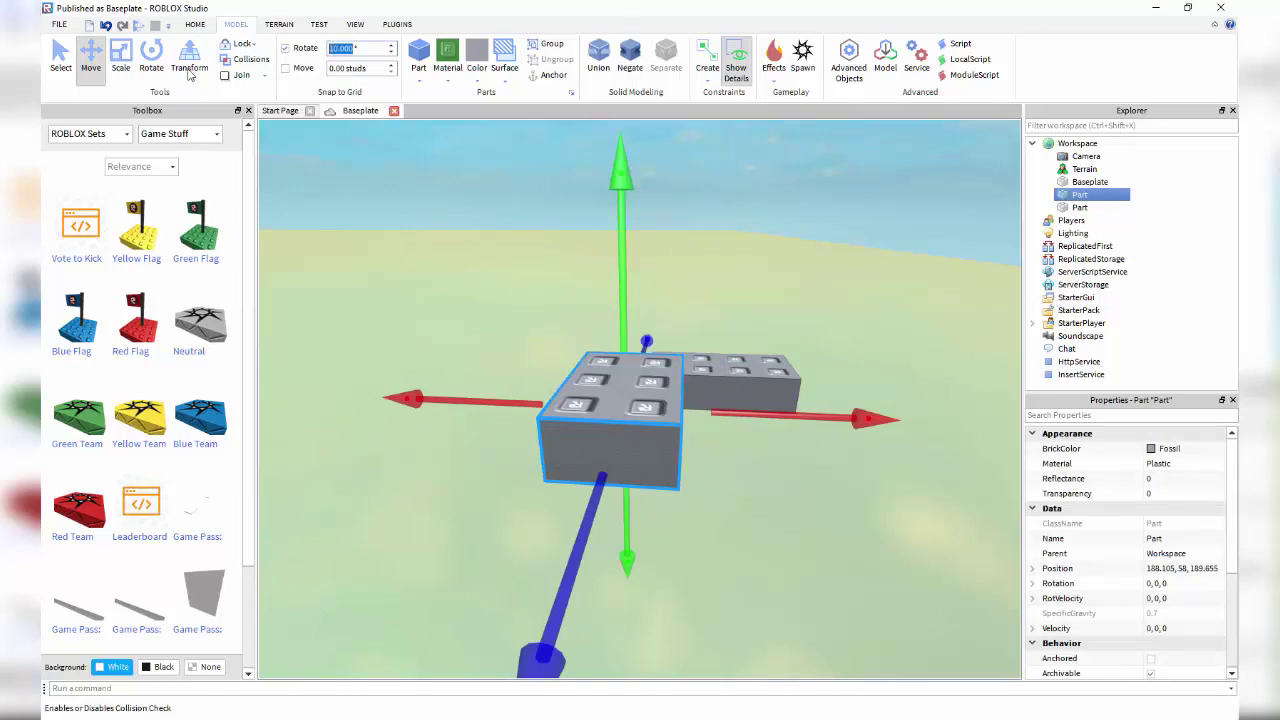
left_click(151, 55)
left_click_drag(870, 430, 798, 512)
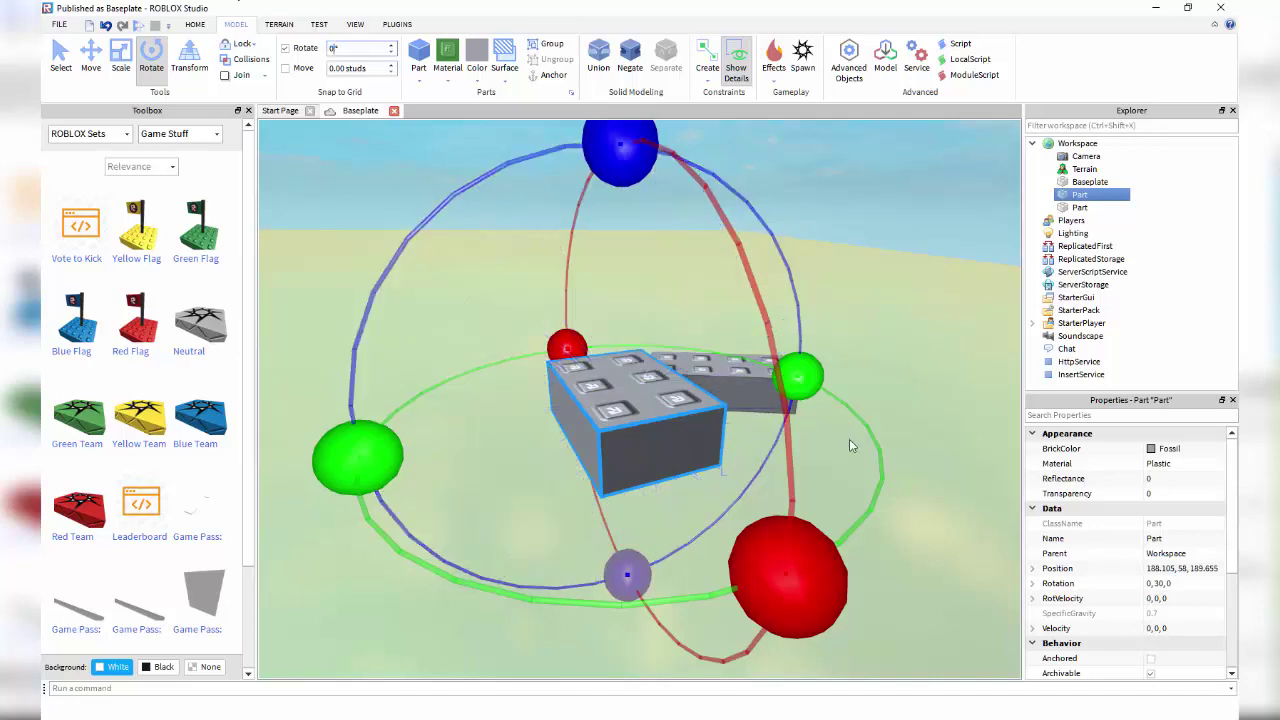
Turn off rotation snapping, try a free rotation of the resized part, undo its rotations, and clear the selection.
left_click(285, 48)
left_click_drag(800, 376, 850, 422)
key("ctrl+z")
key("ctrl+z")
left_click(819, 188)
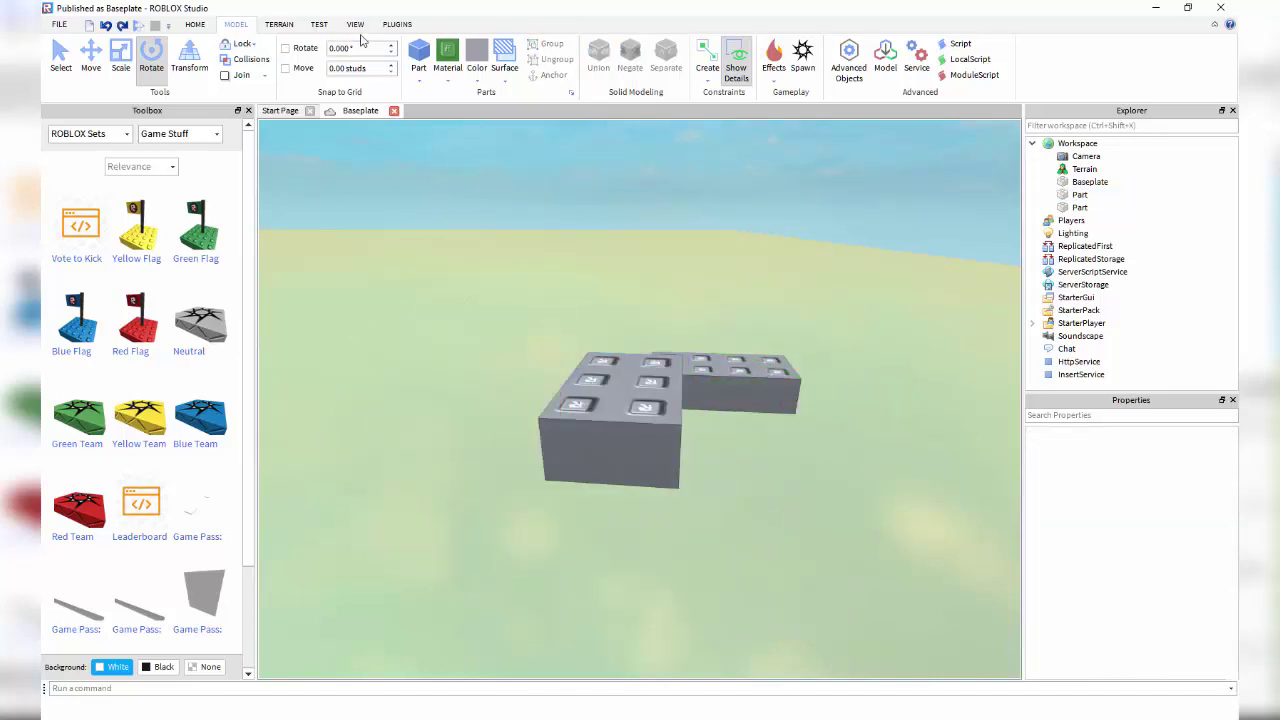
Set the rotation snapping to 100 degrees, enable it, and rotate the resized part 100 degrees about the vertical axis.
left_click(622, 385)
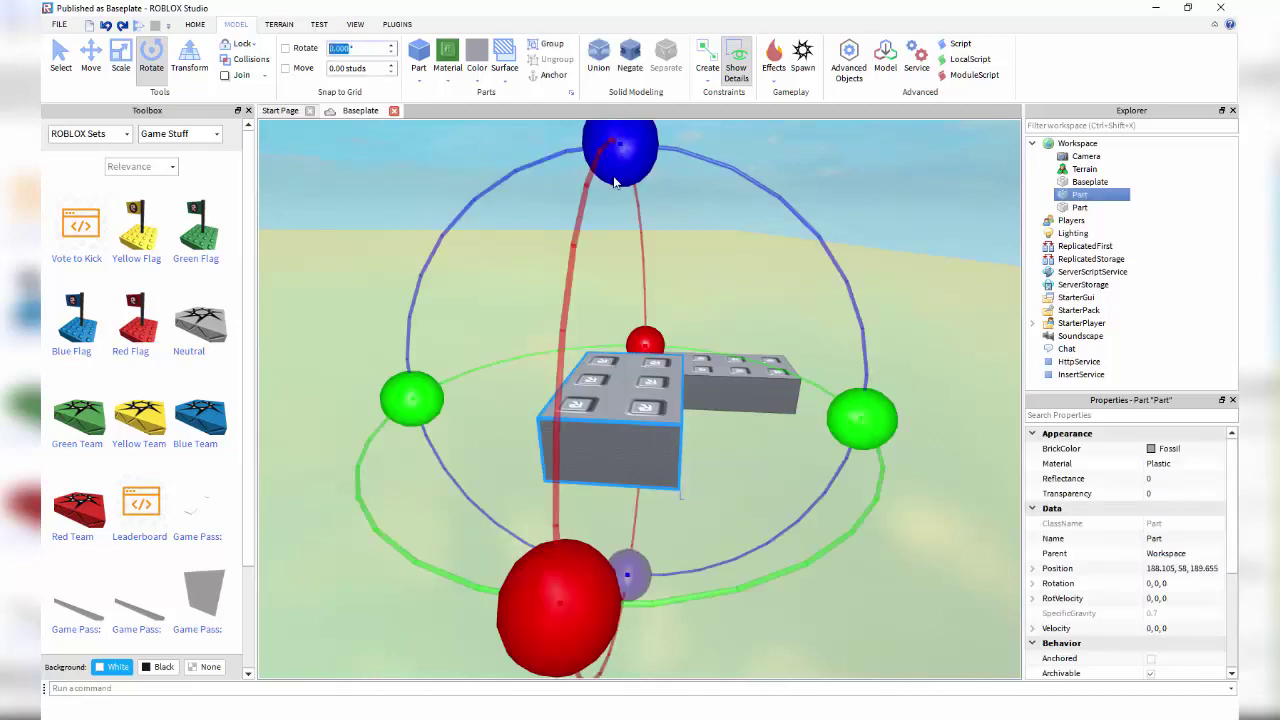
left_click(734, 163)
key("ctrl+z")
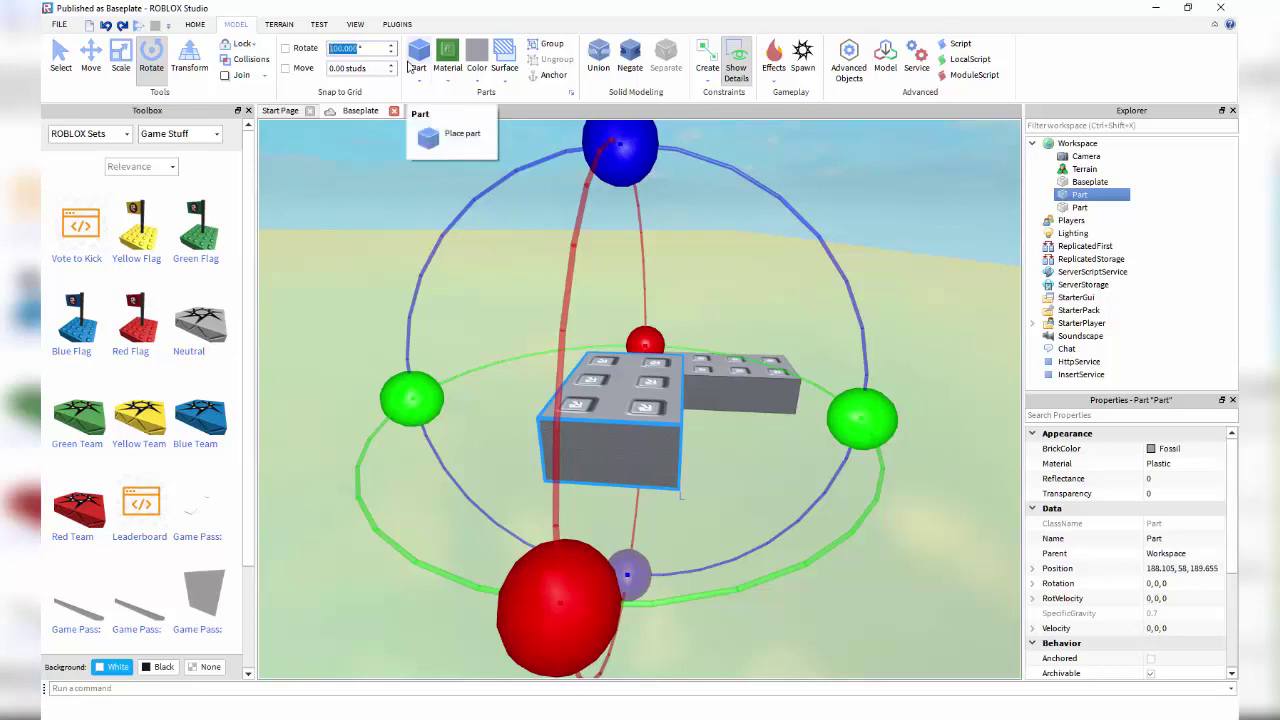
left_click_drag(885, 409, 907, 435)
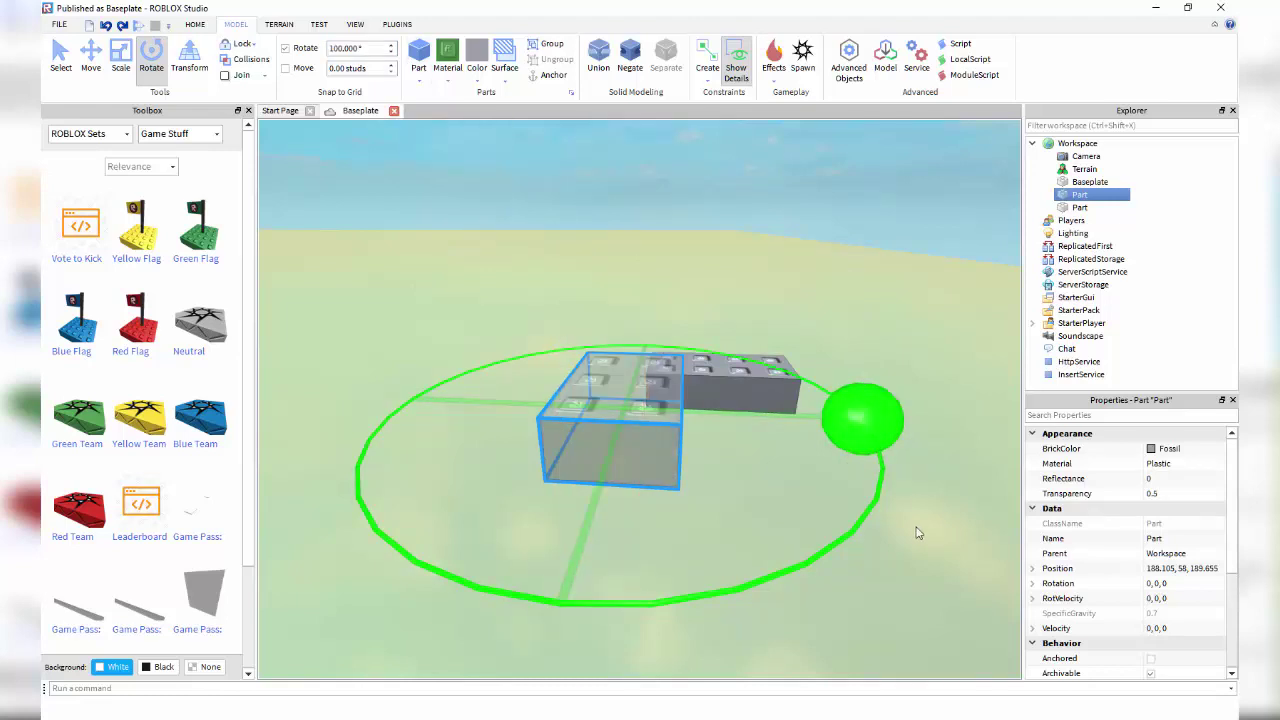
left_click_drag(636, 540, 440, 460)
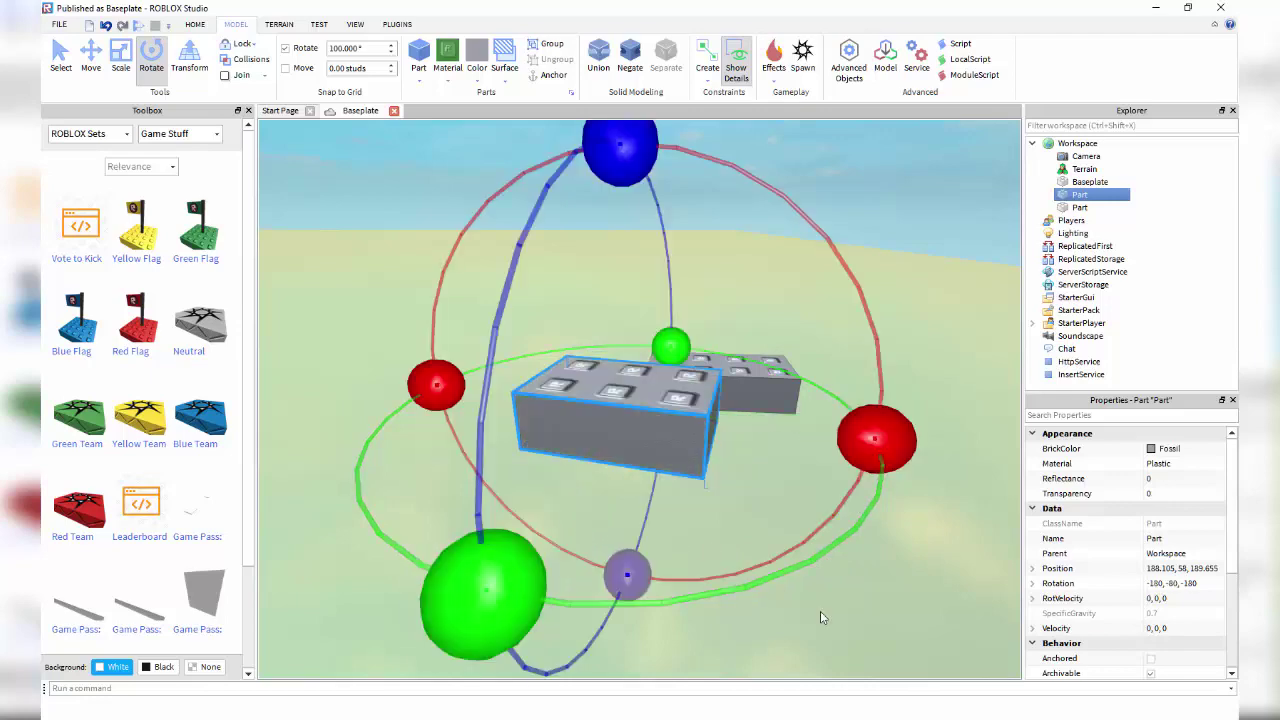
Rotate the other, longer part 100 degrees about the vertical axis and clear the selection.
right_click_drag(716, 350, 781, 416)
left_click(781, 416)
left_click_drag(809, 343, 950, 460)
right_click_drag(791, 347, 736, 352)
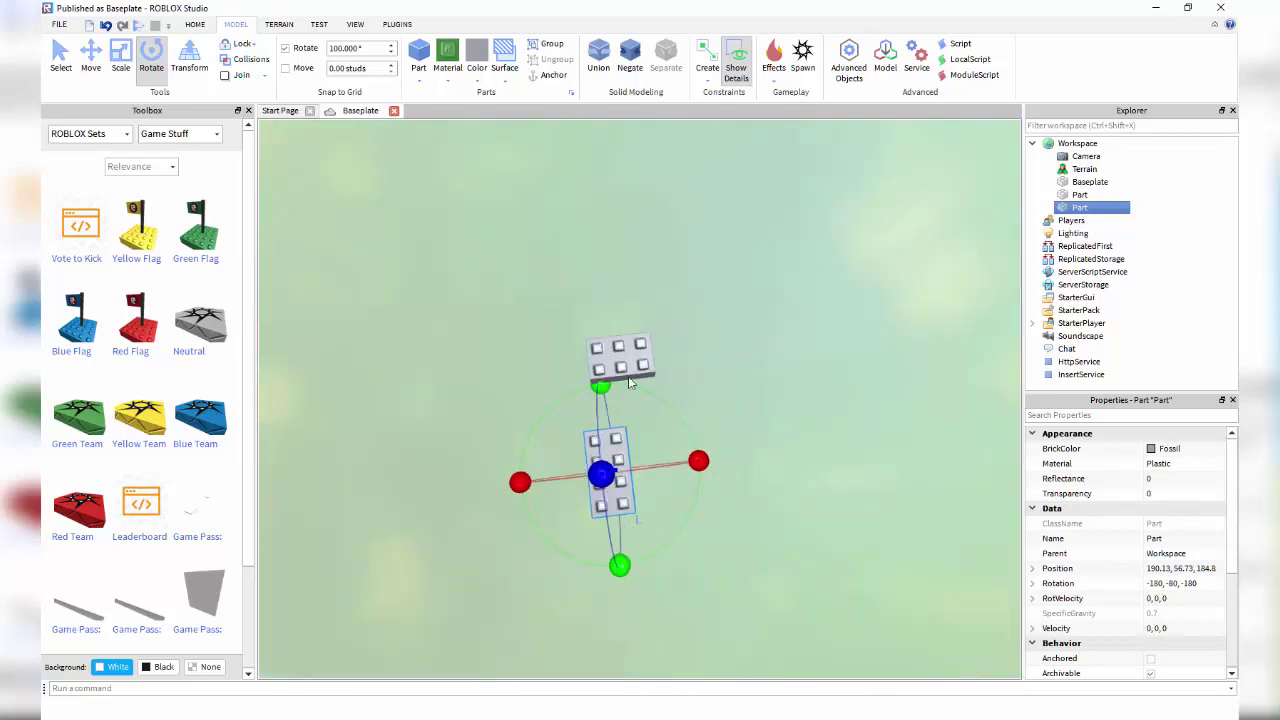
left_click(777, 297)
right_click_drag(777, 297, 786, 345)
left_click(786, 348)
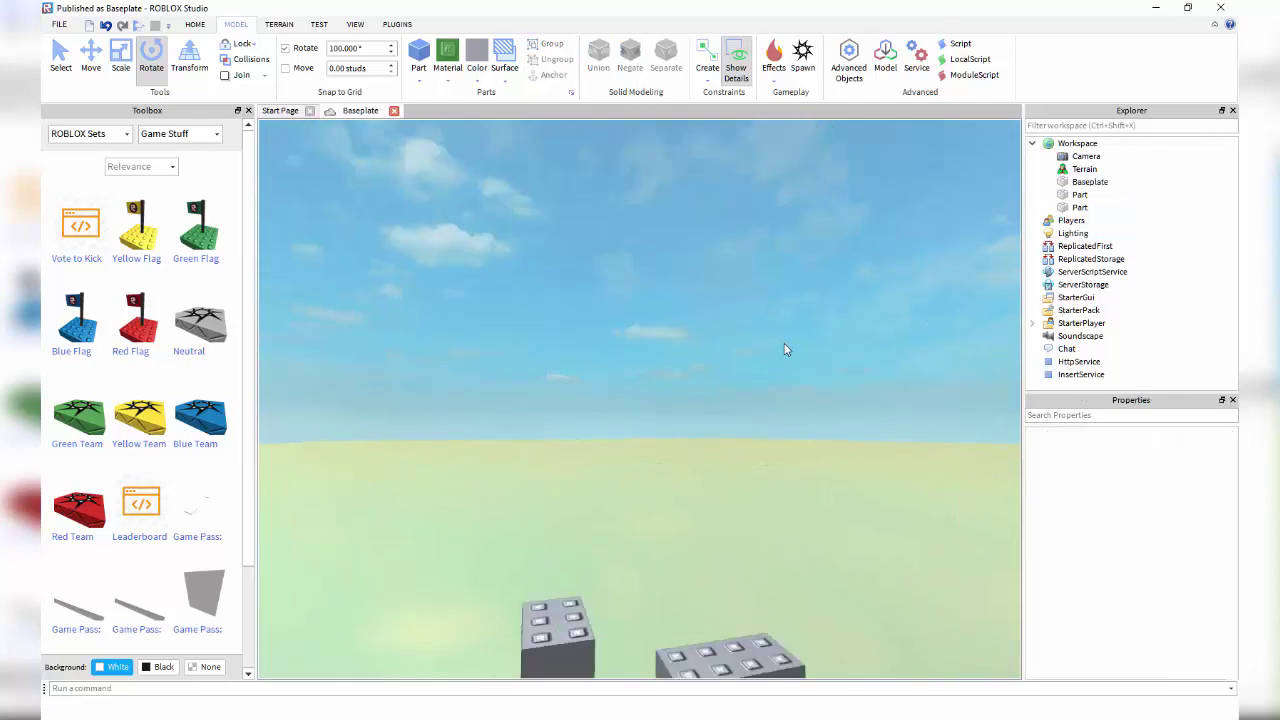
Apply the Smooth surface to the top face of the longer part.
scroll(760, 335, "down", 3)
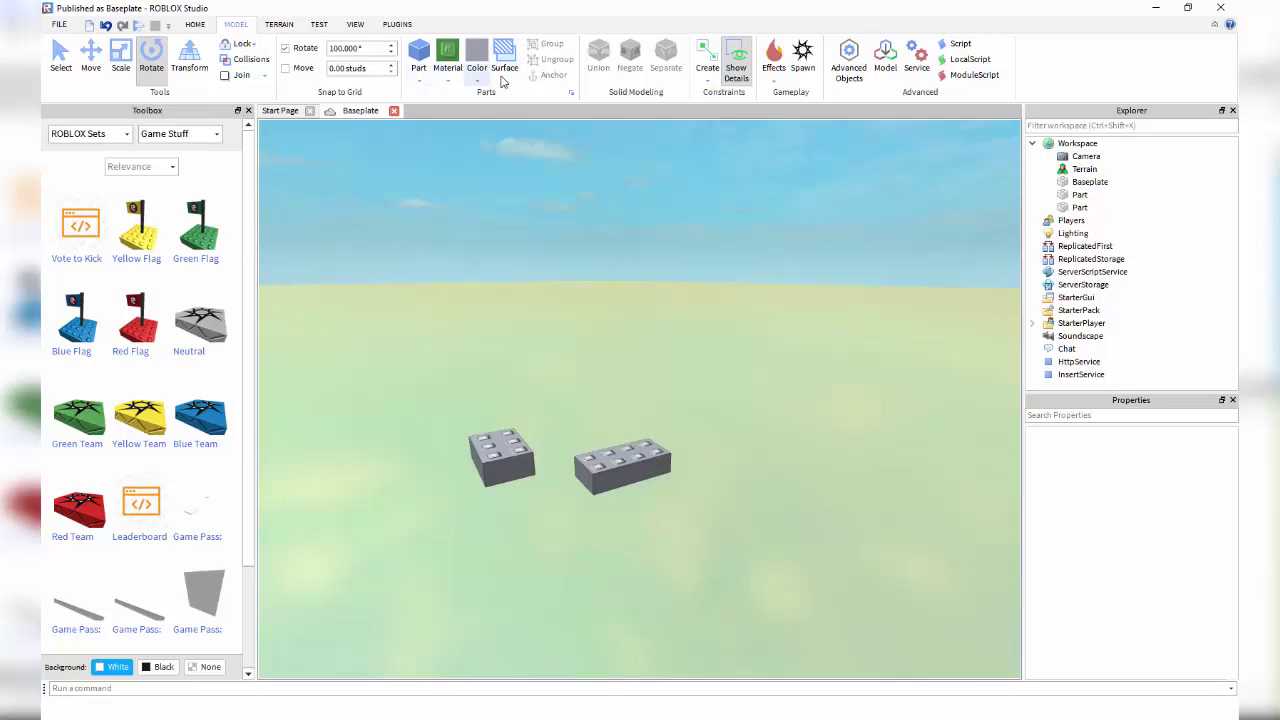
scroll(722, 332, "up", 5)
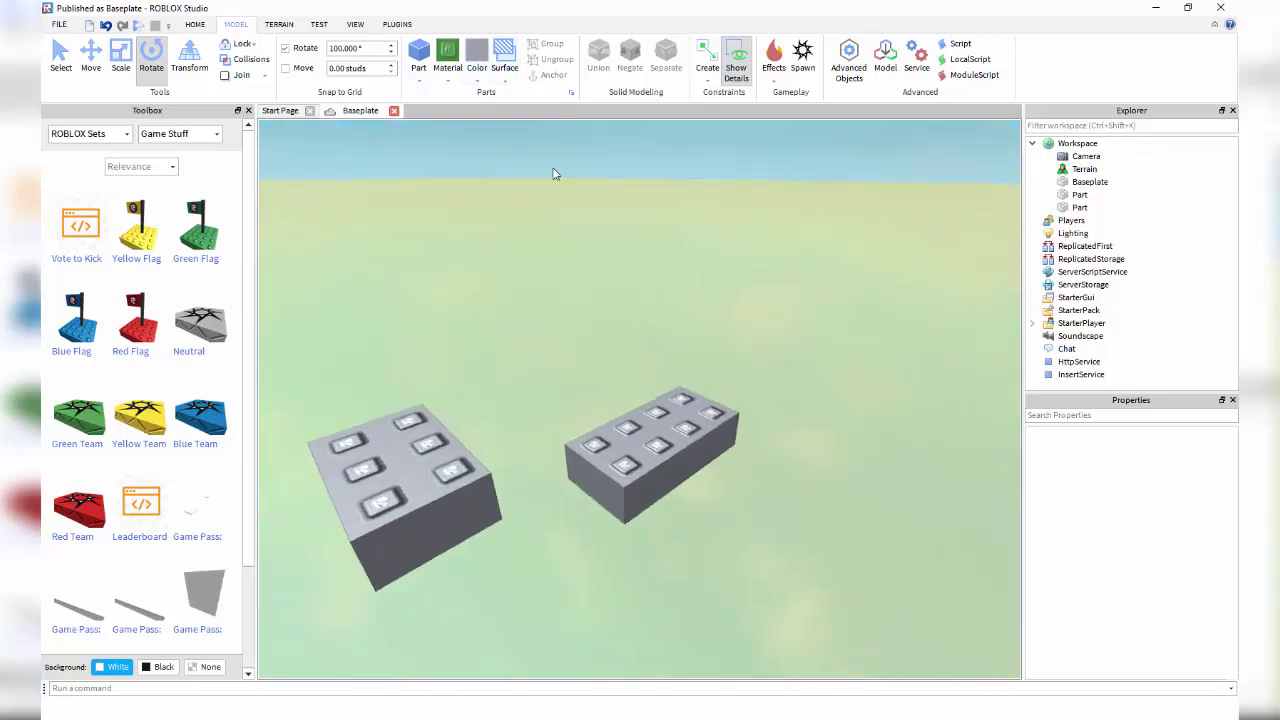
left_click(507, 86)
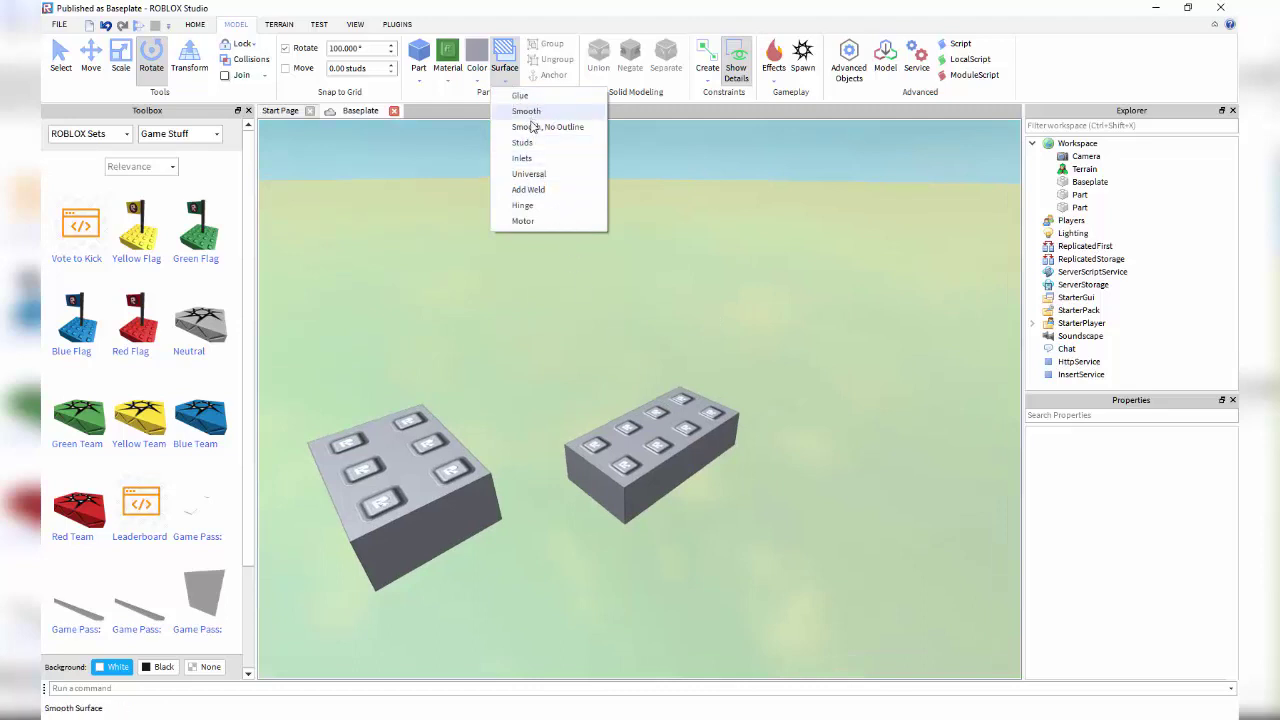
left_click(530, 112)
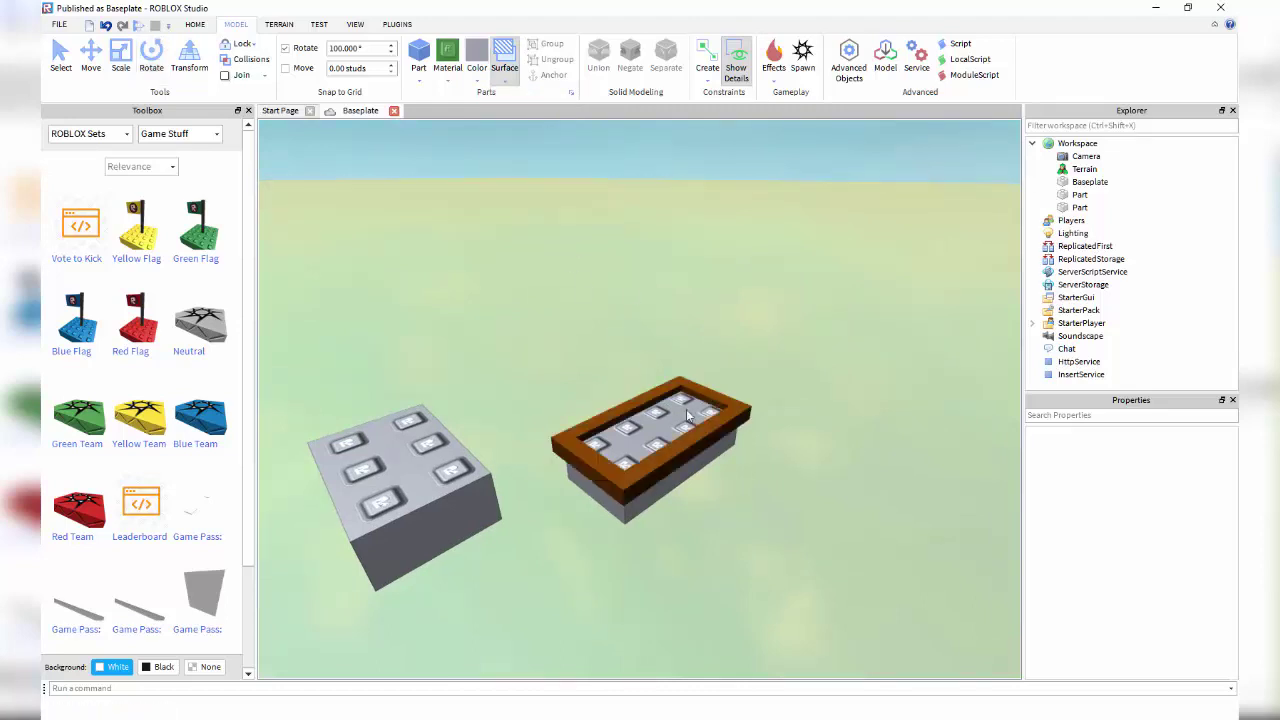
left_click(621, 445)
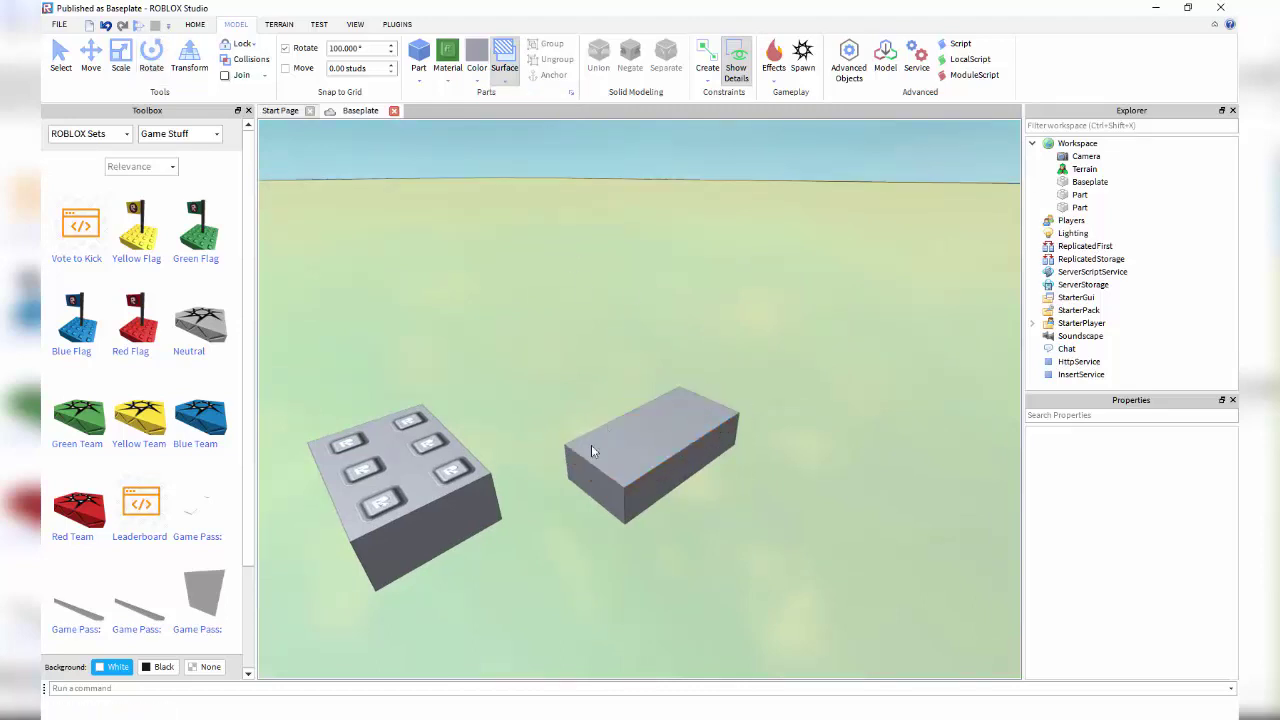
Choose the Smooth, No Outline surface and inspect the longer part's top face up close with it.
left_click(504, 80)
left_click(540, 127)
scroll(693, 534, "up", 5)
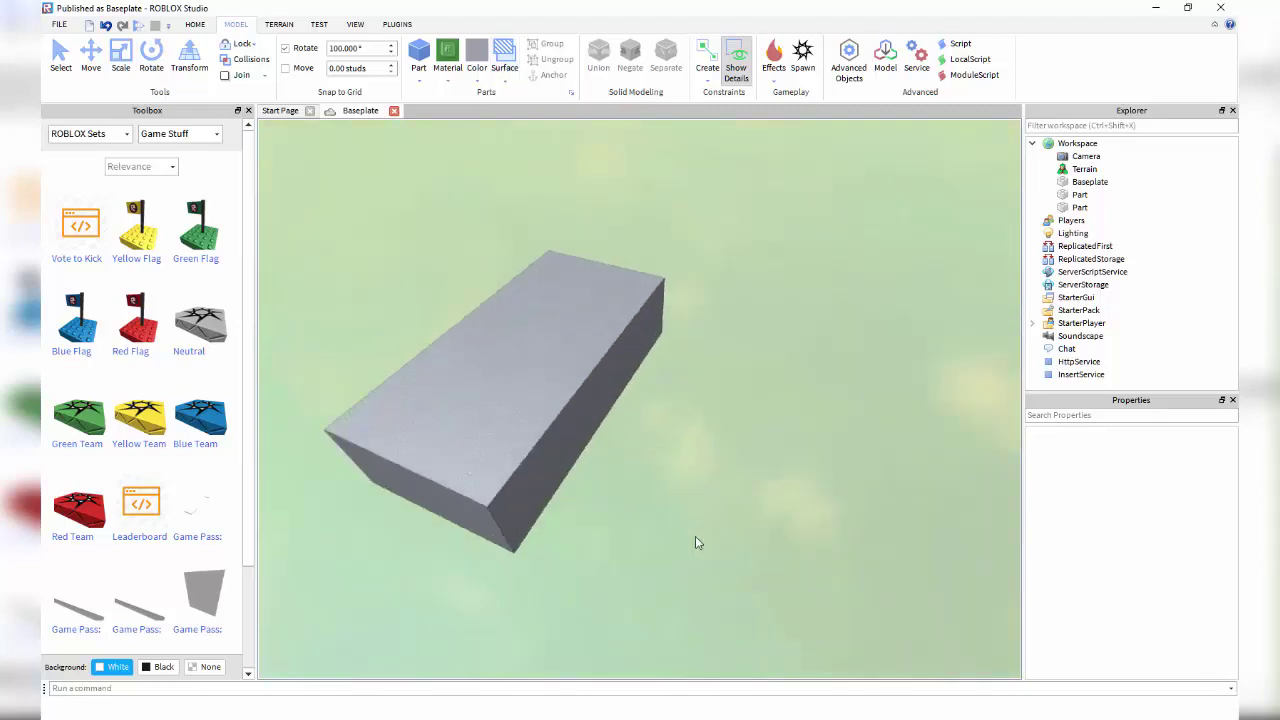
scroll(690, 533, "up", 3)
scroll(529, 374, "up", 3)
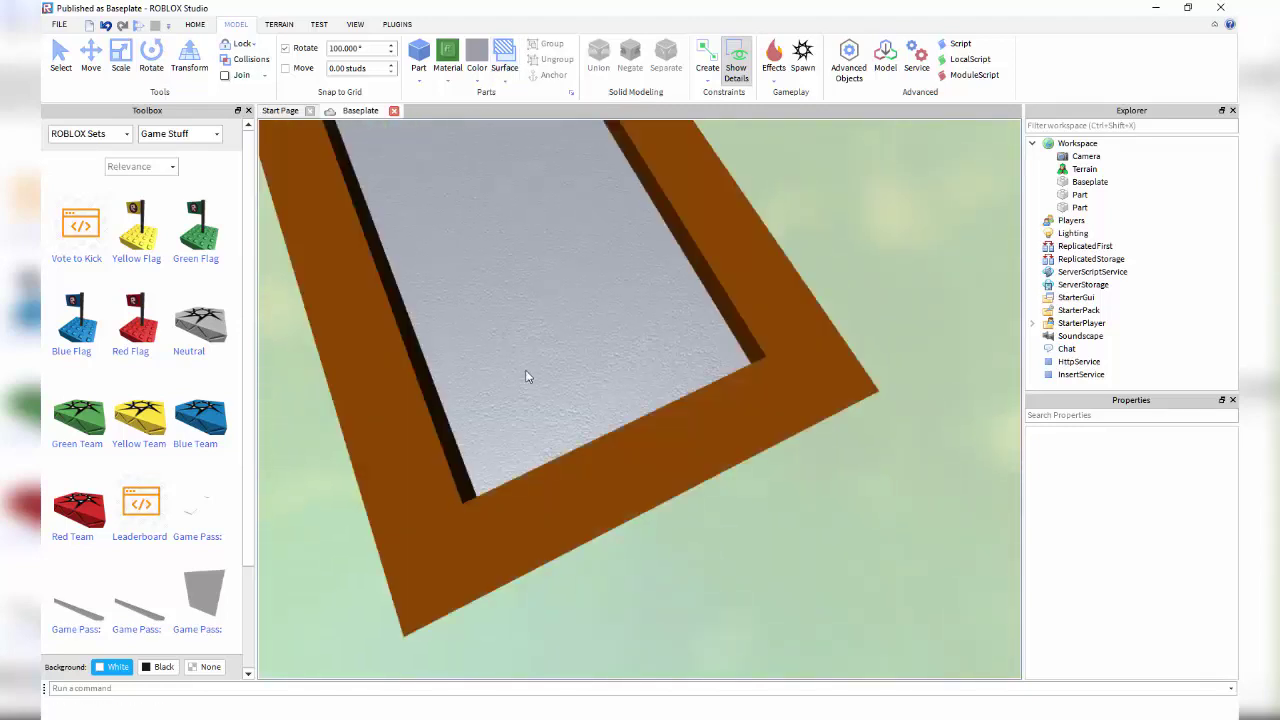
scroll(731, 587, "down", 3)
scroll(420, 500, "down", 3)
scroll(449, 517, "up", 3)
scroll(449, 517, "down", 3)
Apply the Studs surface to the top face of the longer part.
left_click(505, 67)
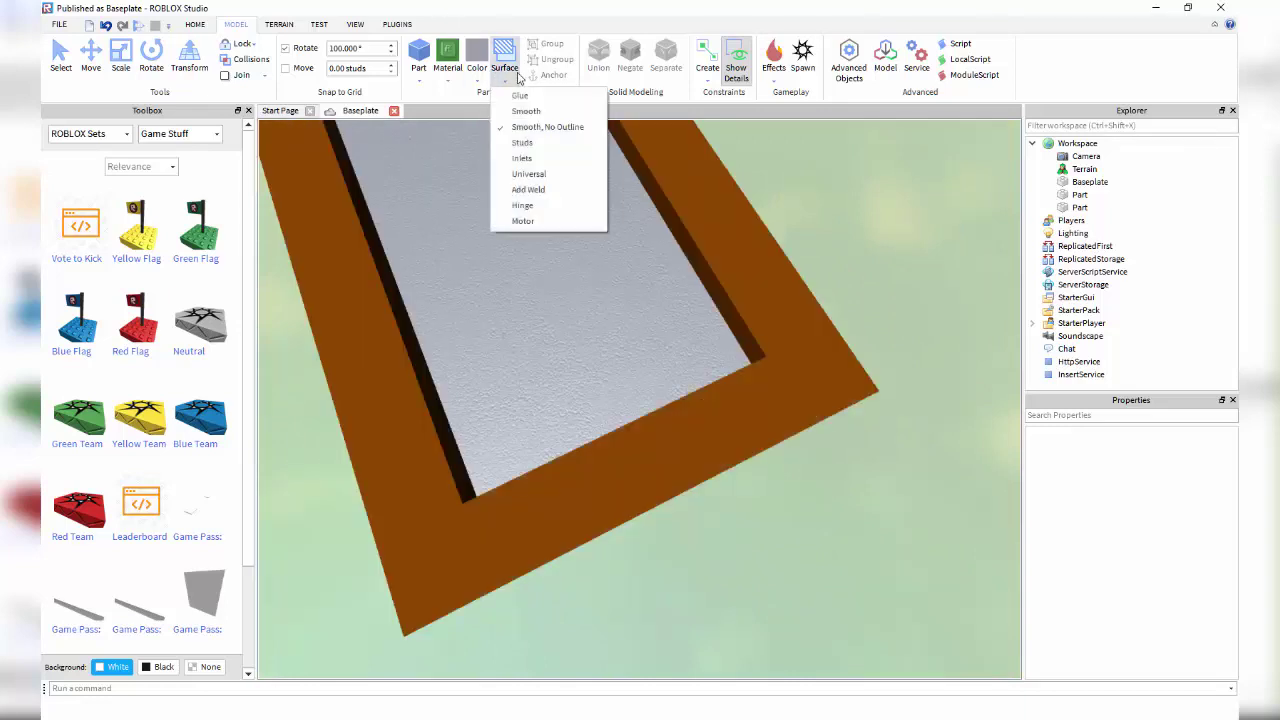
left_click(530, 143)
scroll(632, 430, "down", 3)
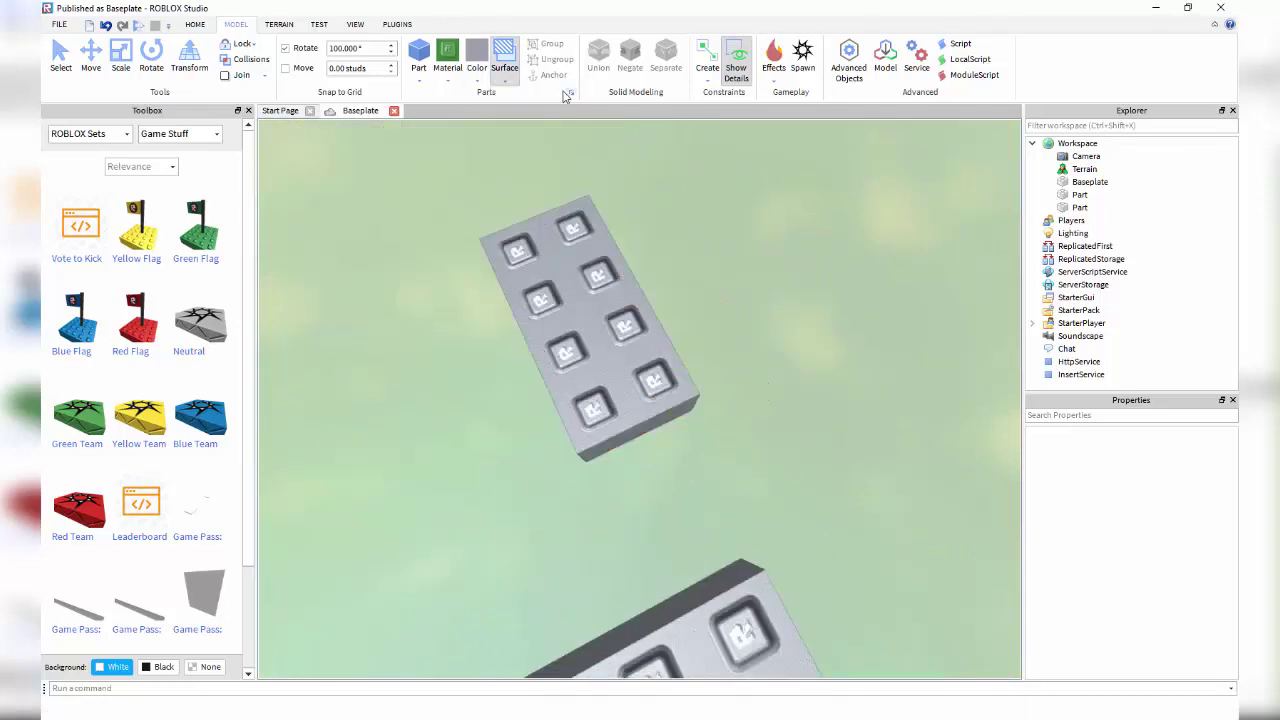
Apply the Inlets surface to the longer part's top face, and replace it with the Universal surface.
left_click(505, 67)
left_click(530, 163)
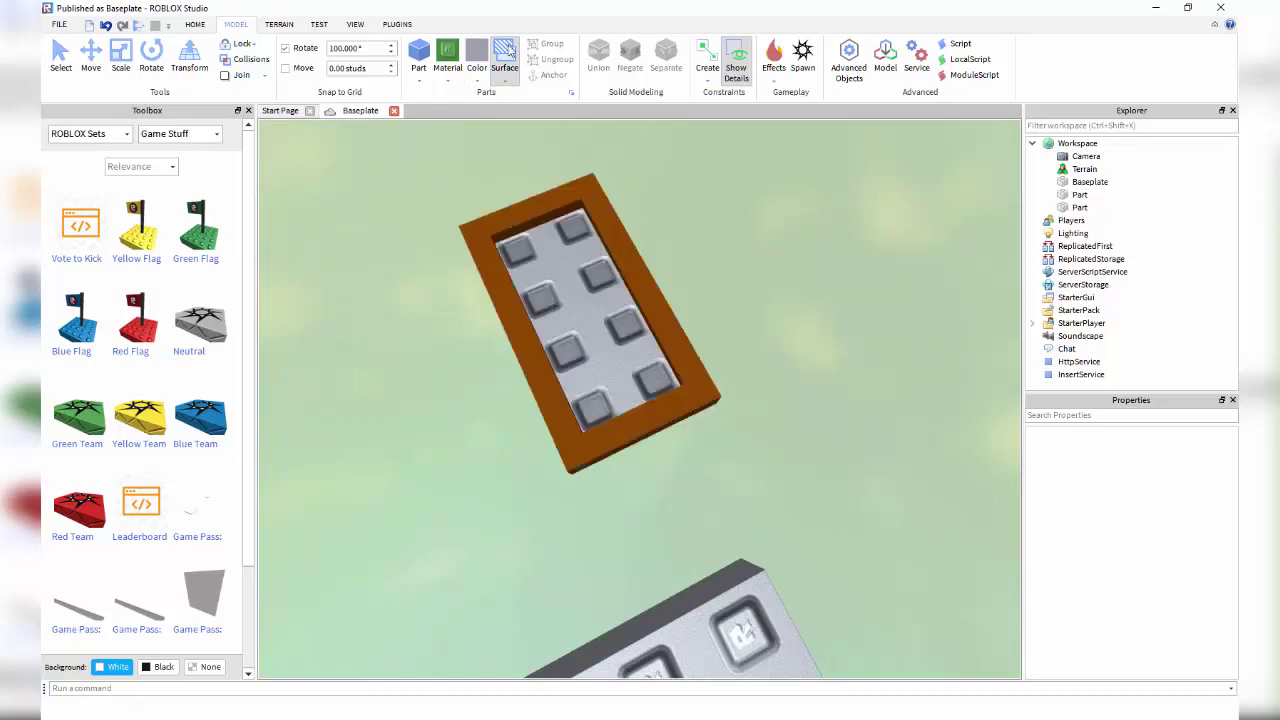
left_click(505, 60)
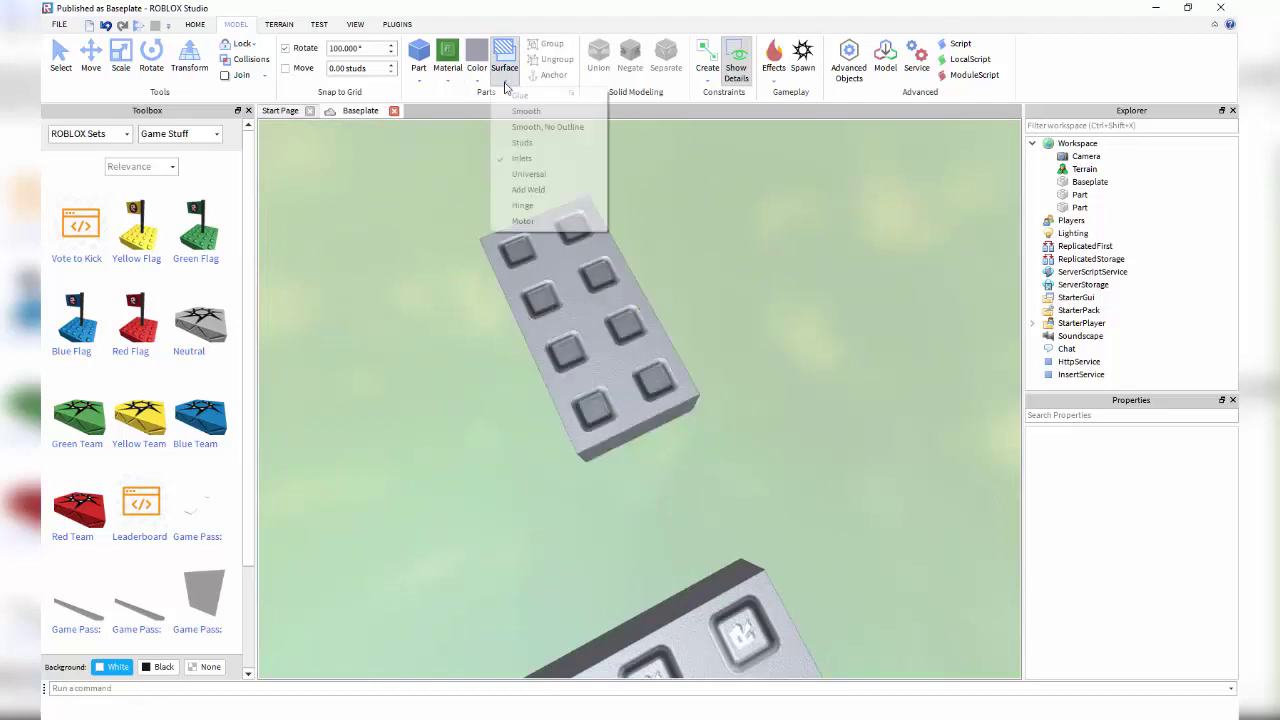
left_click(557, 181)
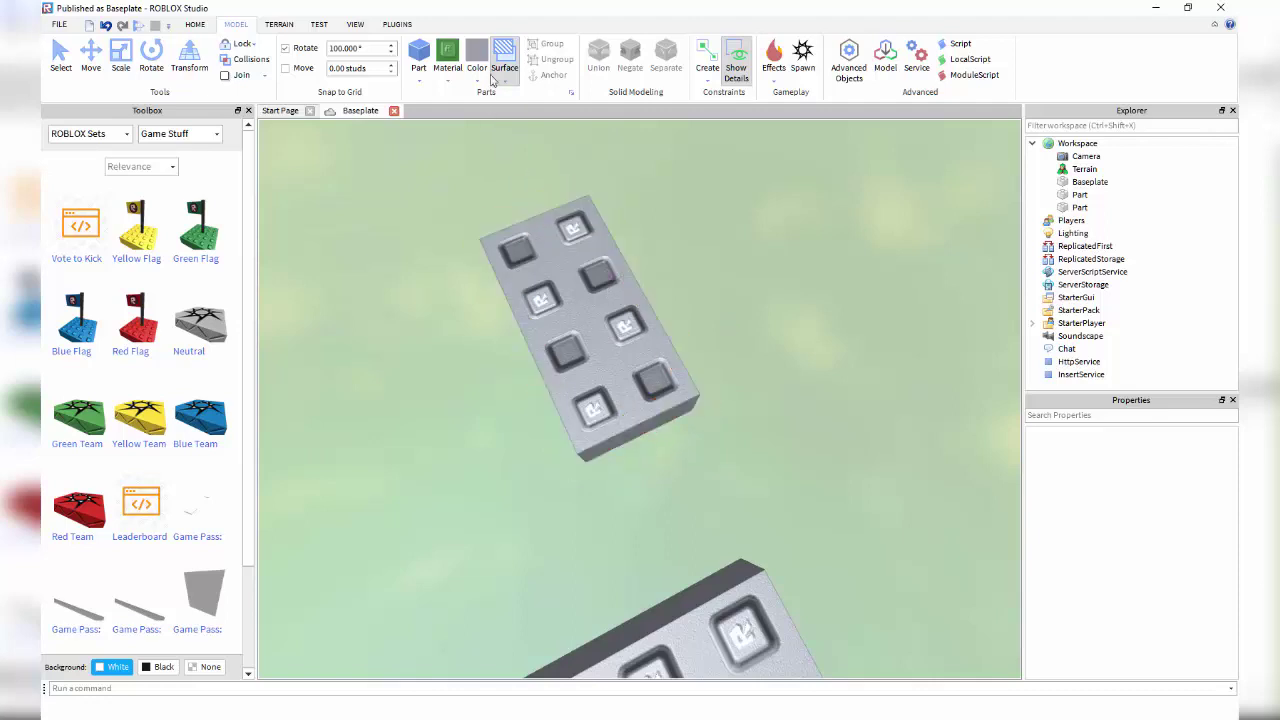
Apply the Add Weld surface to the top face of the longer part.
left_click(500, 72)
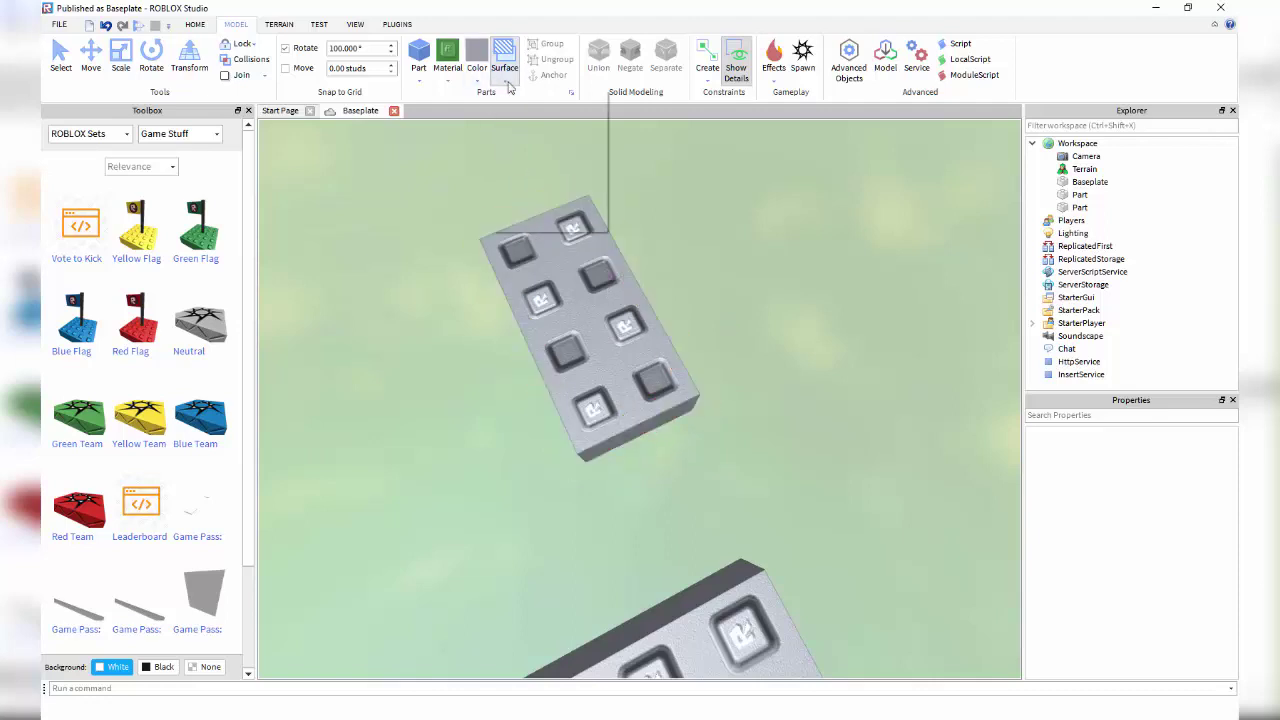
left_click(586, 195)
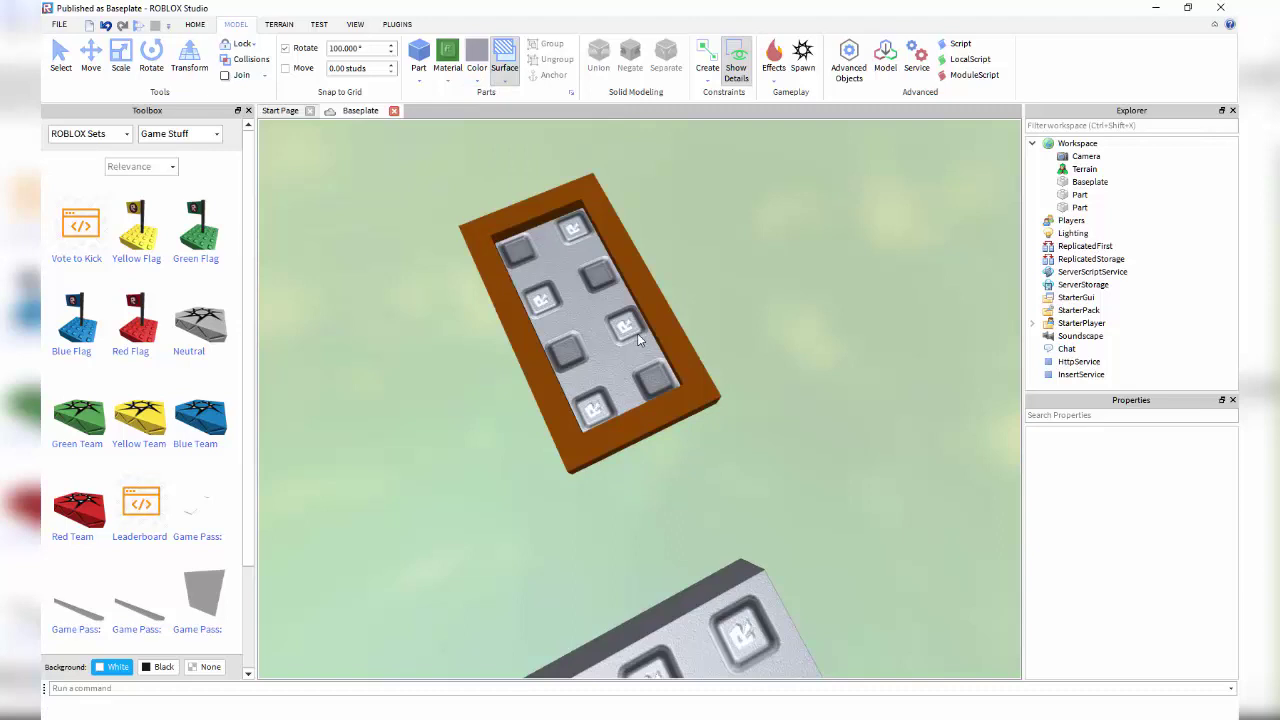
left_click(651, 345)
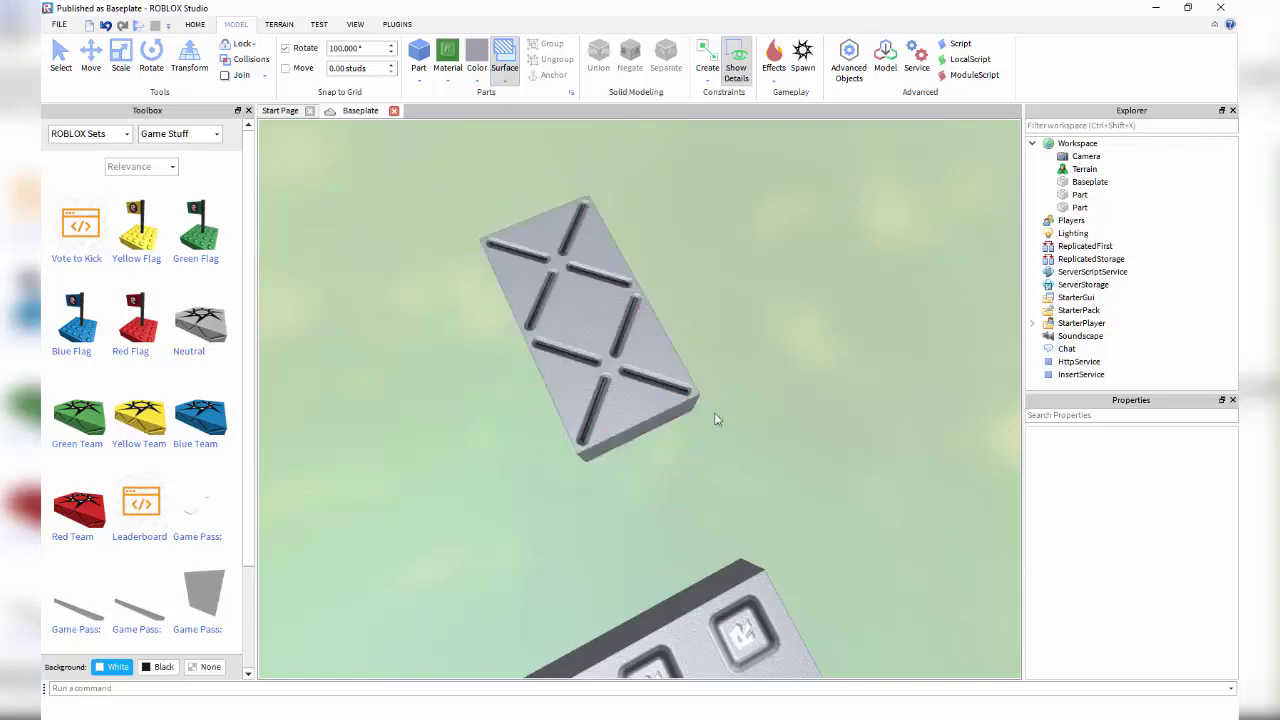
Place the resized part on the longer part's weld surface and select both parts.
left_click_drag(720, 610, 581, 374)
left_click(581, 374, "ctrl")
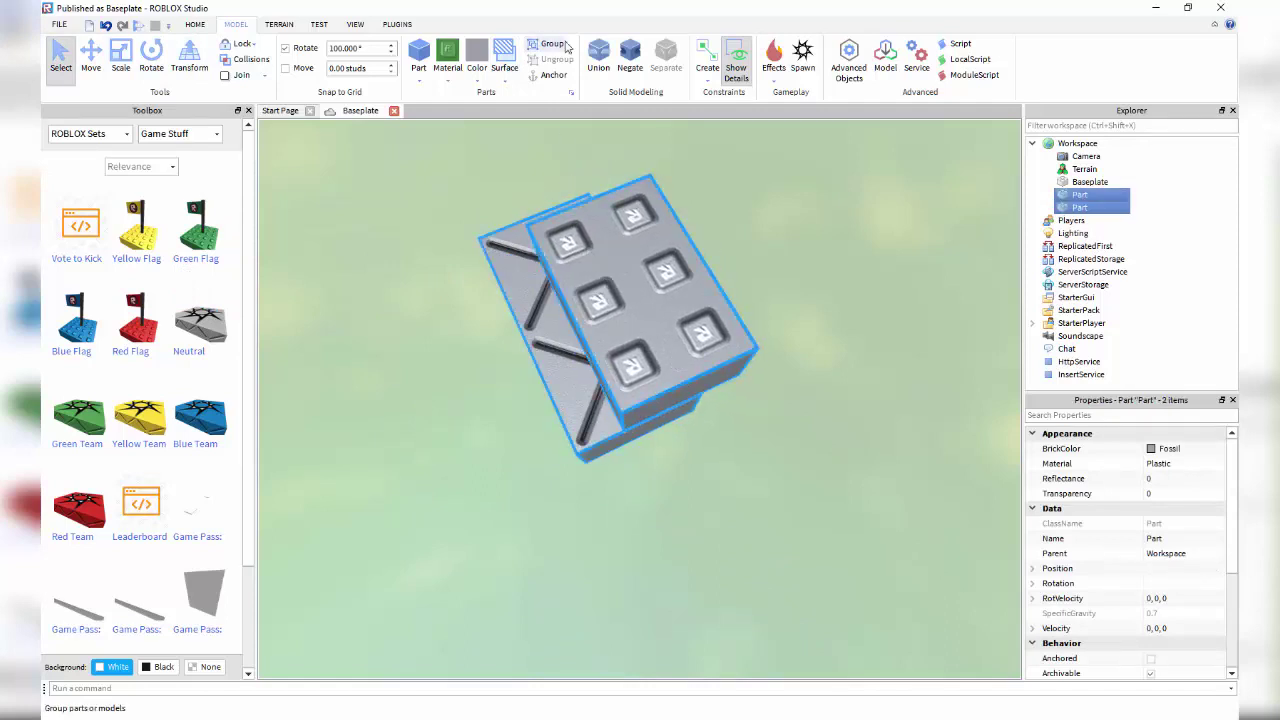
left_click(549, 77)
Select both stacked parts, raise them along the vertical axis until the upper part's height is about 60.63, and clear the selection.
right_click_drag(660, 310, 625, 352)
left_click(640, 289)
scroll(625, 354, "down", 4)
left_click(623, 357)
left_click(637, 312, "ctrl")
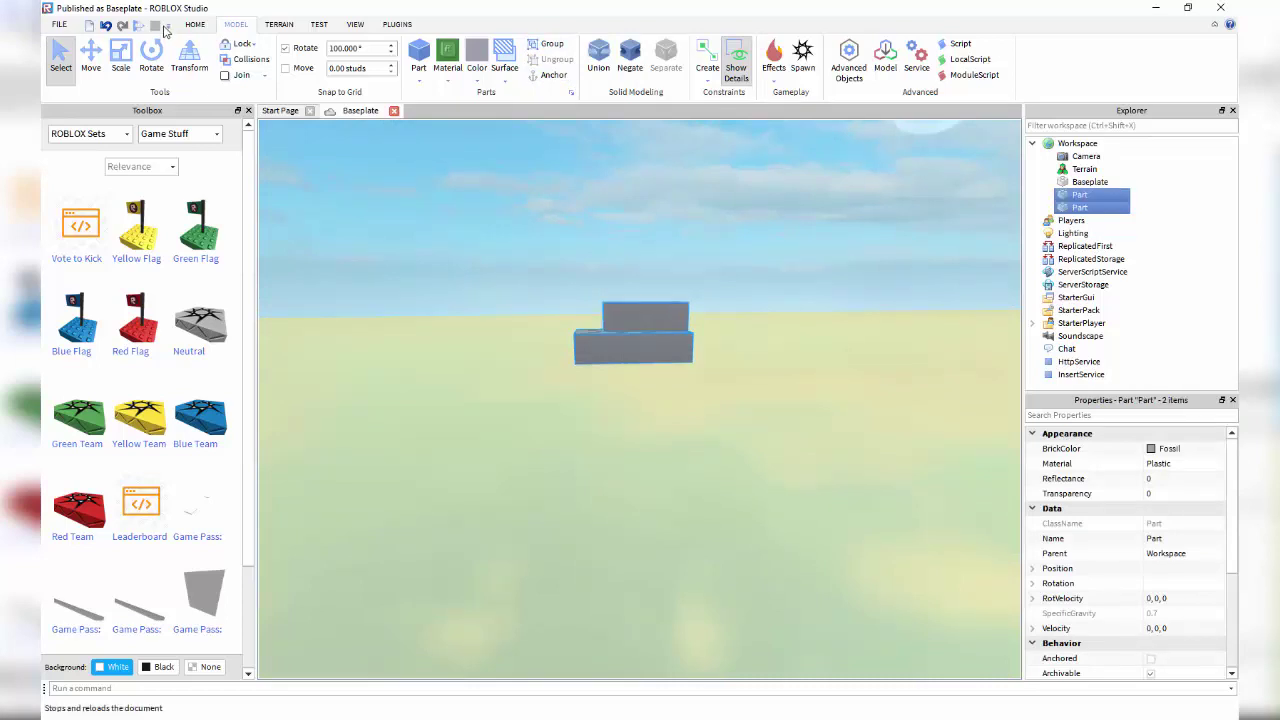
left_click(91, 57)
left_click_drag(628, 290, 751, 177)
left_click(751, 177)
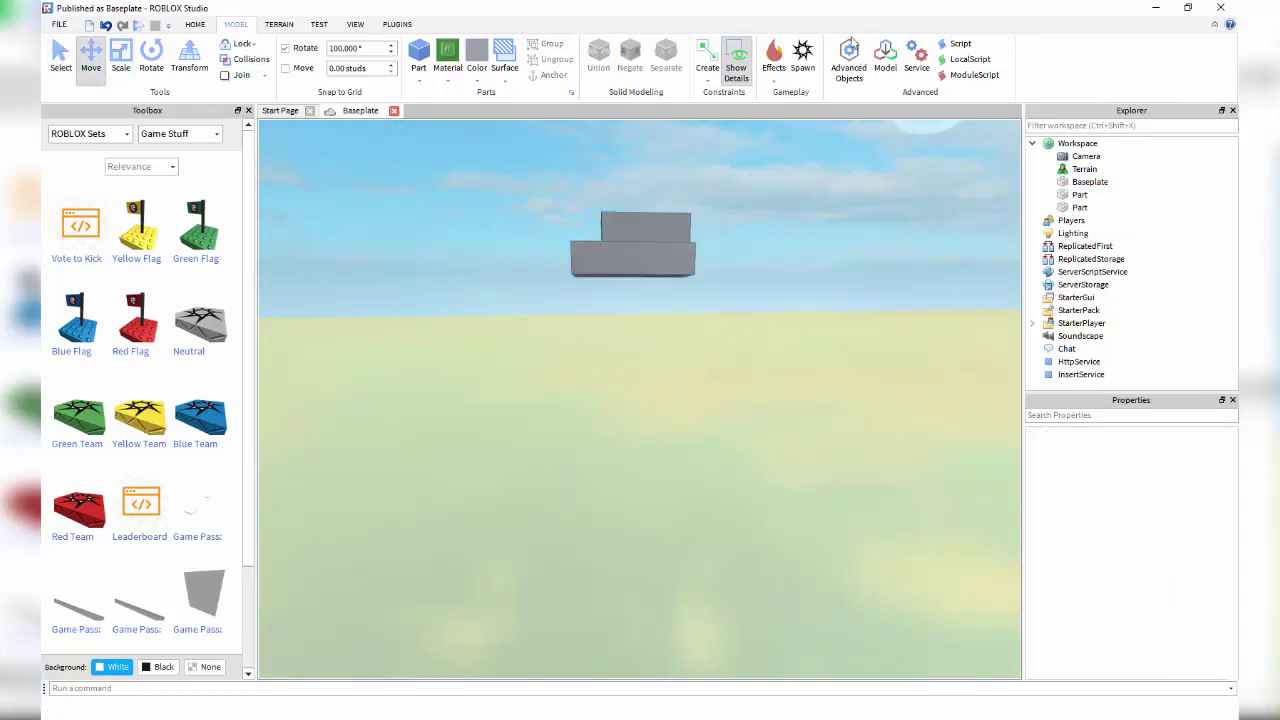
Start a test run of the place to see how the stacked parts behave.
left_click(319, 24)
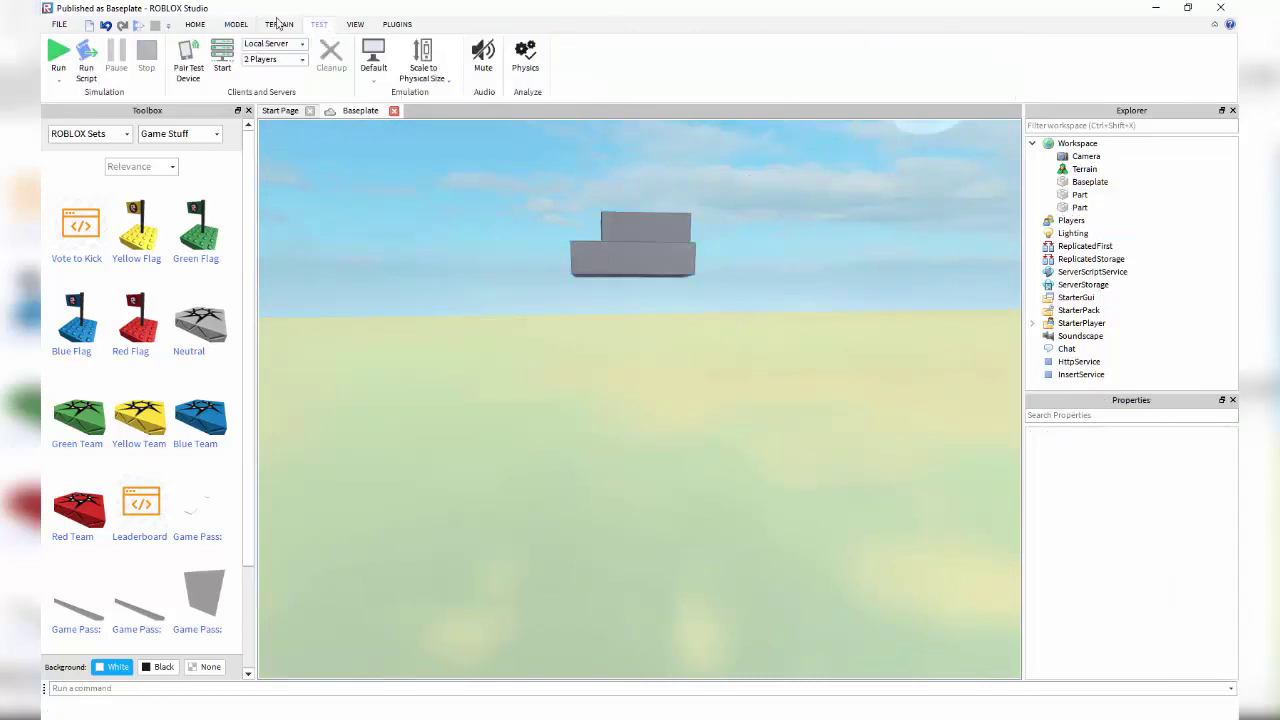
left_click(195, 24)
left_click(646, 60)
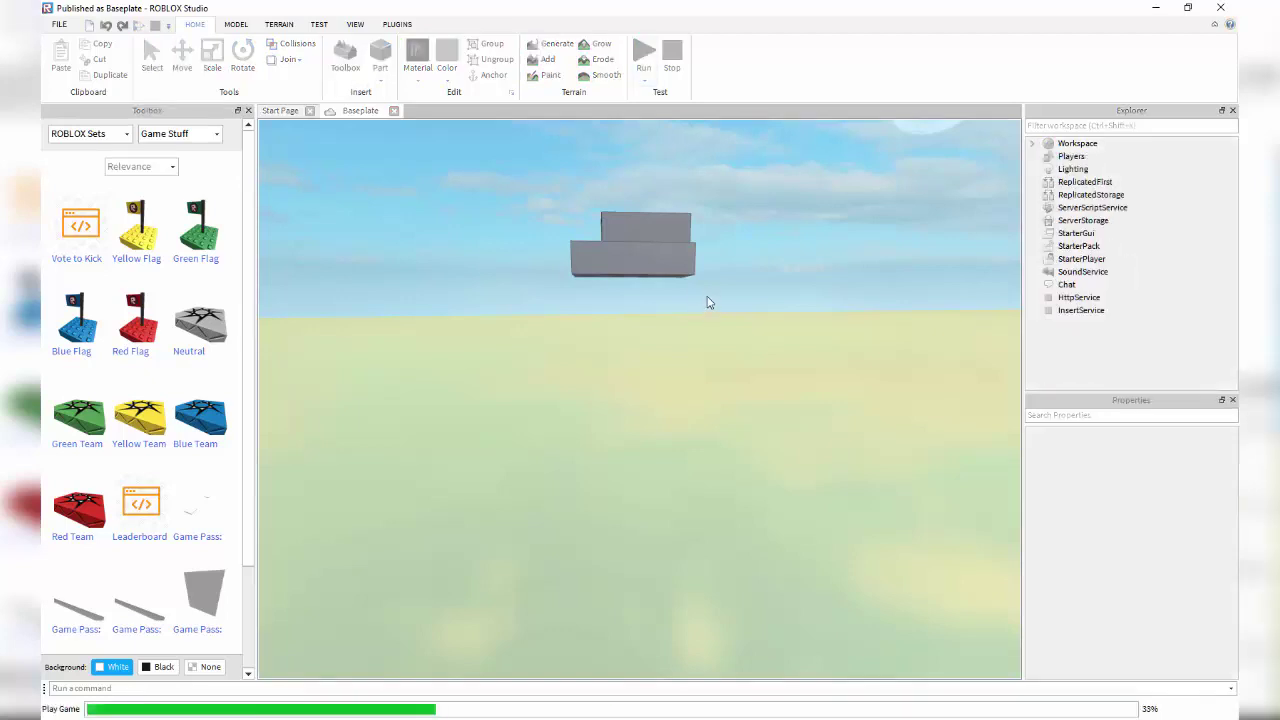
Select both stacked parts during the test run, lift them along the vertical axis, and clear the selection.
left_click(631, 321)
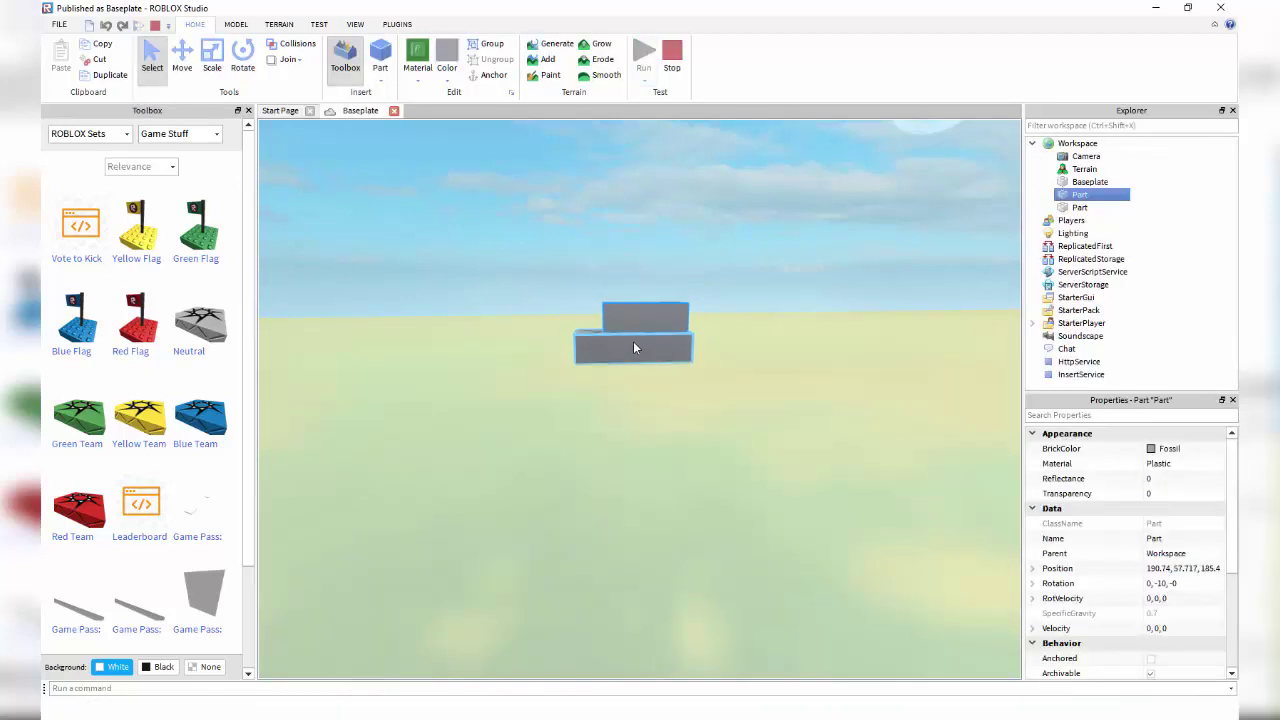
left_click(633, 341, "ctrl")
left_click(182, 55)
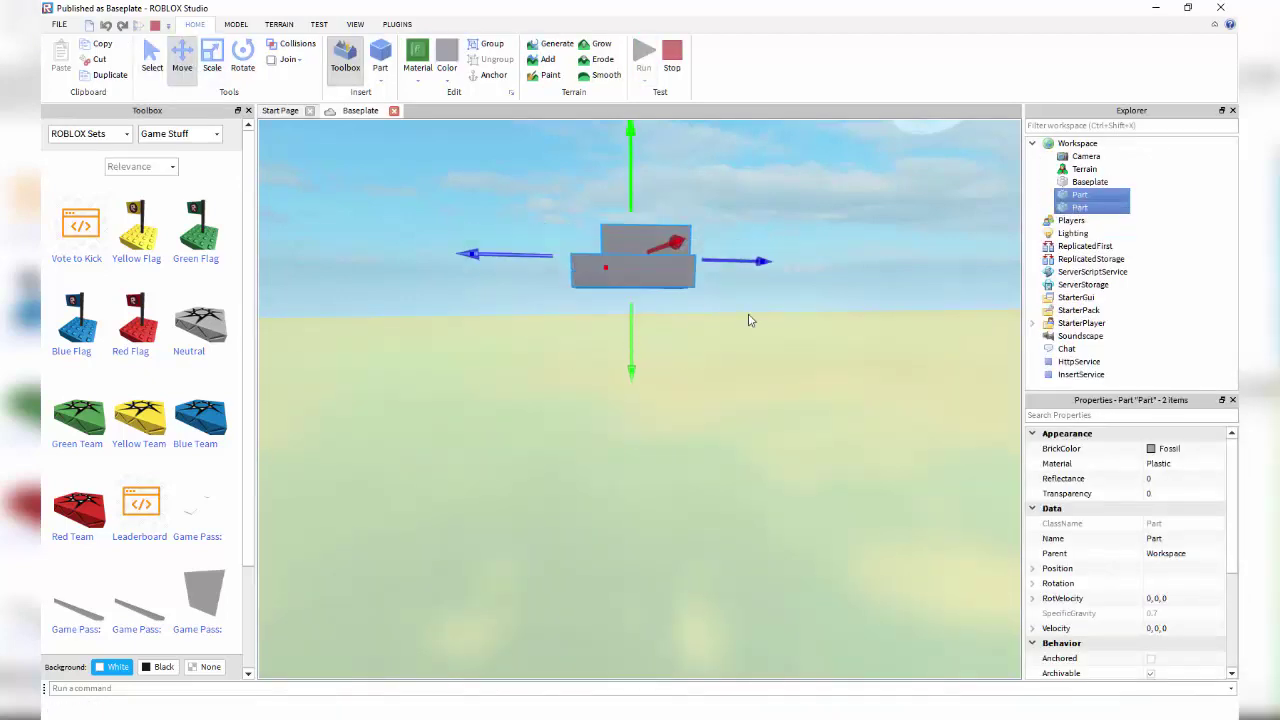
left_click(776, 211)
Reselect both stacked parts, rotate them together about the blue rotation axis, and stop the test run.
right_click_drag(776, 211, 764, 234)
scroll(764, 234, "down", 2)
left_click(554, 334)
left_click(546, 291, "ctrl")
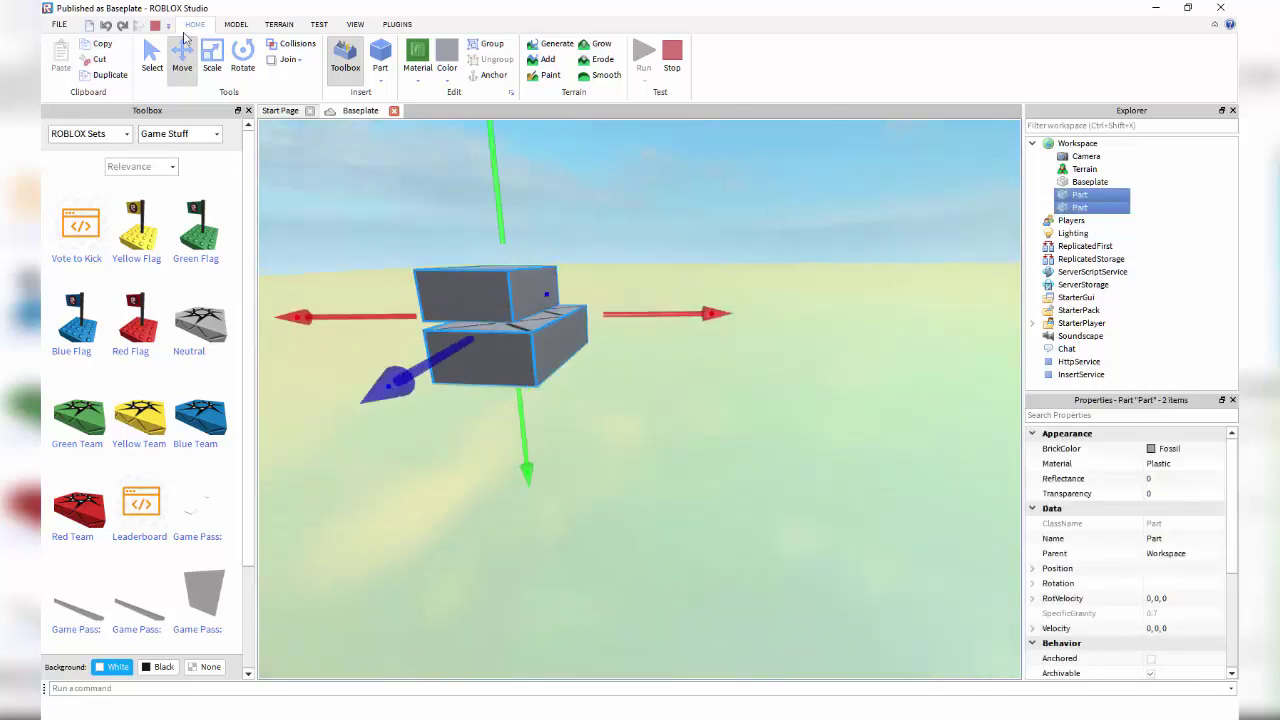
left_click(243, 58)
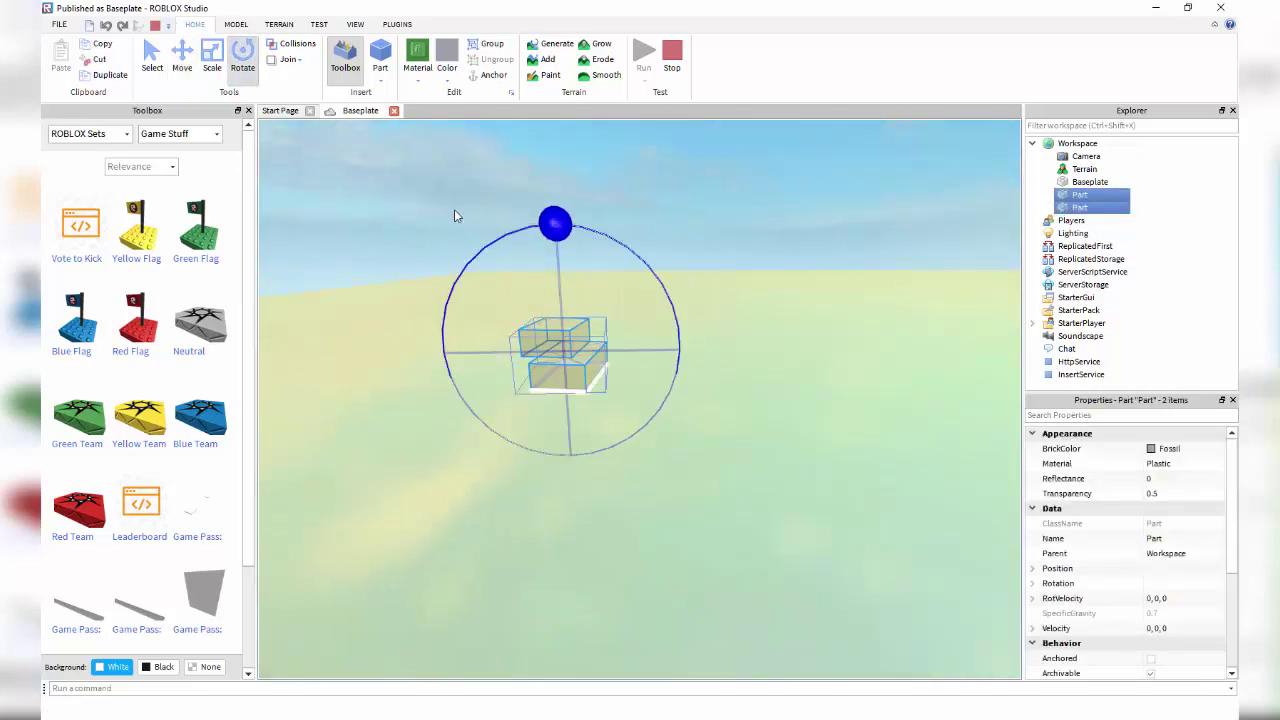
left_click_drag(545, 228, 308, 303)
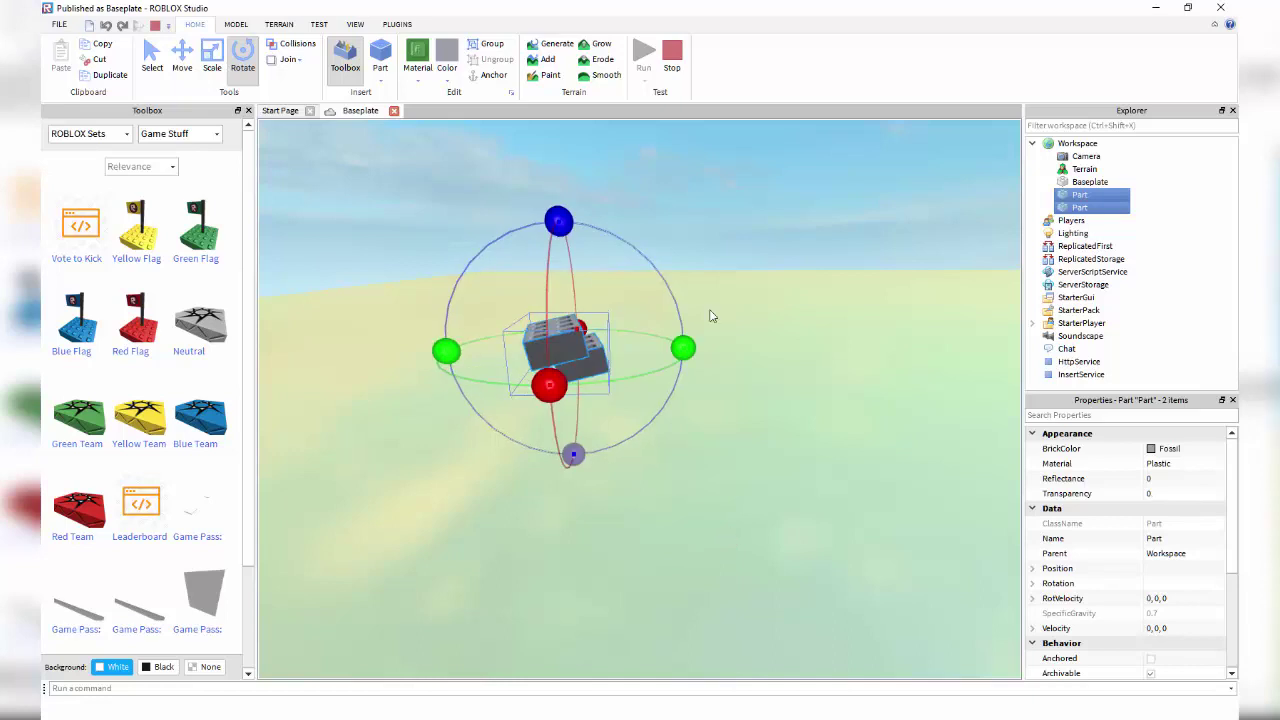
left_click(672, 55)
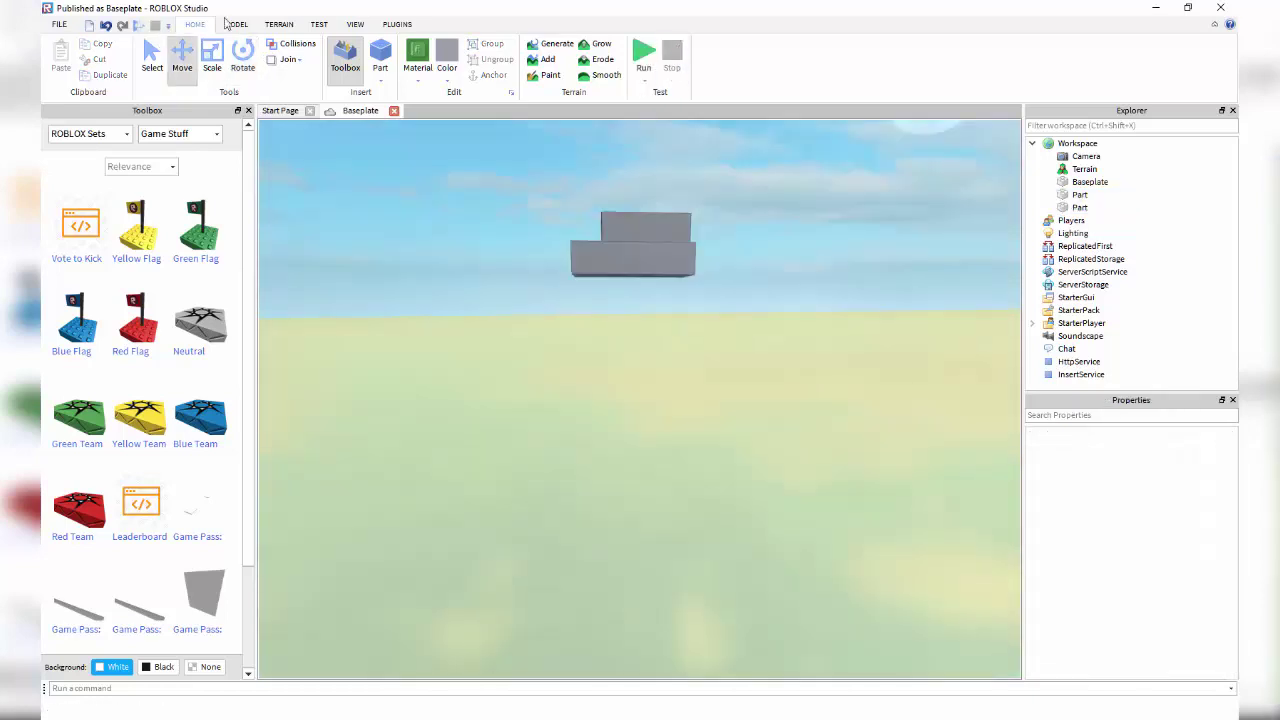
Apply a Hinge surface to the top face of the lower stacked part.
scroll(604, 216, "up", 5)
right_click_drag(601, 221, 676, 312)
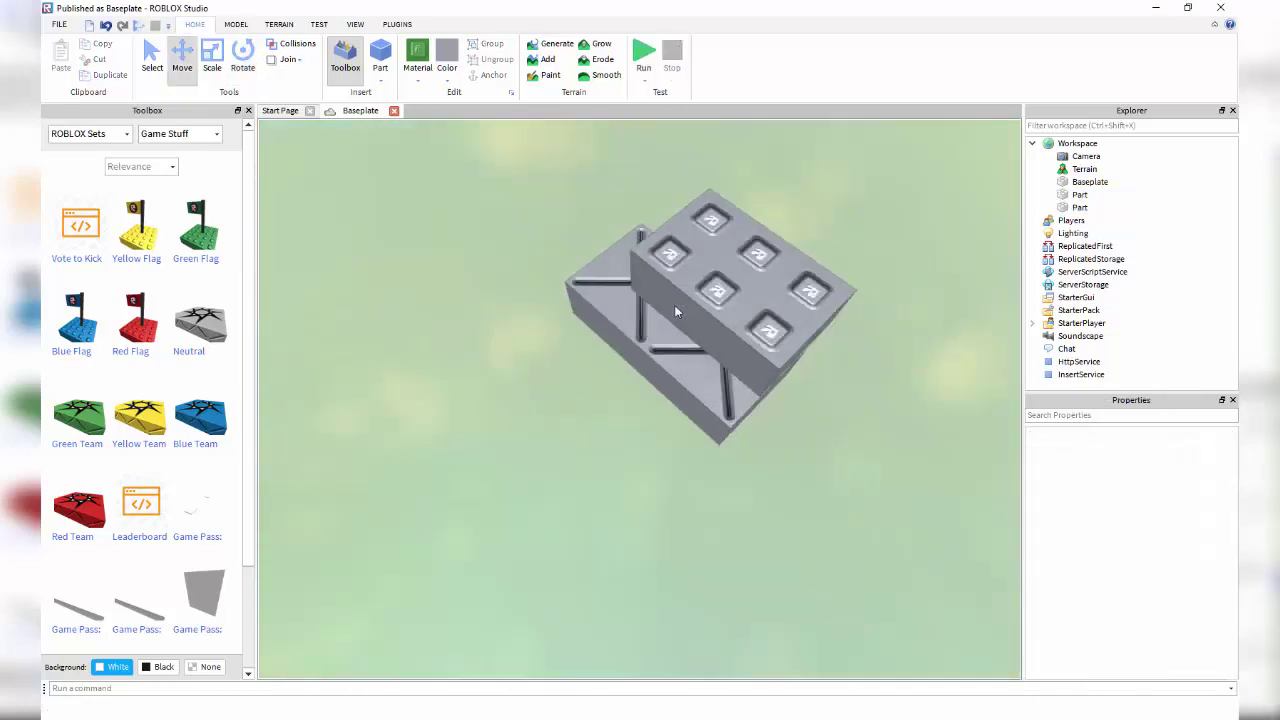
left_click(676, 312)
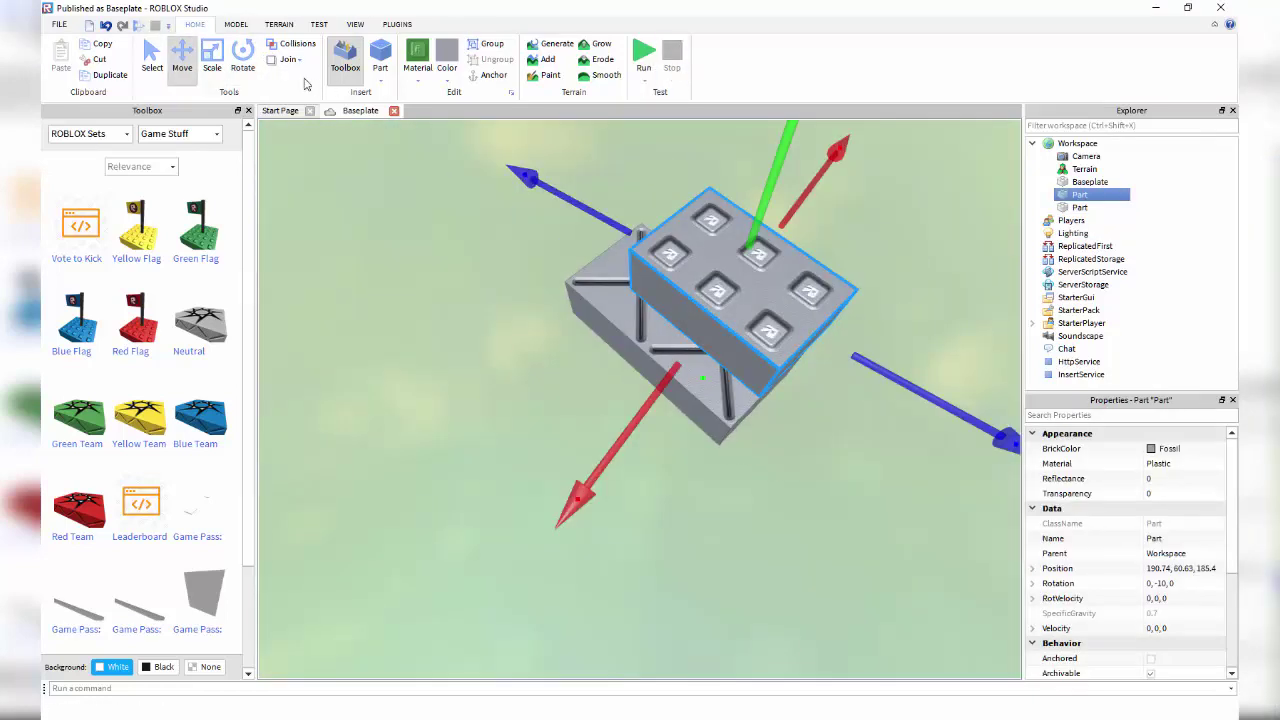
left_click(707, 411)
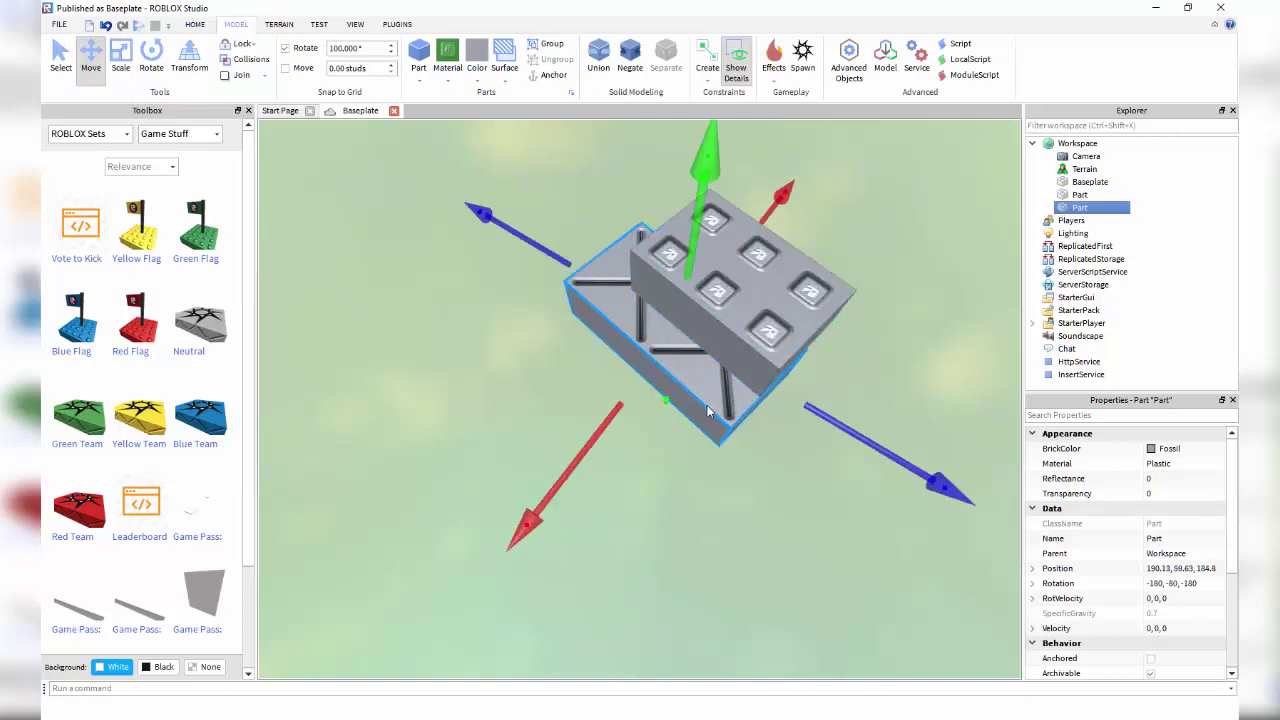
left_click(506, 82)
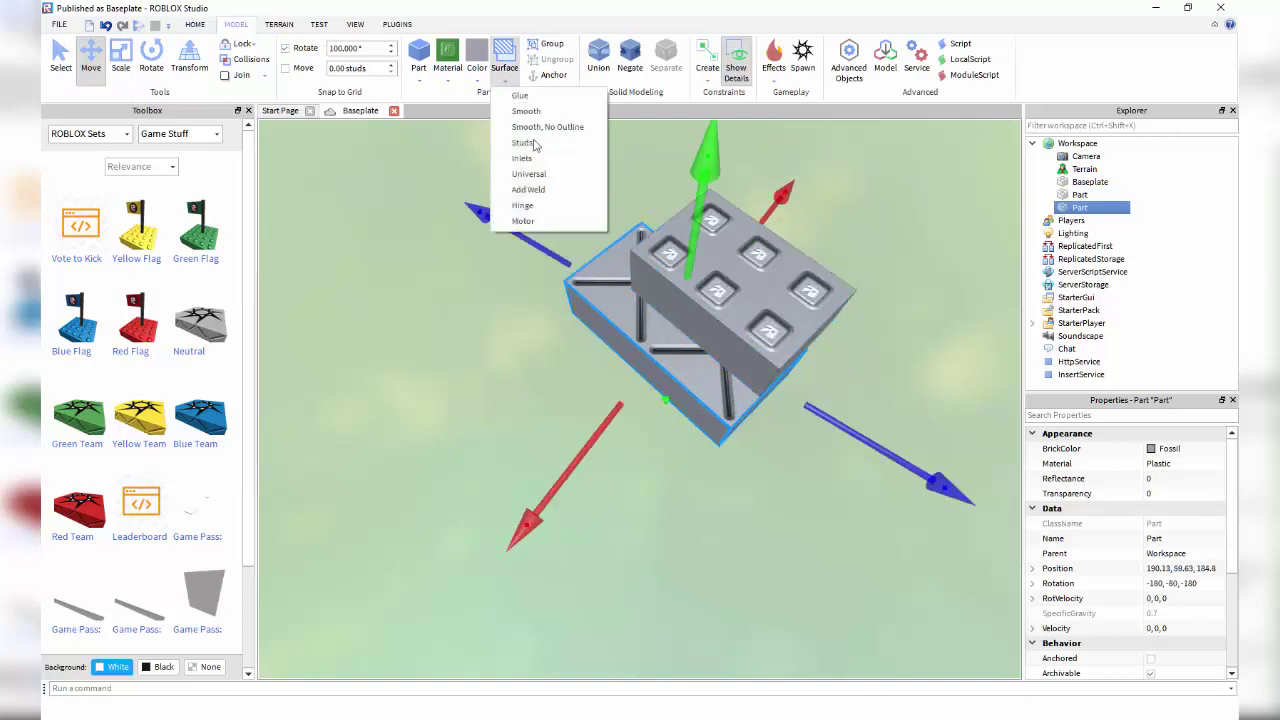
left_click(530, 200)
Slide the upper part along the red axis to expose the hinge, return it to about 190.6, and clear the selection.
left_click(786, 312)
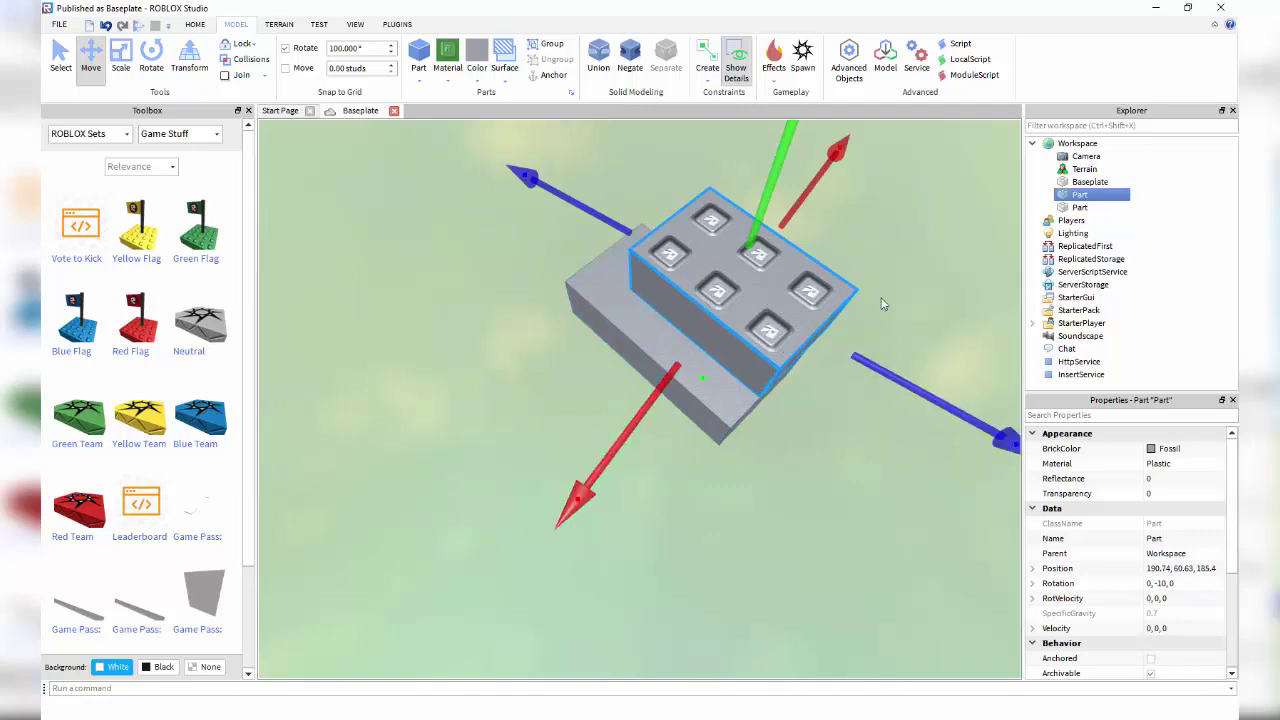
right_click_drag(671, 517, 671, 517)
scroll(752, 557, "down", 1)
left_click_drag(699, 518, 602, 514)
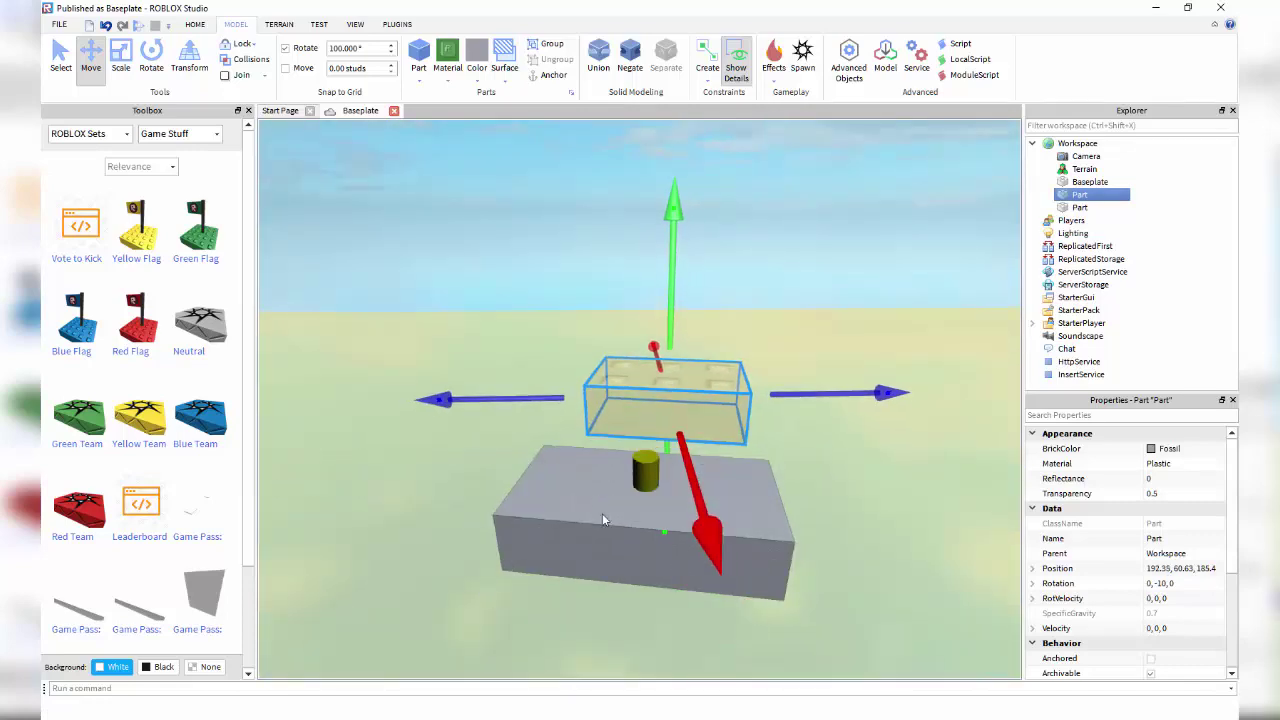
left_click_drag(700, 520, 720, 572)
left_click(810, 238)
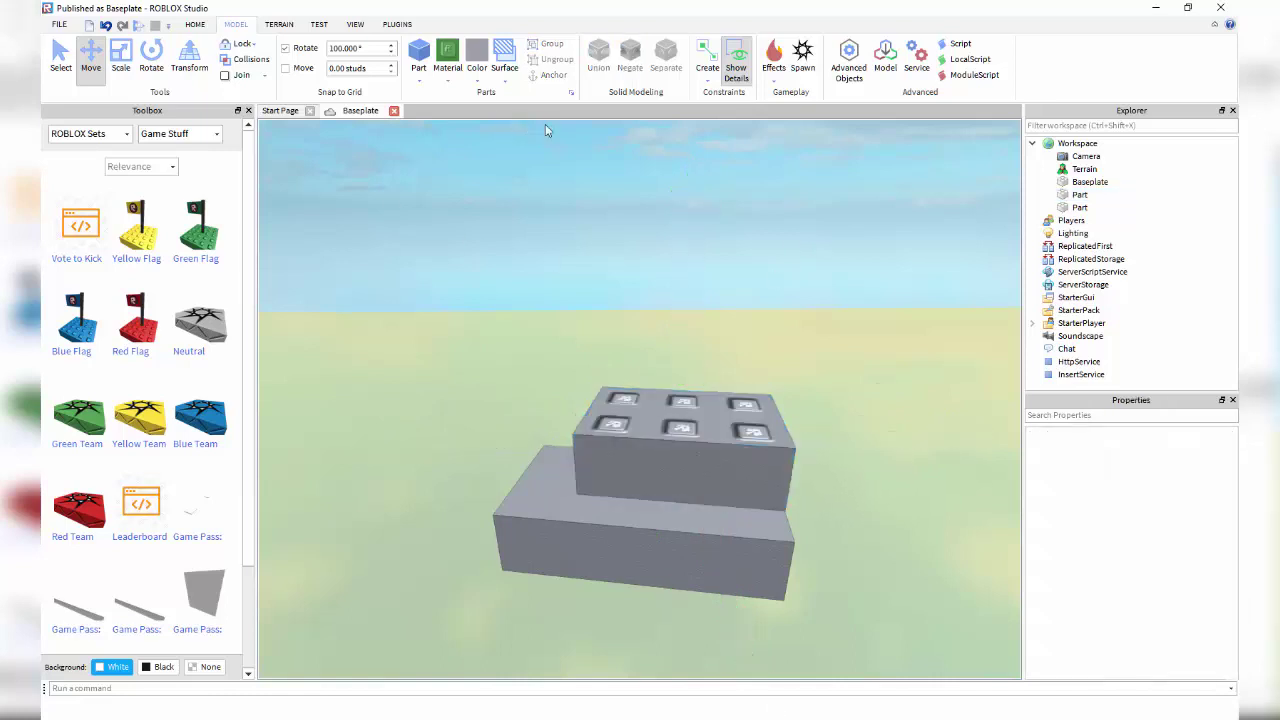
Test-run the place with the hinged parts, select them during the run, and stop the test.
left_click(198, 24)
left_click(643, 50)
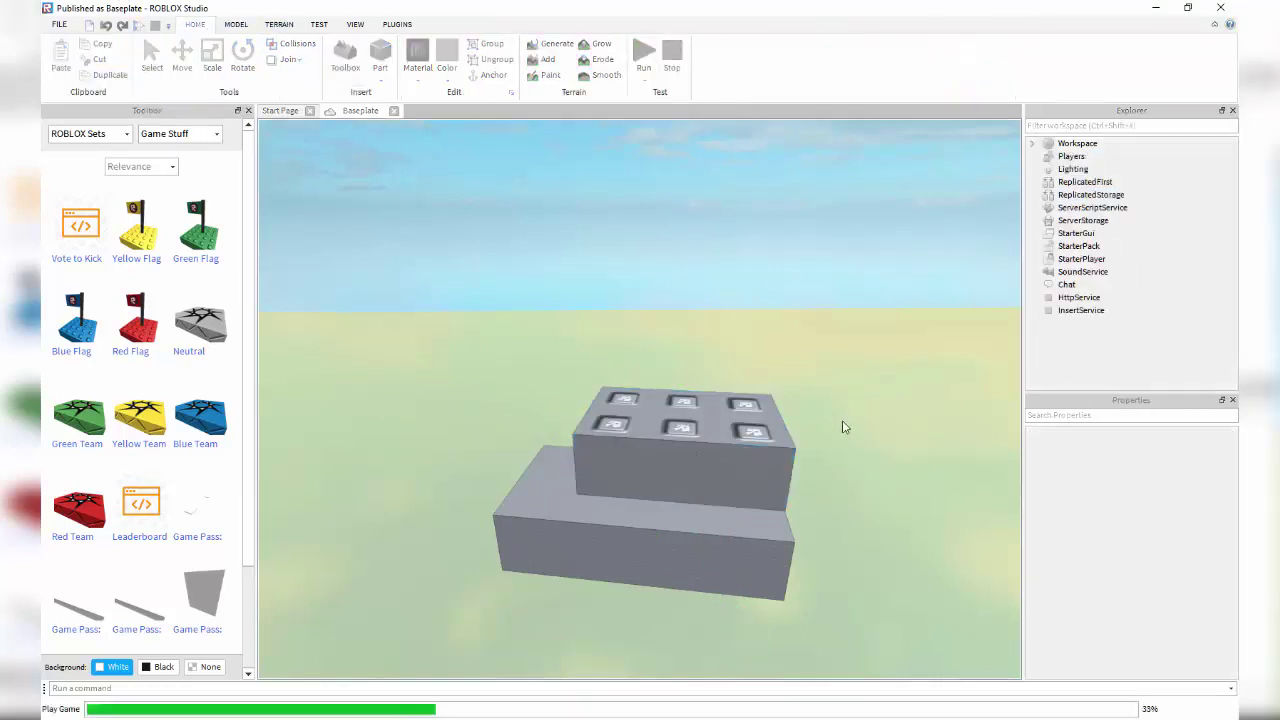
left_click(688, 604)
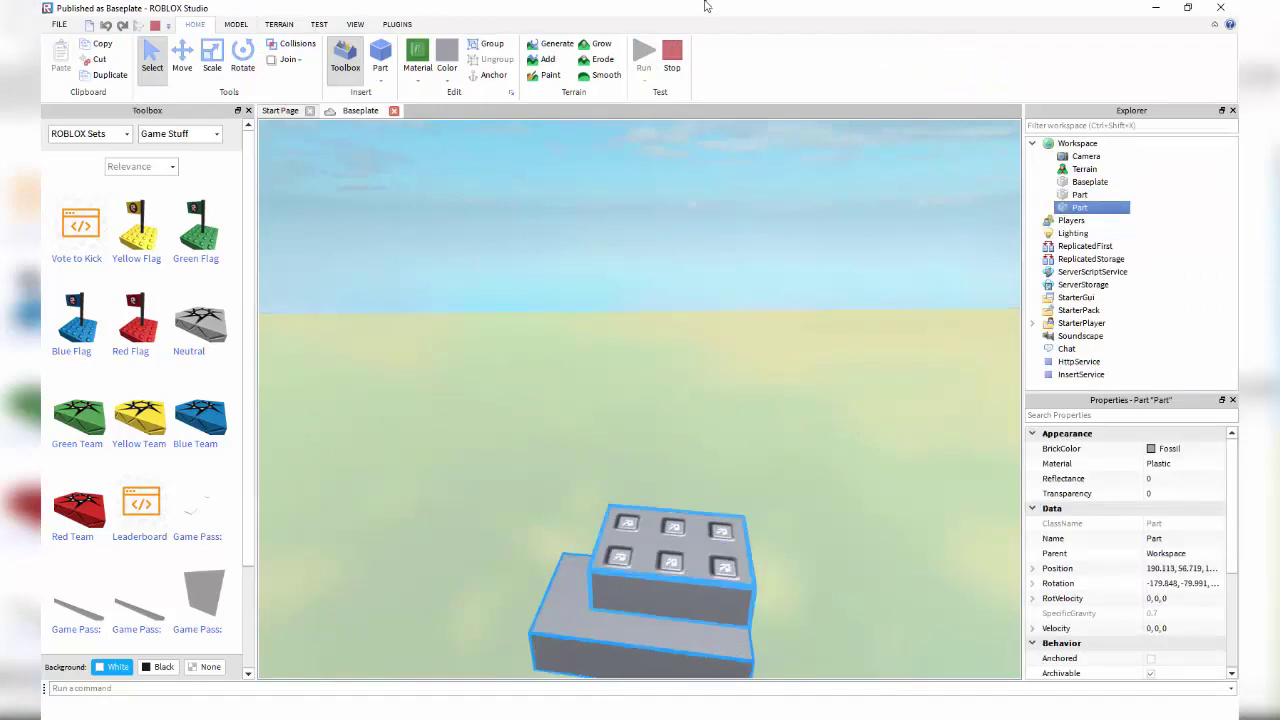
left_click(671, 55)
Apply a Motor surface to the top face of the lower stacked part.
left_click(746, 408)
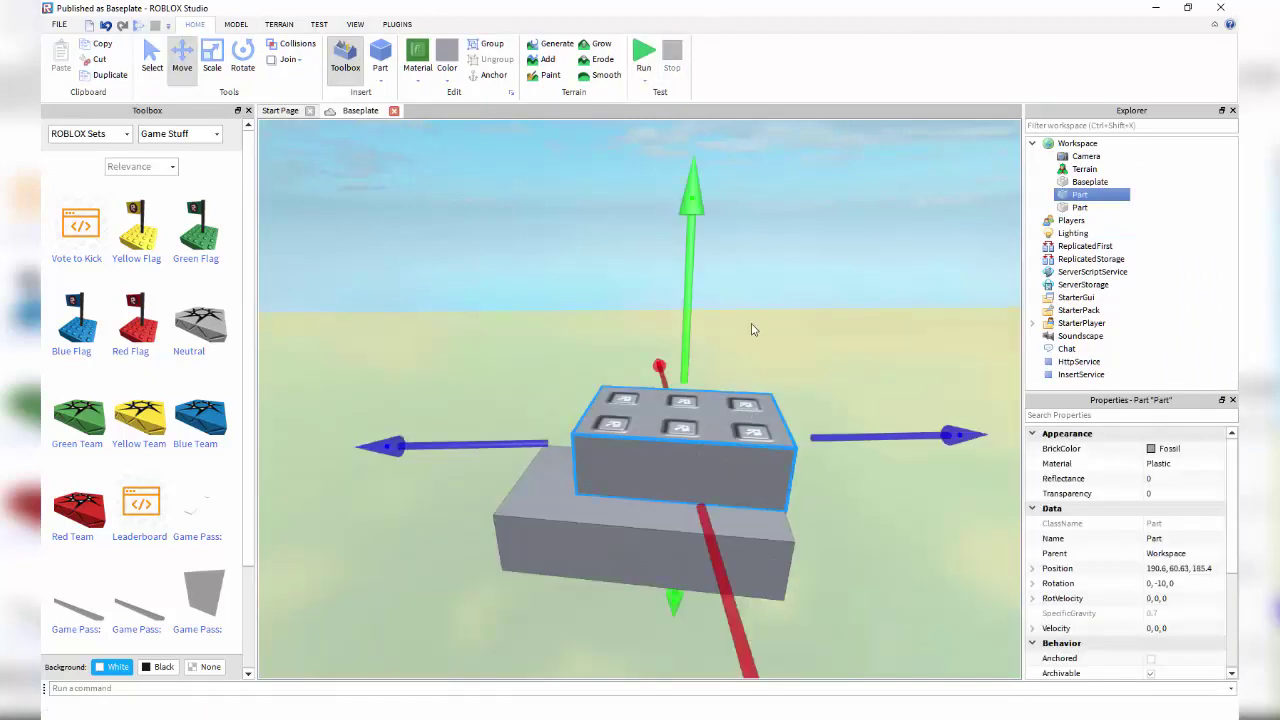
left_click(615, 560)
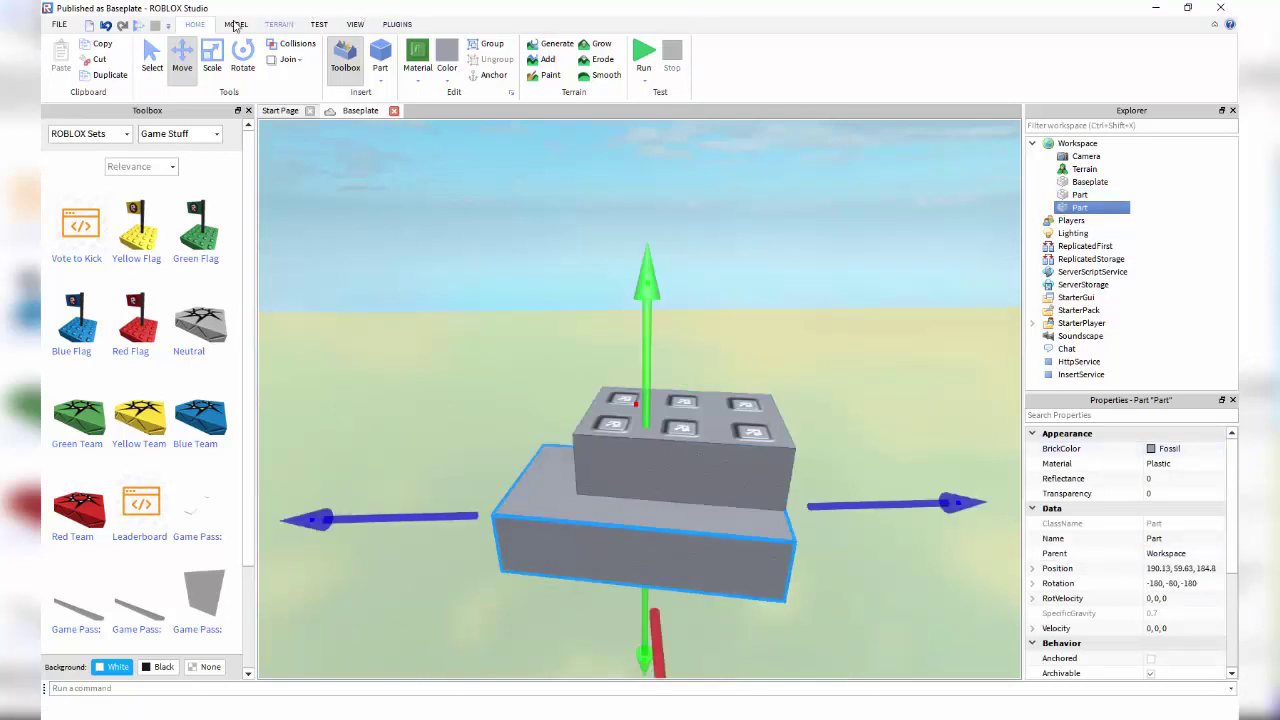
left_click(235, 25)
left_click(506, 72)
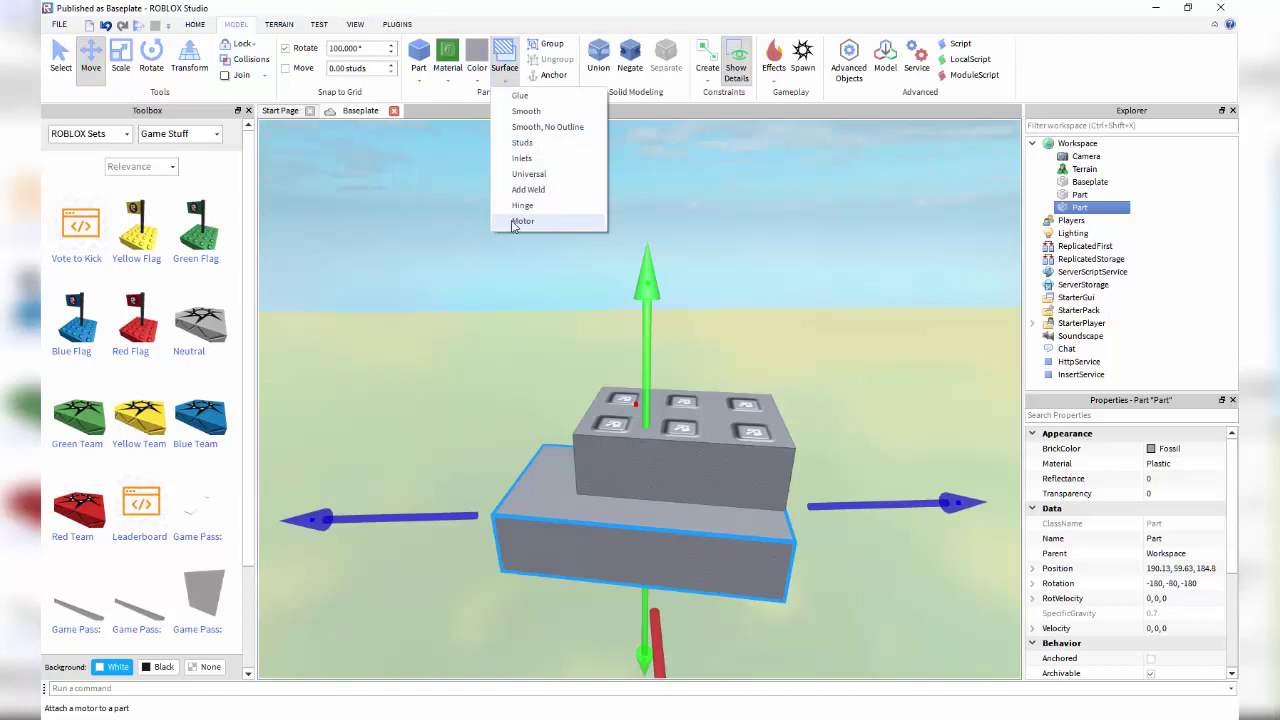
left_click(530, 221)
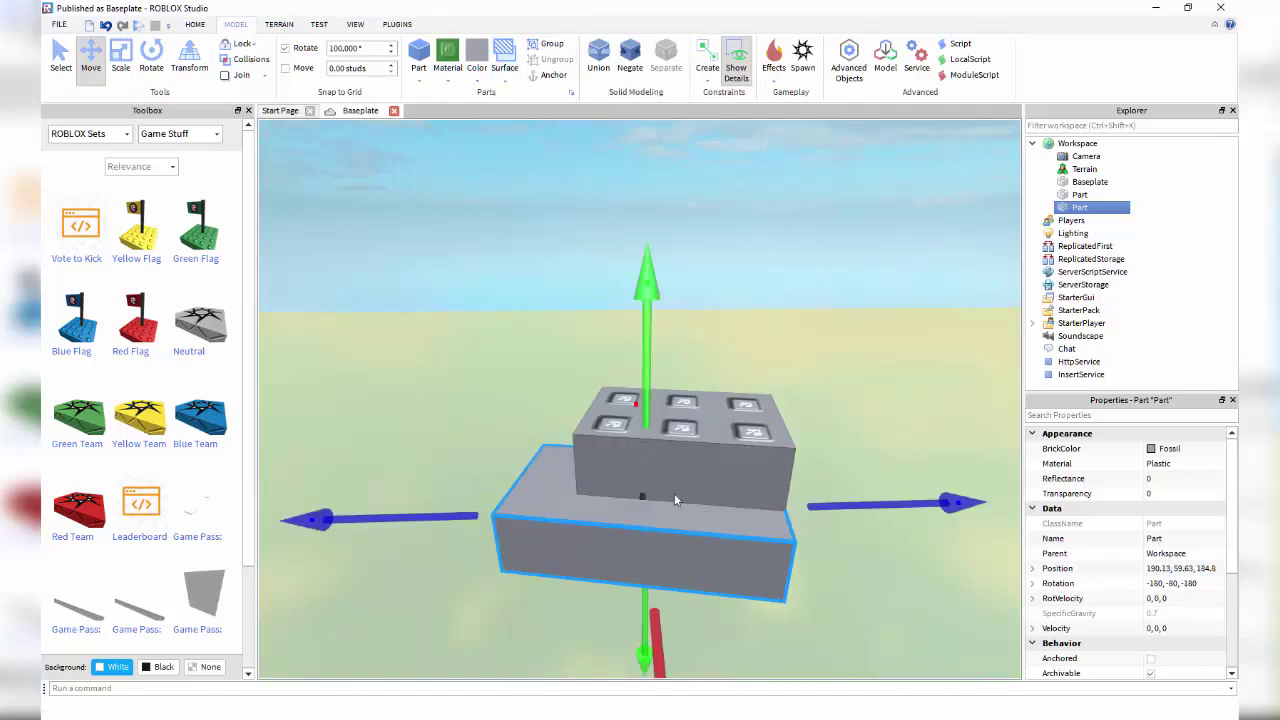
Slide the upper part along the red axis to expose the motor, return it over the lower part, and clear the selection.
left_click(775, 470)
left_click_drag(720, 563, 661, 493)
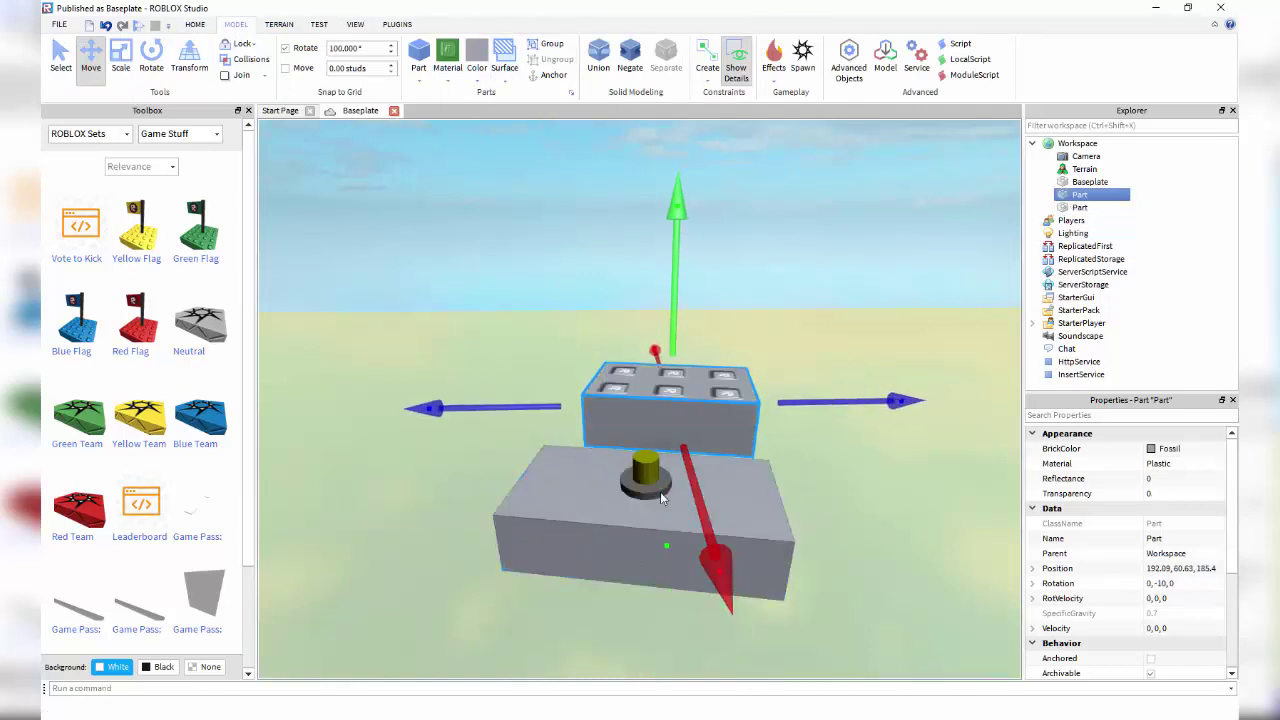
left_click(651, 565)
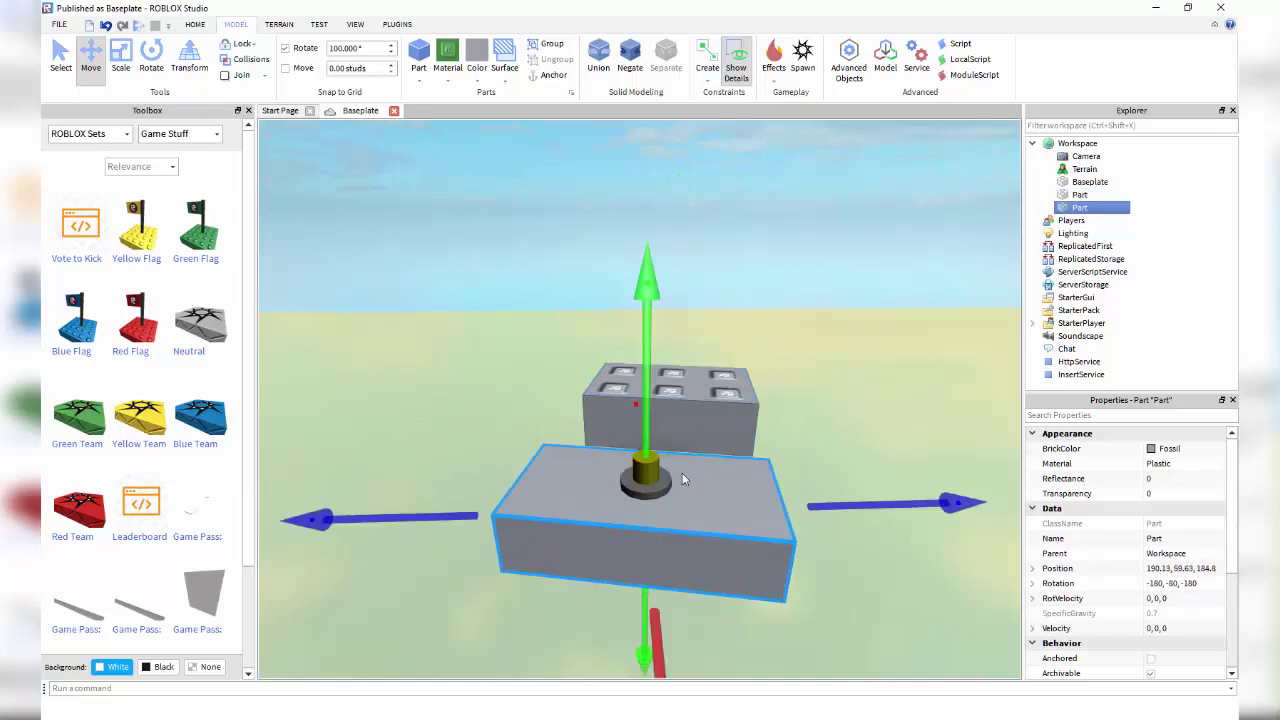
left_click(762, 422)
left_click(729, 425)
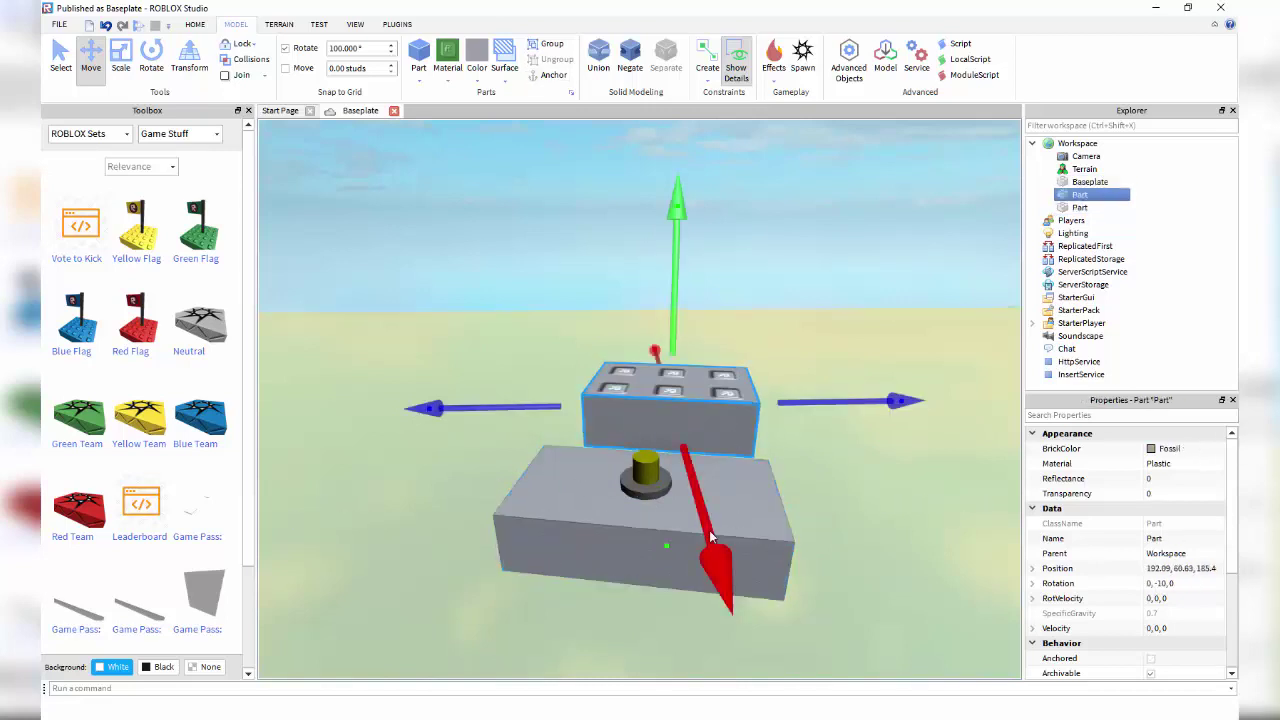
left_click_drag(710, 536, 737, 523)
scroll(804, 624, "down", 2)
left_click(782, 240)
scroll(566, 454, "up", 3)
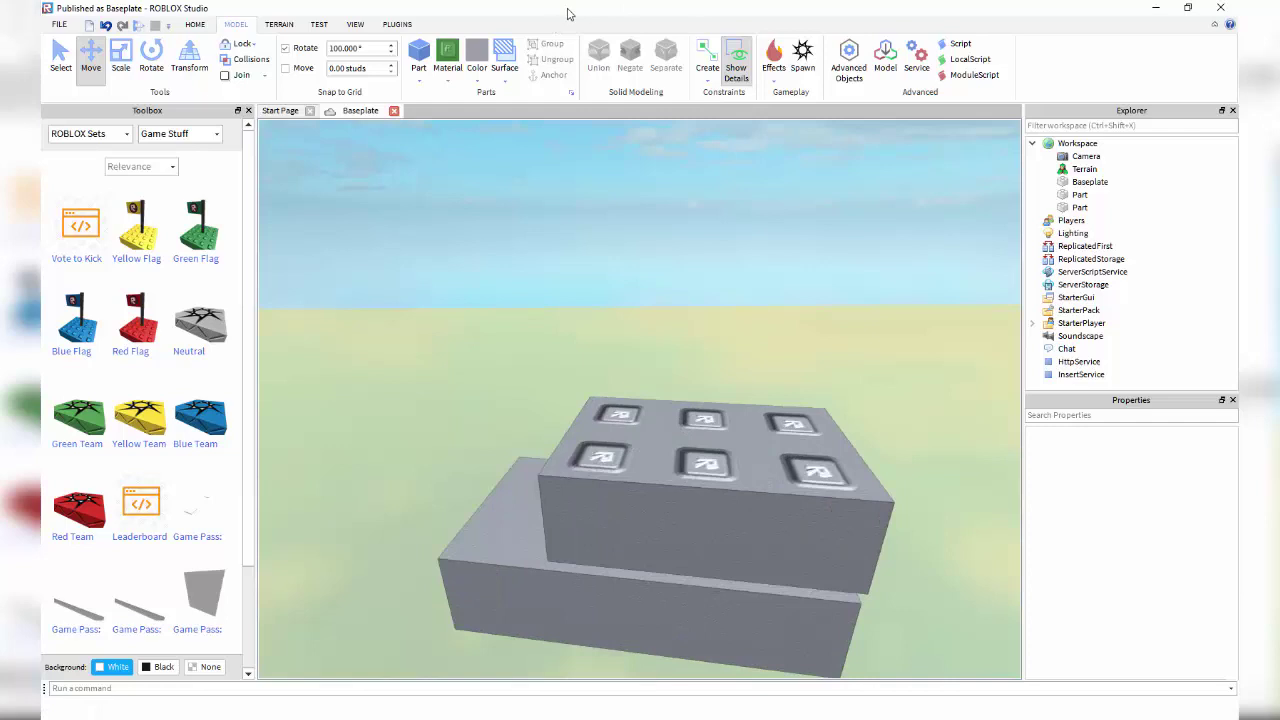
Run the place to watch how the motor joint behaves, and stop the test.
left_click(198, 25)
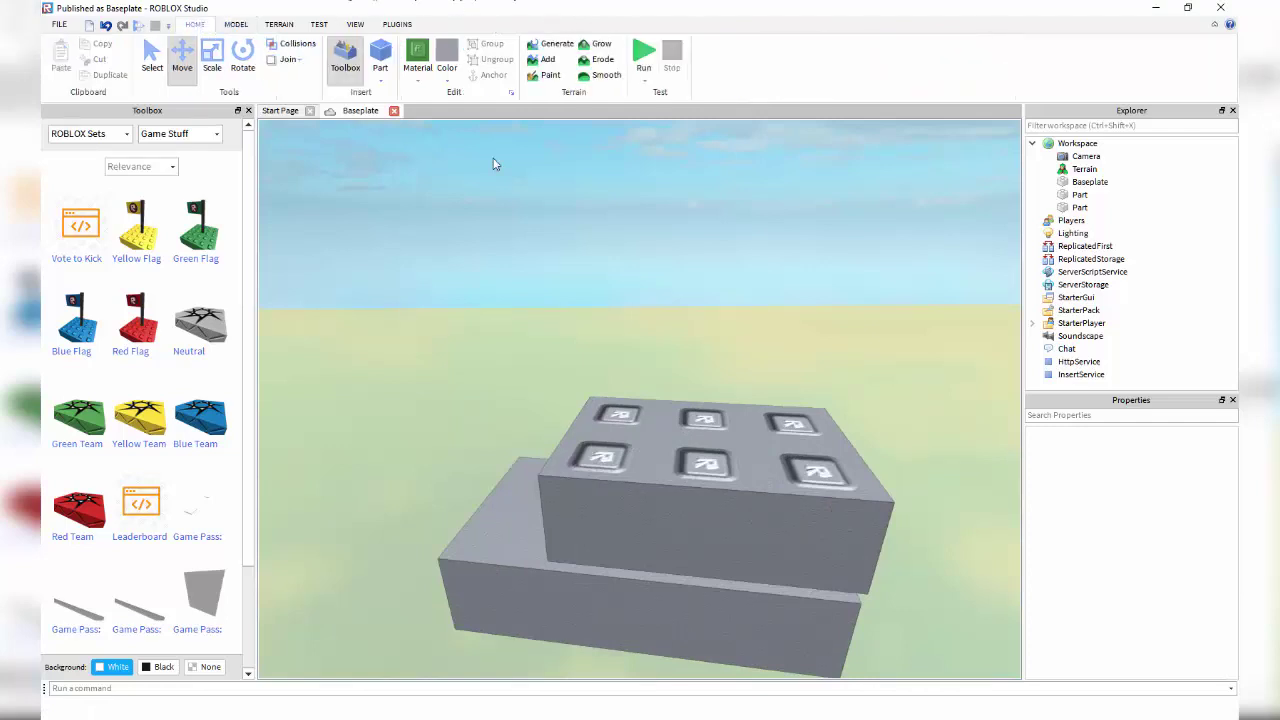
left_click(644, 62)
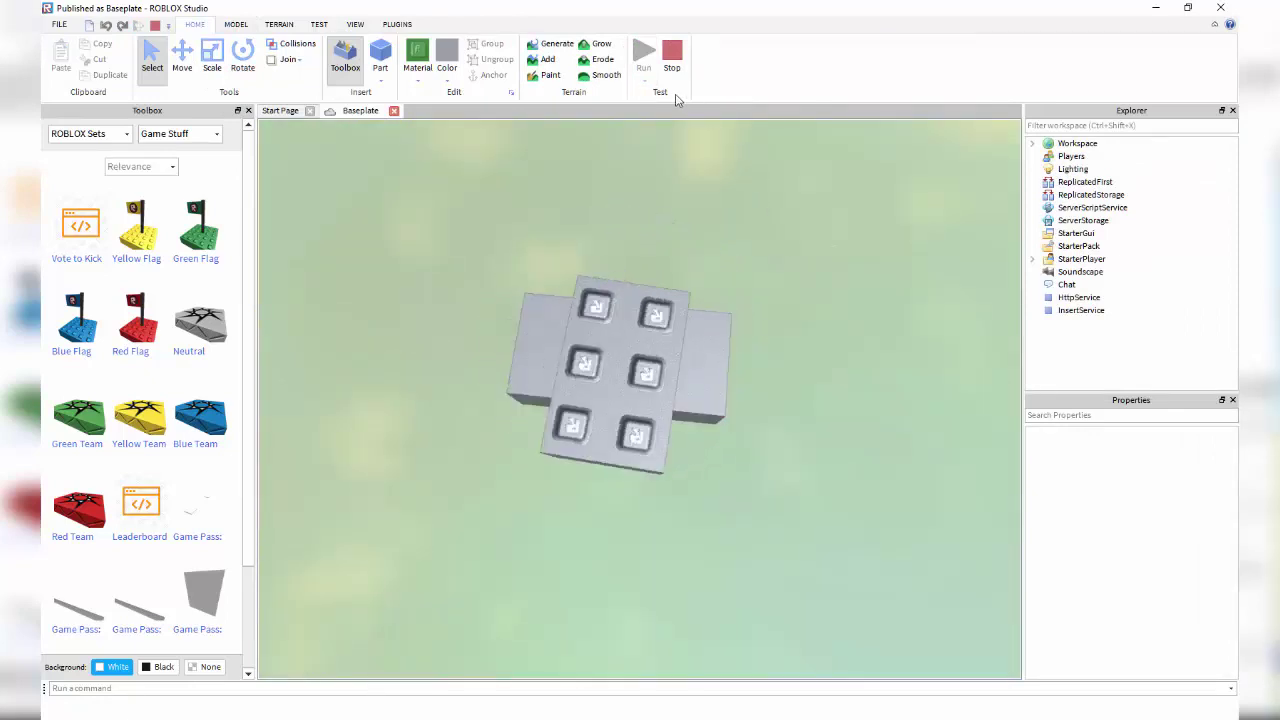
left_click(672, 65)
Nudge the upper part along the red axis to an X position of about 190.07 and clear the selection.
left_click(731, 514)
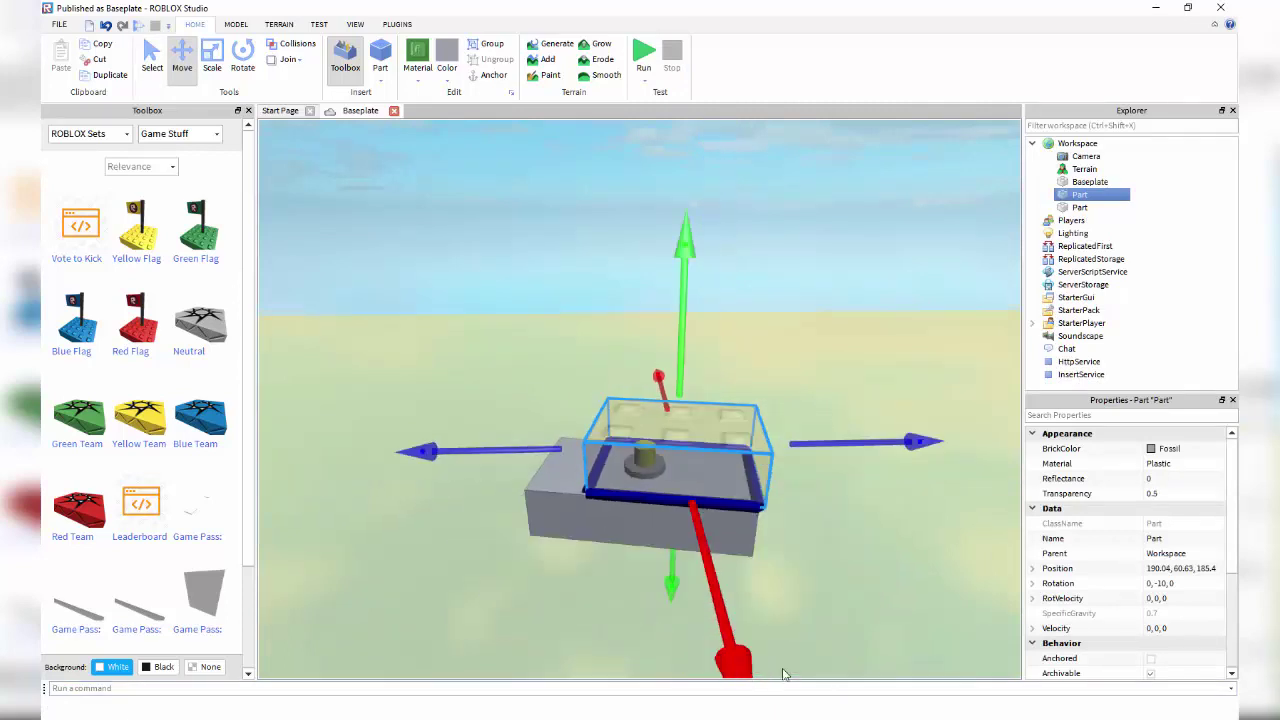
right_click_drag(690, 500, 711, 507)
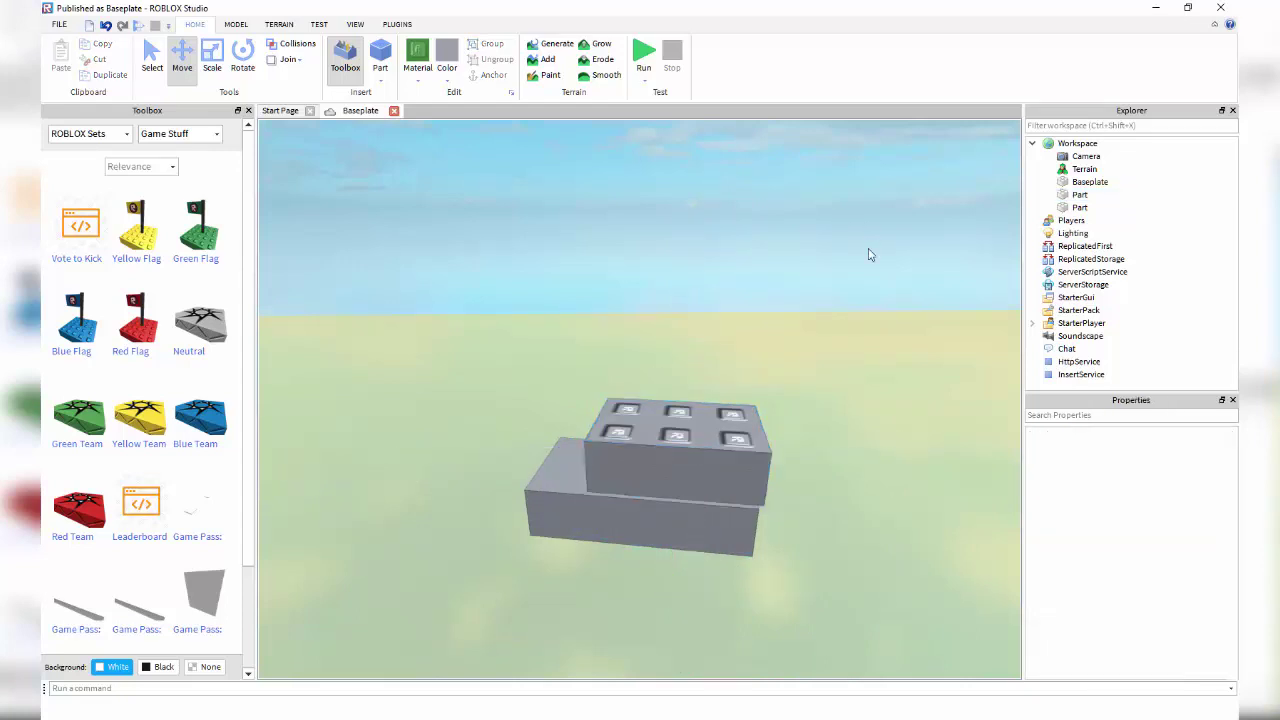
right_click_drag(869, 251, 404, 337)
Select both stacked parts and combine them into a single solid with Union.
left_click(610, 425)
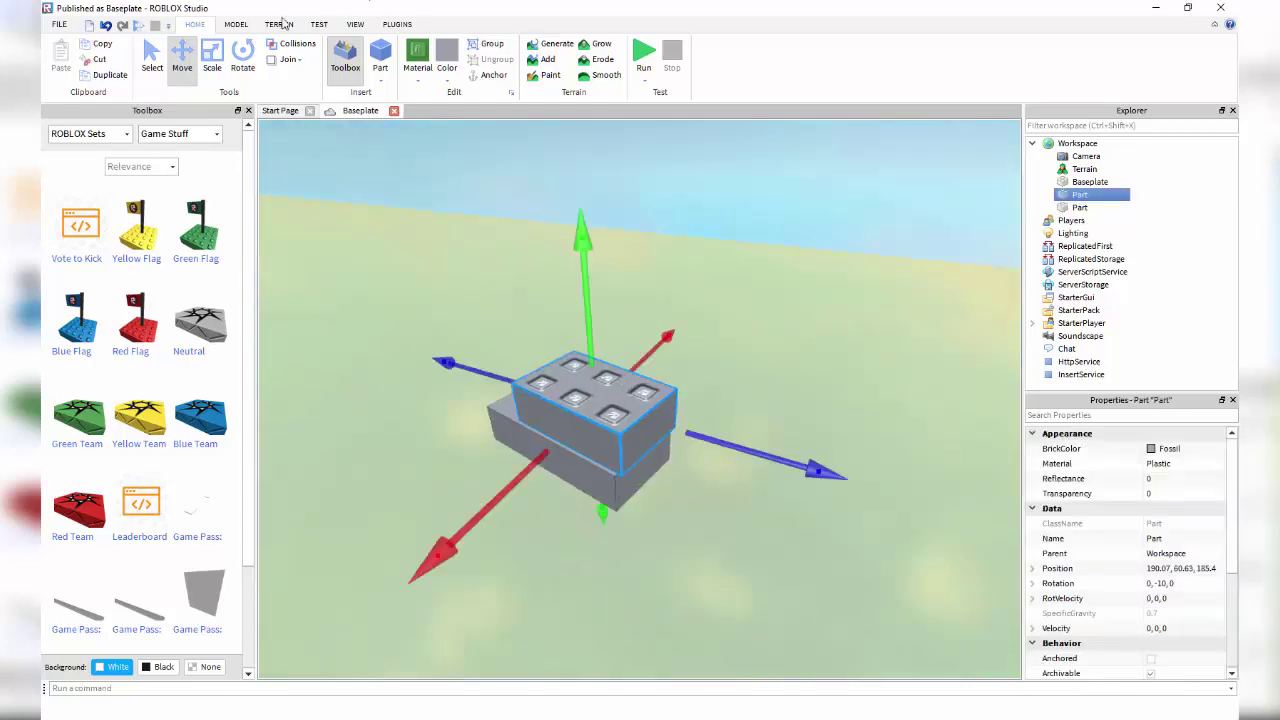
left_click(236, 24)
left_click(504, 78)
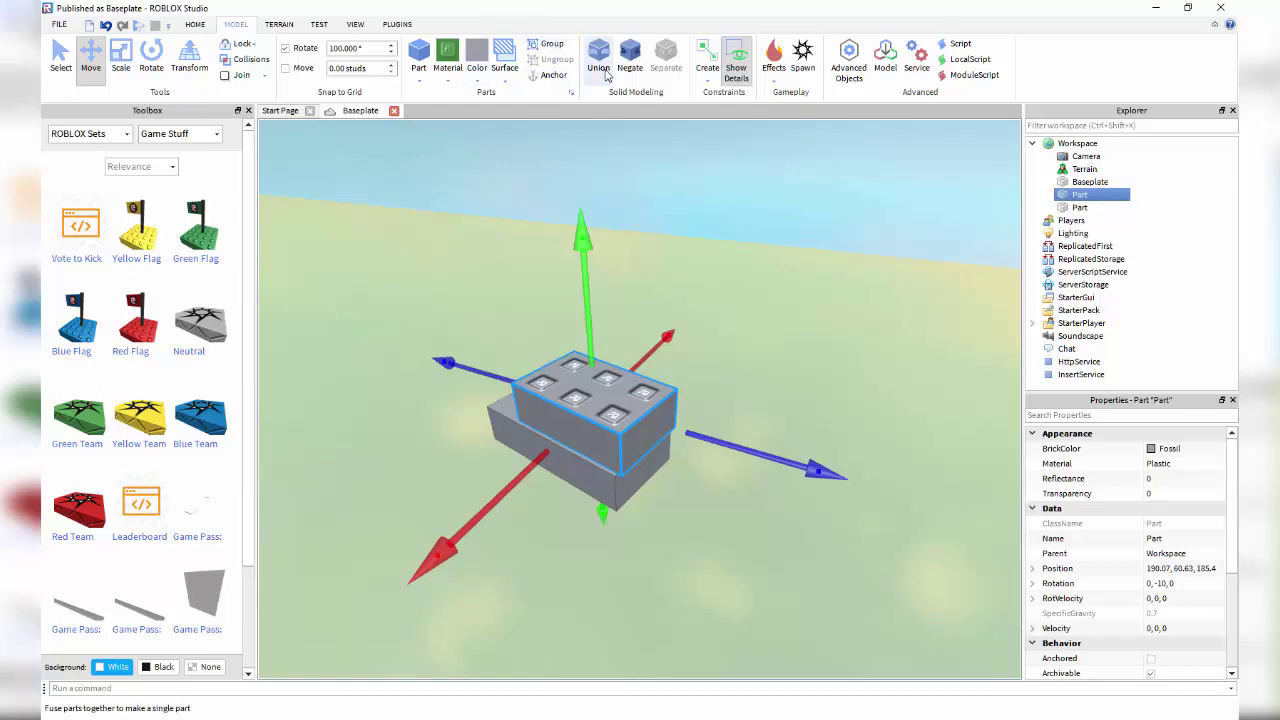
left_click(566, 455, "ctrl")
left_click(60, 55)
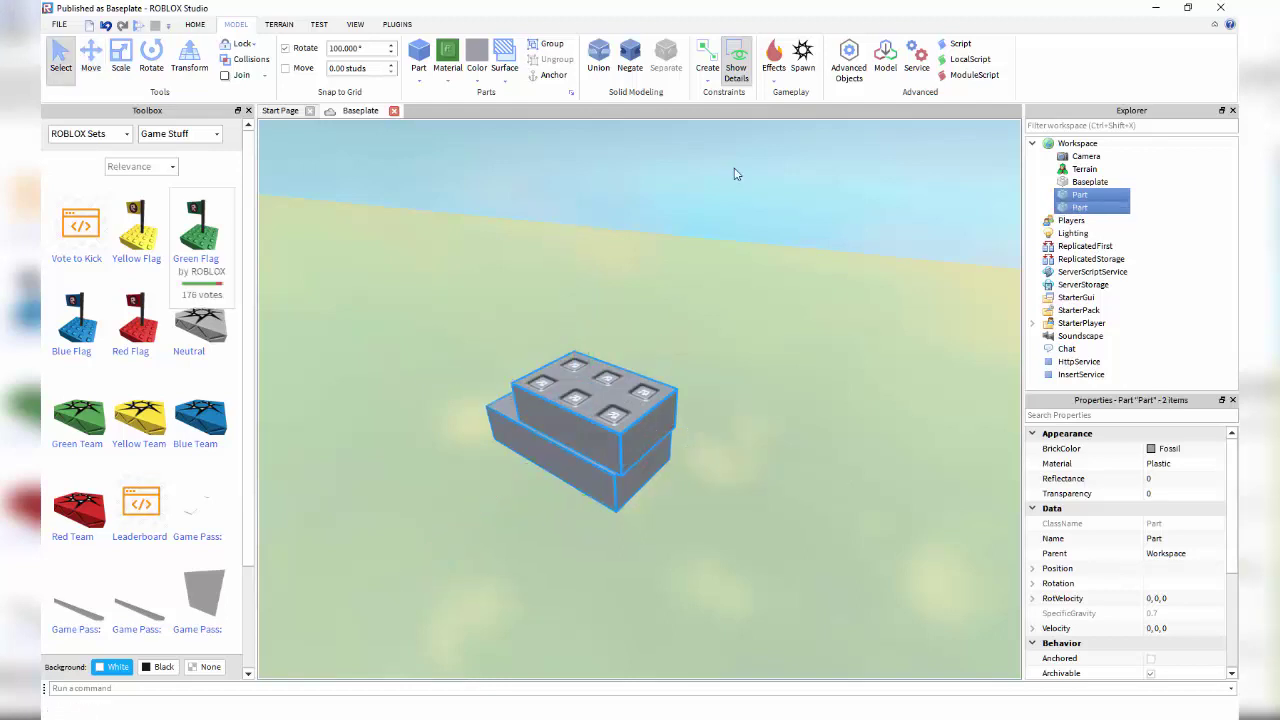
right_click_drag(735, 174, 773, 236)
left_click(777, 250)
left_click(718, 492)
left_click(686, 542, "ctrl")
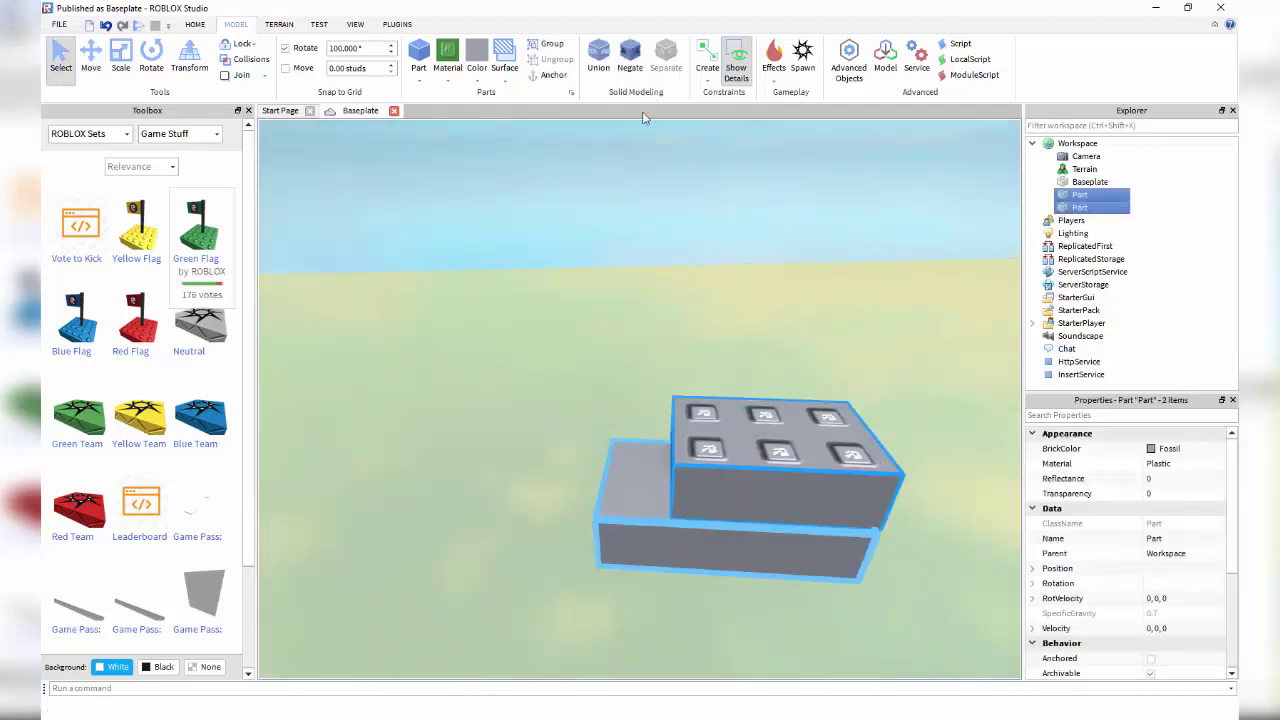
left_click(598, 55)
Select the union, try moving it freely across the baseplate, and undo the move.
left_click(837, 248)
left_click(822, 464)
scroll(822, 464, "down", 5)
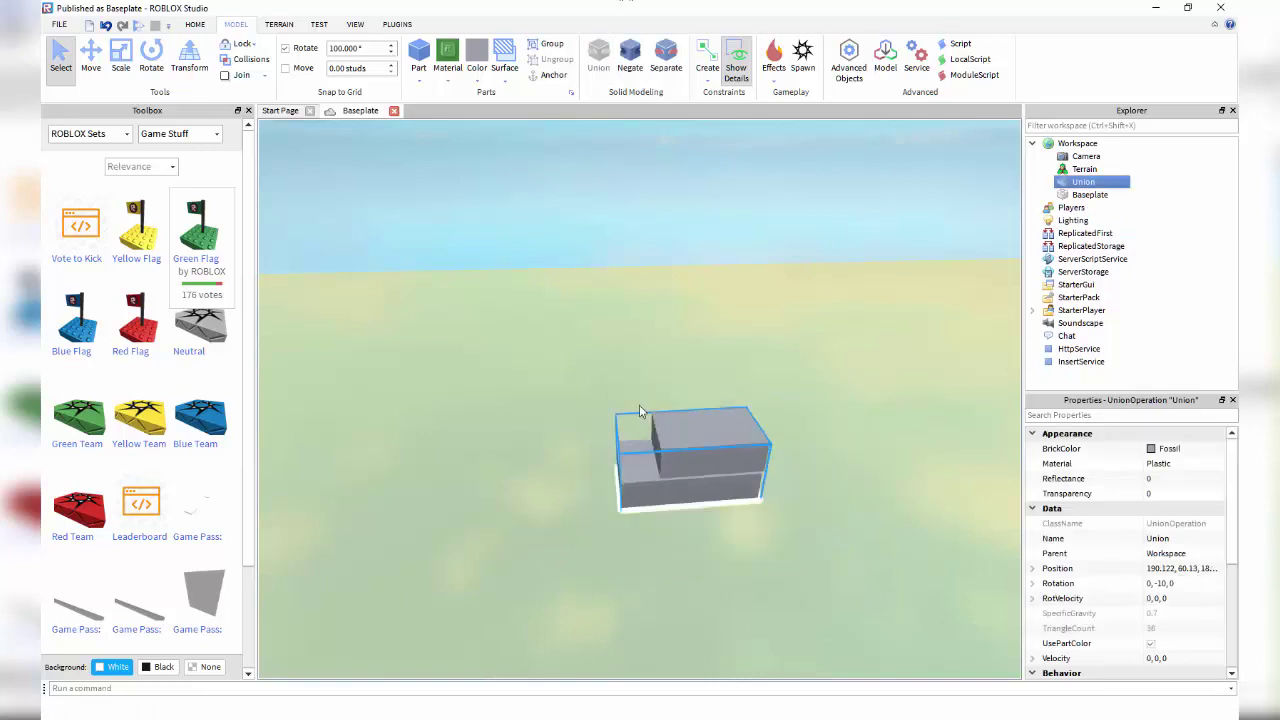
left_click_drag(639, 405, 597, 383)
left_click(757, 211)
right_click_drag(757, 211, 731, 357)
scroll(731, 357, "up", 5)
key("ctrl+z")
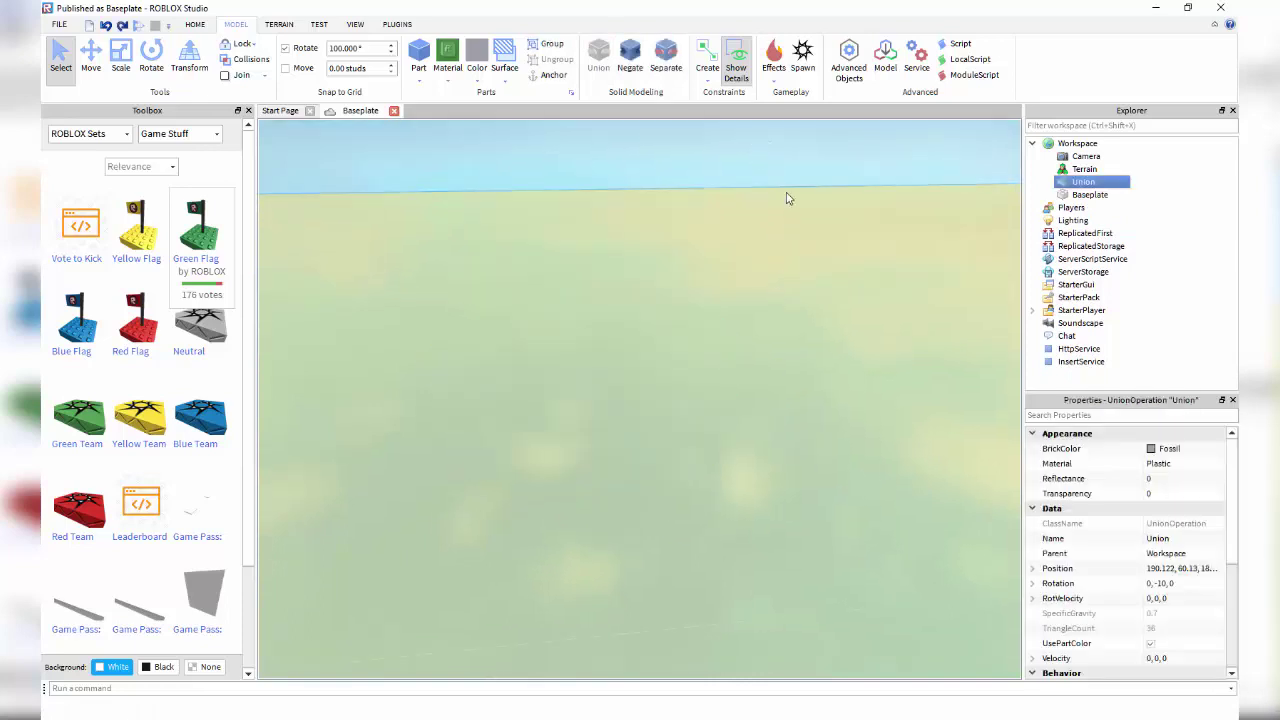
Select the union and separate it back into its two original parts.
left_click(790, 188)
scroll(780, 215, "down", 5)
left_click(738, 316)
scroll(662, 440, "up", 3)
left_click(660, 443)
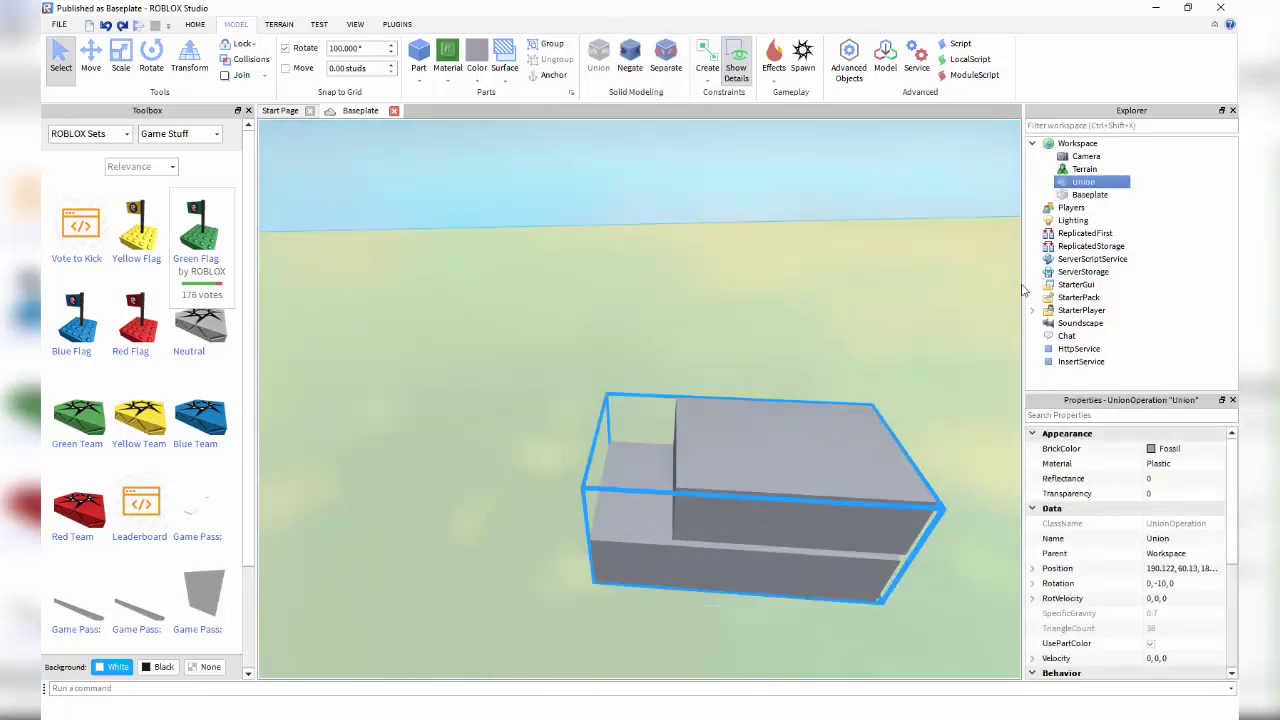
right_click_drag(766, 351, 608, 307)
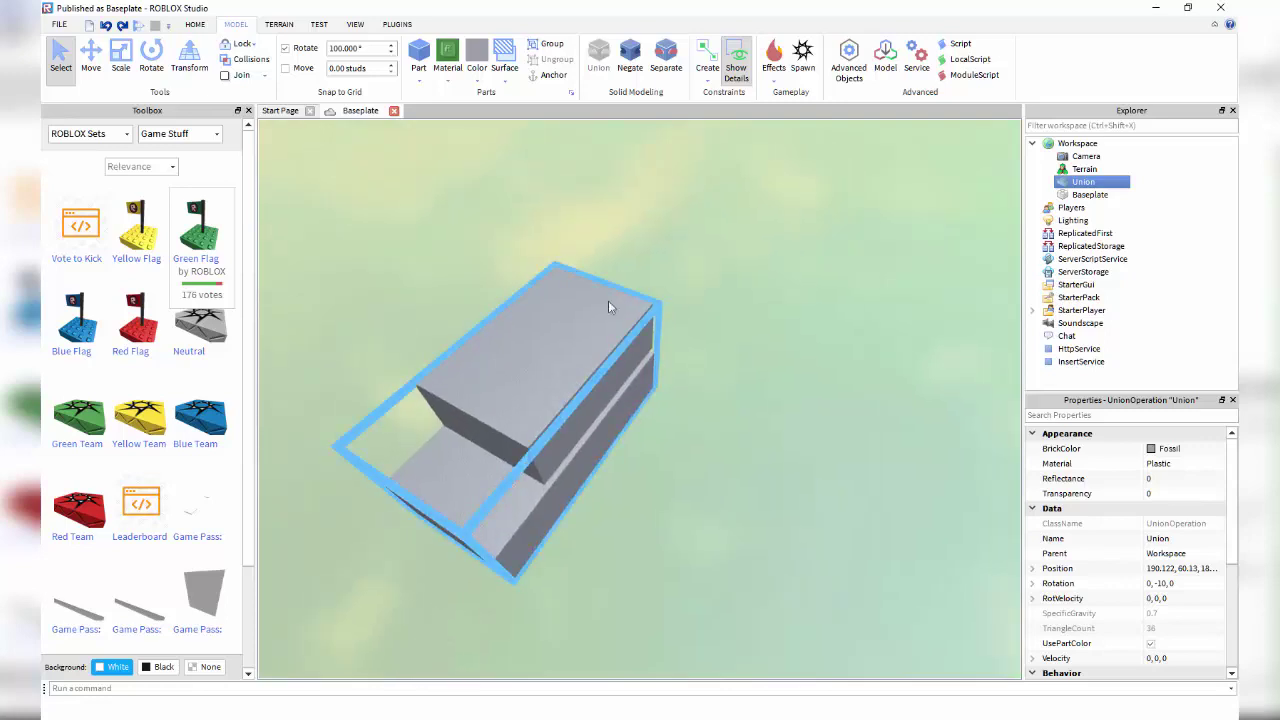
left_click(666, 58)
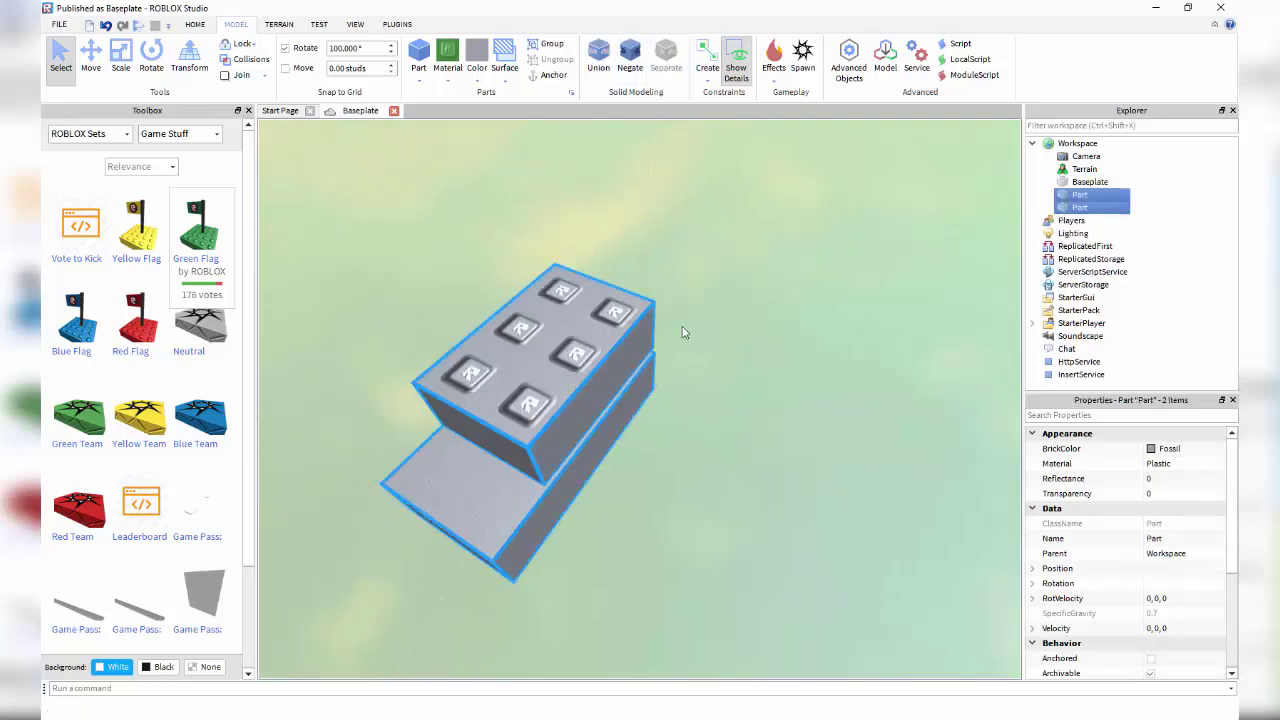
Select only the upper part and move it freely over the lower part to an X position of about 189.233.
right_click_drag(682, 332, 674, 525)
left_click(674, 530)
scroll(656, 540, "down", 2)
left_click_drag(638, 552, 624, 529)
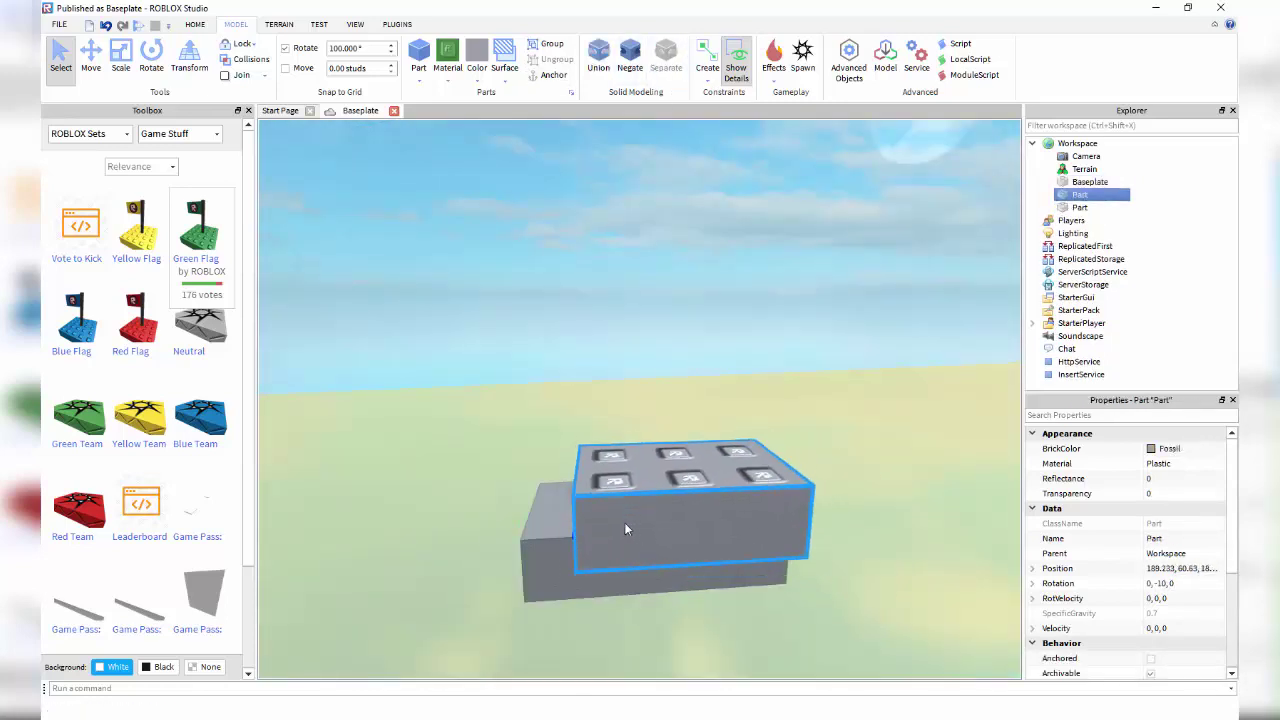
right_click_drag(624, 529, 585, 470)
Rotate the upper part by 100° about the blue axis and position it over the lower part's motor.
left_click(90, 56)
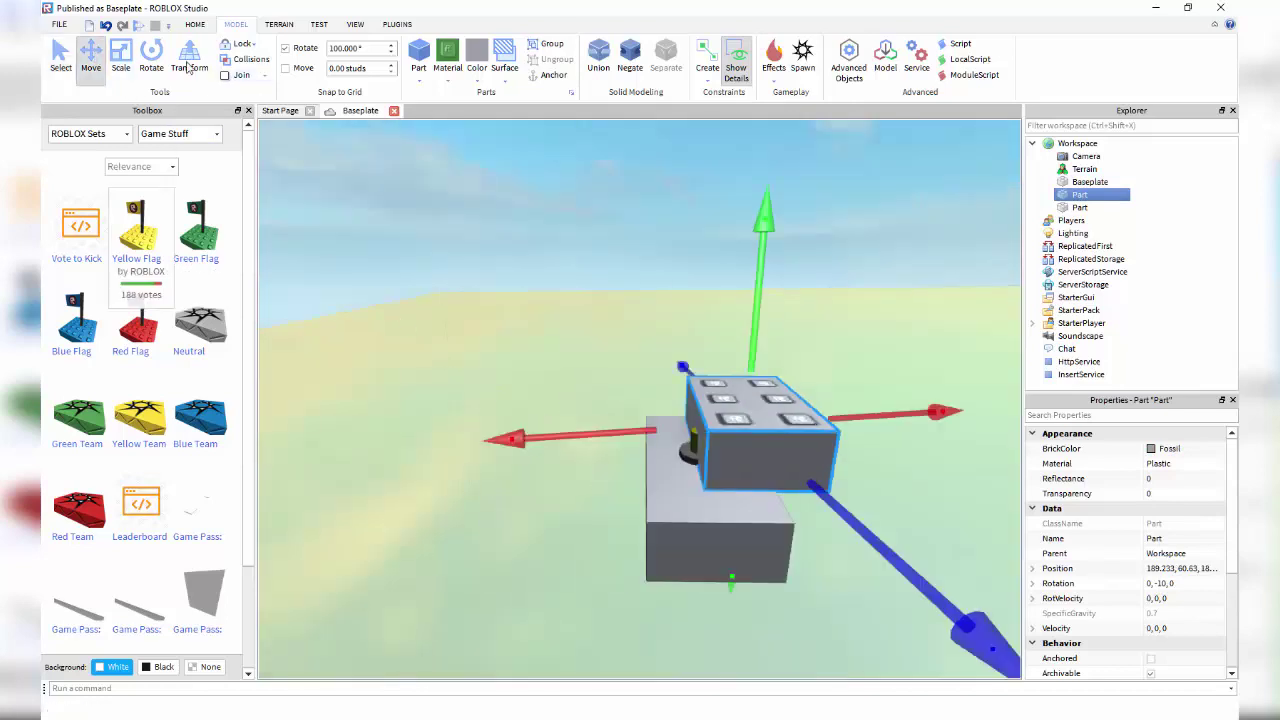
left_click(151, 56)
left_click_drag(789, 262, 893, 326)
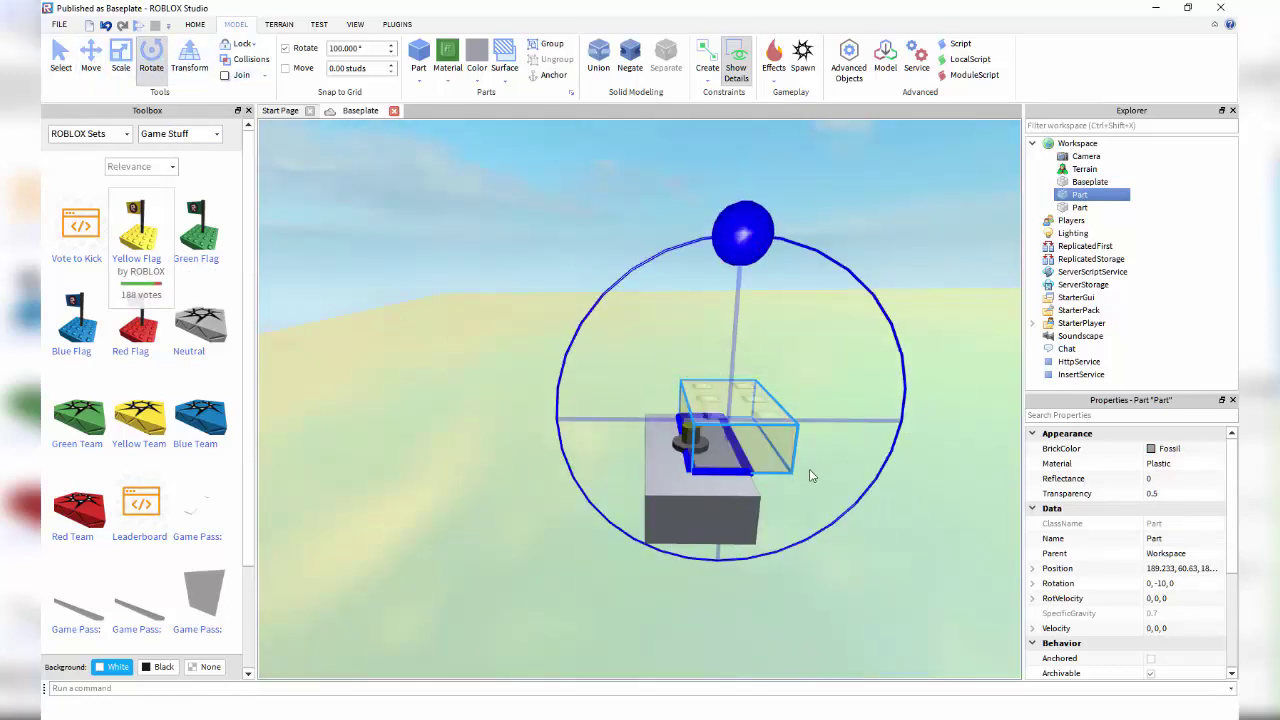
left_click_drag(811, 476, 803, 338)
key("ctrl+2")
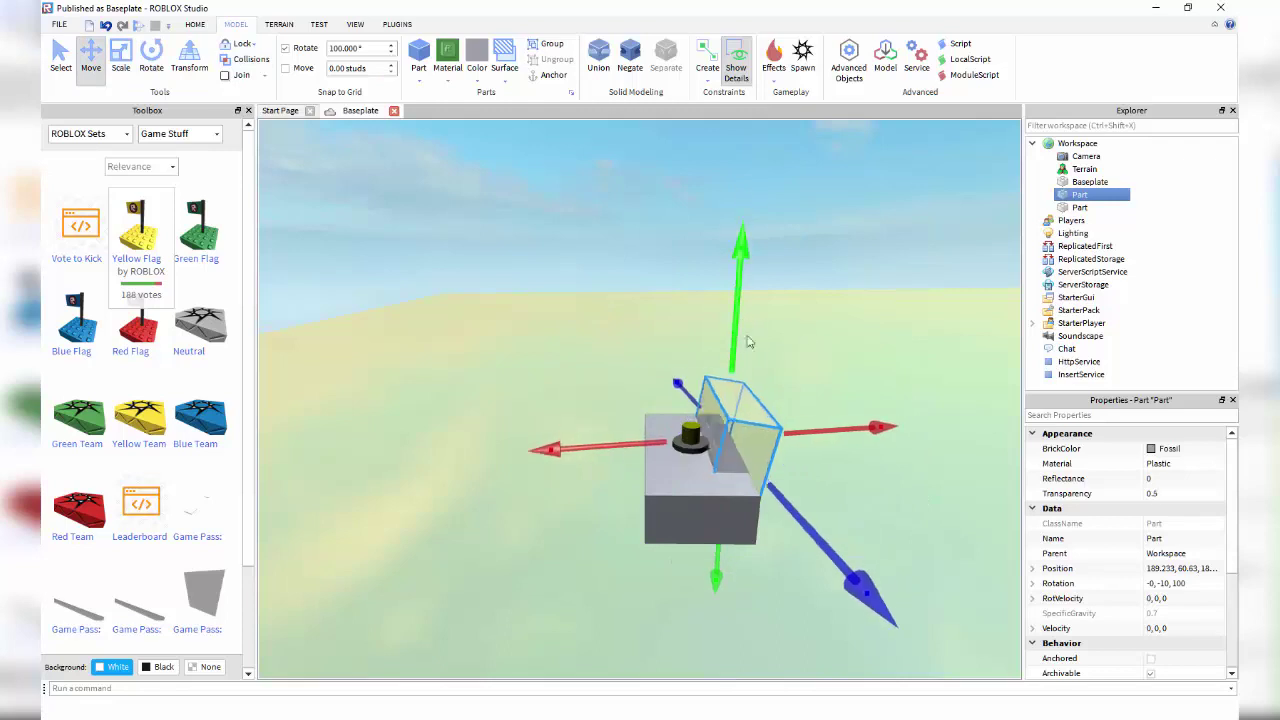
key("ctrl+z")
key("ctrl+z")
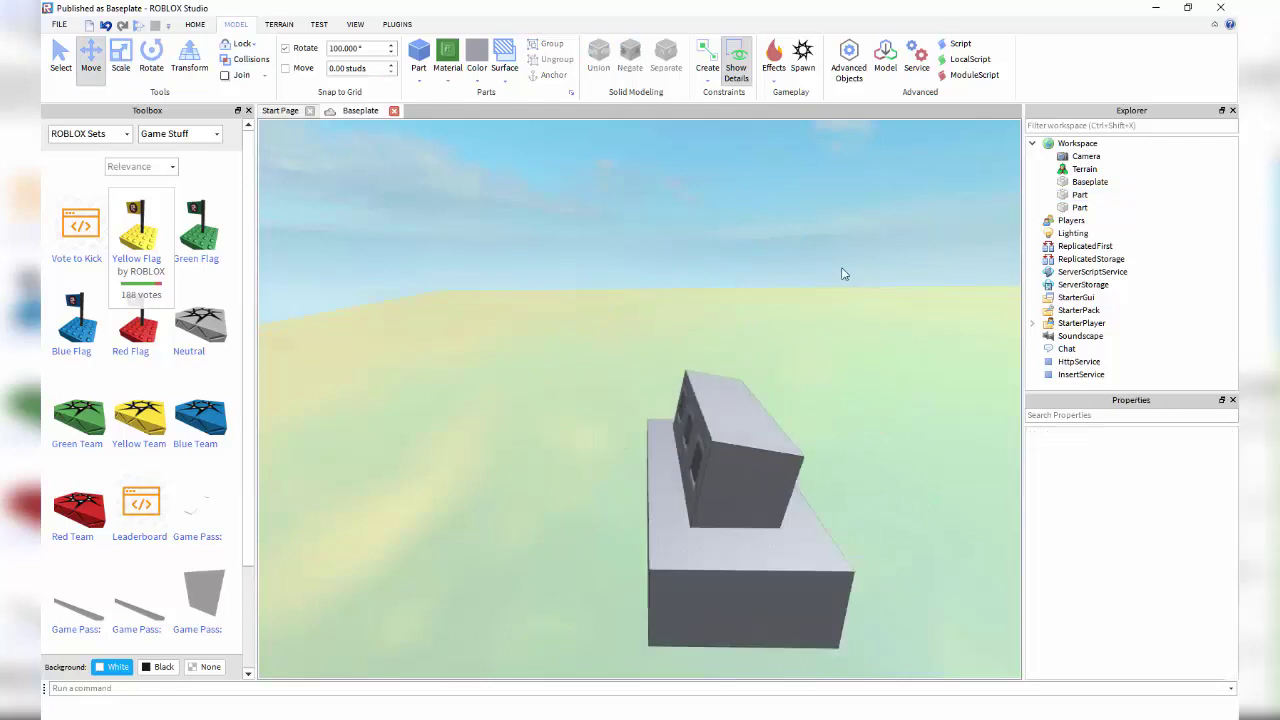
Select both the upper and lower parts and union them into a single object, then deselect it.
right_click_drag(842, 273, 760, 420)
left_click(625, 440)
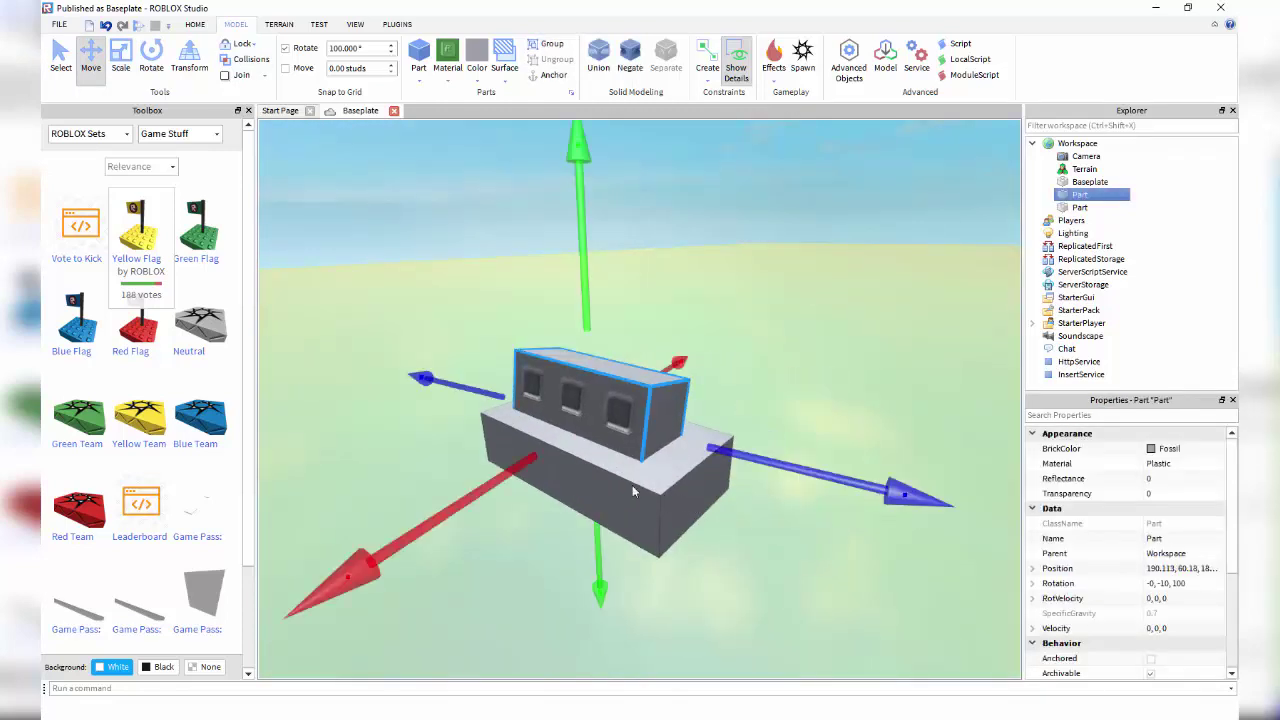
left_click(632, 485, "shift")
left_click(598, 55)
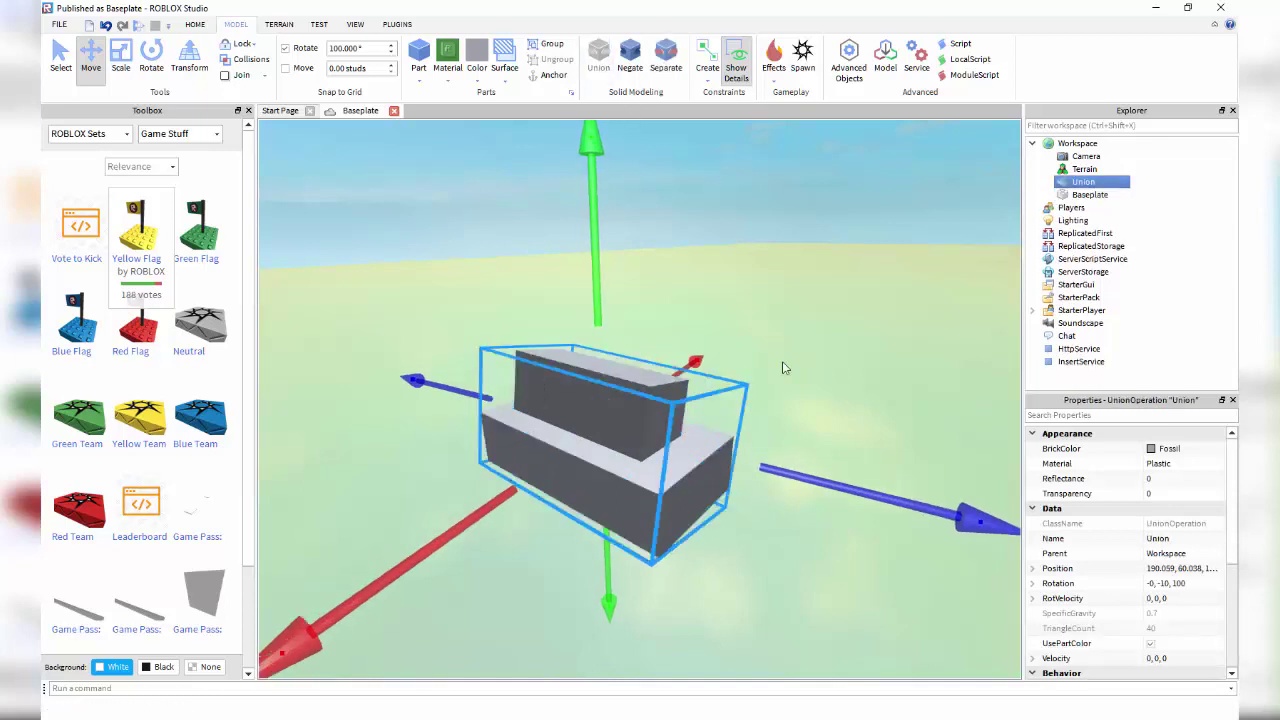
left_click(782, 364)
left_click_drag(724, 480, 700, 440)
left_click(755, 243)
right_click_drag(755, 243, 656, 411)
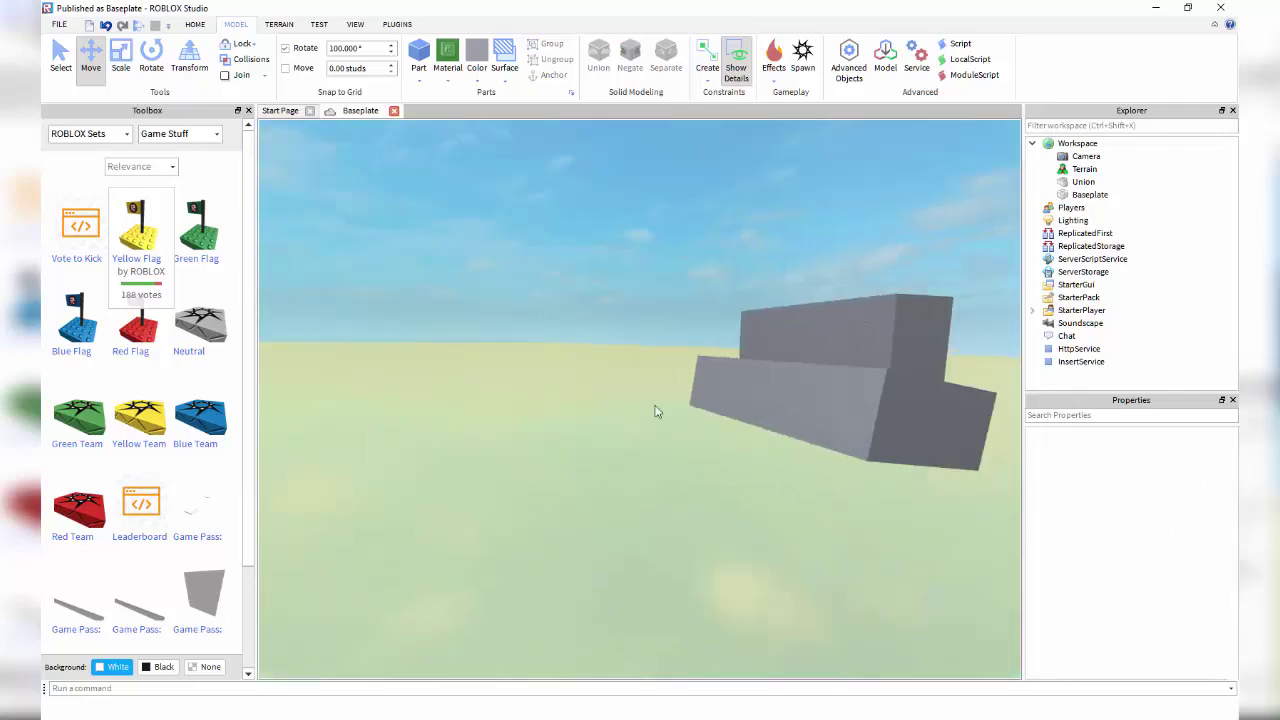
Separate the union back into its upper and lower parts.
left_click(877, 263)
key("ctrl+shift+u")
left_click(803, 186)
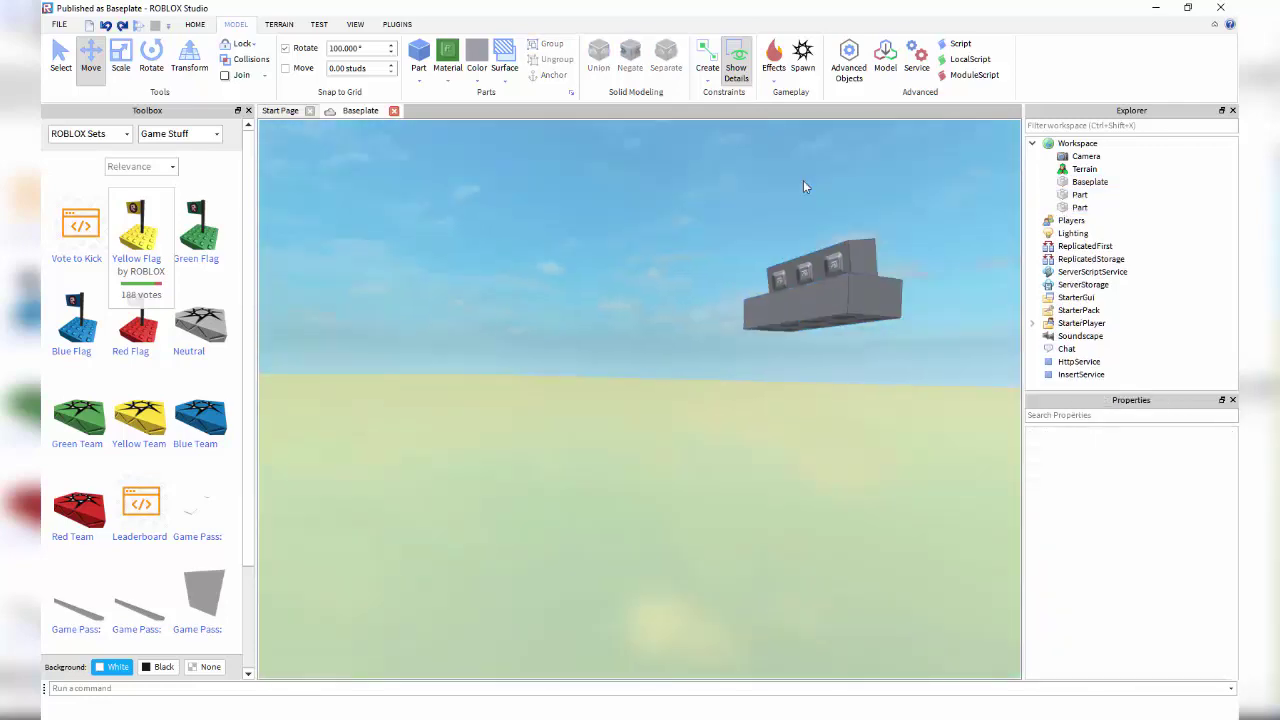
scroll(804, 187, "up", 5)
right_click_drag(804, 190, 597, 490)
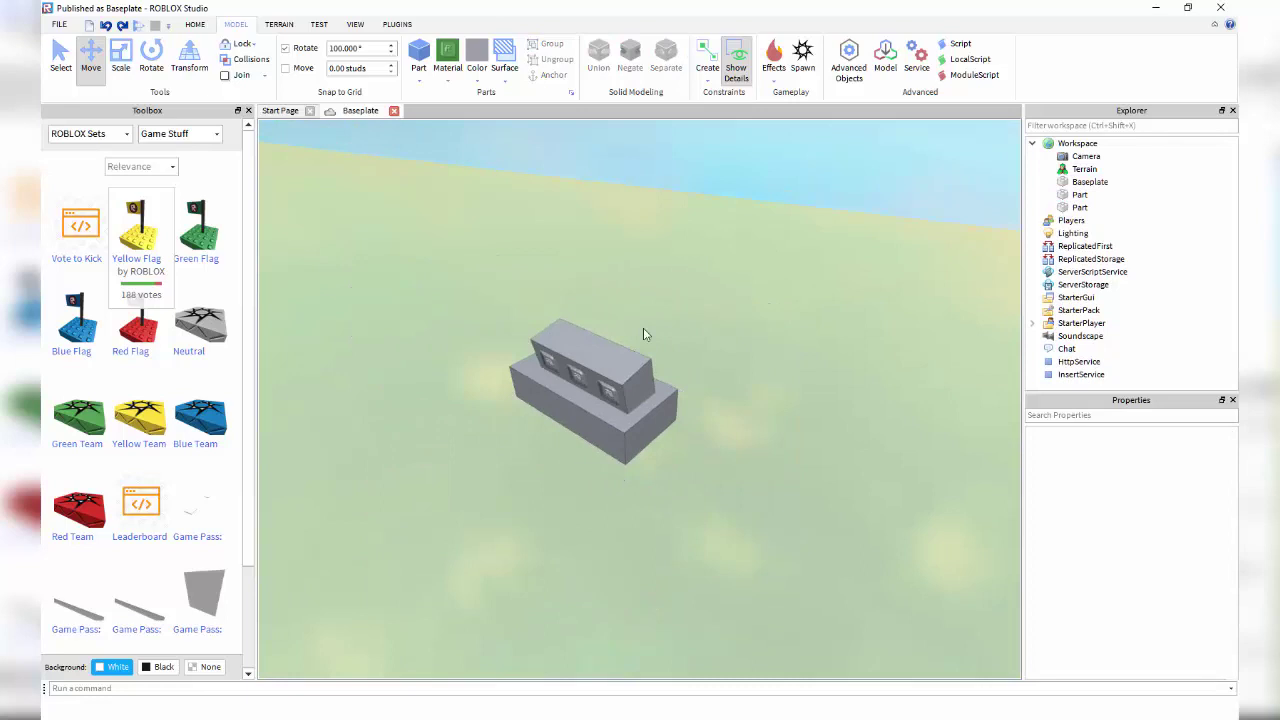
left_click(615, 360)
left_click(612, 164)
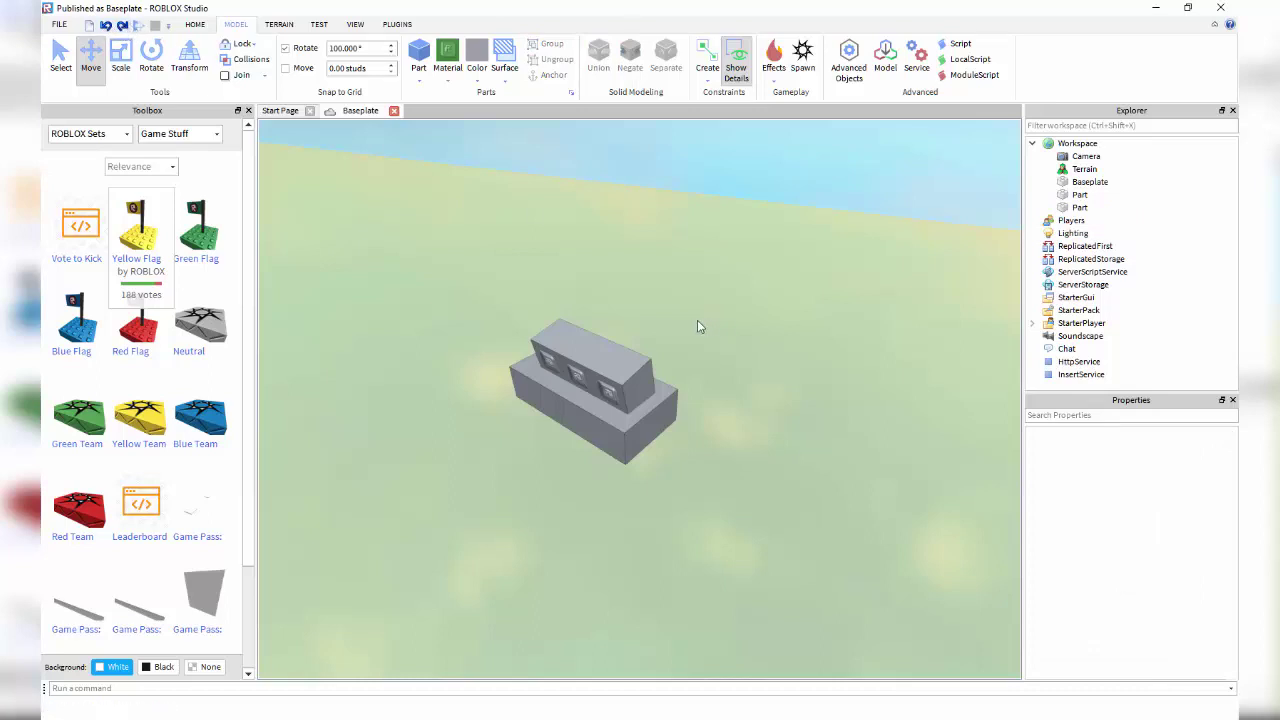
left_click(707, 80)
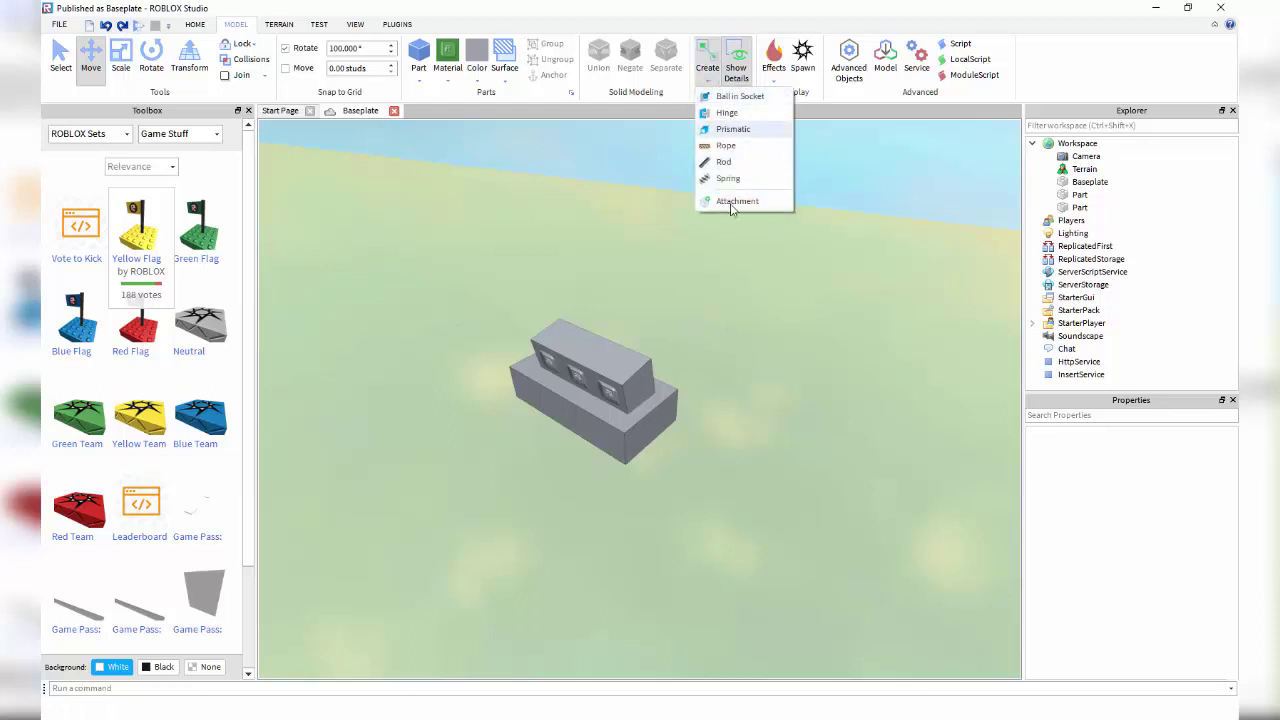
left_click(710, 80)
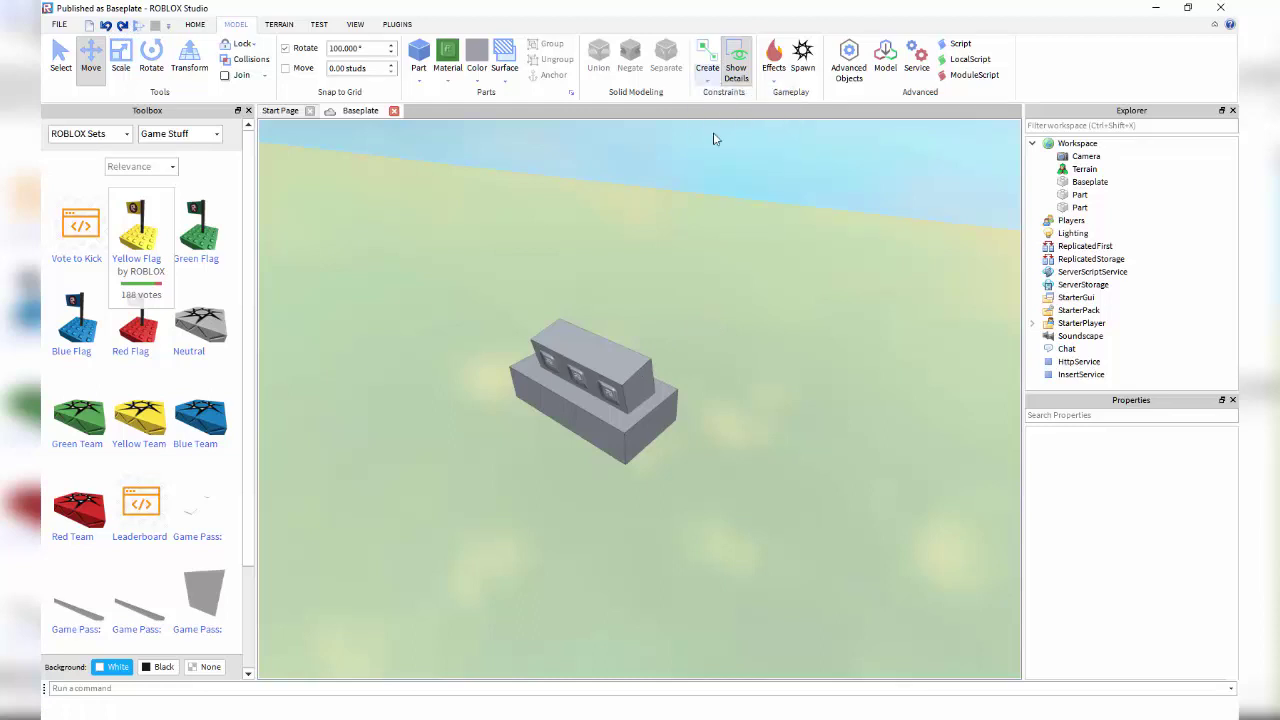
left_click(774, 78)
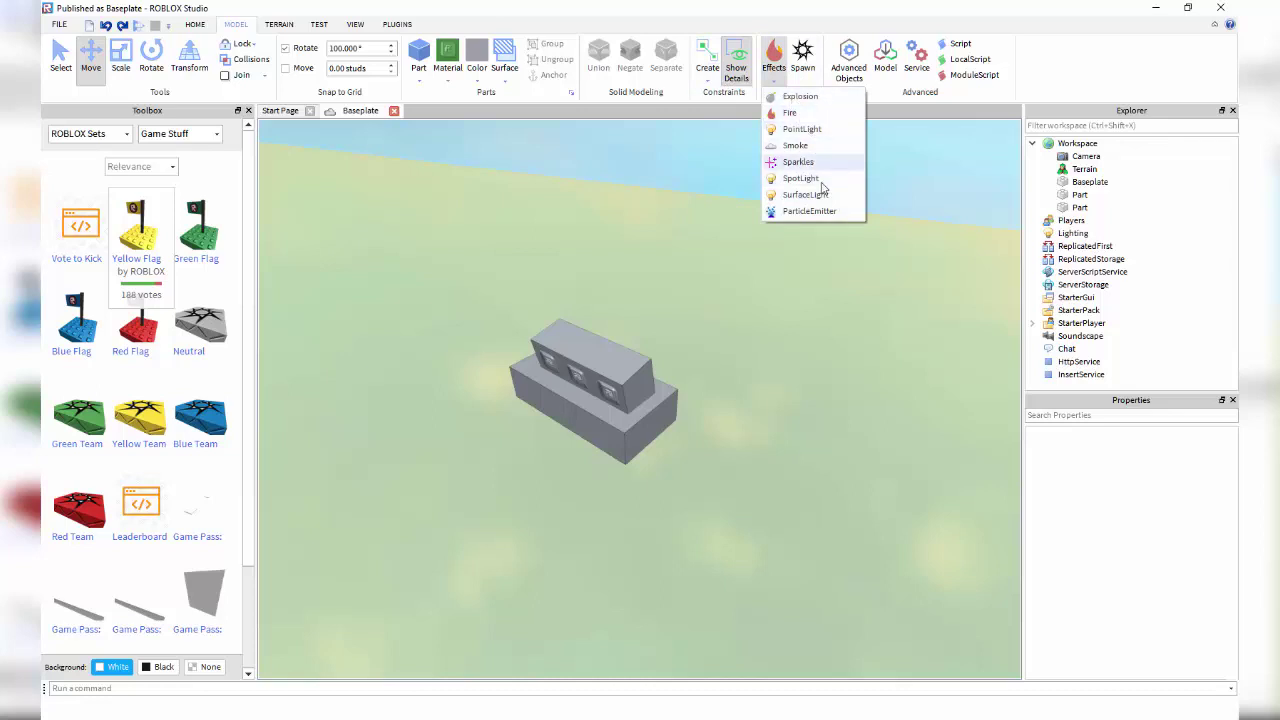
left_click(583, 427)
left_click(766, 214)
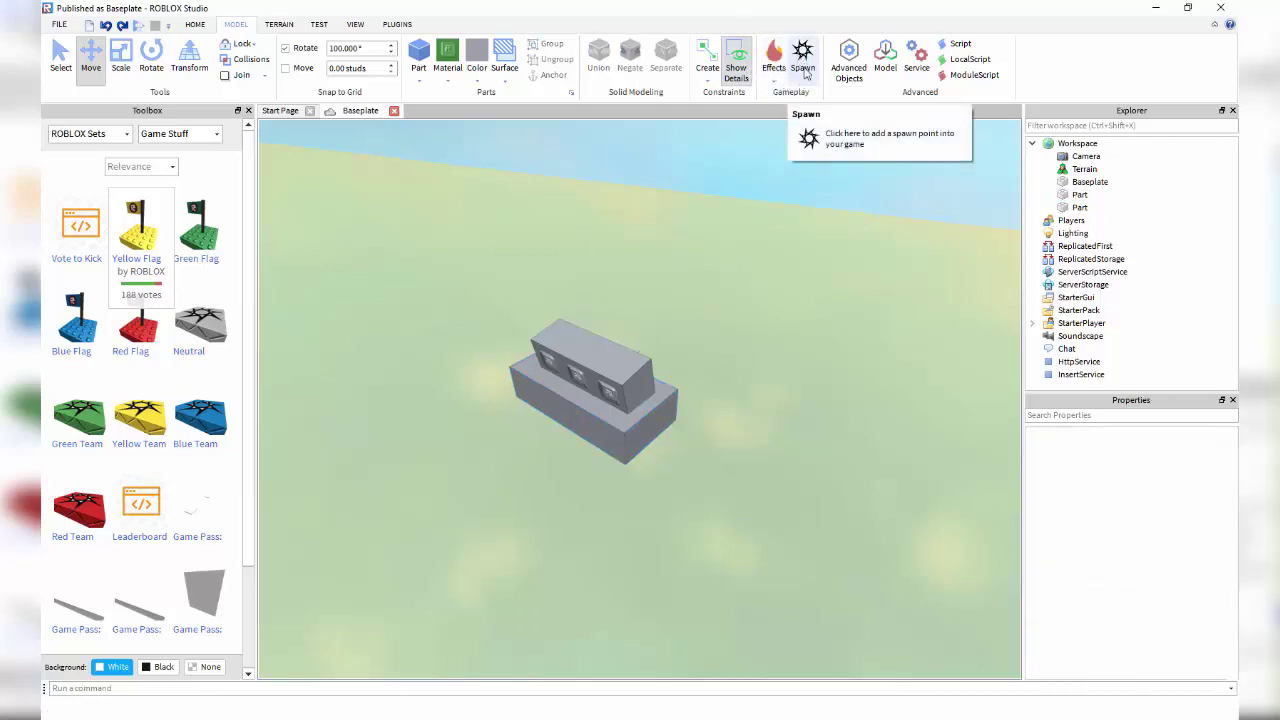
Insert a spawn location and place it on the baseplate away from the parts, at about 188.84, 56.73, 68.44.
left_click(803, 60)
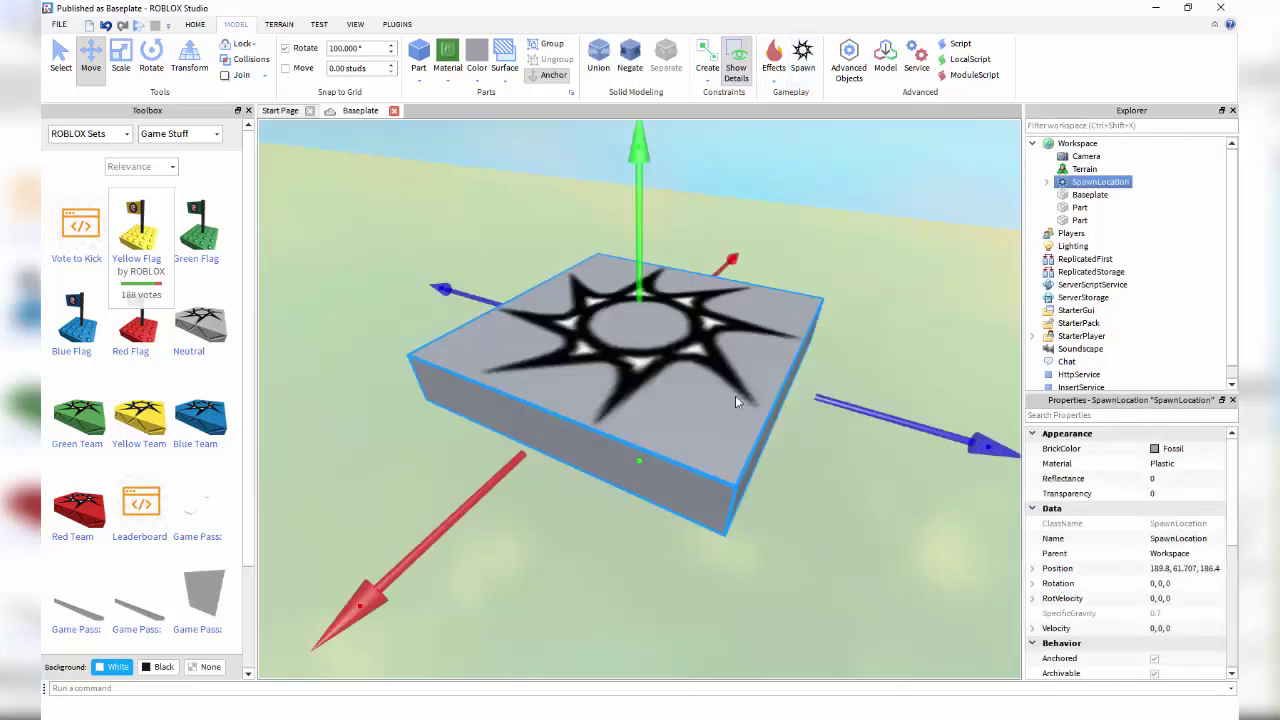
scroll(375, 285, "down", 5)
key("a")
left_click_drag(435, 350, 328, 240)
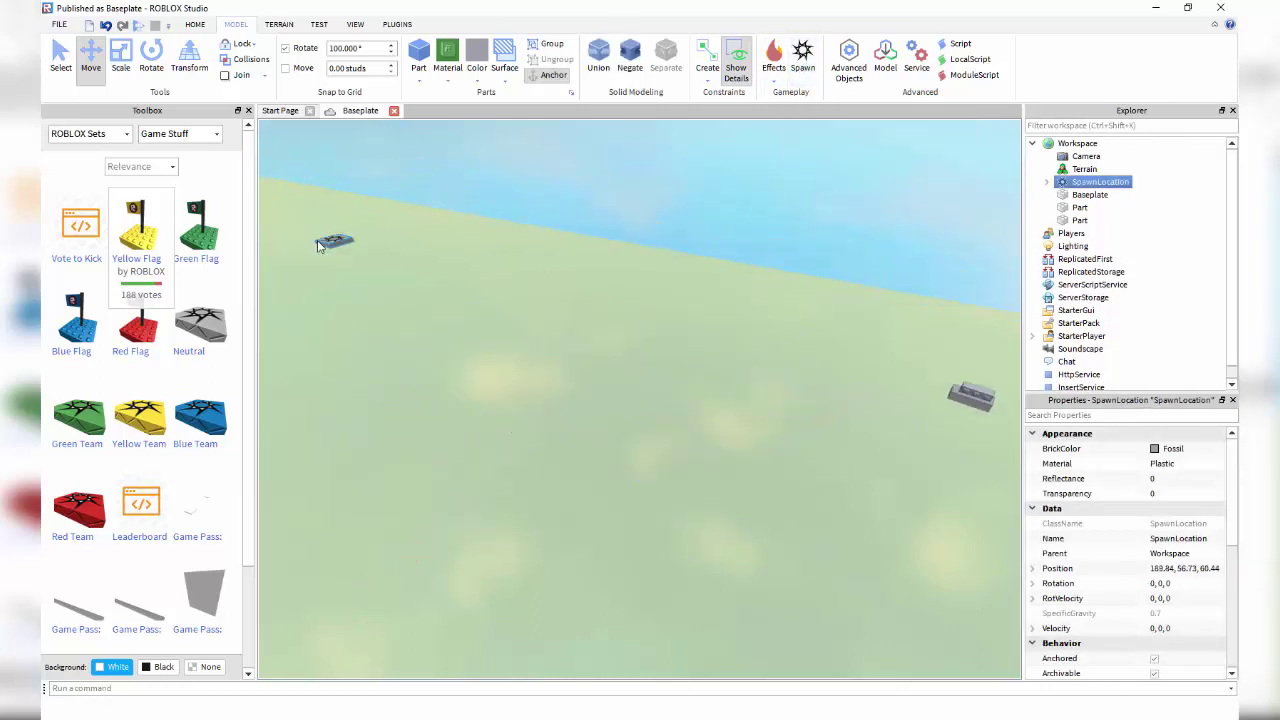
left_click(553, 183)
Play-test the place to check where the character spawns, and stop the test.
left_click(208, 24)
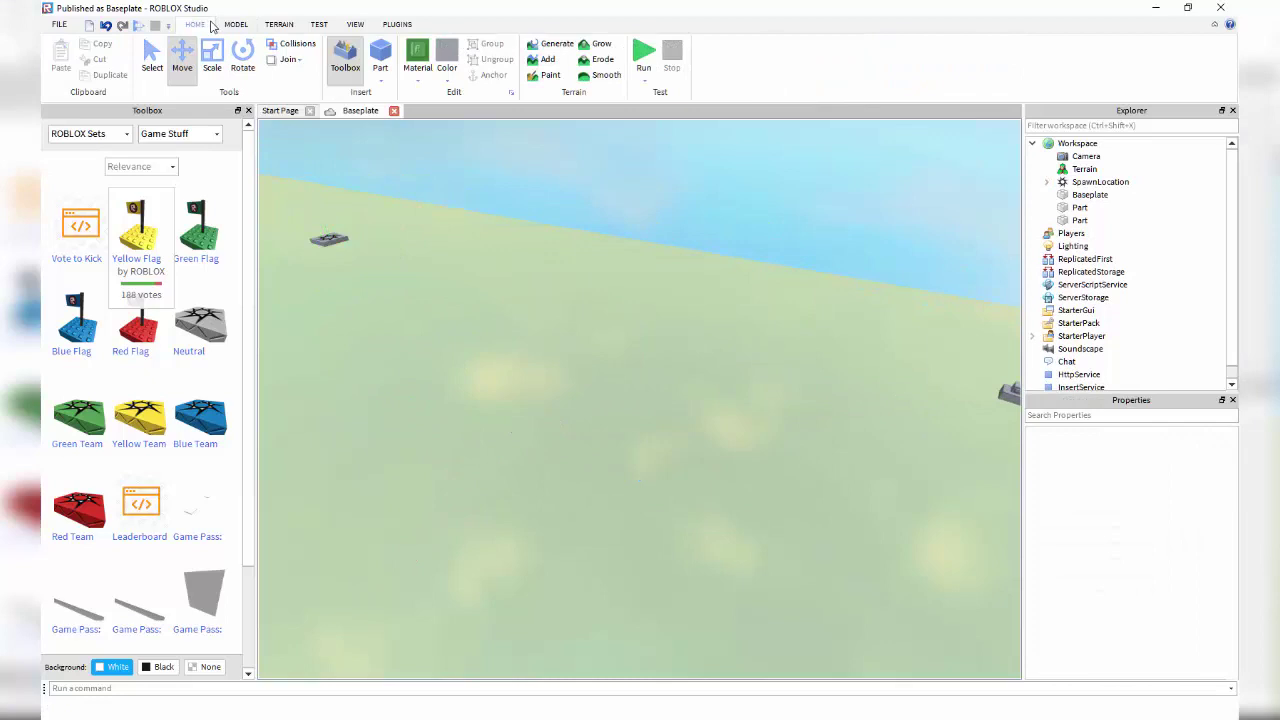
left_click(645, 82)
left_click(662, 95)
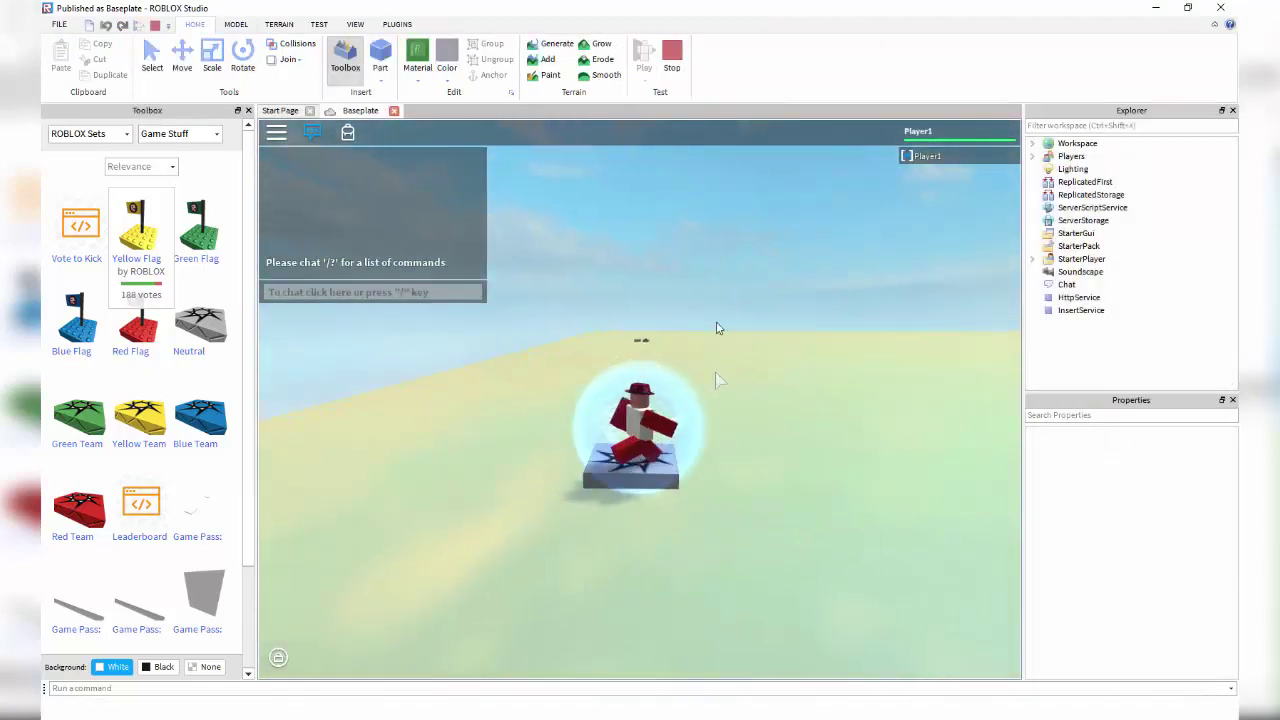
left_click(672, 55)
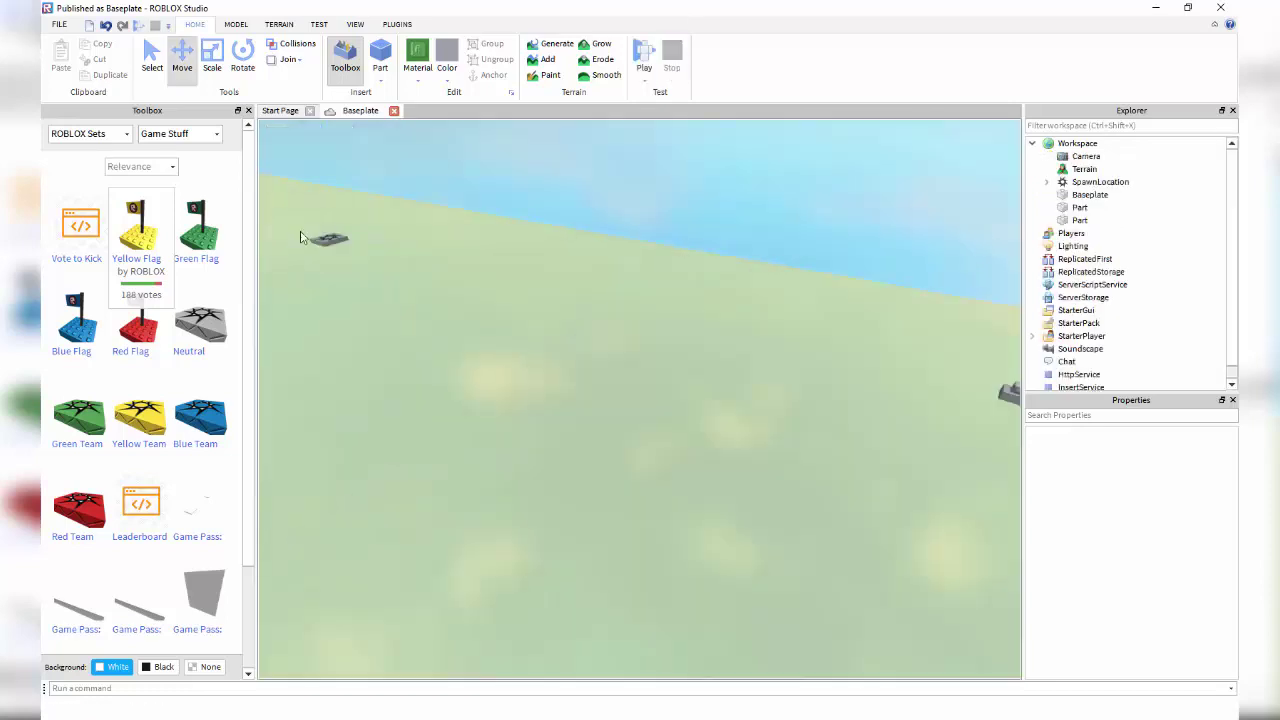
Delete the spawn location from the baseplate.
left_click(236, 26)
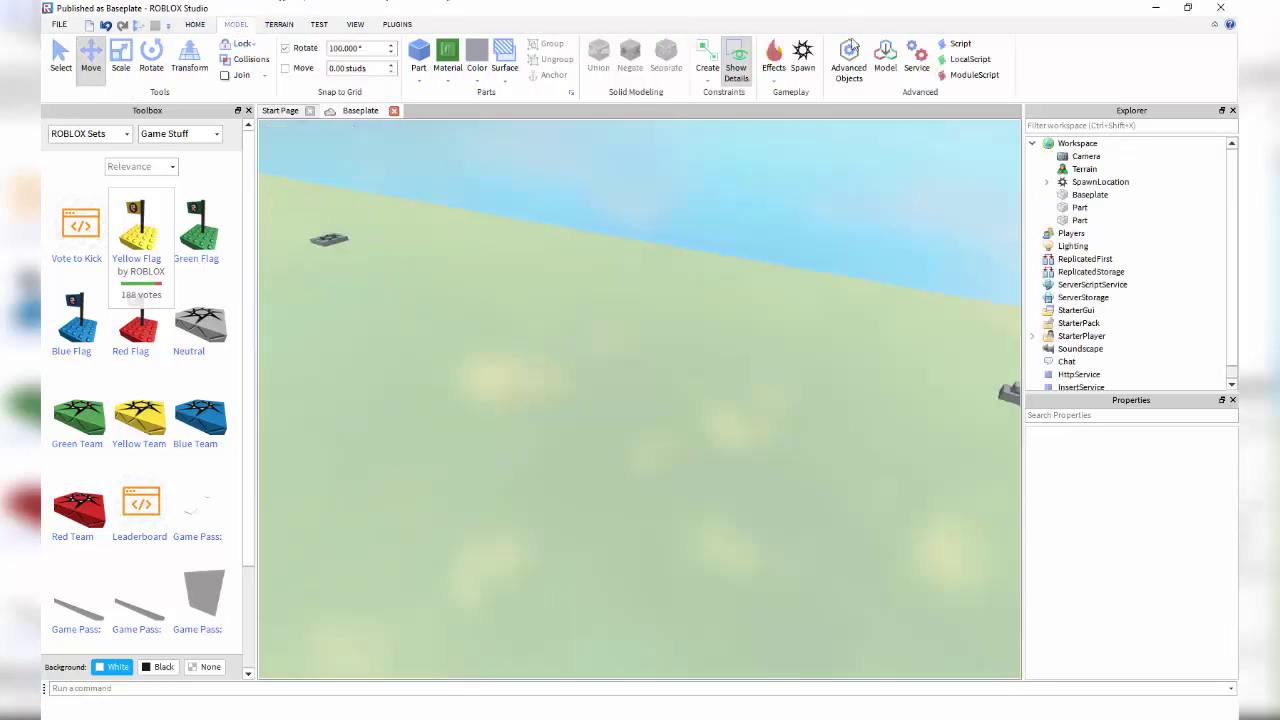
left_click(330, 243)
key("Delete")
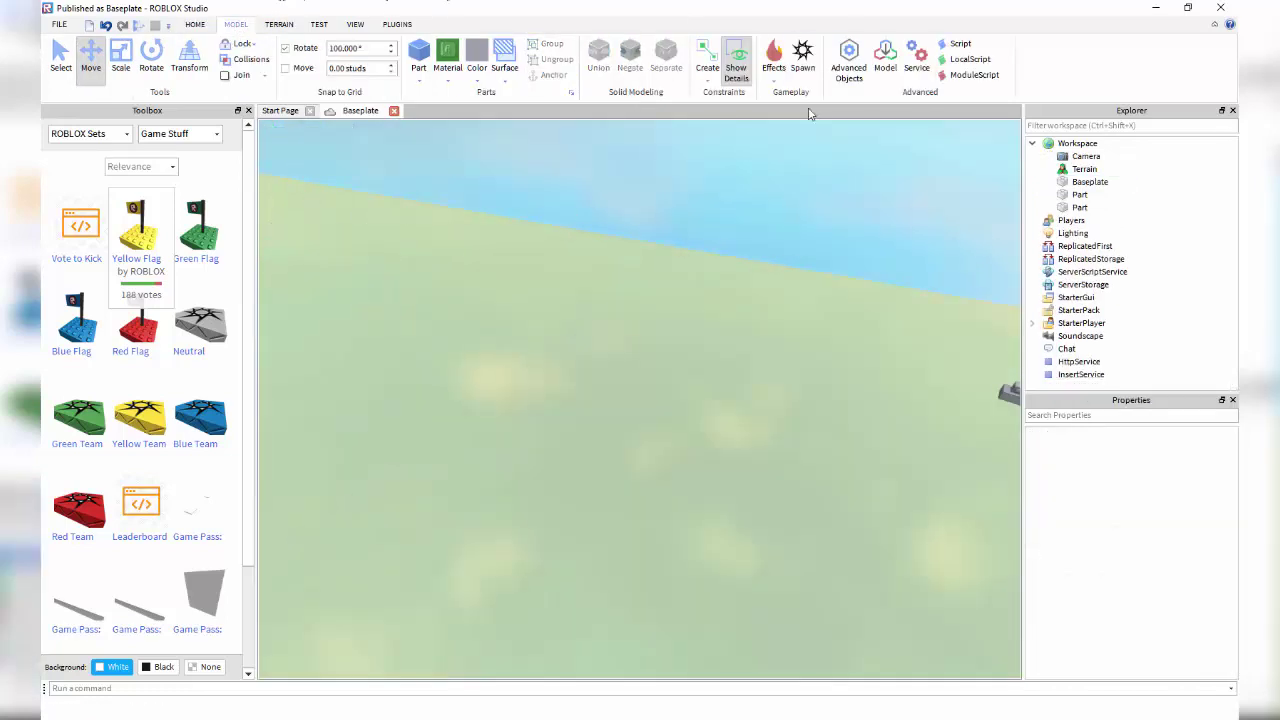
Browse the list of advanced objects and open the model file chooser without loading a file.
left_click(848, 65)
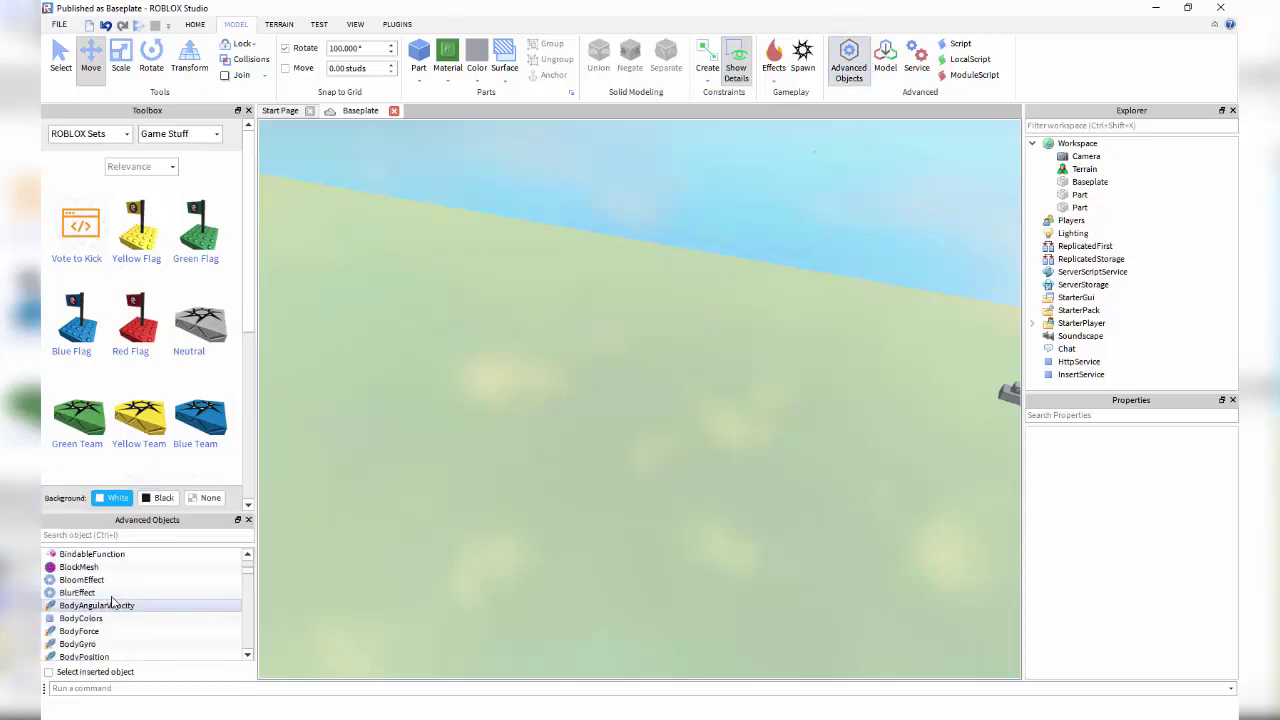
scroll(115, 600, "down", 20)
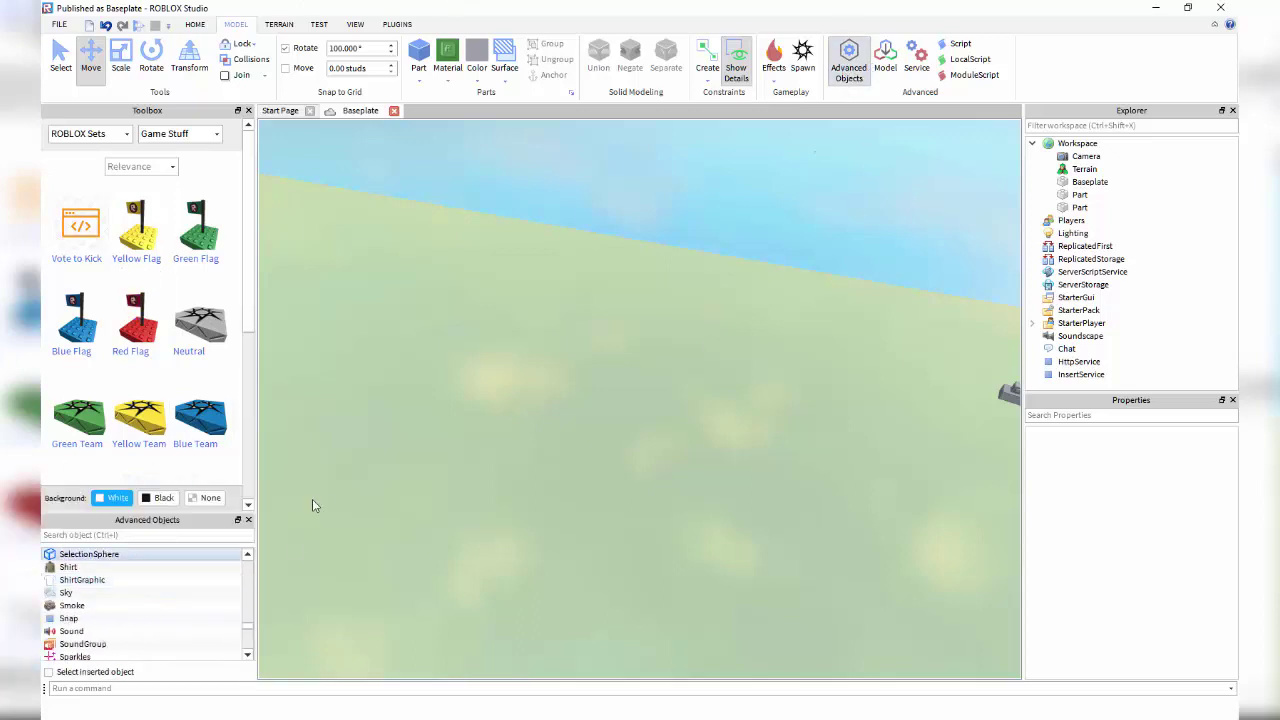
left_click(848, 58)
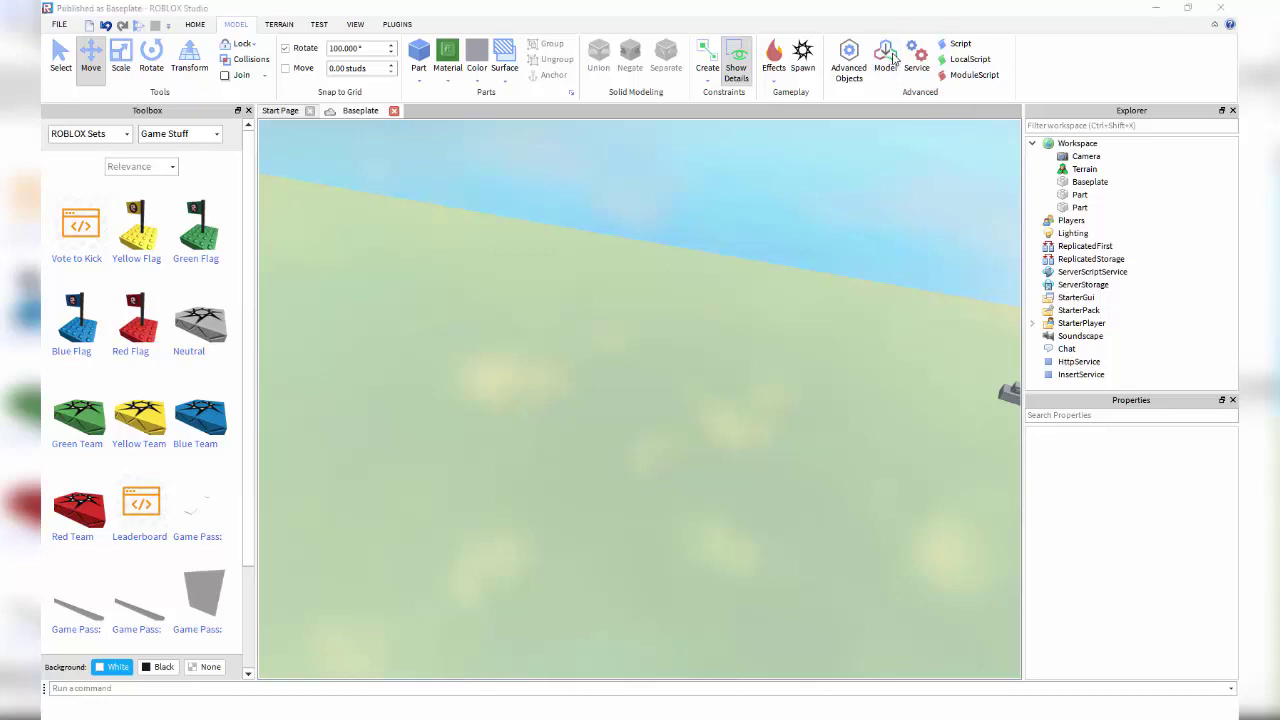
left_click(890, 60)
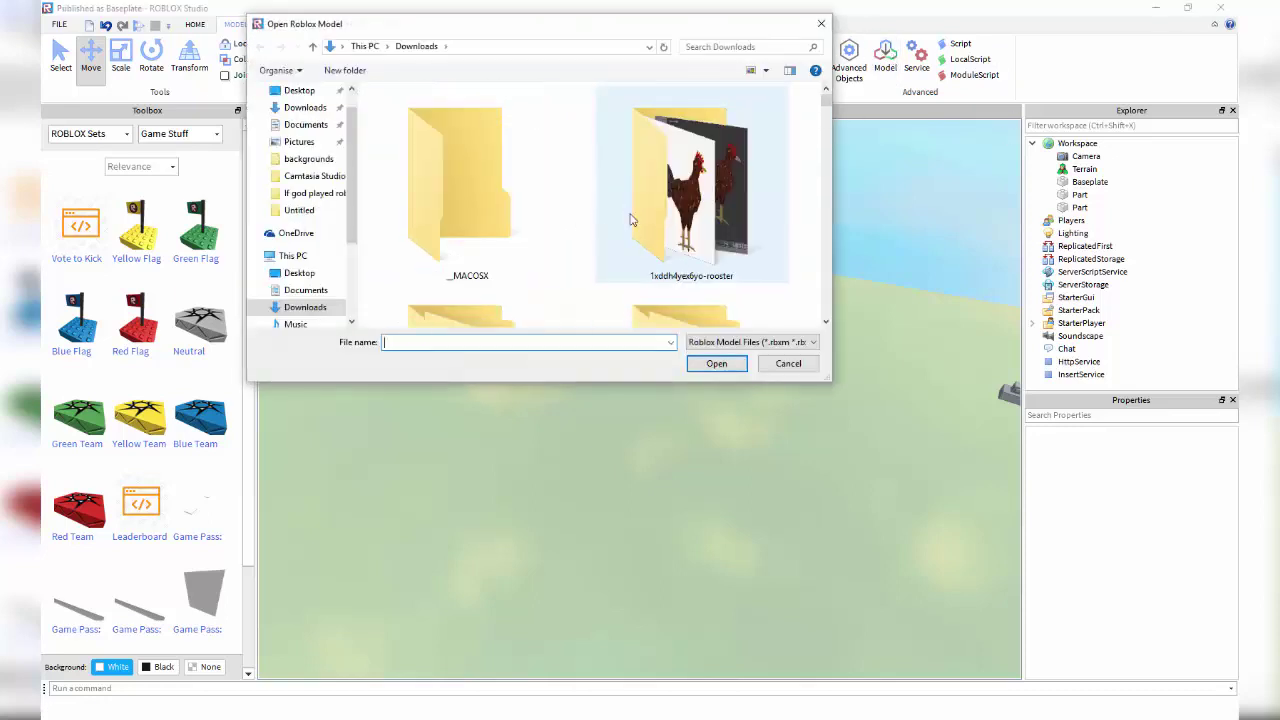
left_click(821, 24)
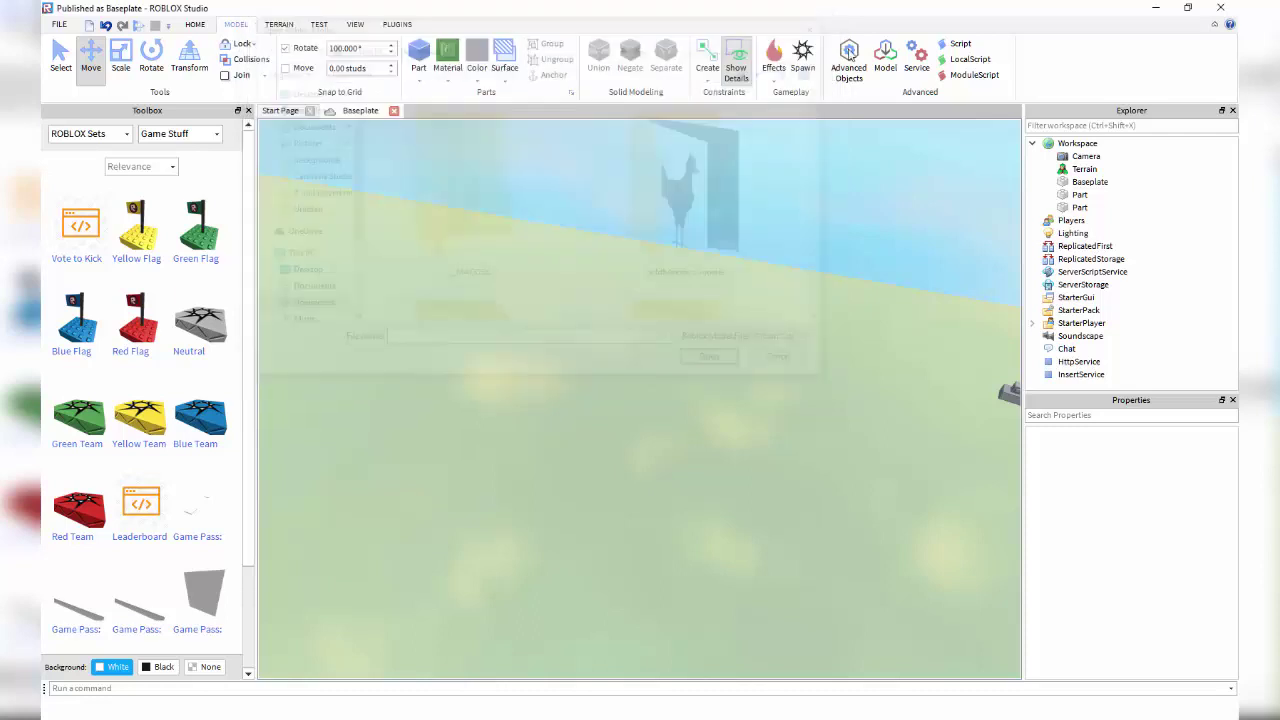
Insert the Teams service into the place and select it in the object hierarchy.
left_click(916, 58)
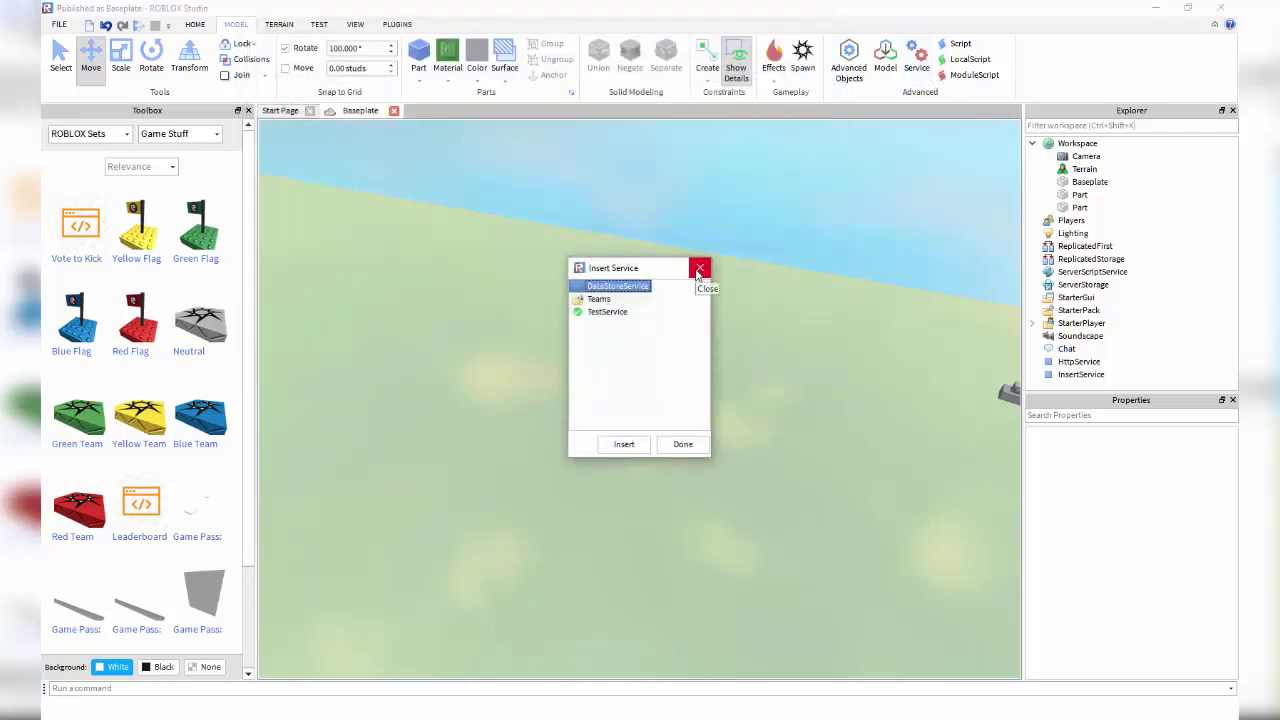
left_click(597, 300)
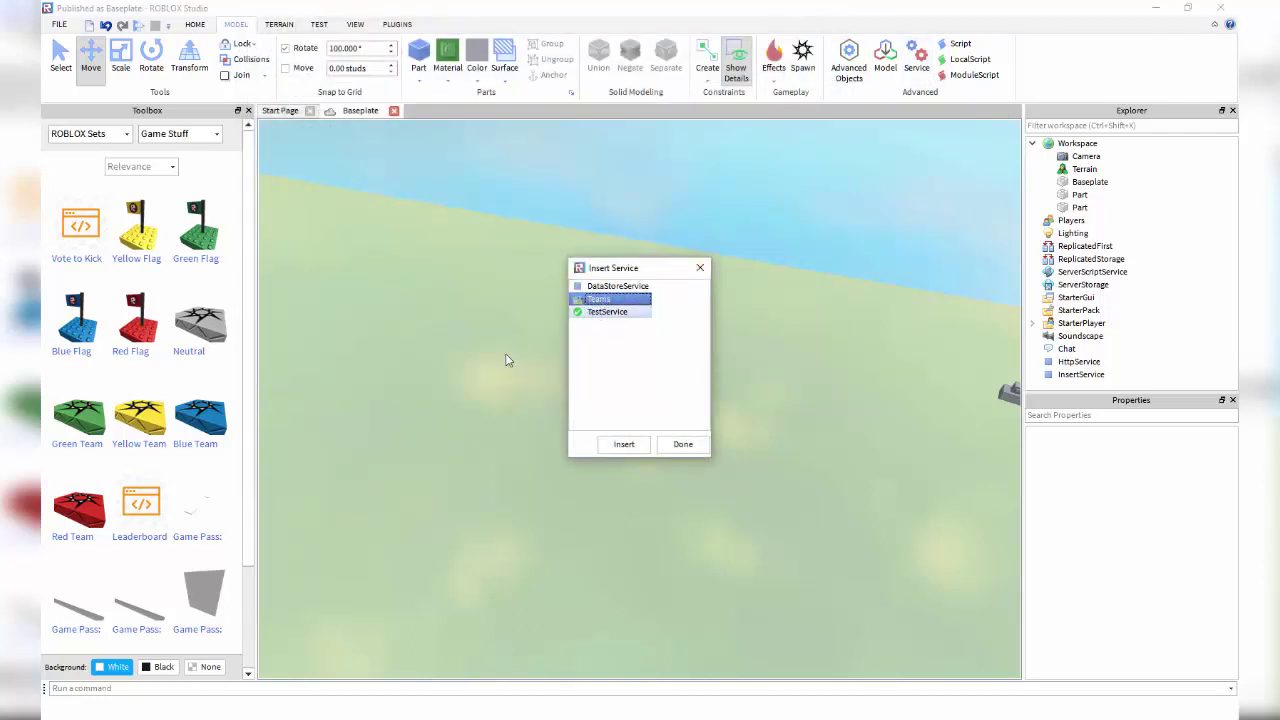
double_click(590, 300)
left_click(1070, 337)
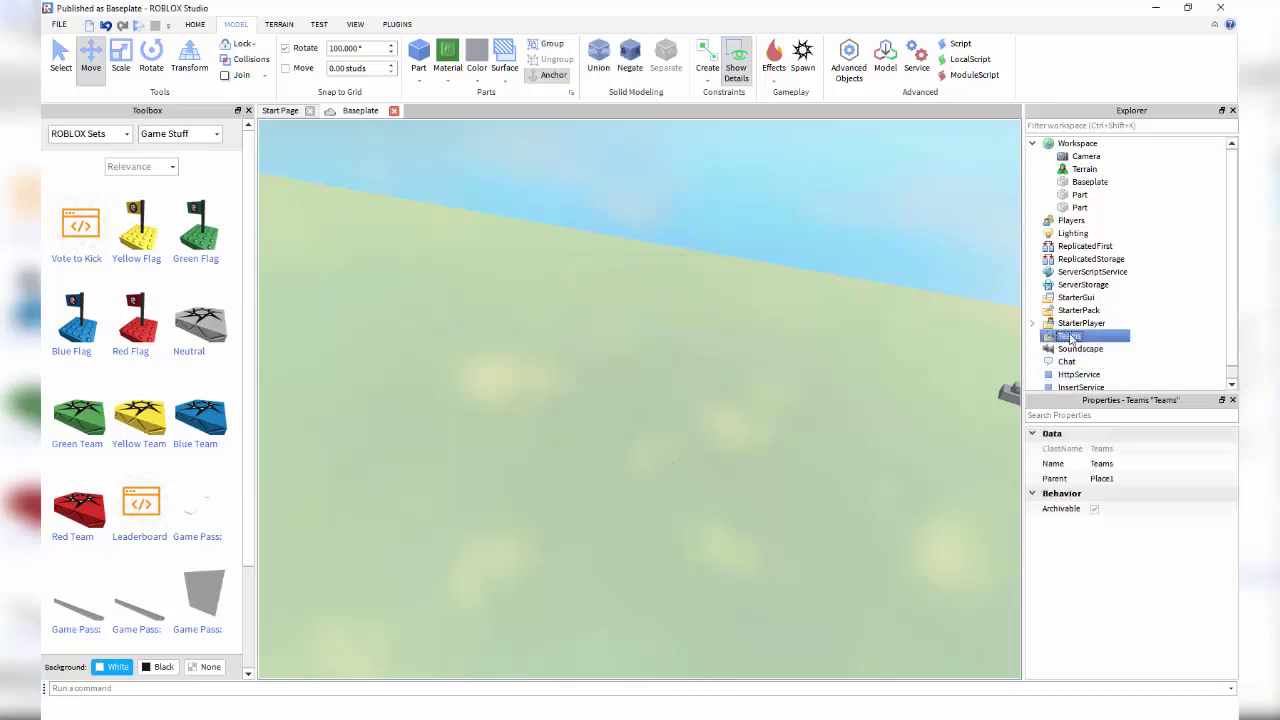
Try to insert a Team object into the Teams service.
right_click(1070, 337)
mouse_move(1106, 571)
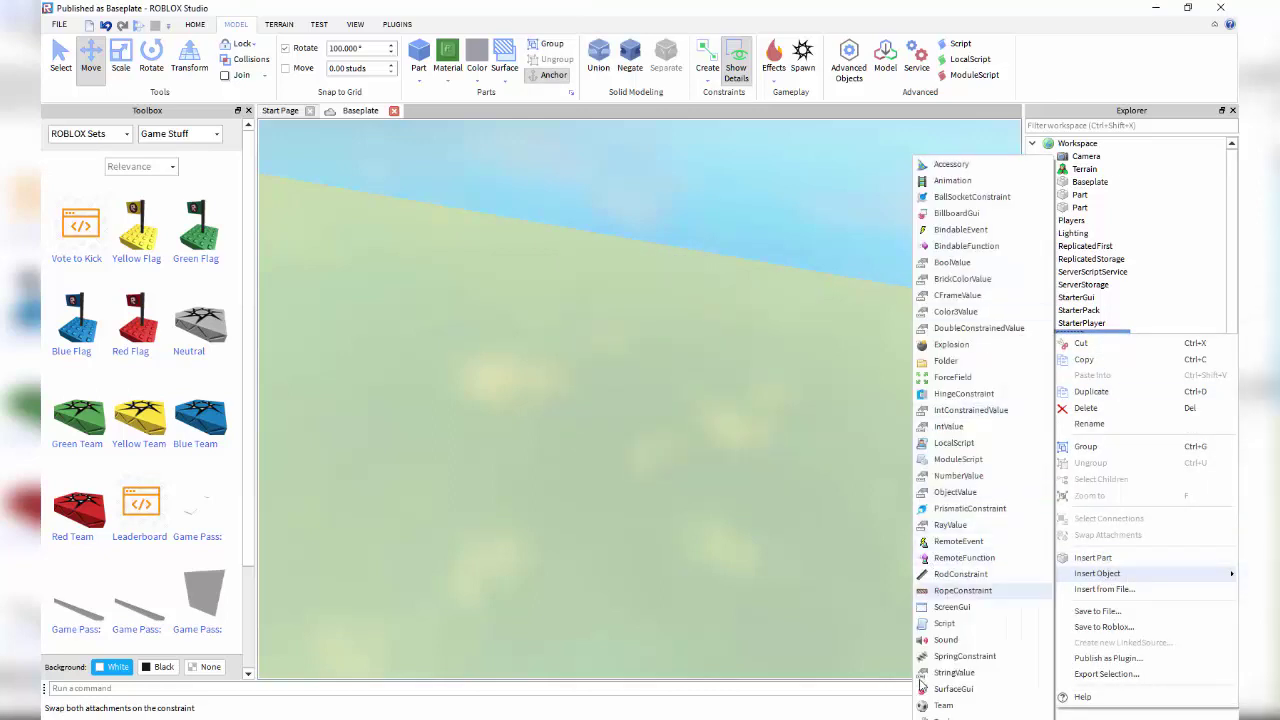
left_click(943, 703)
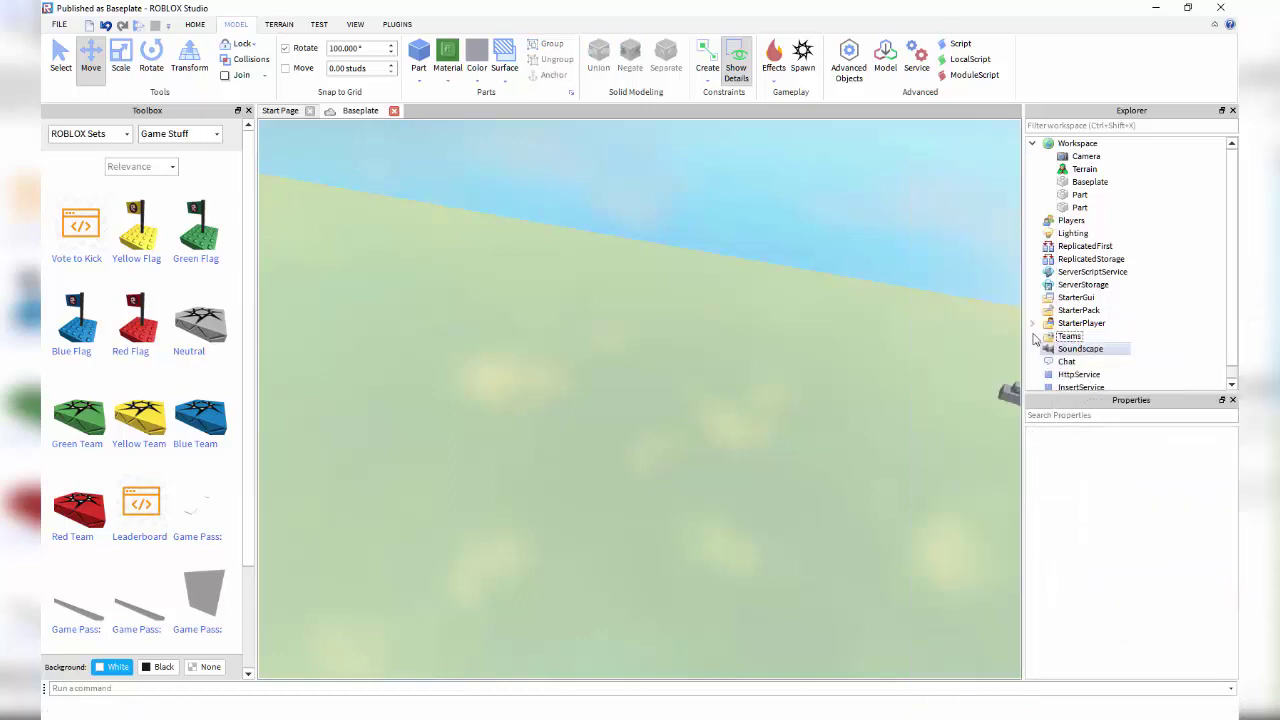
left_click(1066, 337)
left_click(1060, 336, "ctrl")
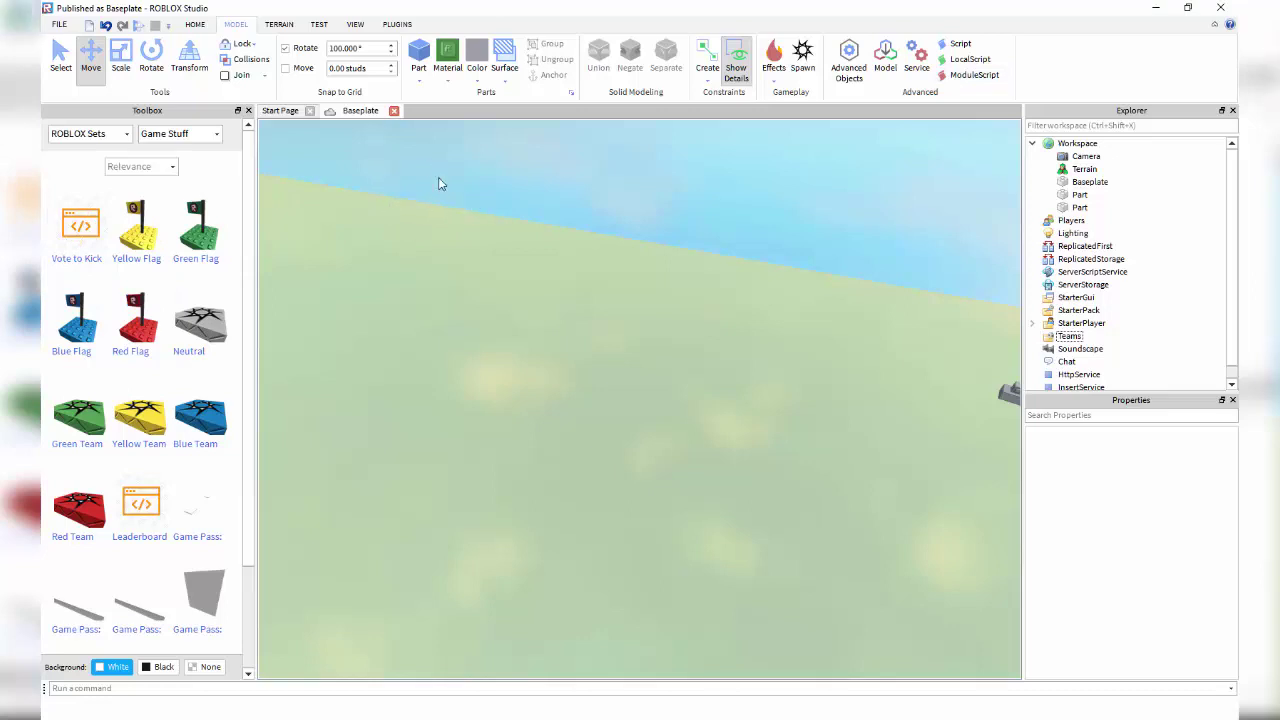
Examine the smooth terrain tools and the simulation options for testing the place, including Play and Run.
left_click(280, 24)
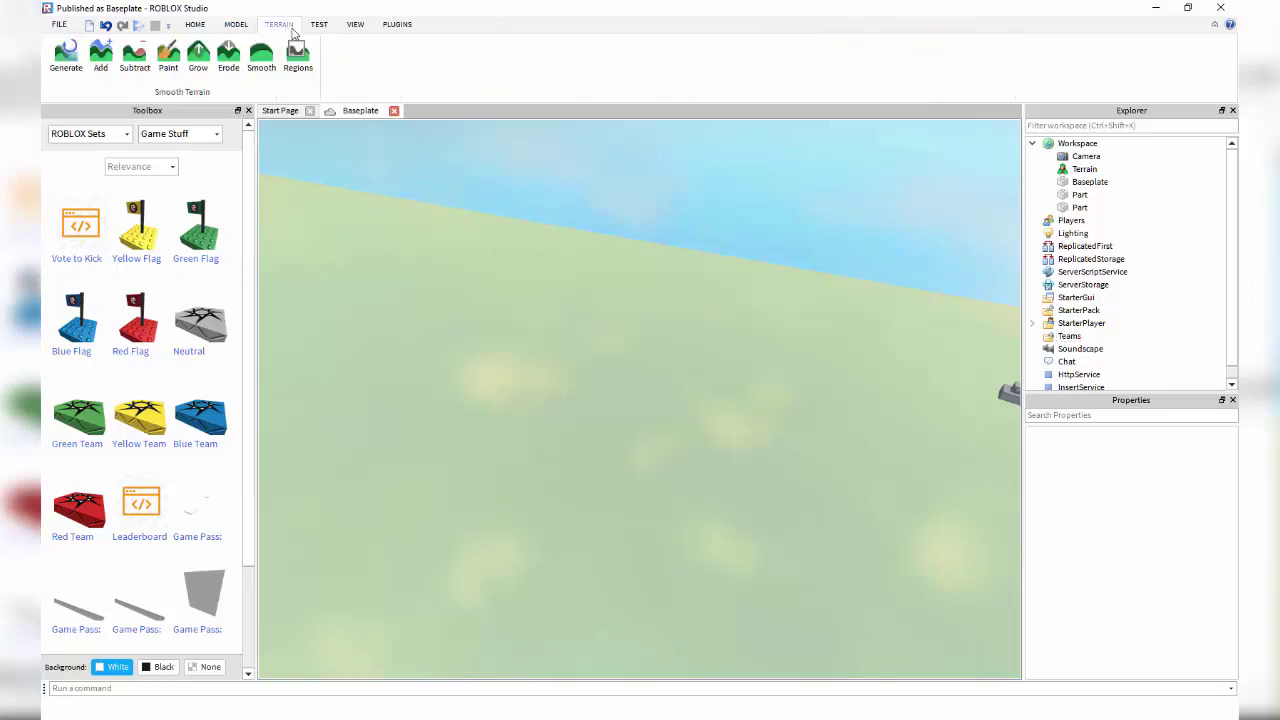
left_click(196, 25)
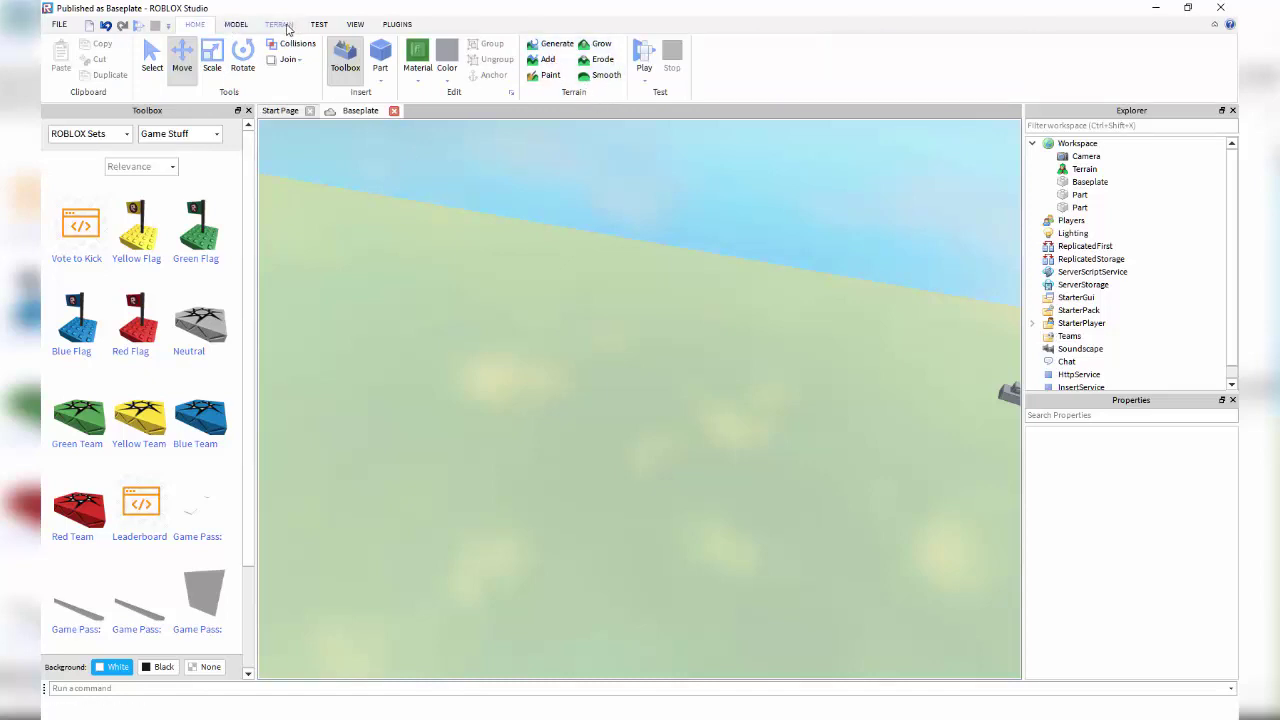
left_click(279, 24)
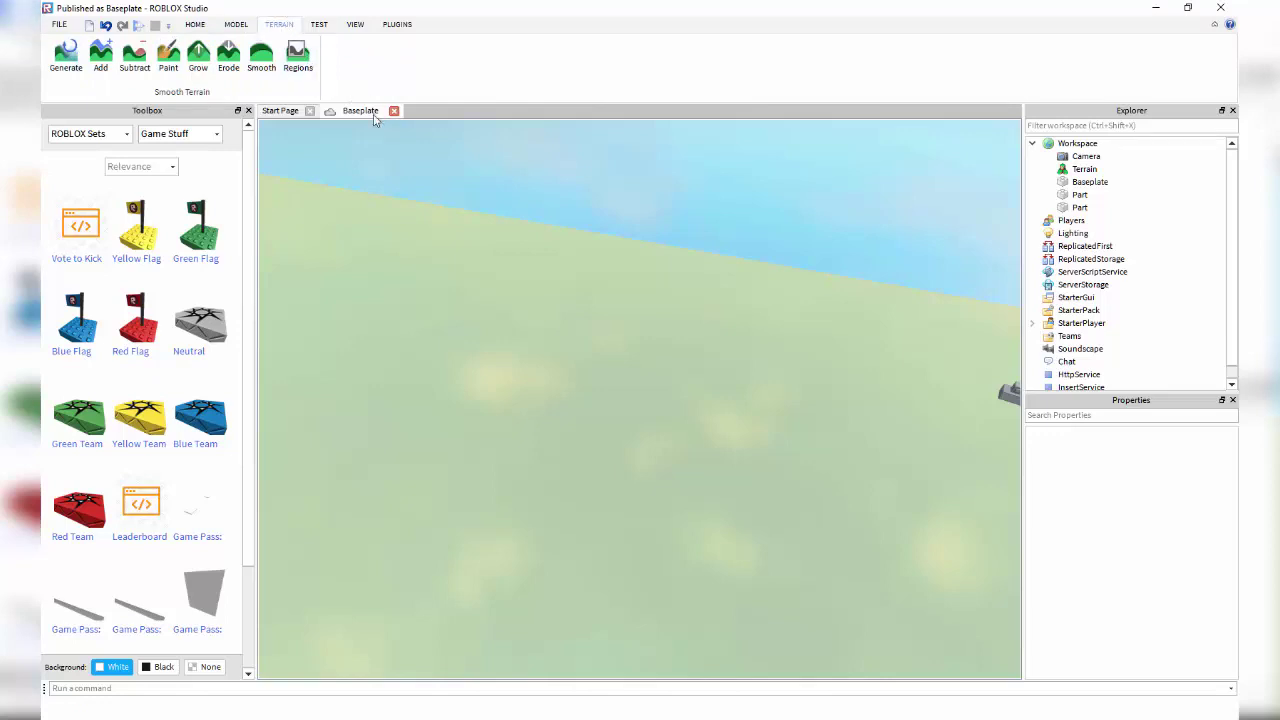
left_click(318, 24)
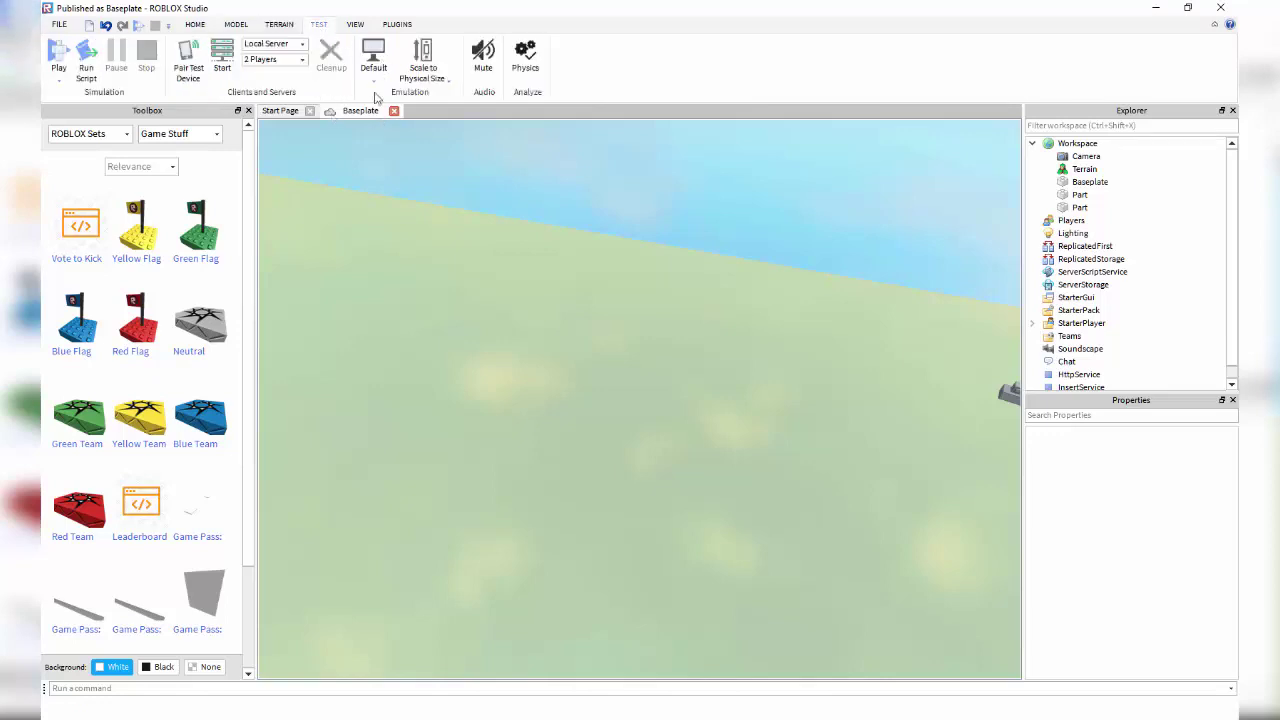
left_click(59, 80)
left_click(59, 80)
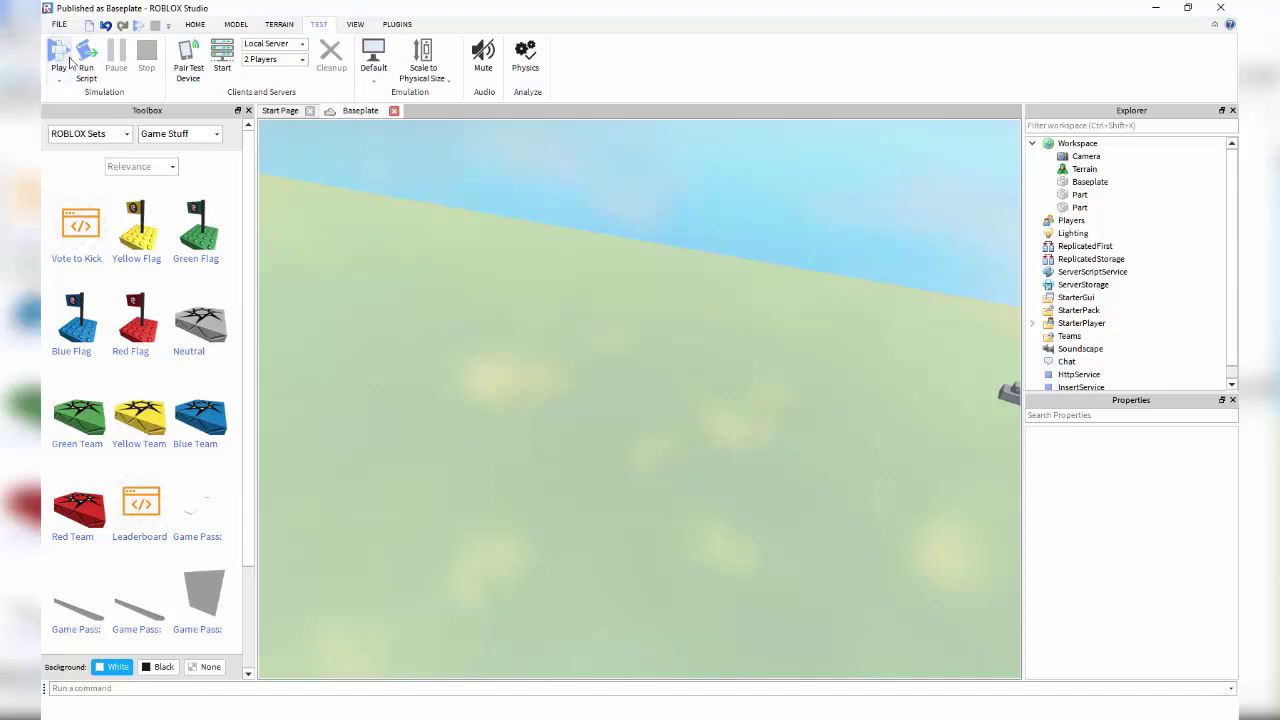
left_click(59, 80)
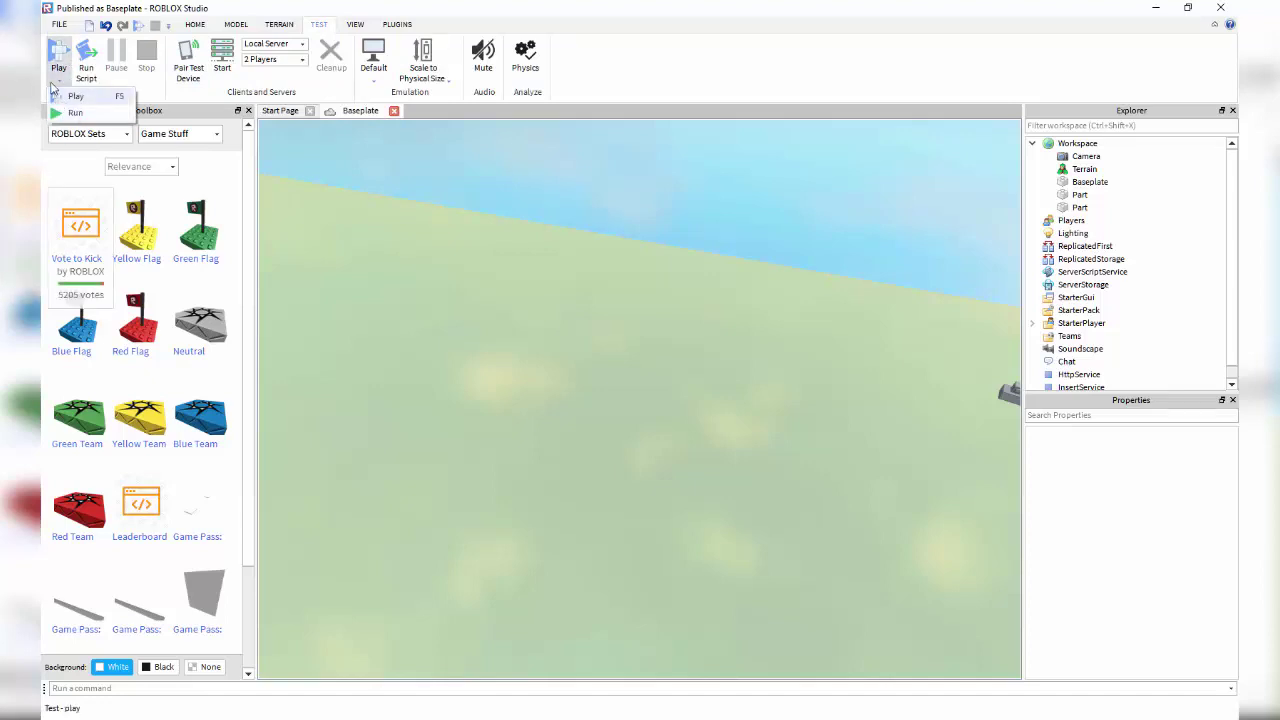
left_click(72, 112)
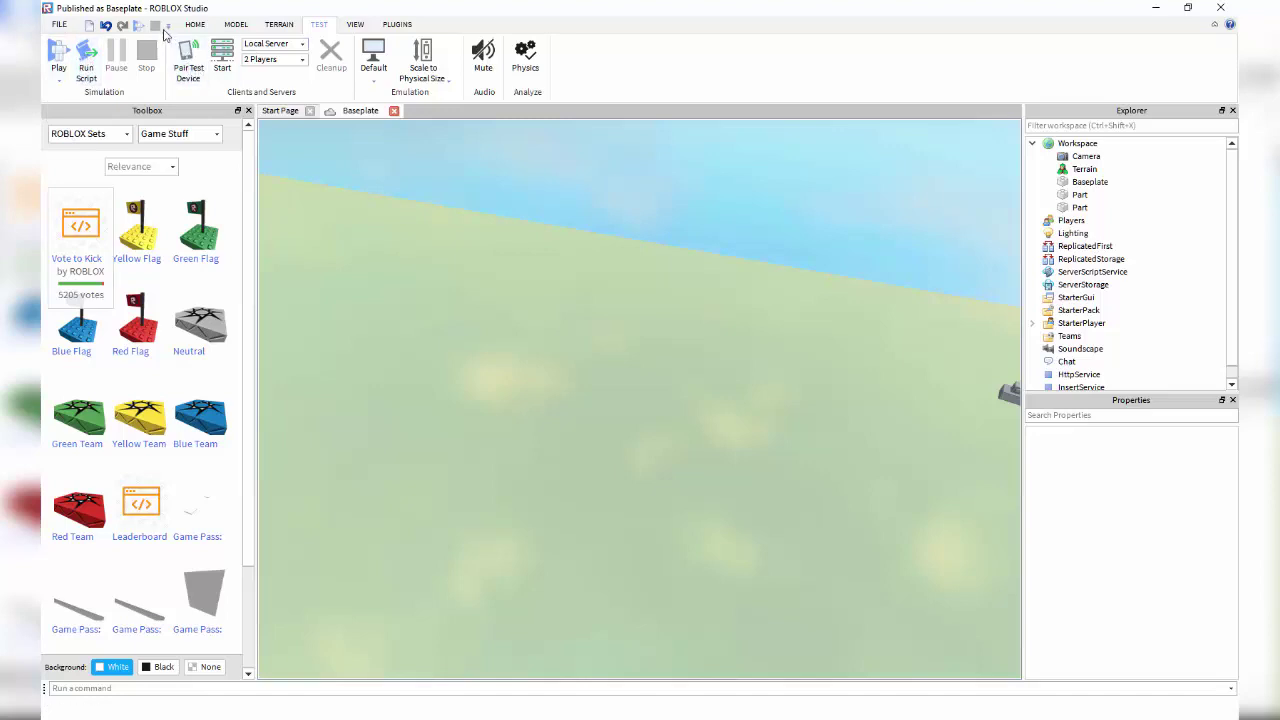
Examine the server, device emulation and scaling options for testing, and briefly show the Physics Analyzer.
left_click(282, 60)
left_click(283, 70)
left_click(372, 78)
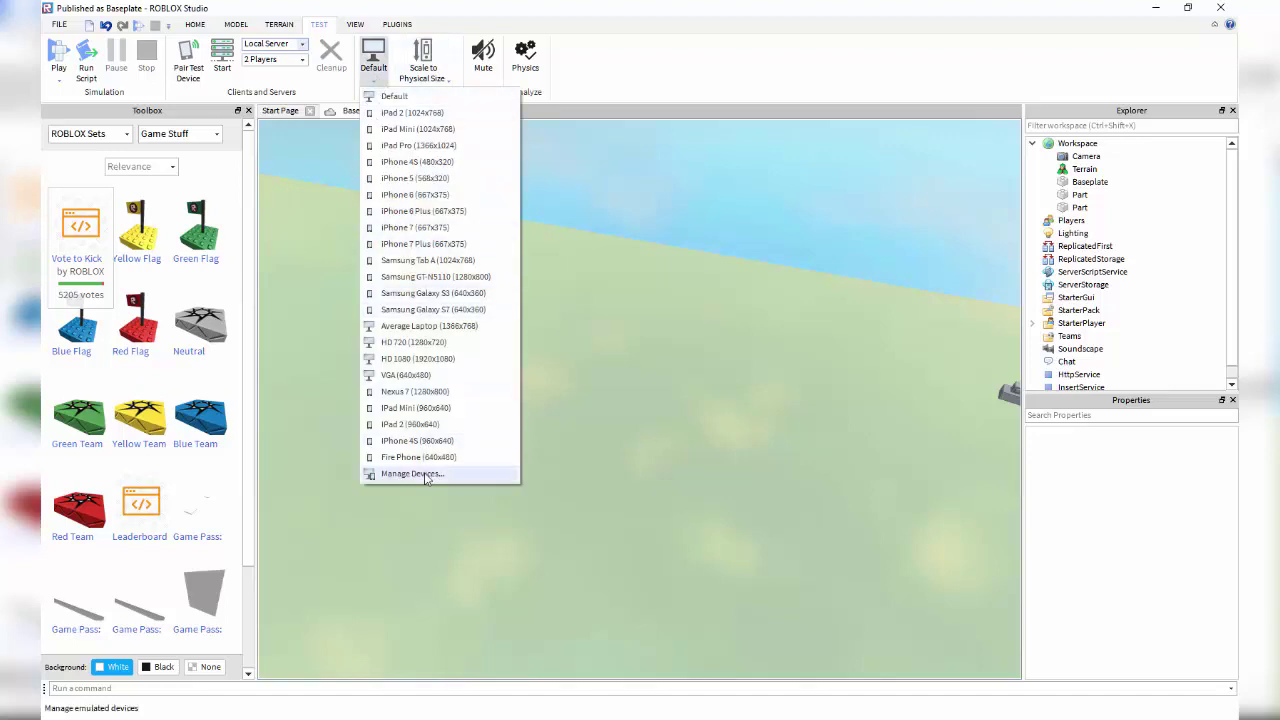
left_click(684, 82)
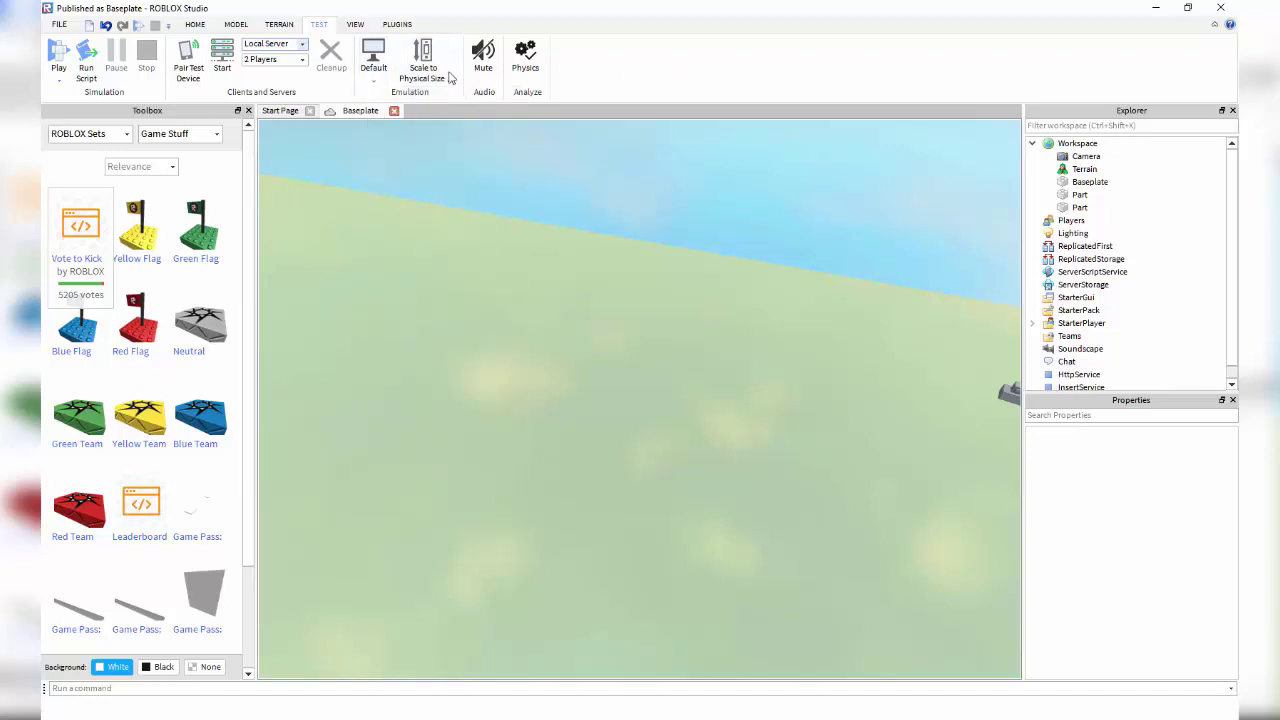
left_click(428, 80)
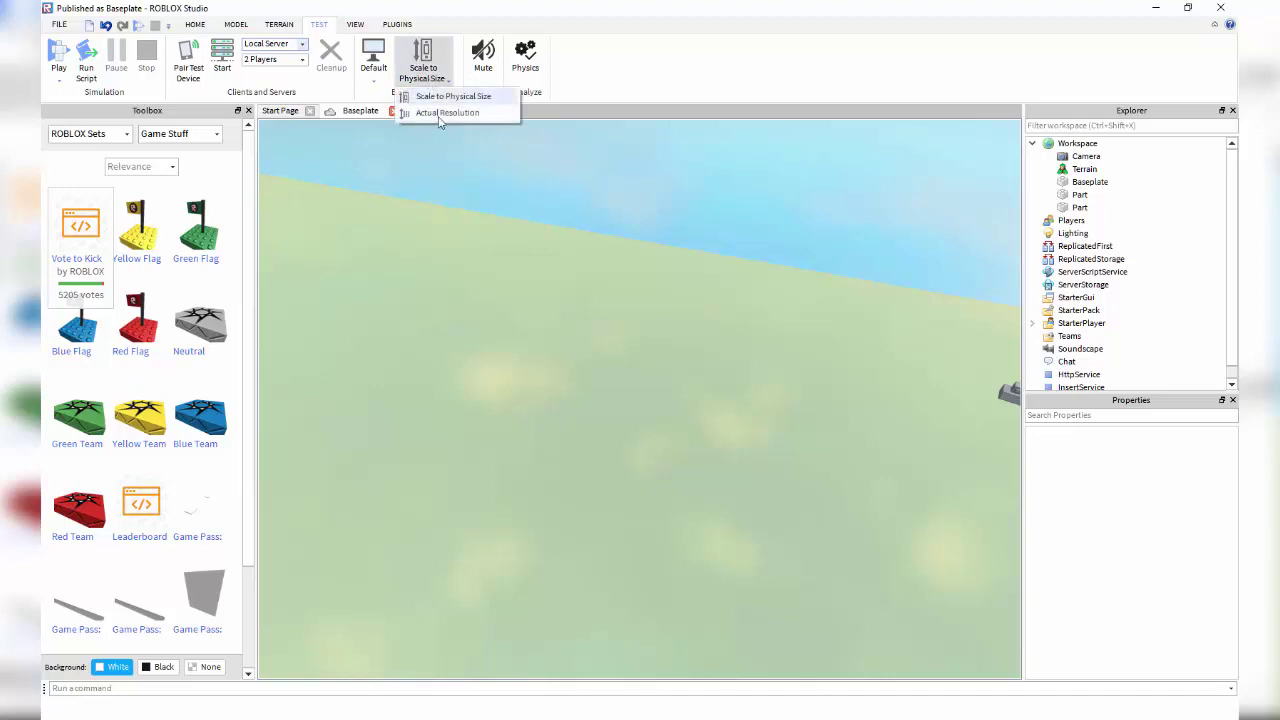
left_click(380, 76)
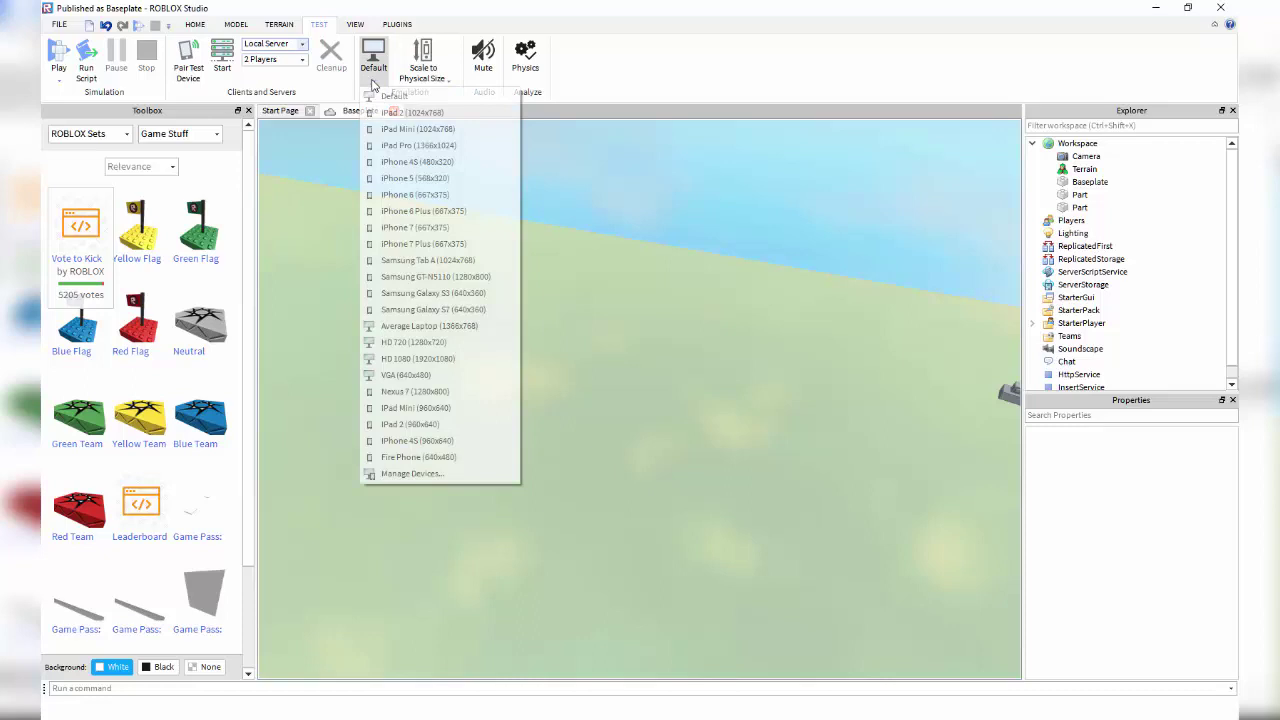
left_click(690, 64)
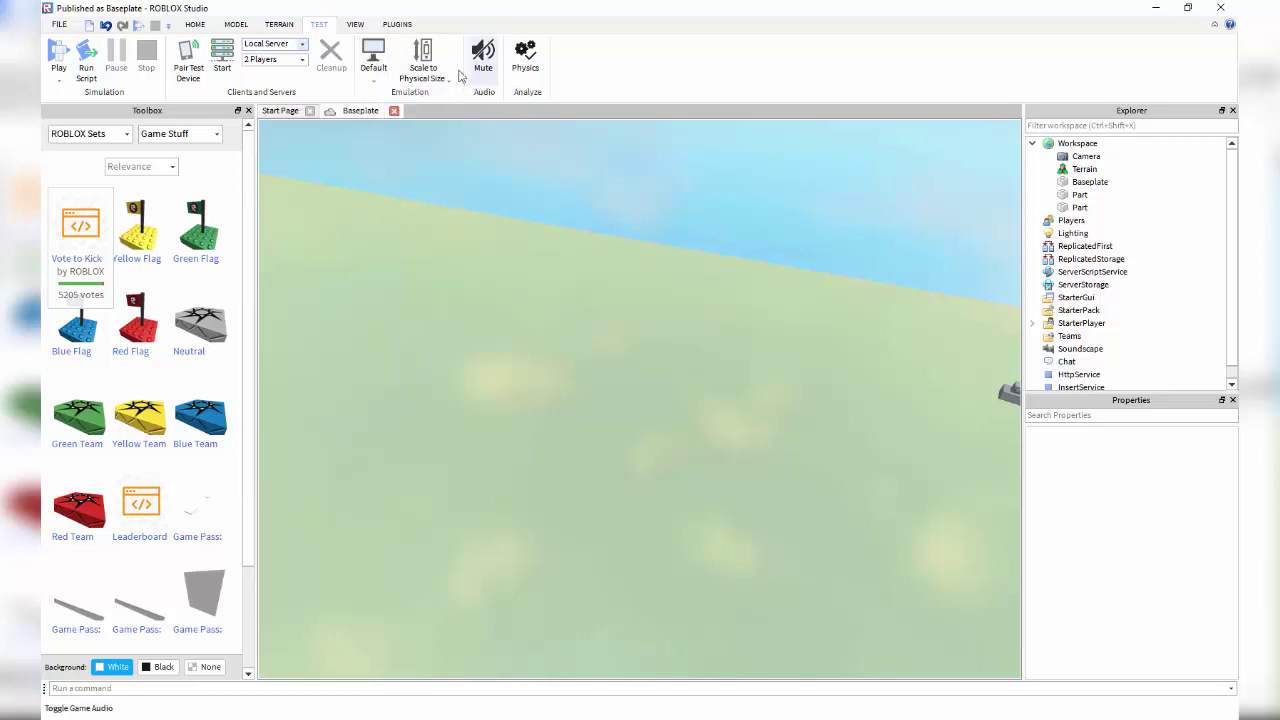
left_click(527, 68)
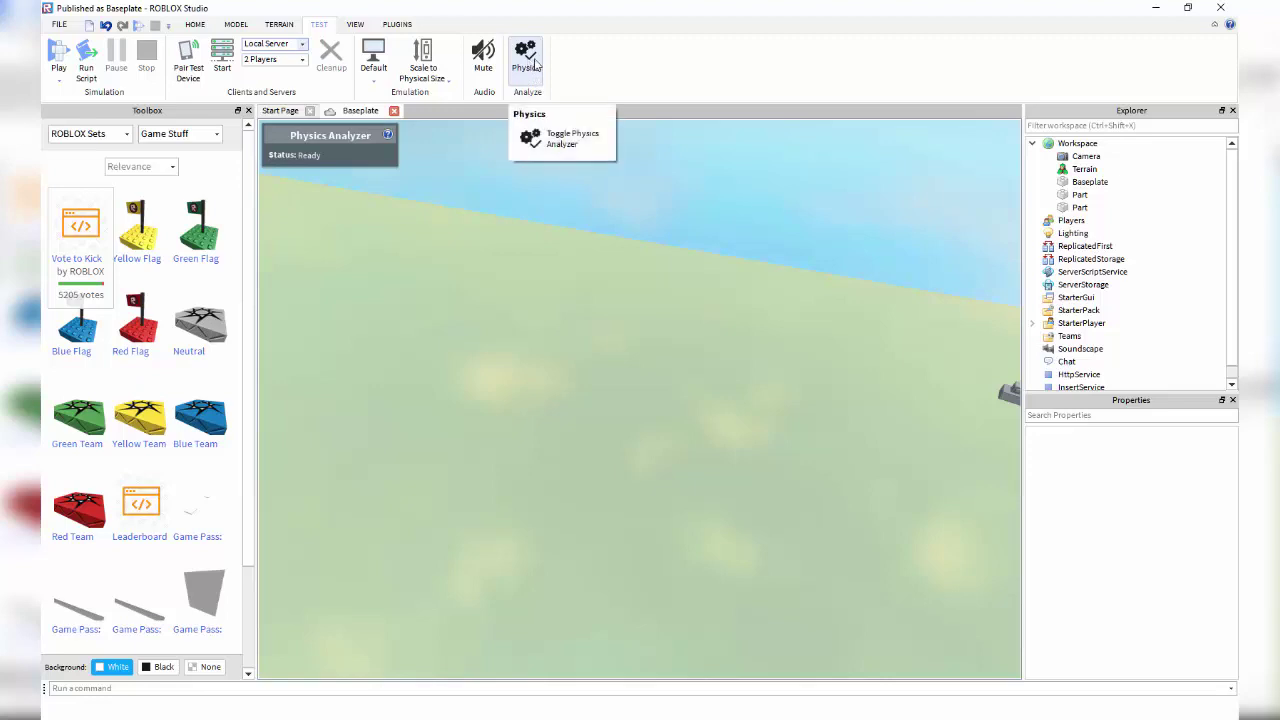
left_click(533, 64)
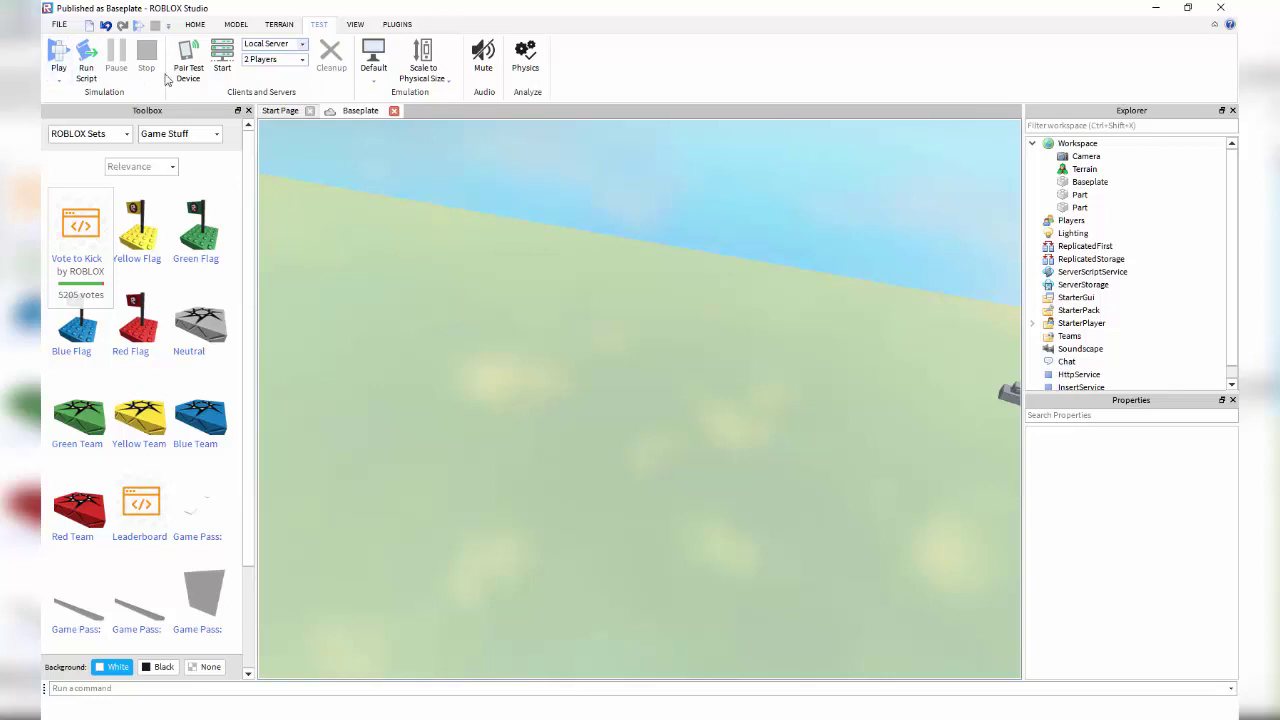
Hide and restore the Toolbox, Explorer and Properties windows one after another.
left_click(355, 24)
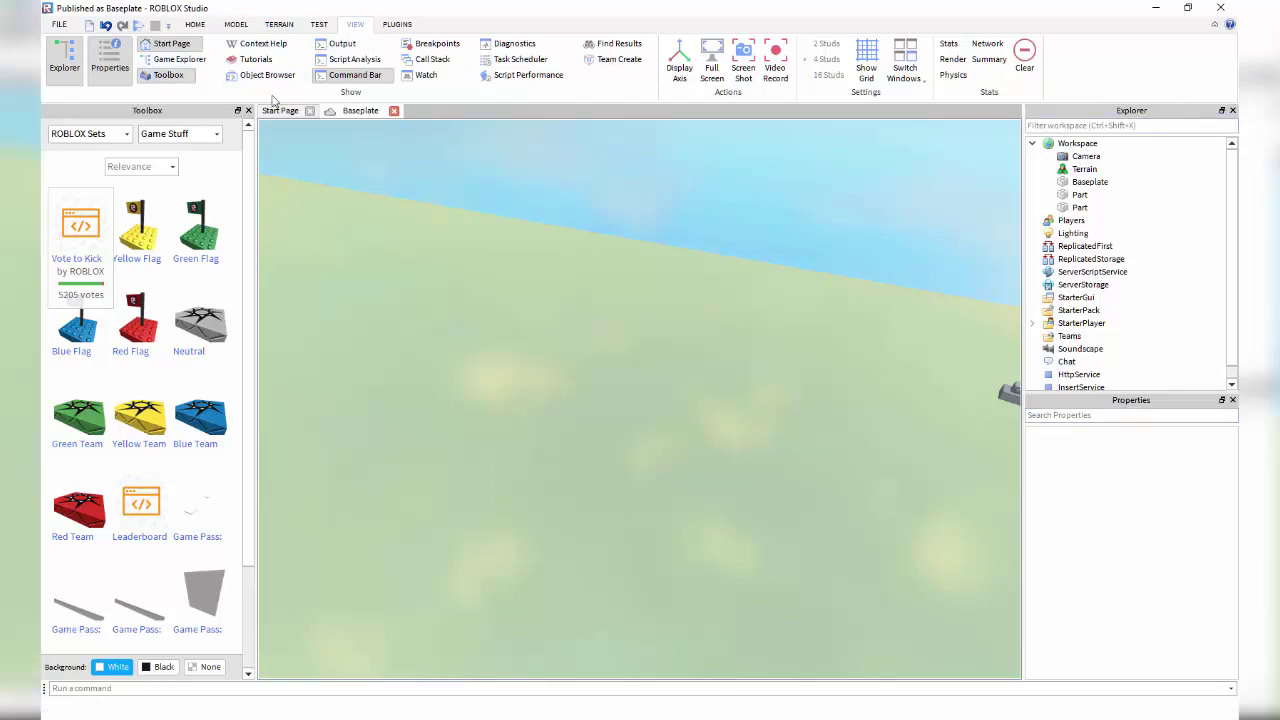
left_click(156, 76)
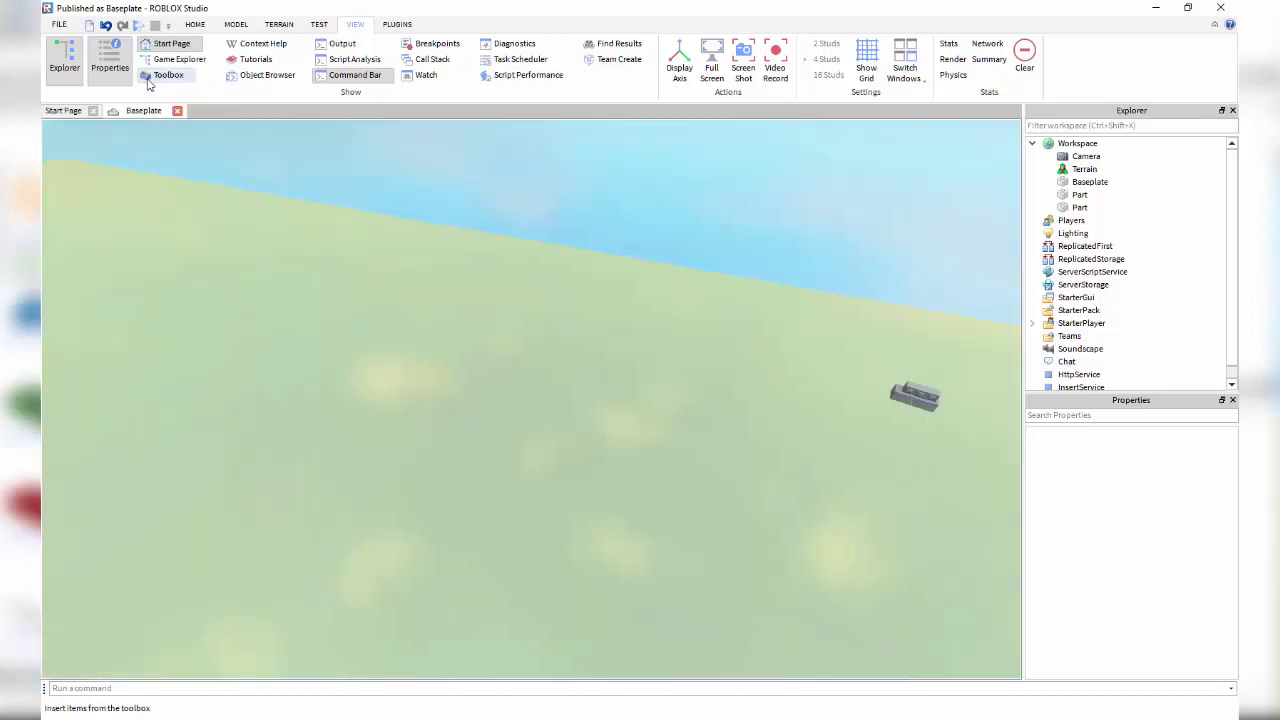
left_click(150, 78)
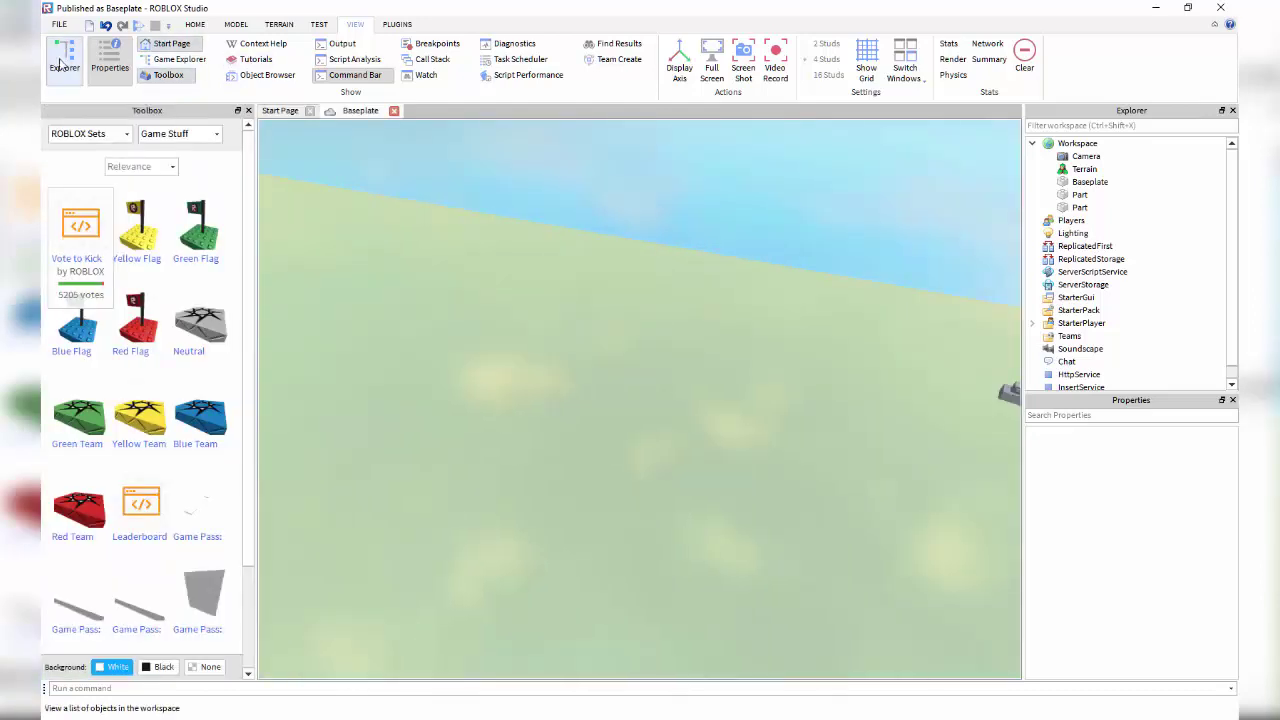
left_click(58, 66)
left_click(58, 66)
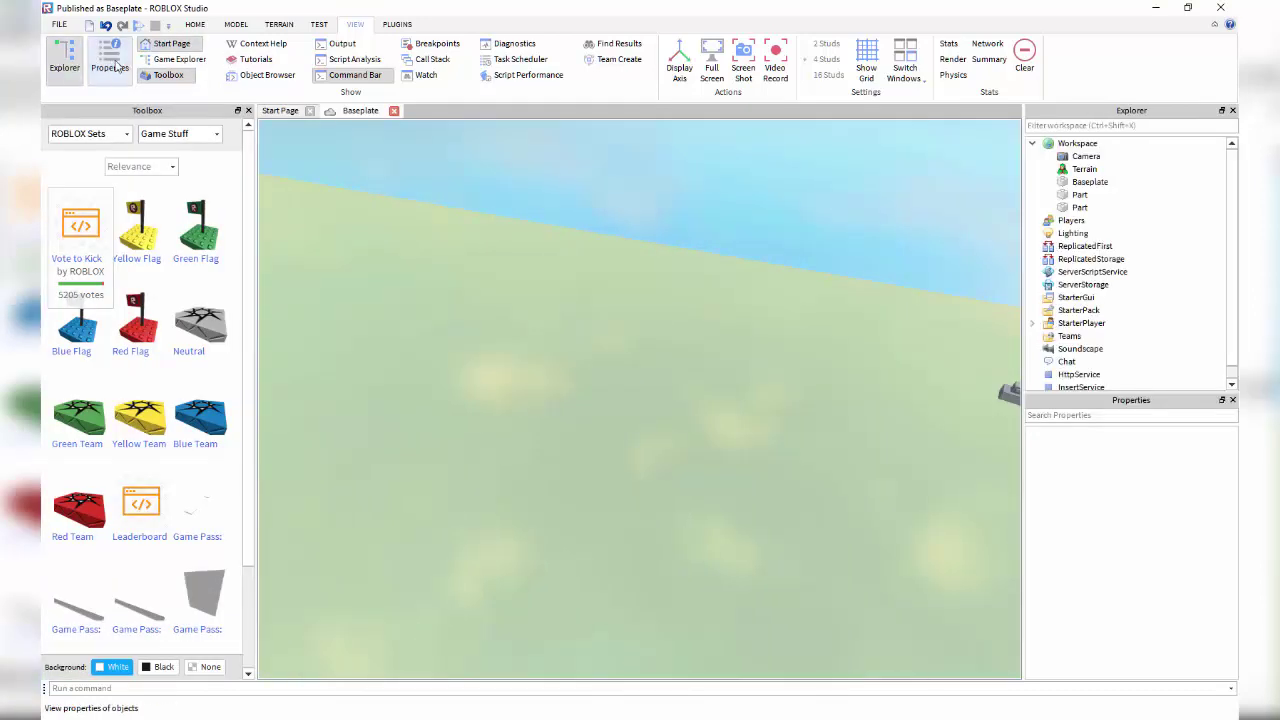
left_click(112, 64)
left_click(112, 64)
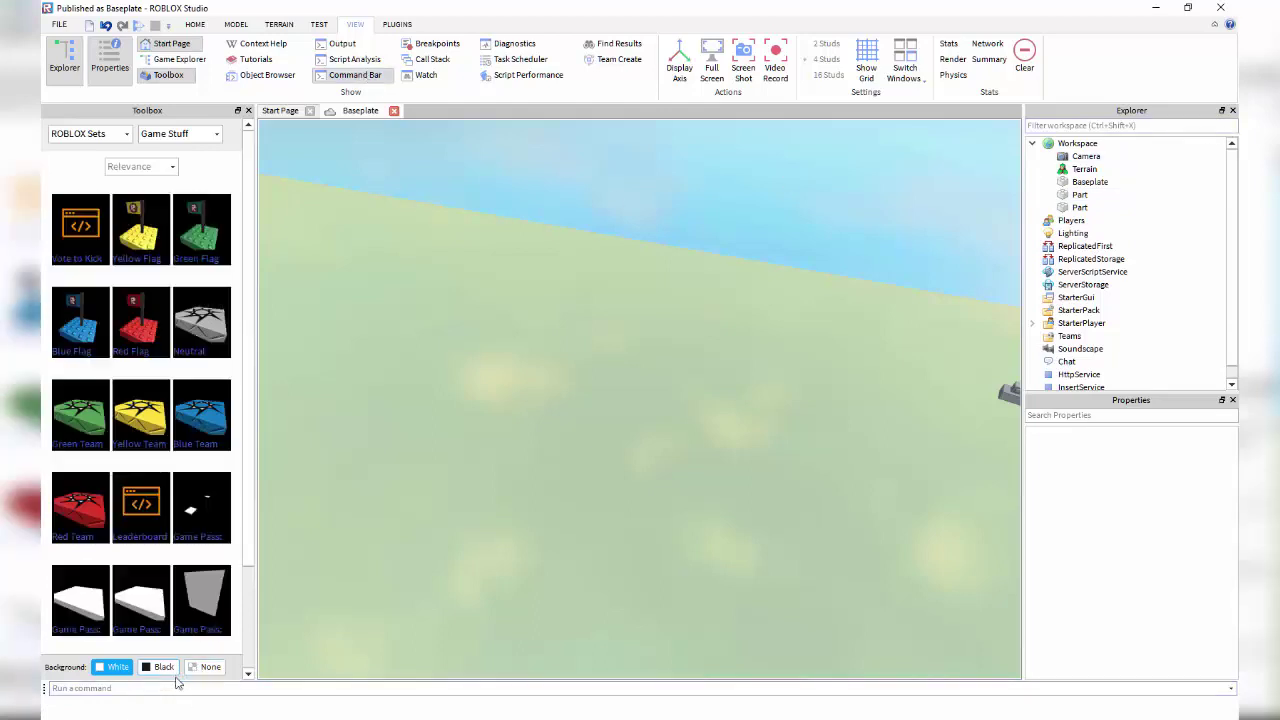
Select the baseplate and turn on the world-aligned coordinate axis display in the viewport.
left_click(560, 310)
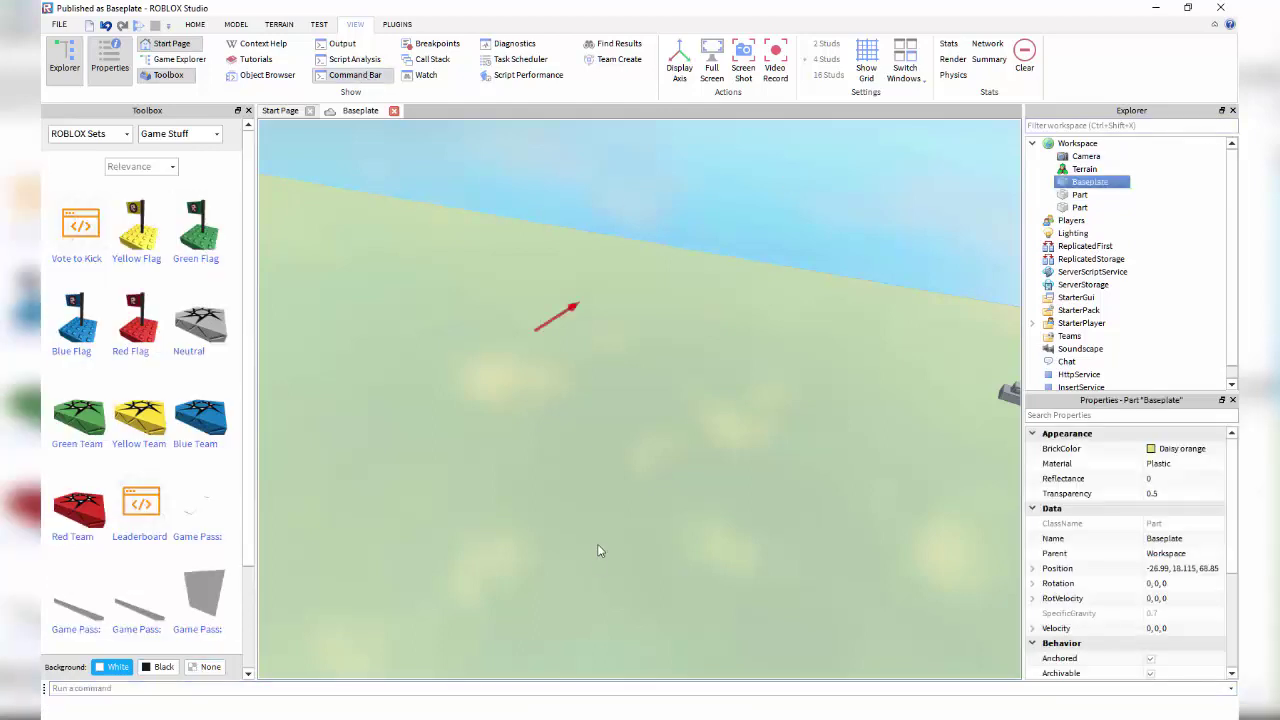
left_click(726, 229)
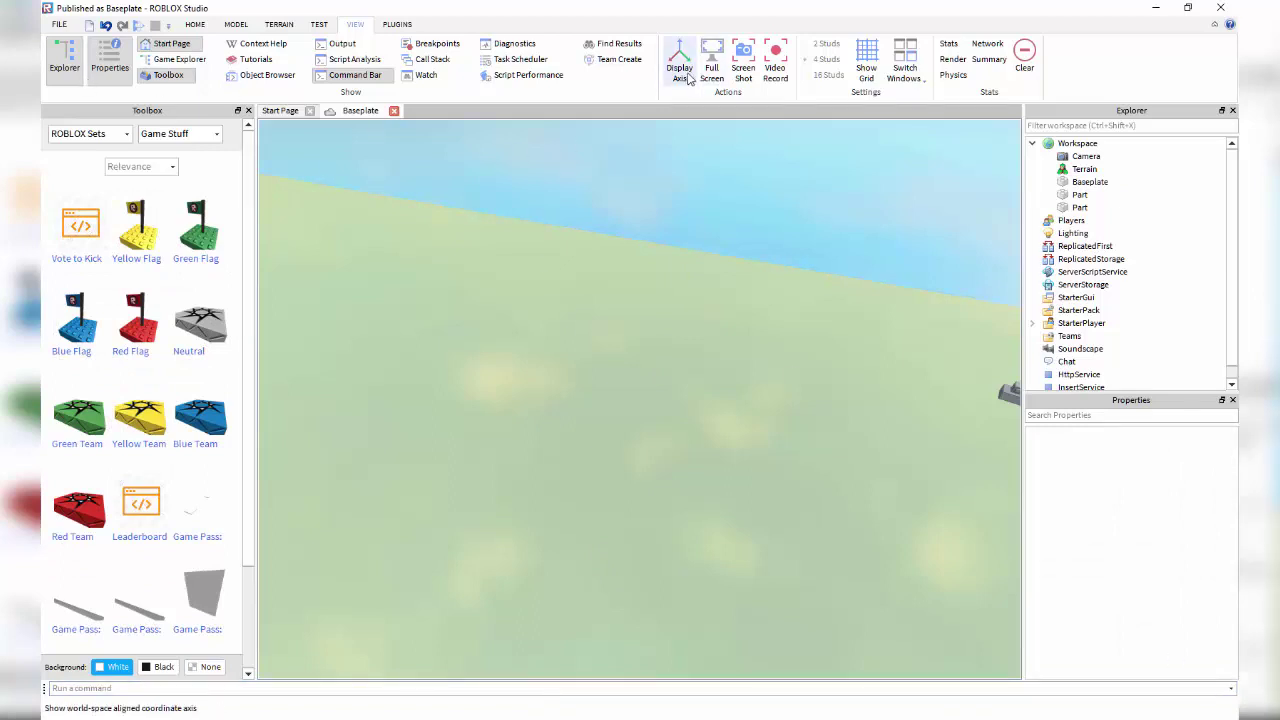
left_click(497, 288)
scroll(517, 281, "down", 3)
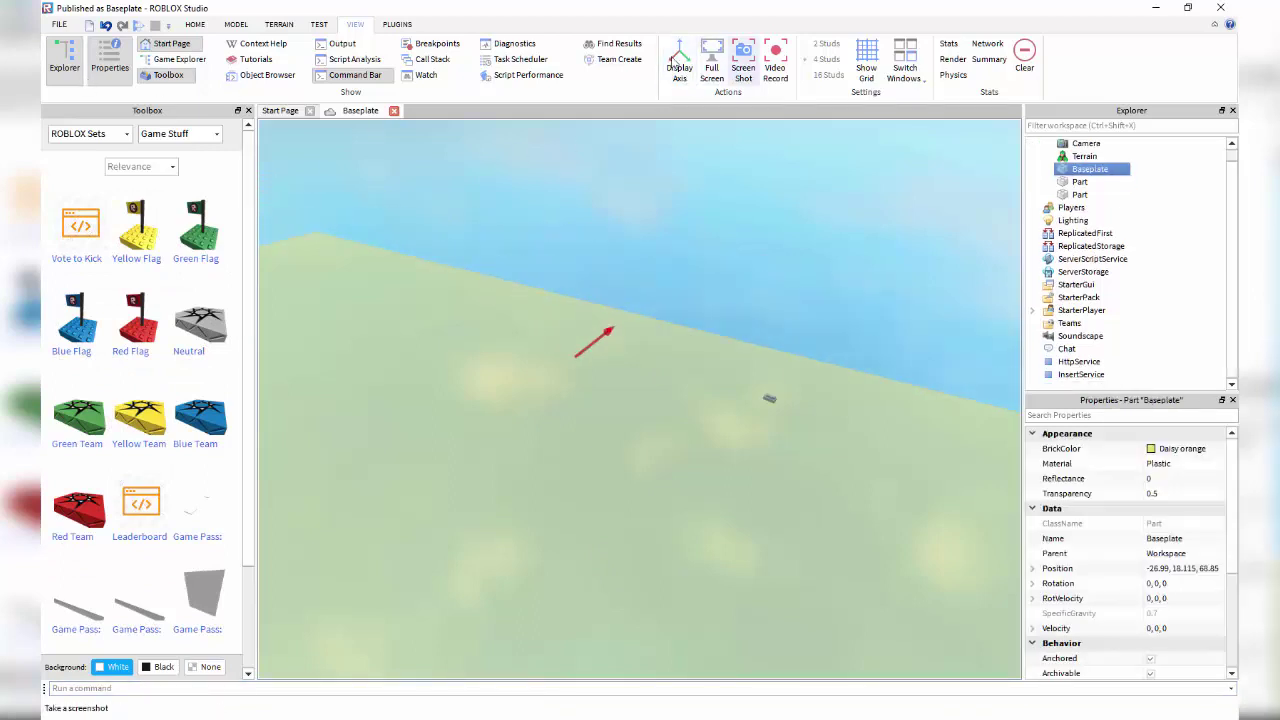
left_click(676, 77)
right_click_drag(560, 497, 534, 592)
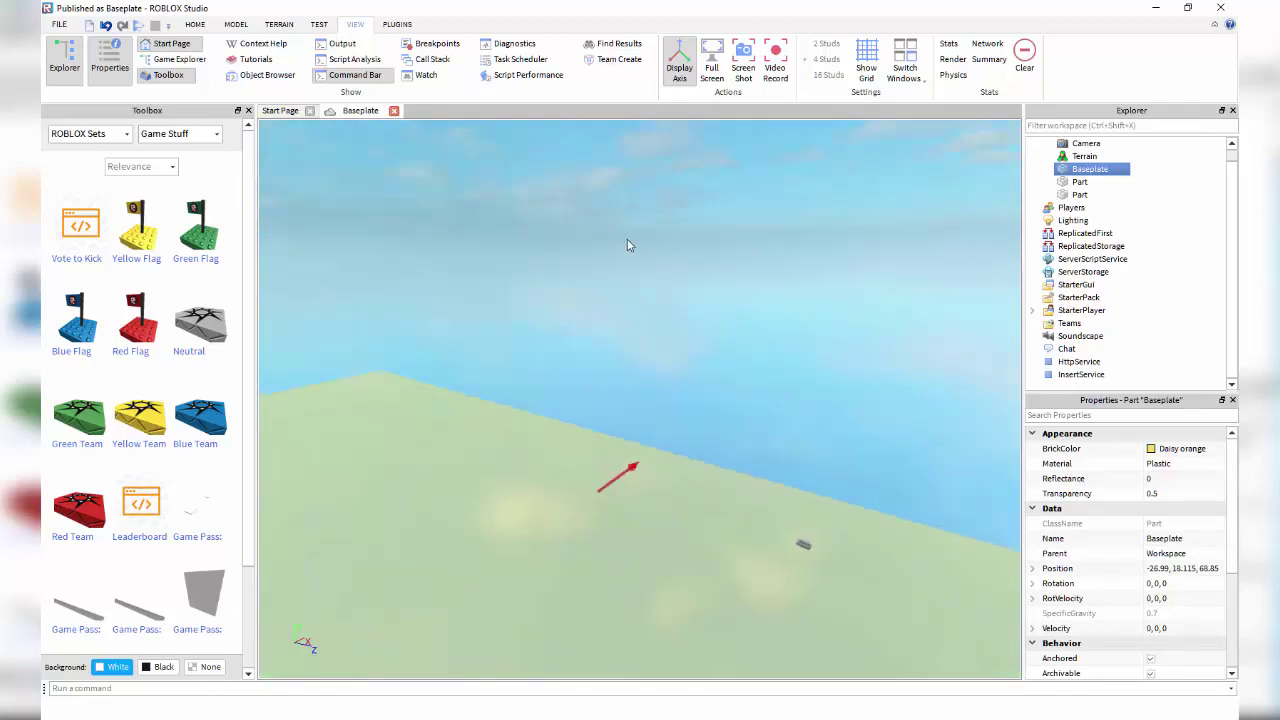
Try full-screen mode and the 3D grid overlay, switching each one off again.
left_click(712, 72)
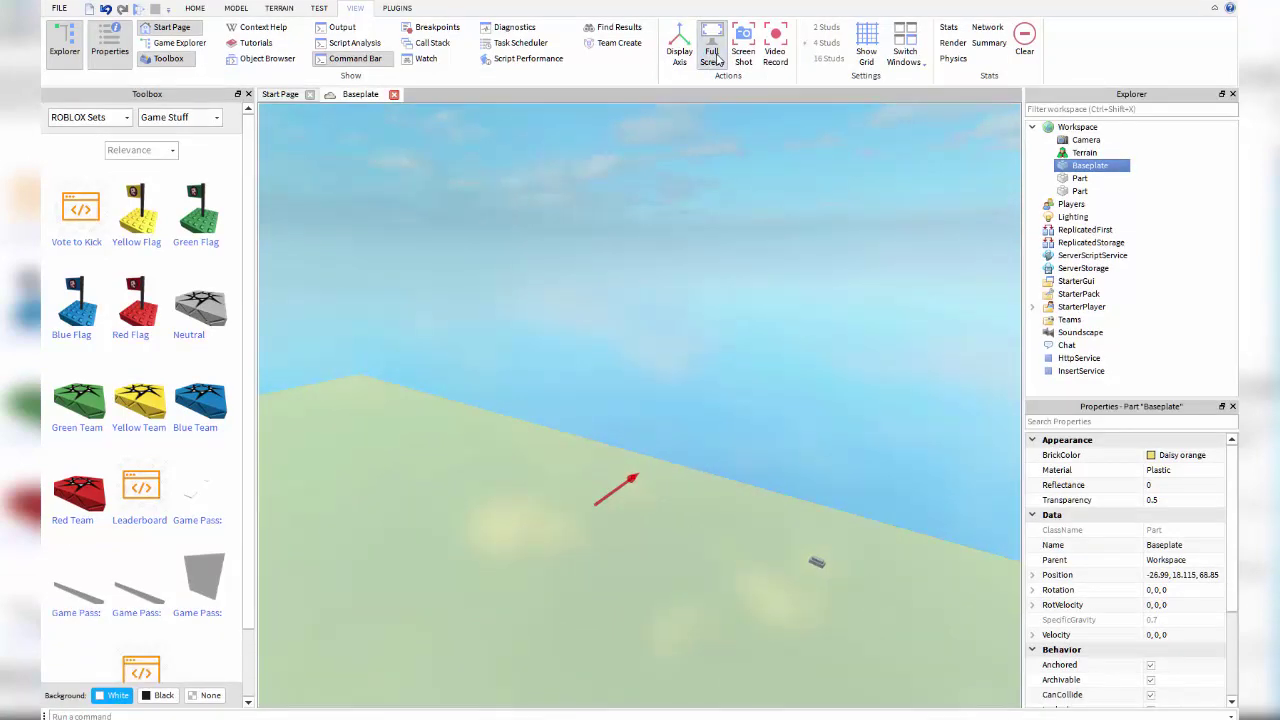
left_click(712, 56)
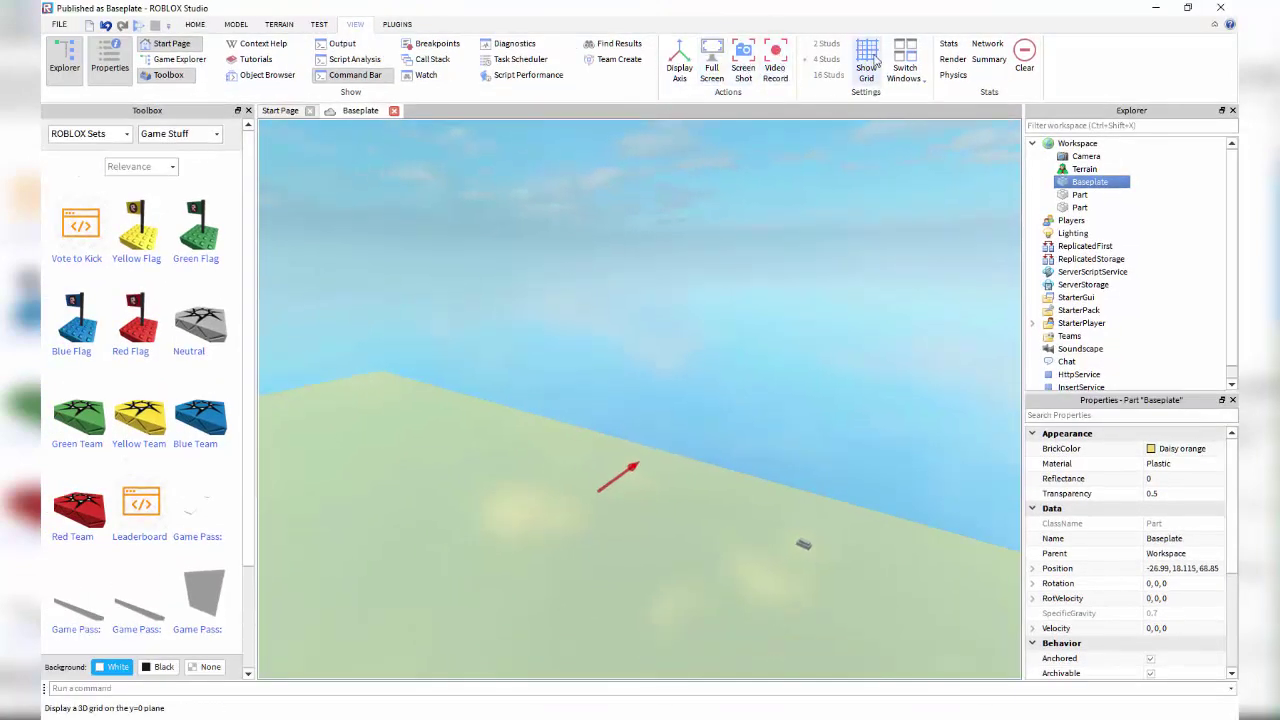
left_click(866, 62)
mouse_move(826, 191)
right_mouse_down()
mouse_move(837, 309)
mouse_move(849, 297)
mouse_move(843, 186)
mouse_move(792, 220)
mouse_move(830, 180)
right_mouse_up()
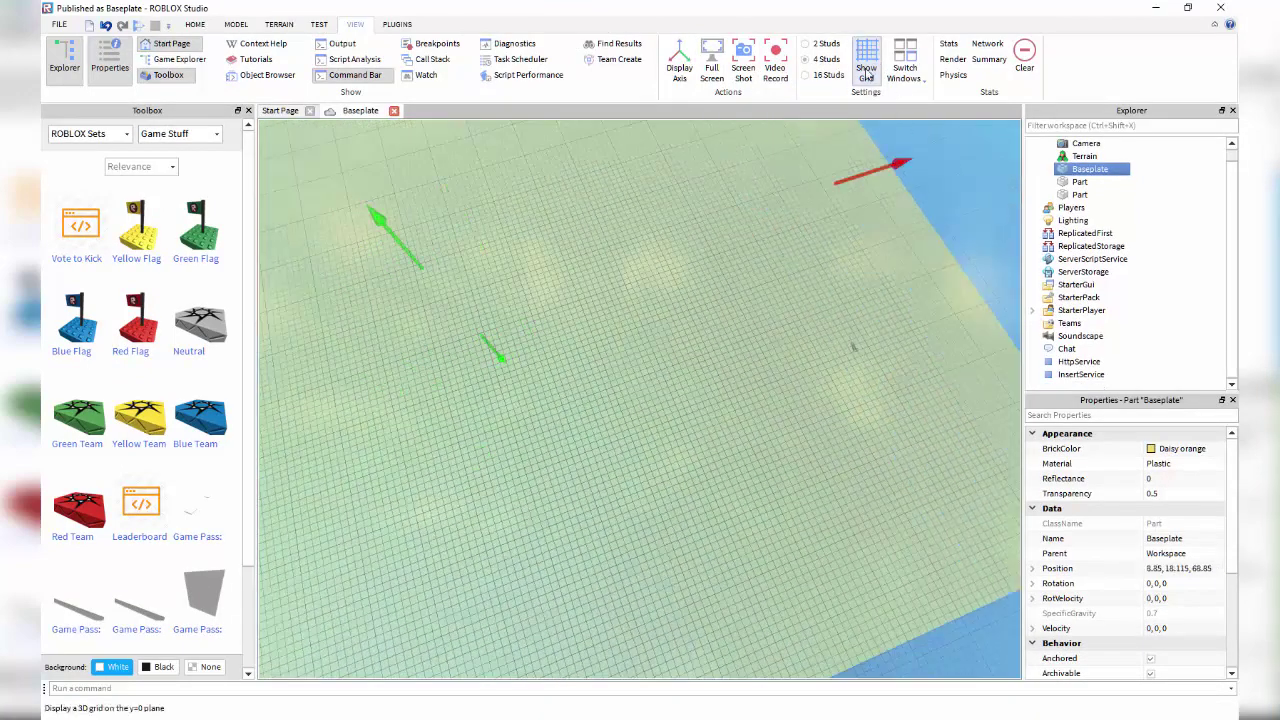
left_click(868, 66)
Switch between the Start Page and Baseplate windows, ending on Baseplate, and toggle the render statistics on and off.
left_click(904, 80)
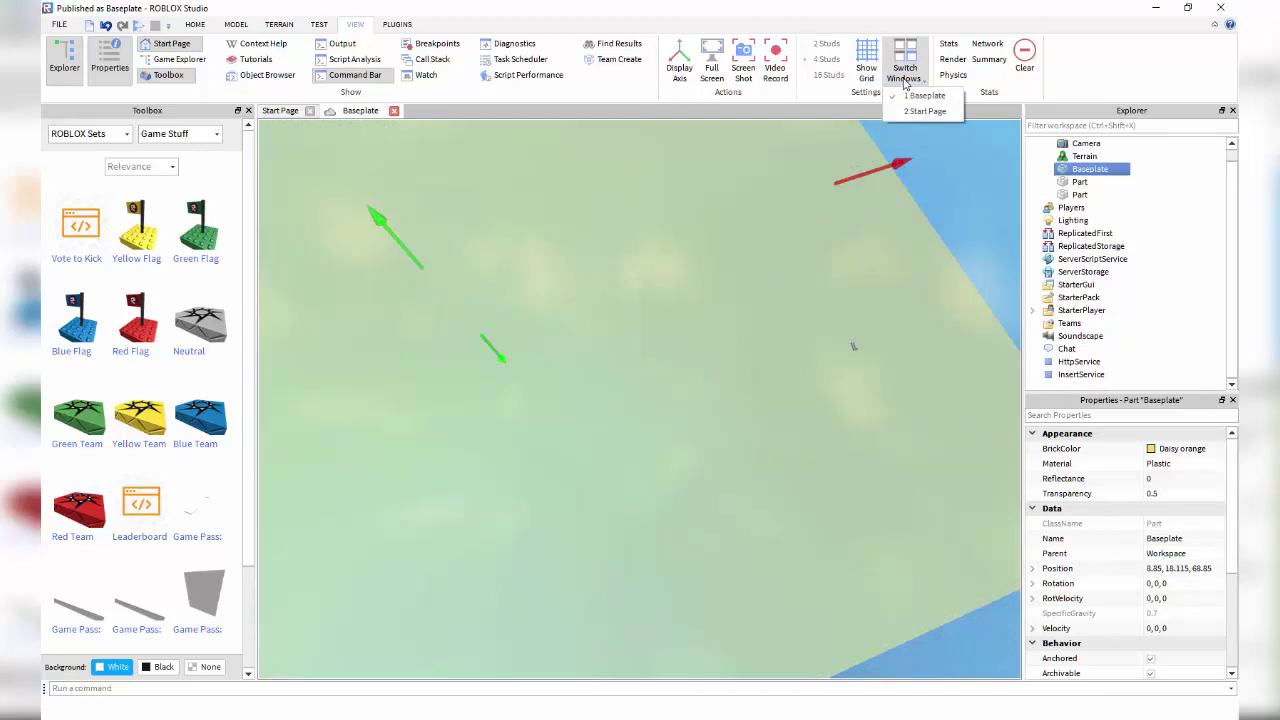
left_click(905, 80)
left_click(905, 80)
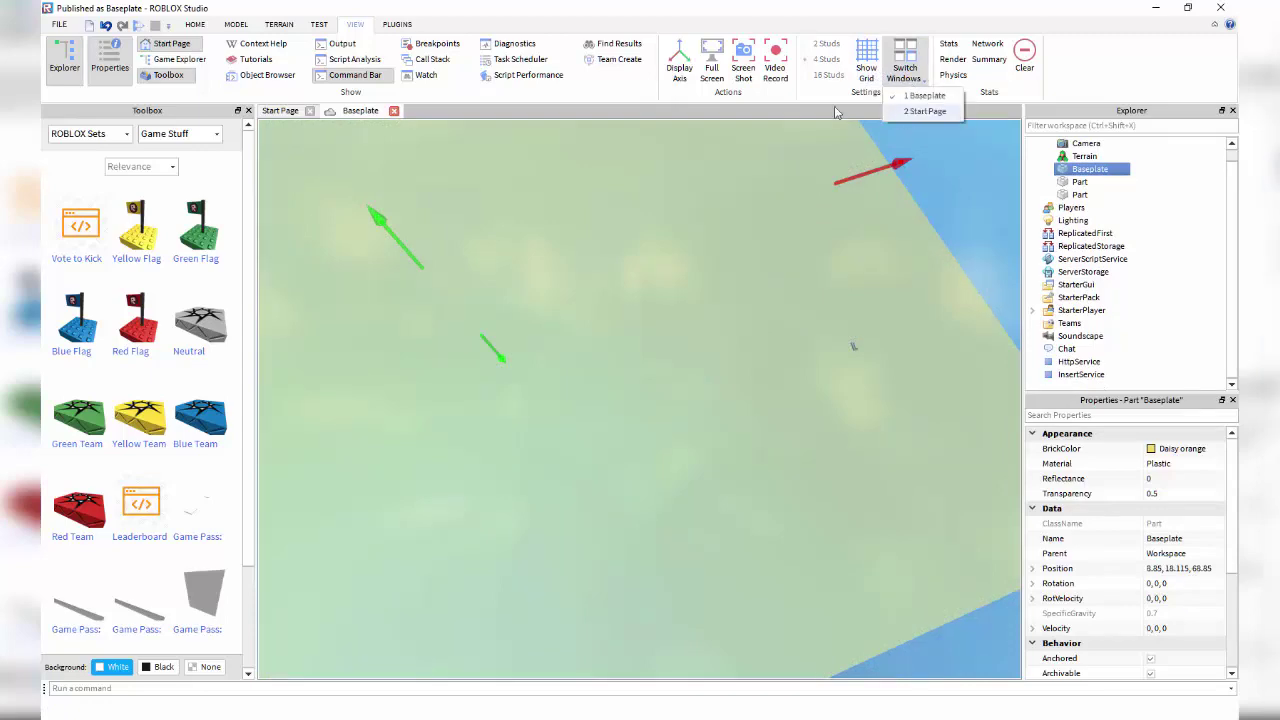
left_click(912, 112)
left_click(908, 80)
left_click(920, 97)
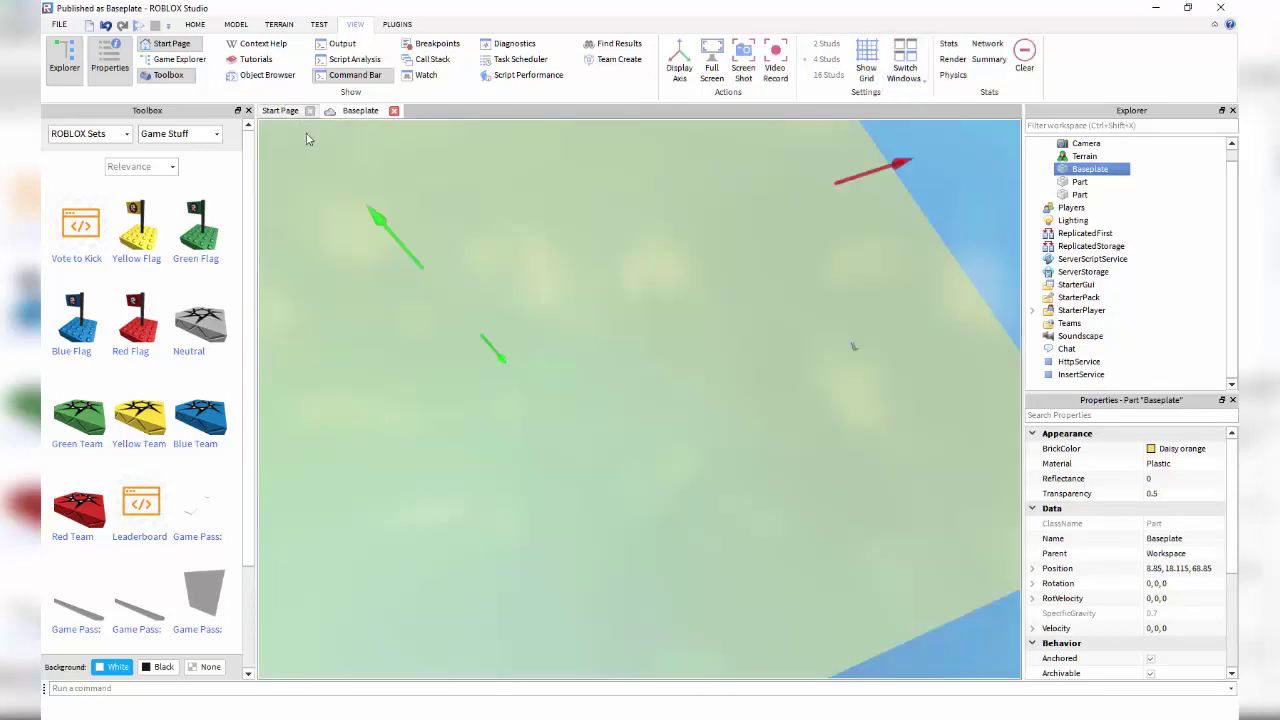
left_click(279, 111)
left_click(360, 111)
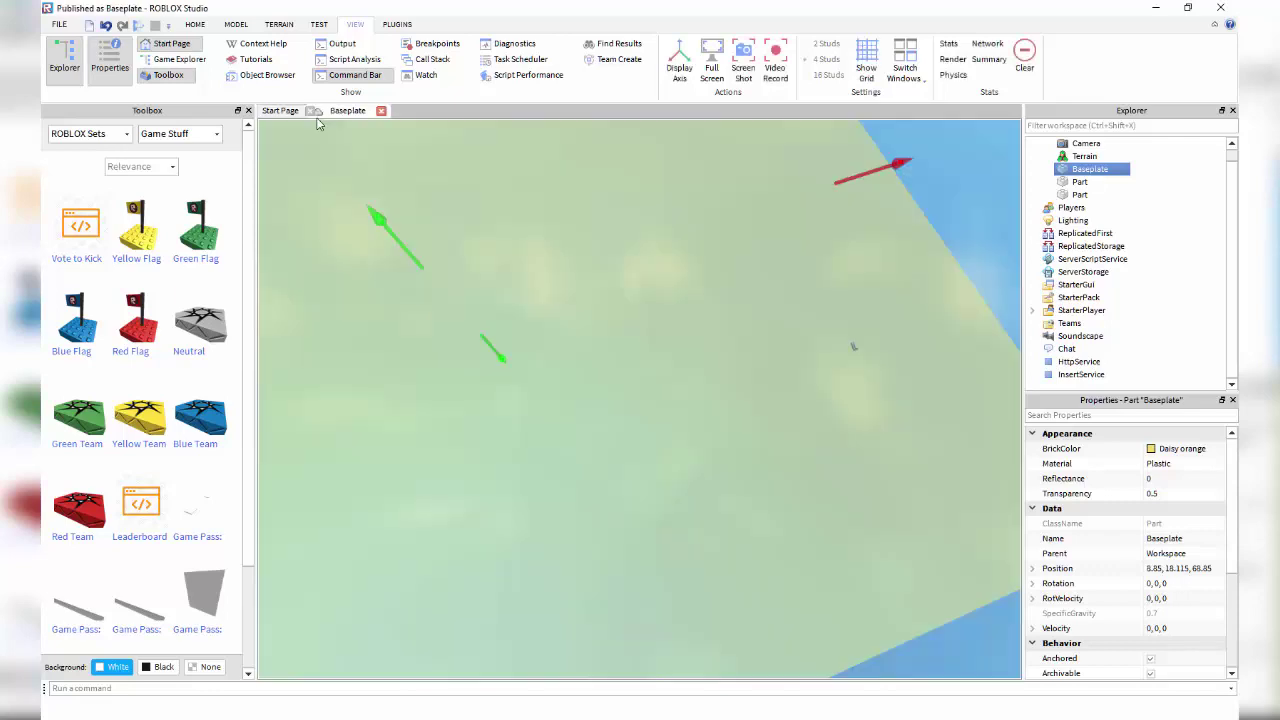
left_click(943, 52)
left_click(943, 52)
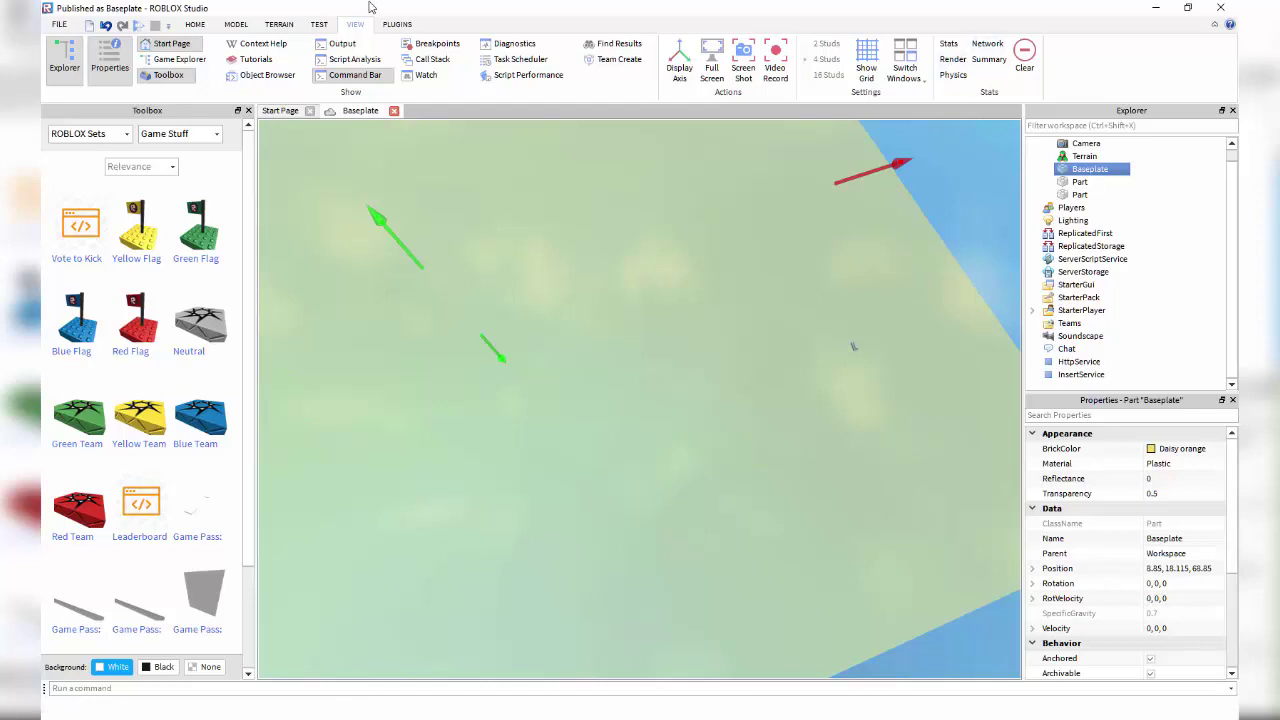
Try the Camera Save plugin by saving and loading a camera position, and deselect the baseplate.
left_click(400, 27)
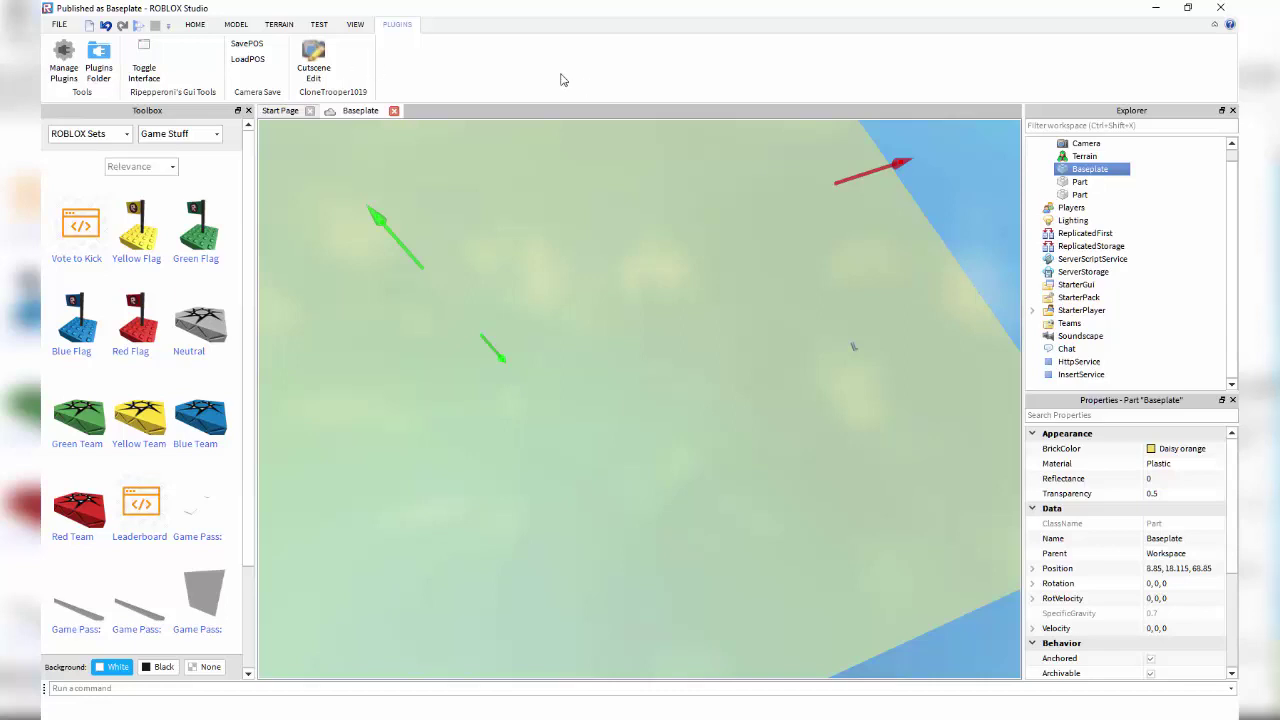
left_click(248, 58)
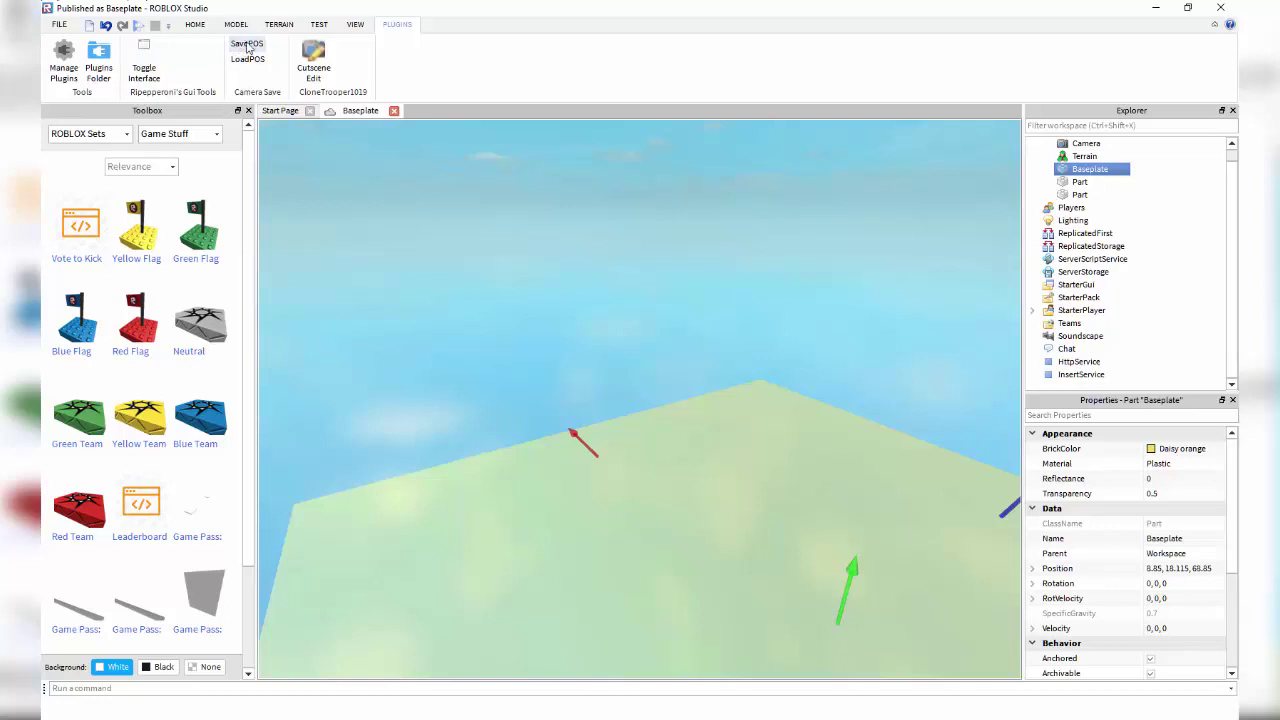
left_click(625, 220)
right_click_drag(669, 243, 703, 358)
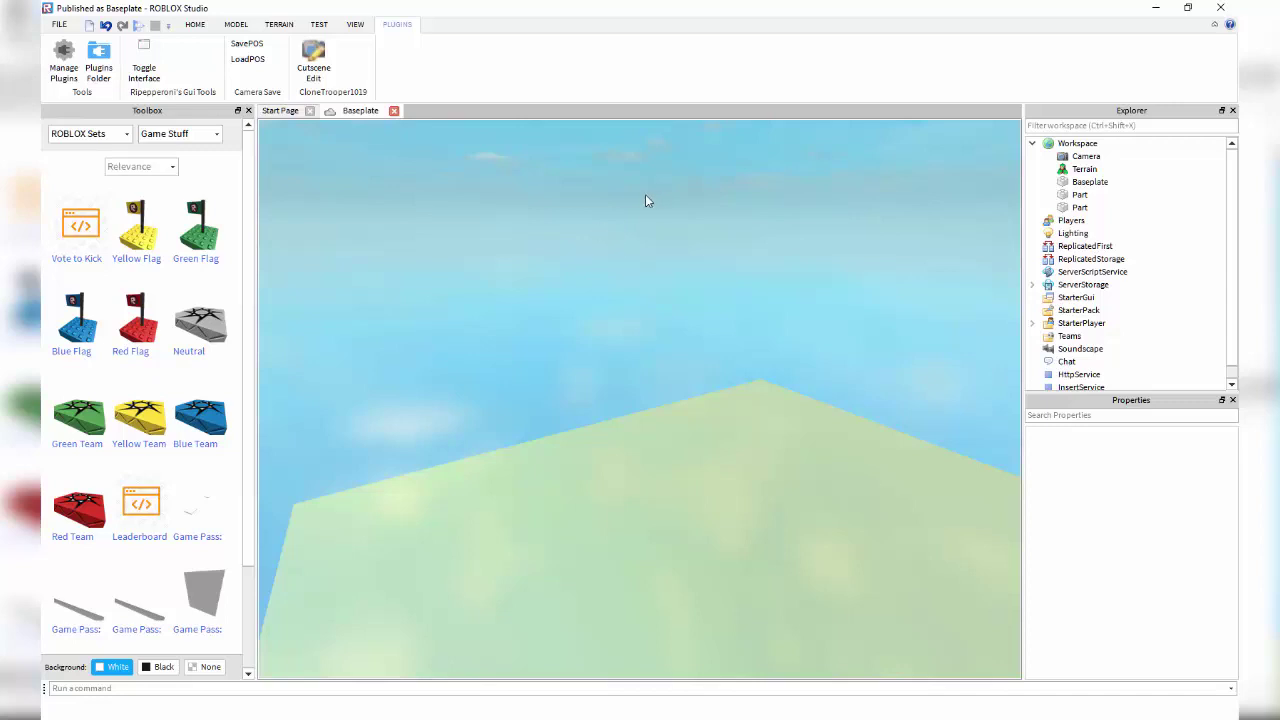
left_click(195, 24)
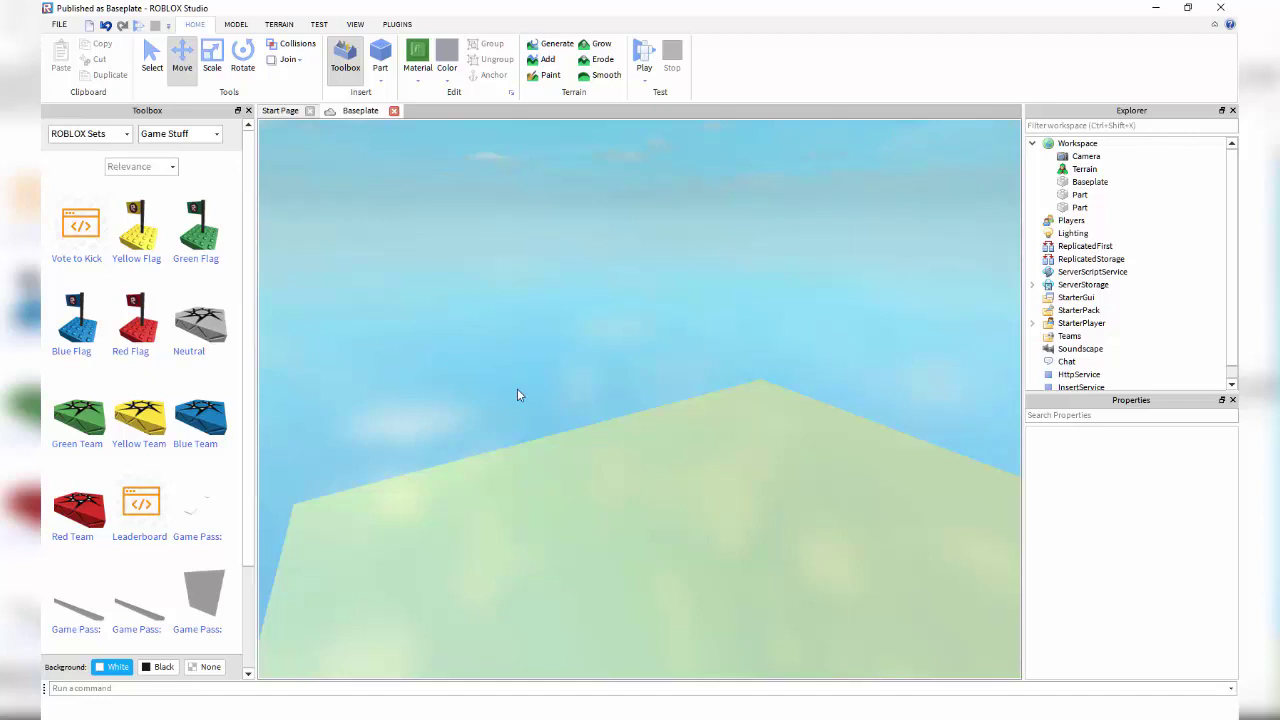
key("d")
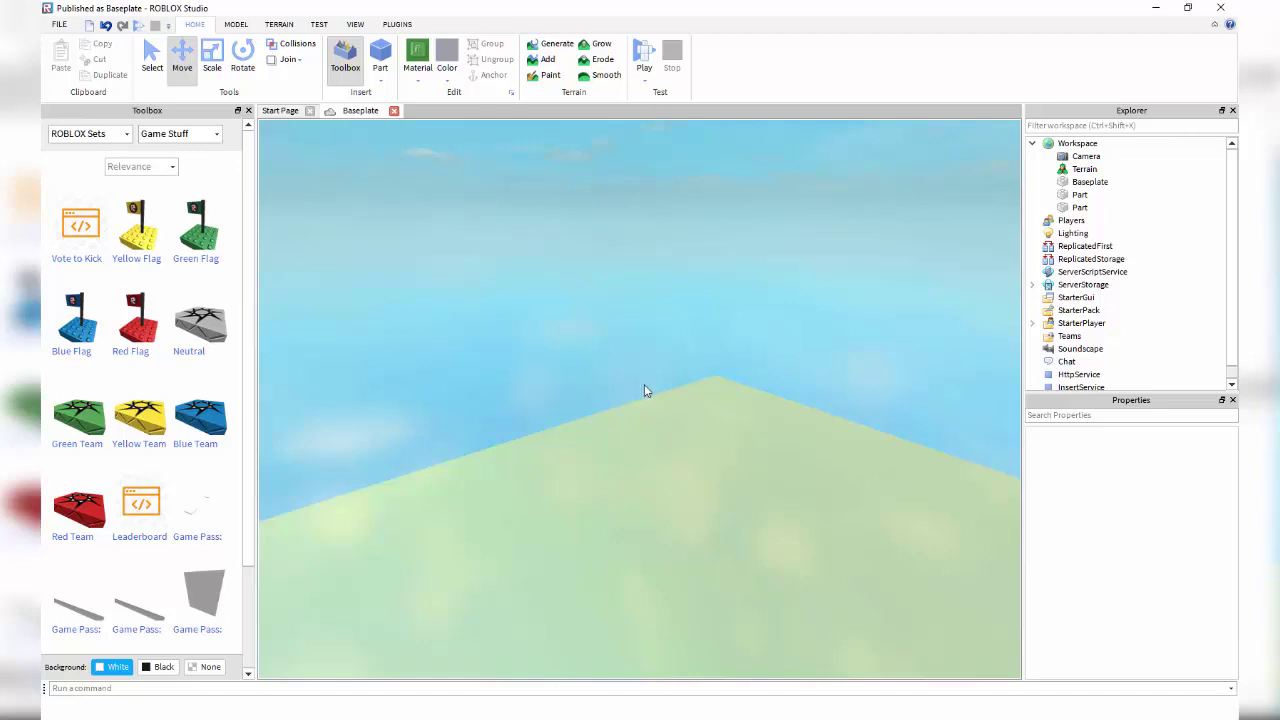
right_click_drag(644, 391, 730, 140)
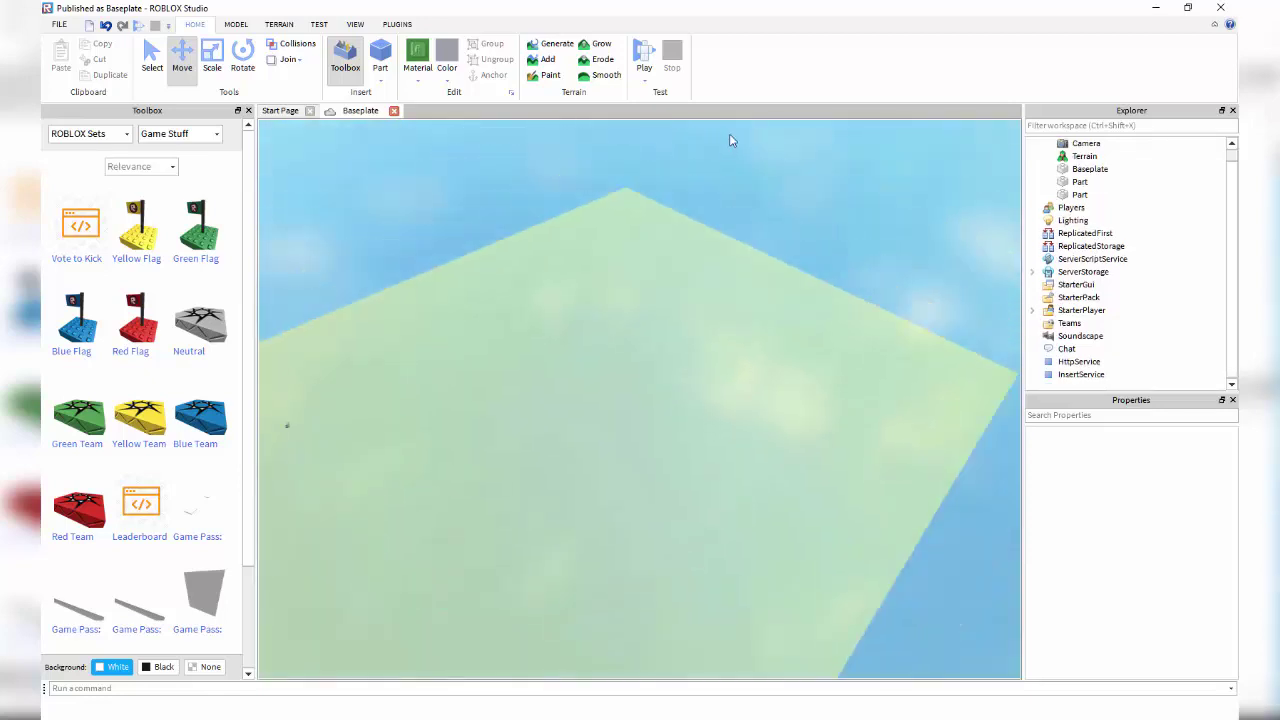
scroll(734, 138, "down", 10)
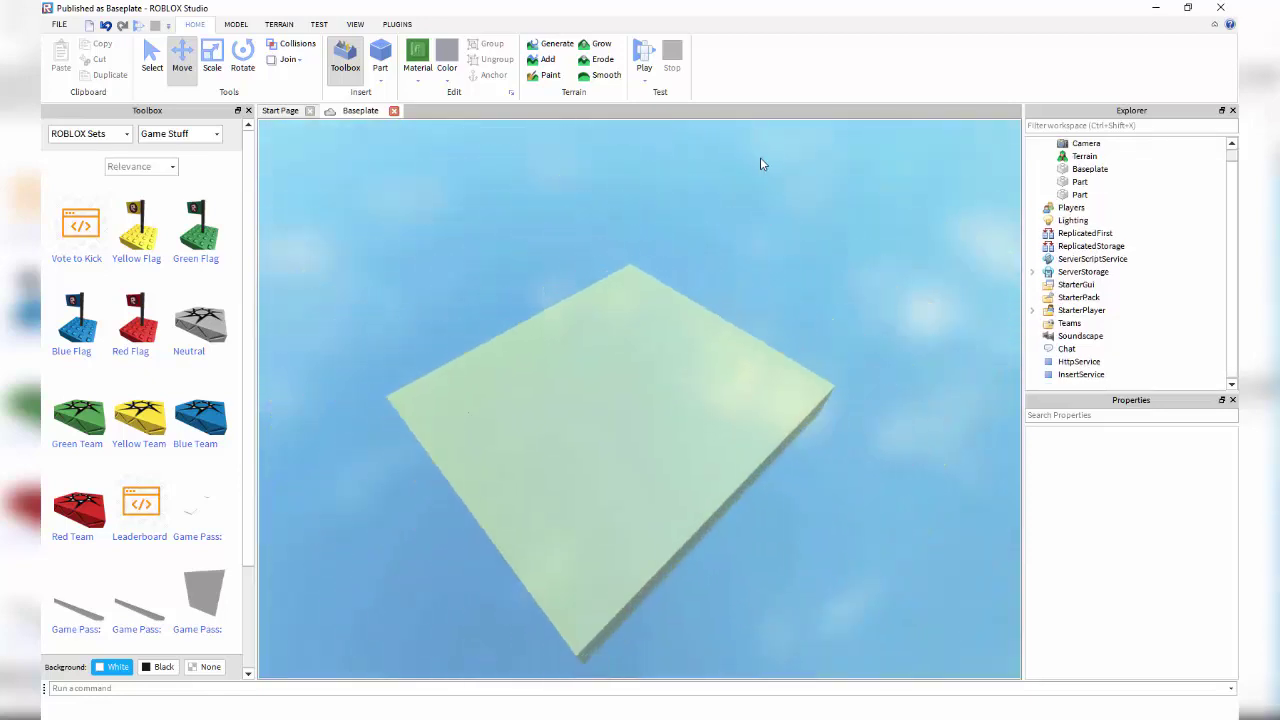
scroll(760, 164, "down", 4)
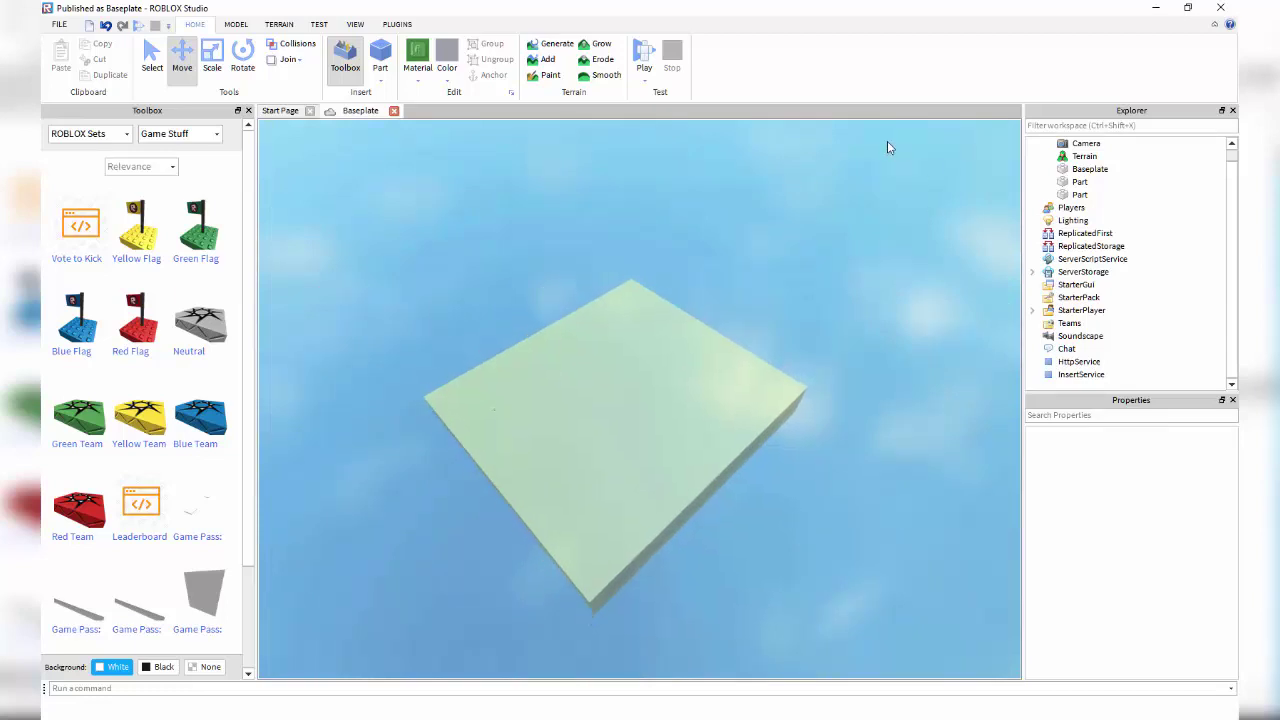